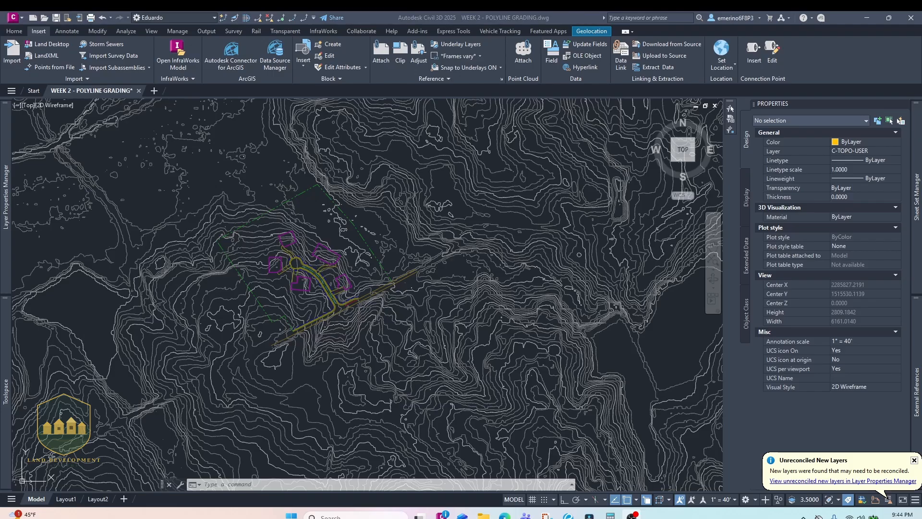
- Dismiss the unreconciled new layers notice and examine the existing contours, building pads and road intersection on the site plan
{"action": "left_click", "coordinate": [913, 461]}
{"action": "mouse_move", "coordinate": [916, 392]}
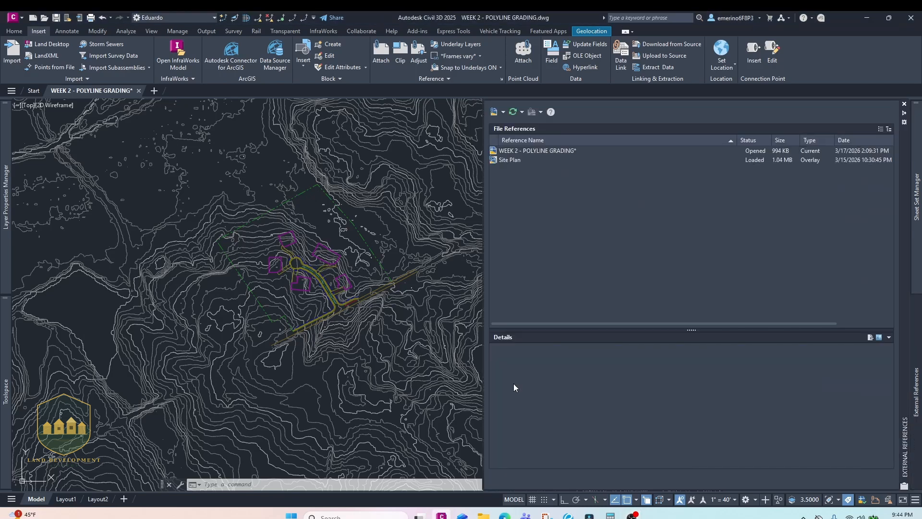
{"action": "middle_click_drag", "start_coordinate": [340, 331], "coordinate": [318, 359]}
{"action": "scroll", "coordinate": [304, 337], "scroll_direction": "up", "scroll_amount": 2}
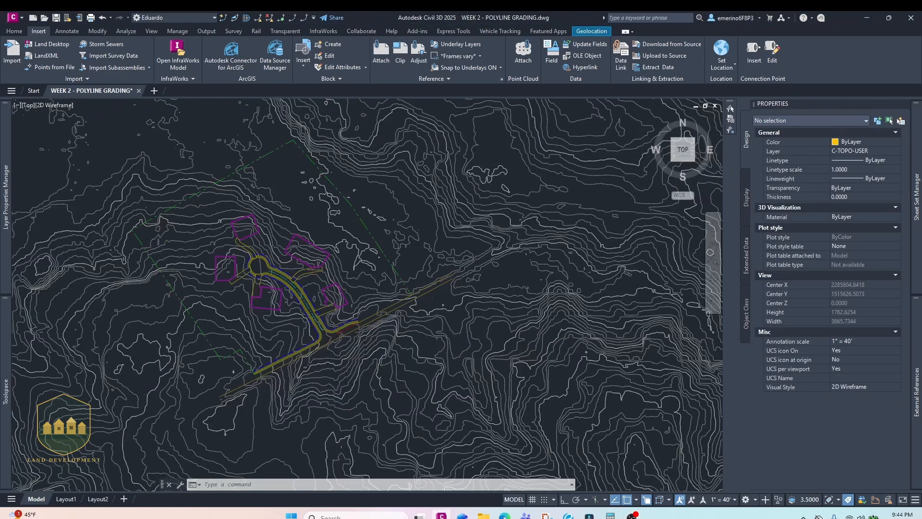
{"action": "scroll", "coordinate": [308, 335], "scroll_direction": "up", "scroll_amount": 2}
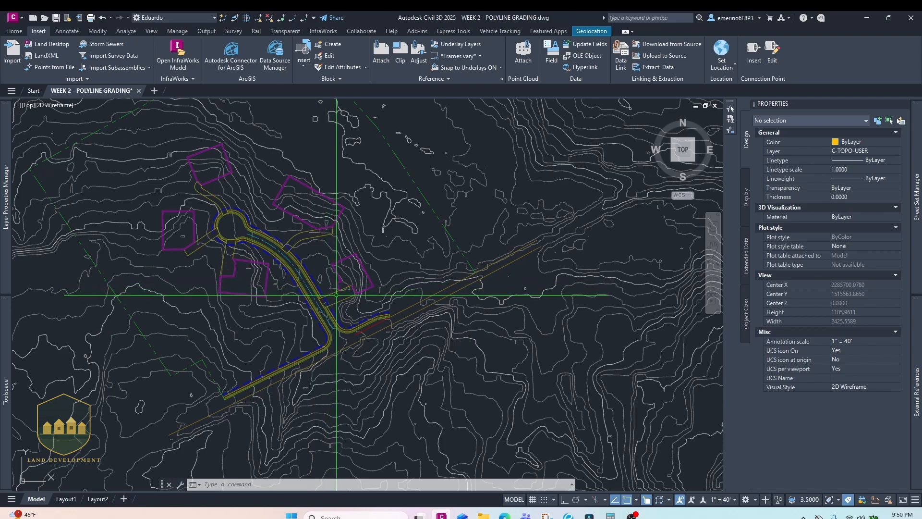
{"action": "mouse_move", "coordinate": [337, 295]}
{"action": "middle_mouse_down"}
{"action": "mouse_move", "coordinate": [333, 278]}
{"action": "mouse_move", "coordinate": [334, 294]}
{"action": "mouse_move", "coordinate": [314, 318]}
{"action": "middle_mouse_up"}
{"action": "scroll", "coordinate": [334, 293], "scroll_direction": "up", "scroll_amount": 2}
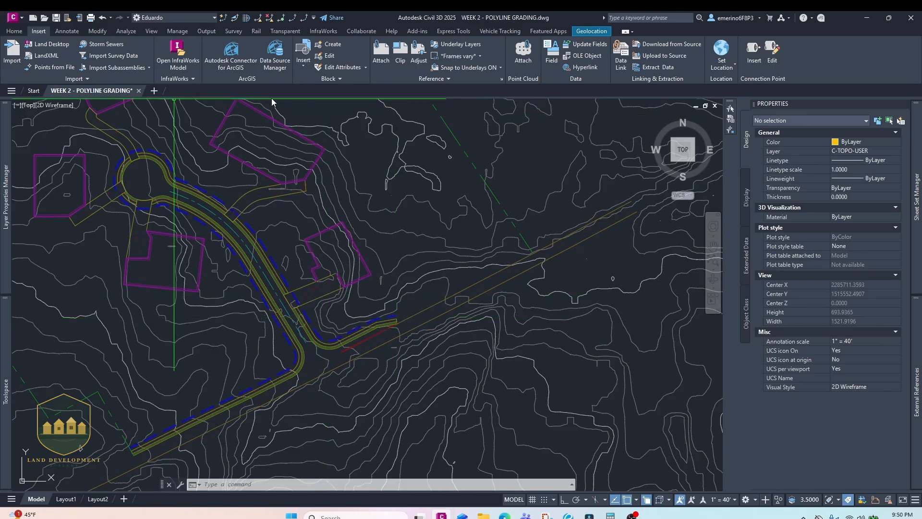
{"action": "scroll", "coordinate": [362, 333], "scroll_direction": "down", "scroll_amount": 3}
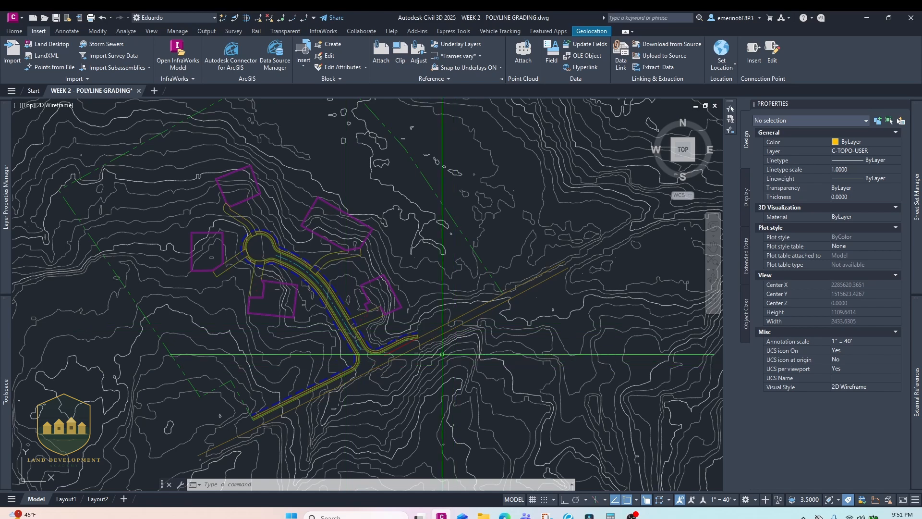
{"action": "scroll", "coordinate": [412, 365], "scroll_direction": "up", "scroll_amount": 4}
{"action": "scroll", "coordinate": [394, 365], "scroll_direction": "up", "scroll_amount": 4}
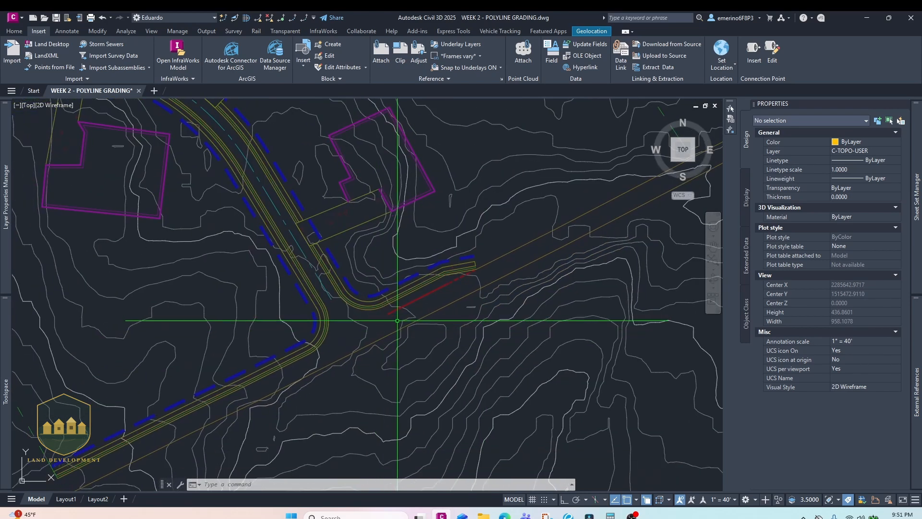
{"action": "scroll", "coordinate": [307, 386], "scroll_direction": "down", "scroll_amount": 2}
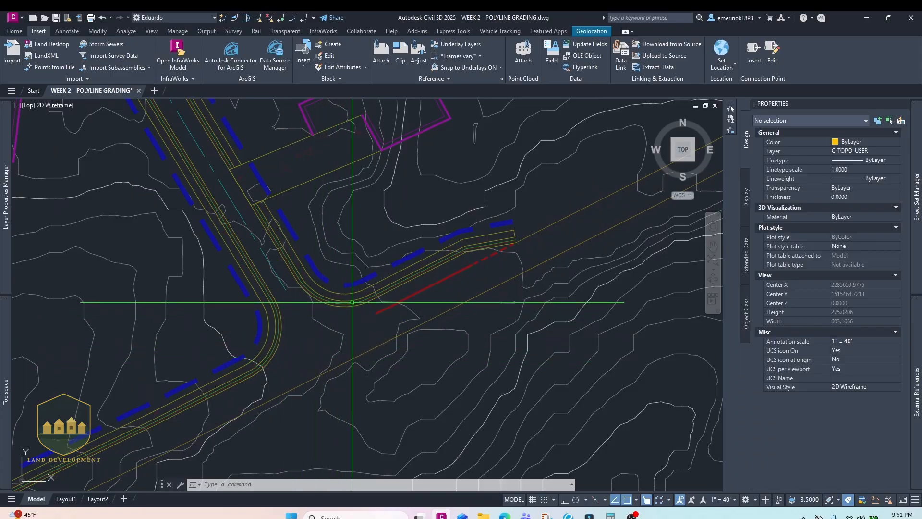
{"action": "scroll", "coordinate": [352, 312], "scroll_direction": "up", "scroll_amount": 2}
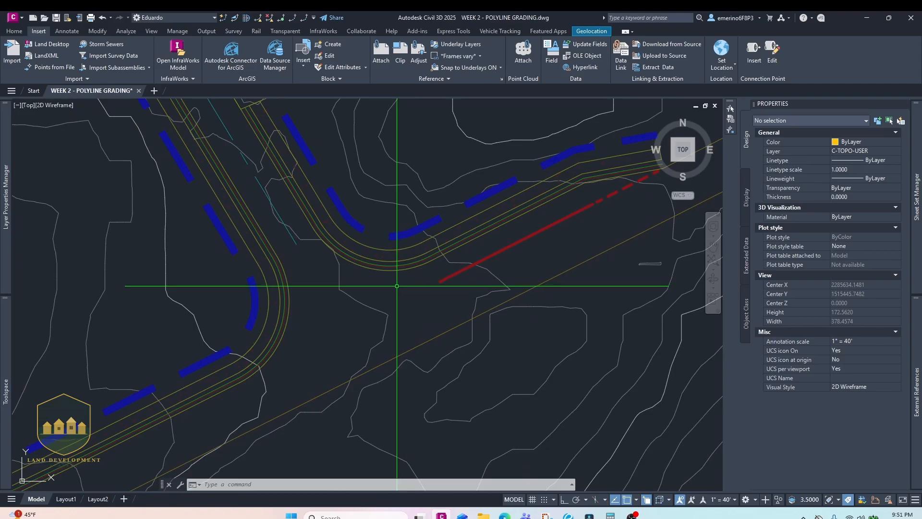
{"action": "scroll", "coordinate": [389, 258], "scroll_direction": "down", "scroll_amount": 8}
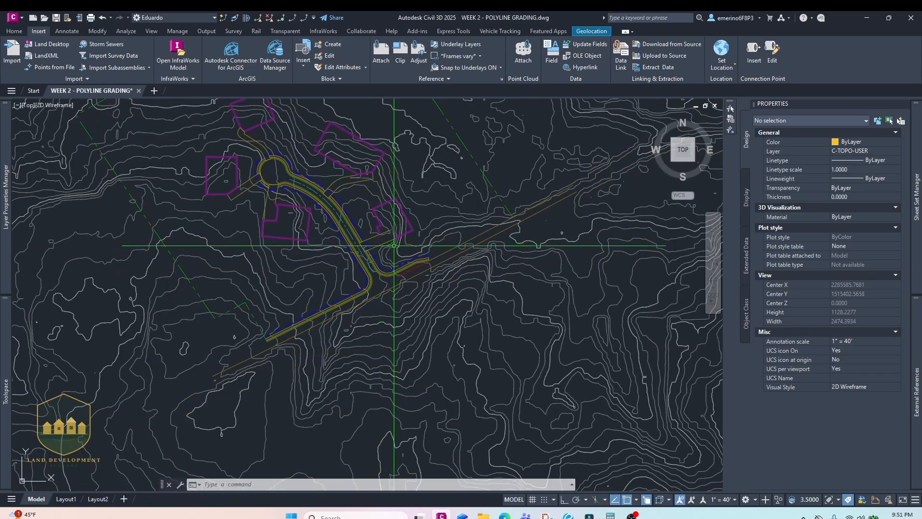
{"action": "mouse_move", "coordinate": [389, 258]}
{"action": "middle_mouse_down"}
{"action": "mouse_move", "coordinate": [362, 303]}
{"action": "mouse_move", "coordinate": [347, 303]}
{"action": "middle_mouse_up"}
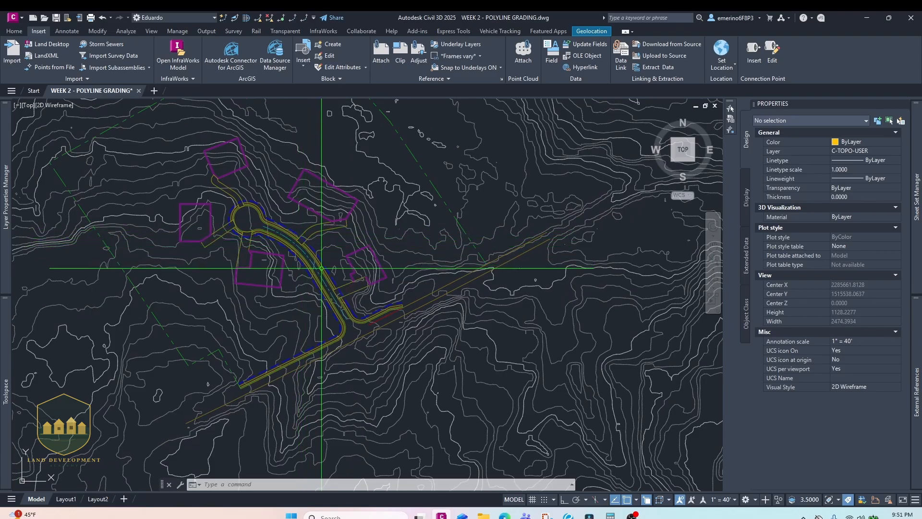
{"action": "scroll", "coordinate": [352, 319], "scroll_direction": "up", "scroll_amount": 6}
{"action": "scroll", "coordinate": [342, 328], "scroll_direction": "up", "scroll_amount": 4}
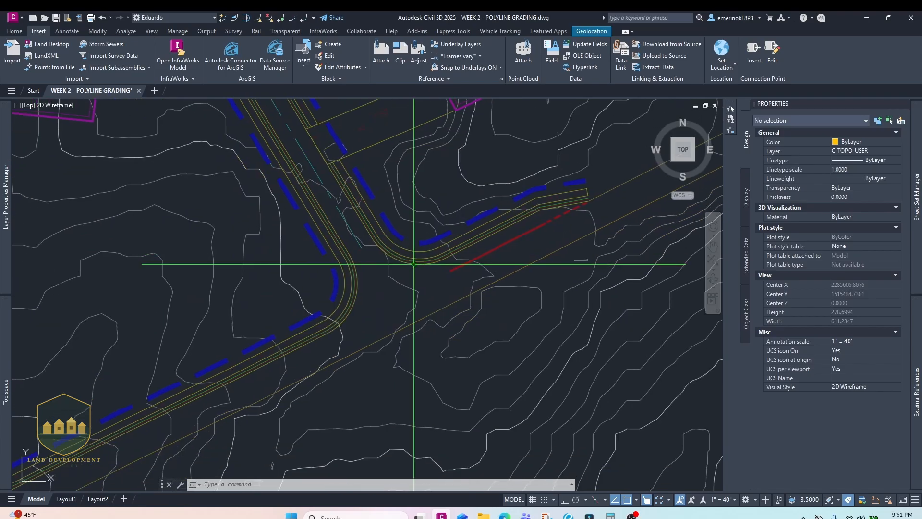
{"action": "type", "text": "pl"}
{"action": "key", "text": "Return"}
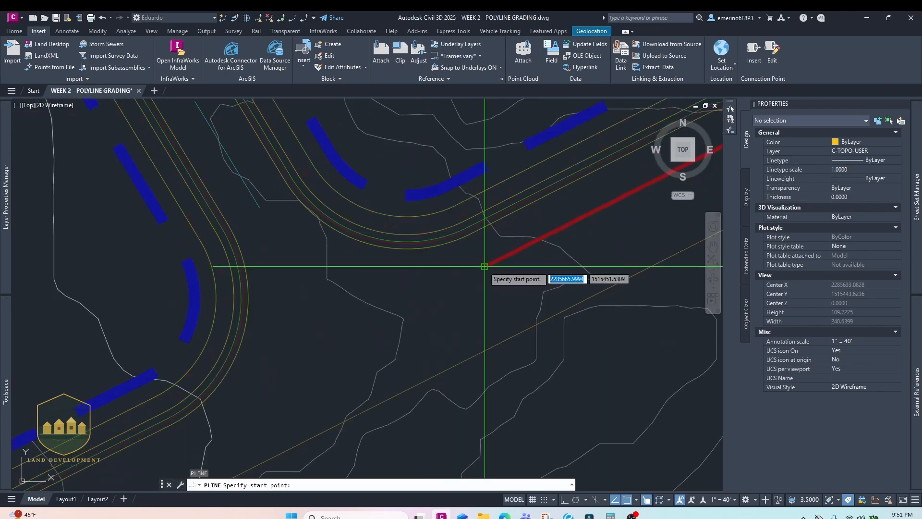
{"action": "left_click", "coordinate": [485, 266]}
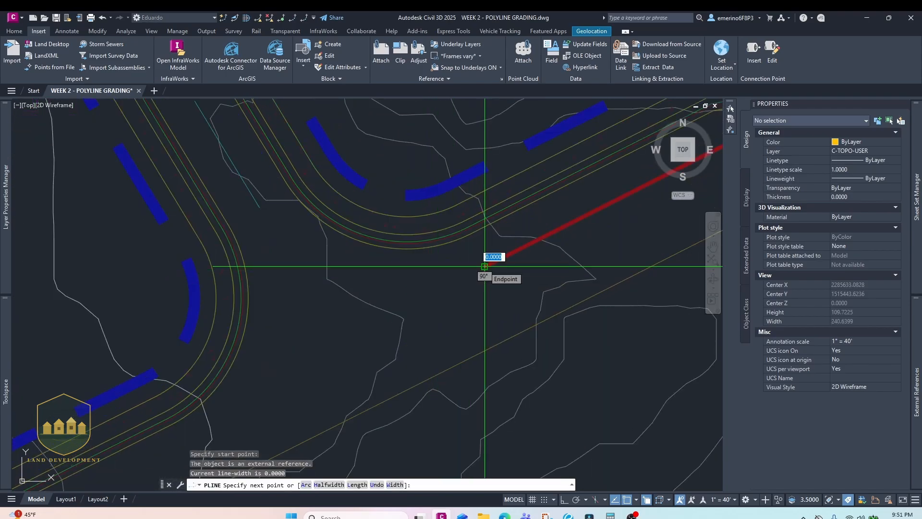
{"action": "key", "text": "Escape"}
- Draw a straight polyline about 112 ft long from the red line southwest across the road mouth to the opposite curb return
{"action": "middle_click_drag", "start_coordinate": [492, 240], "coordinate": [322, 287]}
{"action": "key", "text": "Return"}
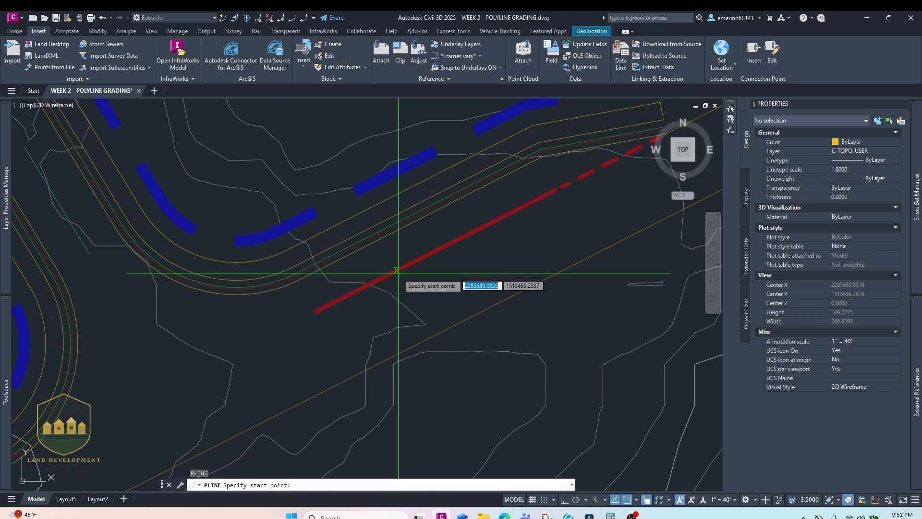
{"action": "left_click", "coordinate": [397, 271]}
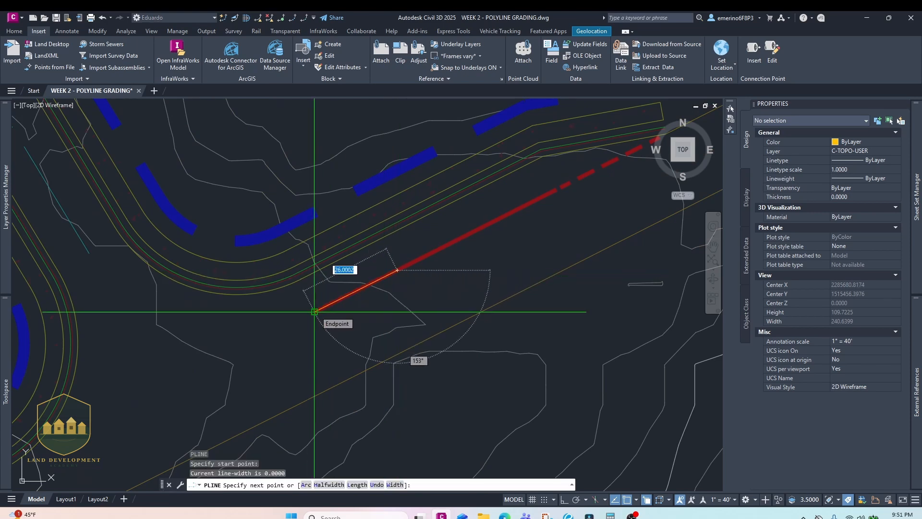
{"action": "left_click", "coordinate": [56, 444]}
{"action": "middle_click_drag", "start_coordinate": [105, 396], "coordinate": [302, 284]}
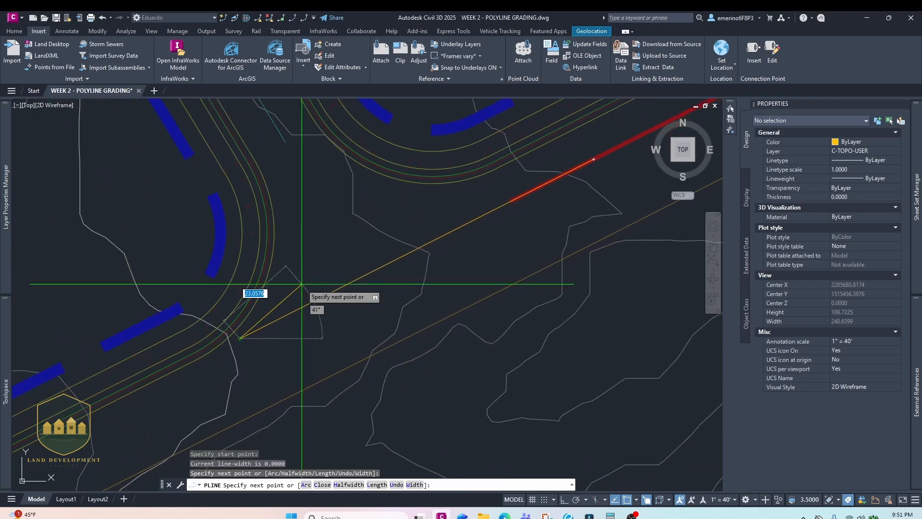
{"action": "key", "text": "Escape"}
- Stretch the new polyline's southwest end to the endpoint of the curb return, making it about 125 ft long
{"action": "left_click", "coordinate": [281, 316]}
{"action": "left_click", "coordinate": [240, 339]}
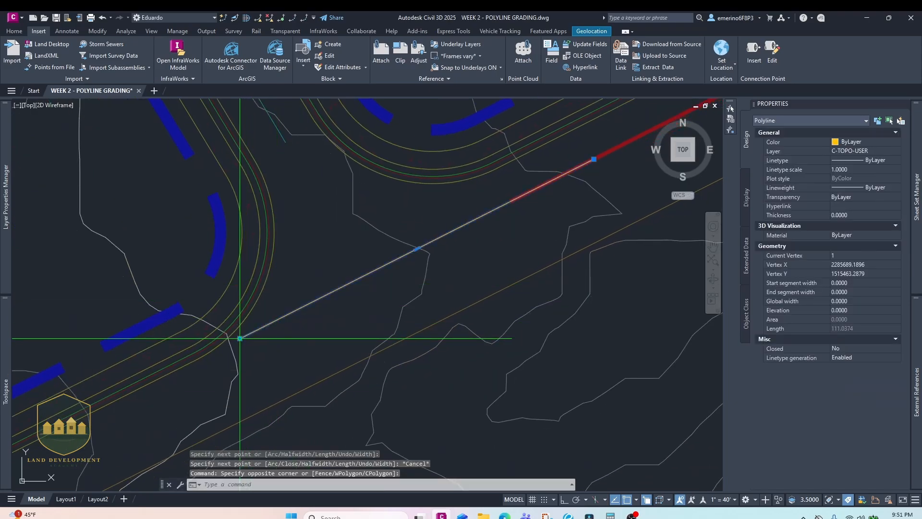
{"action": "left_click", "coordinate": [240, 338]}
{"action": "type", "text": "END"}
{"action": "key", "text": "Return"}
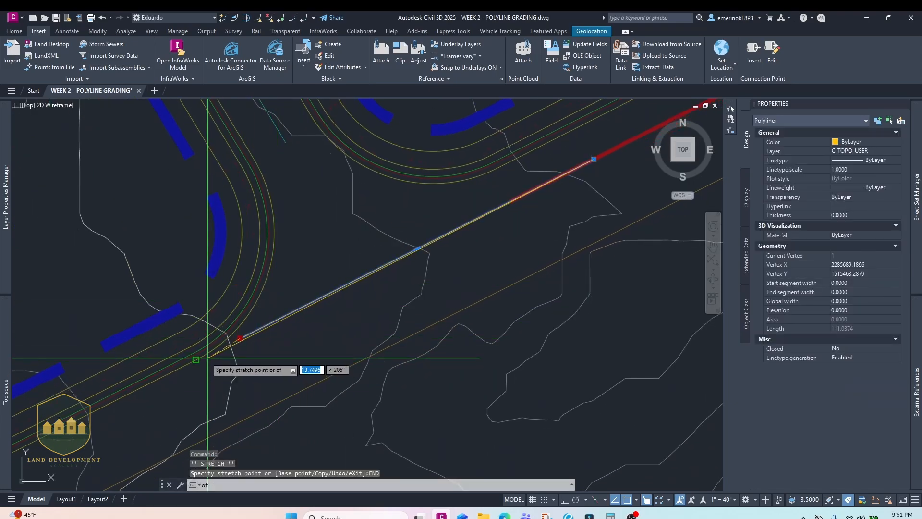
{"action": "left_click", "coordinate": [208, 360]}
{"action": "scroll", "coordinate": [263, 303], "scroll_direction": "down", "scroll_amount": 4}
{"action": "middle_click_drag", "start_coordinate": [297, 275], "coordinate": [266, 317]}
{"action": "scroll", "coordinate": [264, 317], "scroll_direction": "up", "scroll_amount": 2}
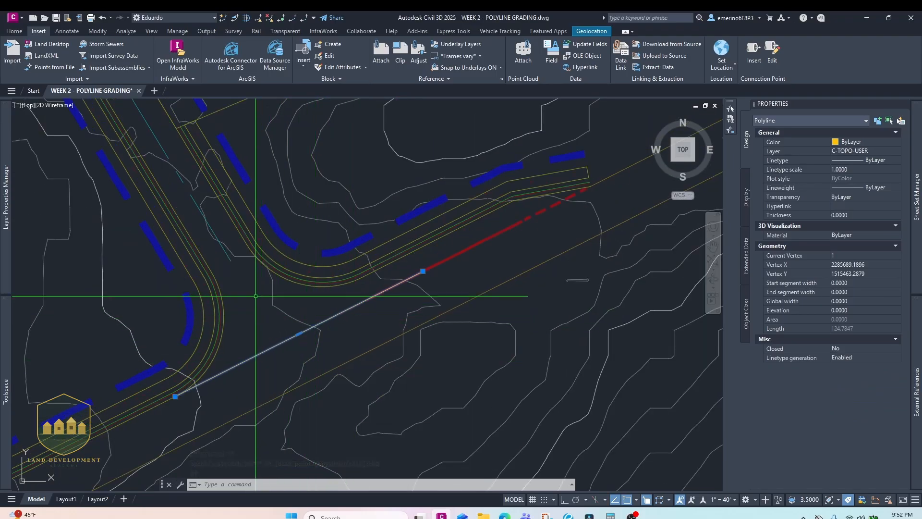
{"action": "middle_click_drag", "start_coordinate": [262, 303], "coordinate": [257, 341]}
{"action": "key", "text": "Escape"}
{"action": "key", "text": "Escape"}
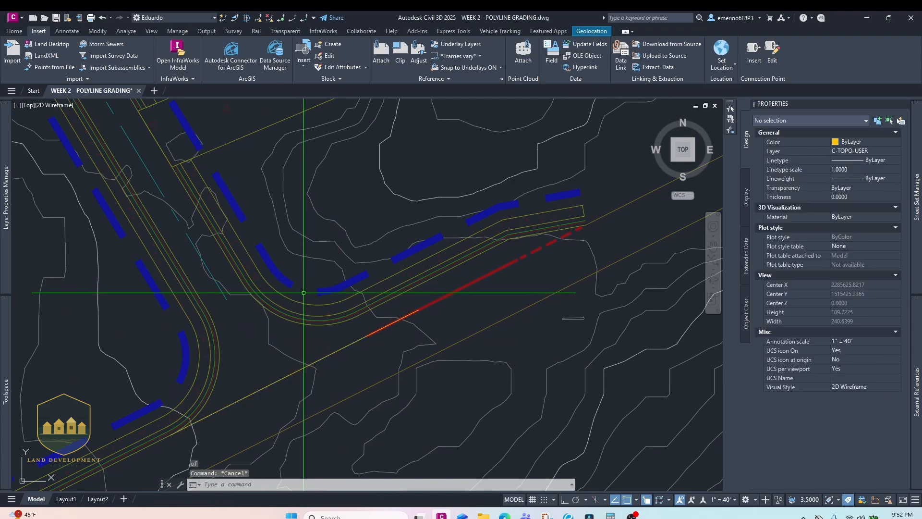
- Draw a polyline from the existing contour at the intersection, north past the eastern curb, back across the road and northwest along its western side
{"action": "scroll", "coordinate": [305, 300], "scroll_direction": "down", "scroll_amount": 2}
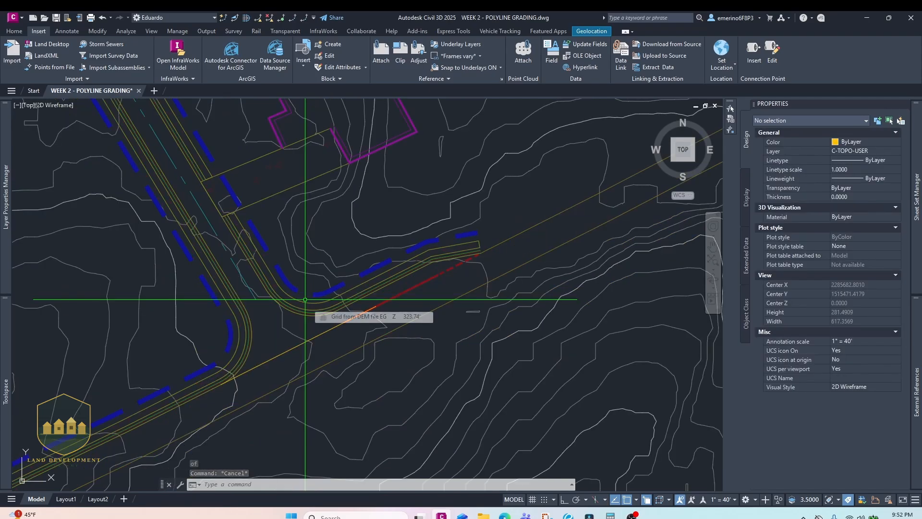
{"action": "middle_click_drag", "start_coordinate": [303, 263], "coordinate": [307, 294]}
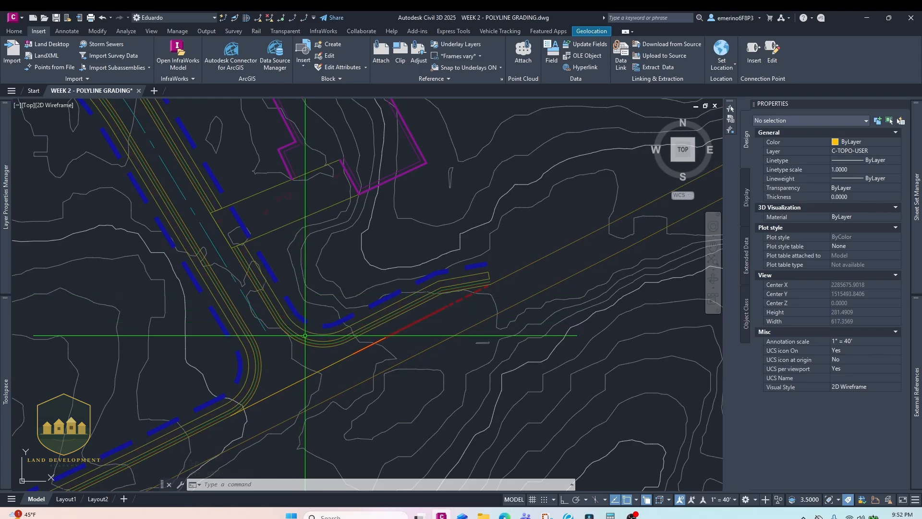
{"action": "scroll", "coordinate": [306, 340], "scroll_direction": "up", "scroll_amount": 2}
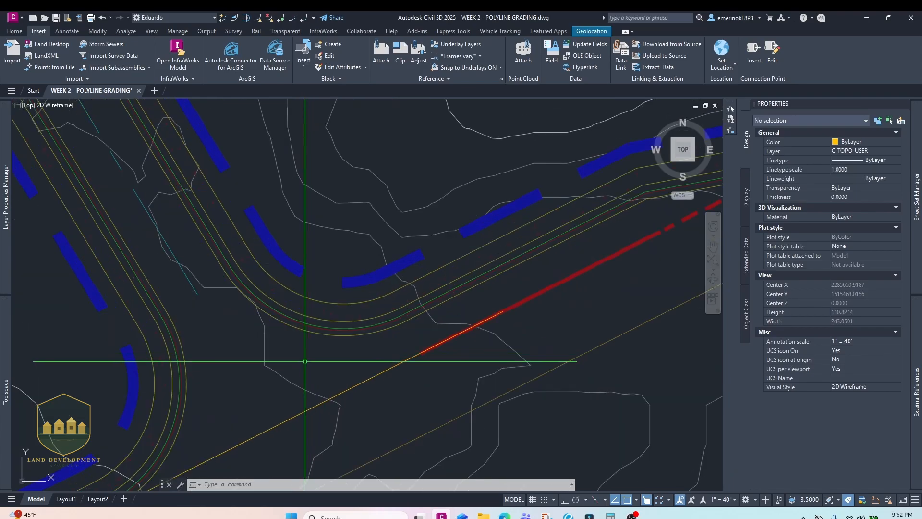
{"action": "mouse_move", "coordinate": [302, 363]}
{"action": "middle_mouse_down"}
{"action": "mouse_move", "coordinate": [309, 340]}
{"action": "mouse_move", "coordinate": [331, 320]}
{"action": "middle_mouse_up"}
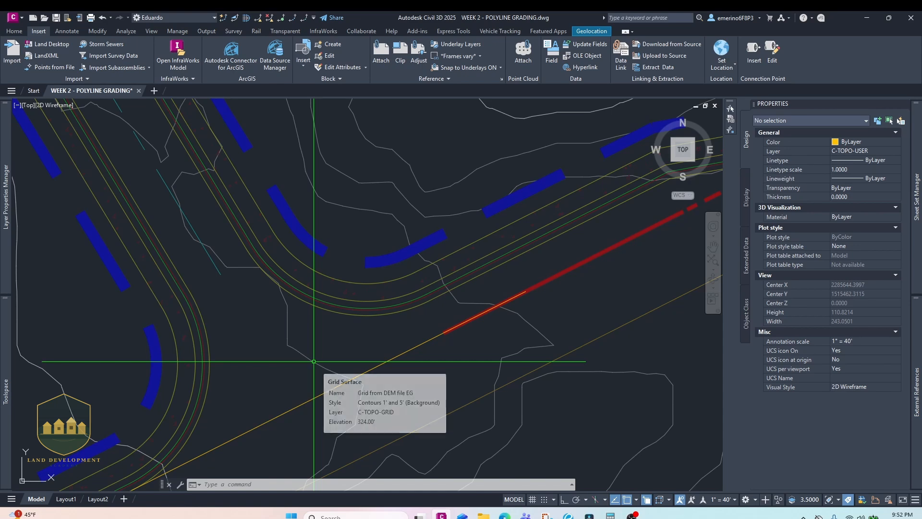
{"action": "key", "text": "Escape"}
{"action": "key", "text": "Escape"}
{"action": "type", "text": "pl"}
{"action": "key", "text": "Return"}
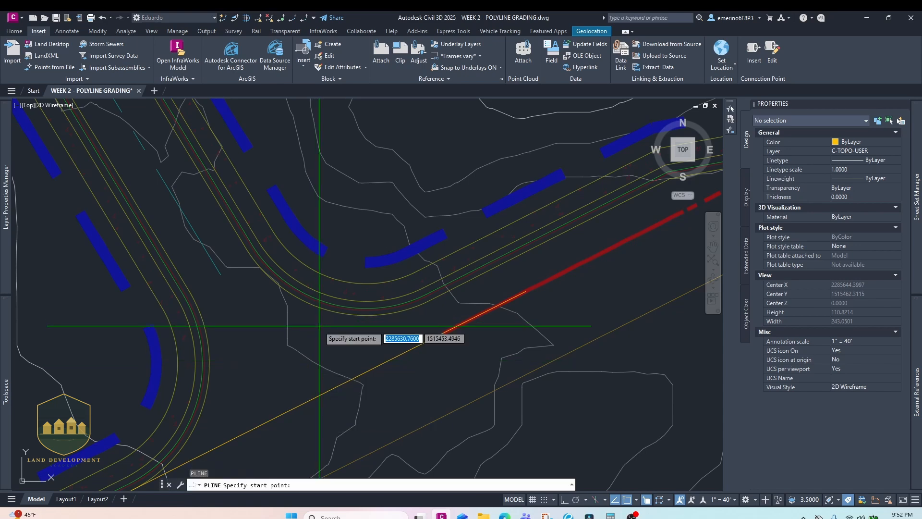
{"action": "left_click", "coordinate": [307, 357]}
{"action": "mouse_move", "coordinate": [342, 184]}
{"action": "middle_mouse_down"}
{"action": "mouse_move", "coordinate": [323, 264]}
{"action": "mouse_move", "coordinate": [316, 257]}
{"action": "middle_mouse_up"}
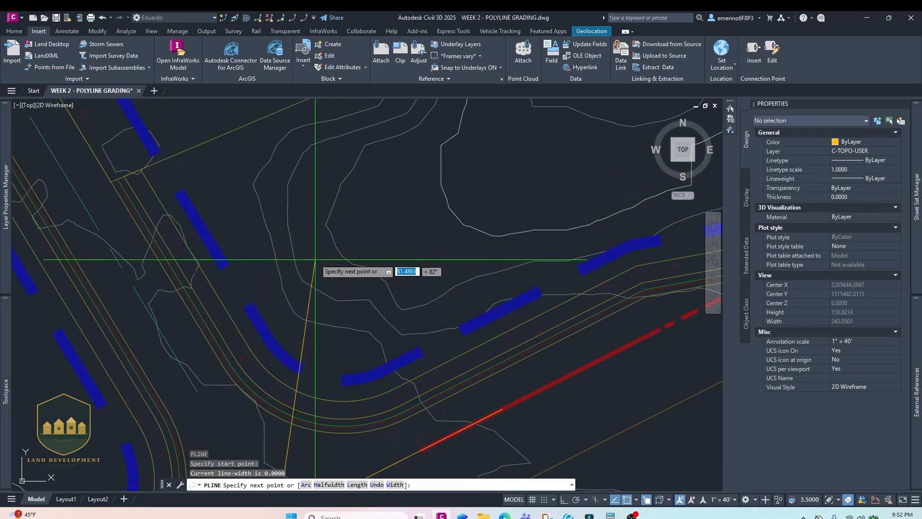
{"action": "left_click", "coordinate": [316, 257]}
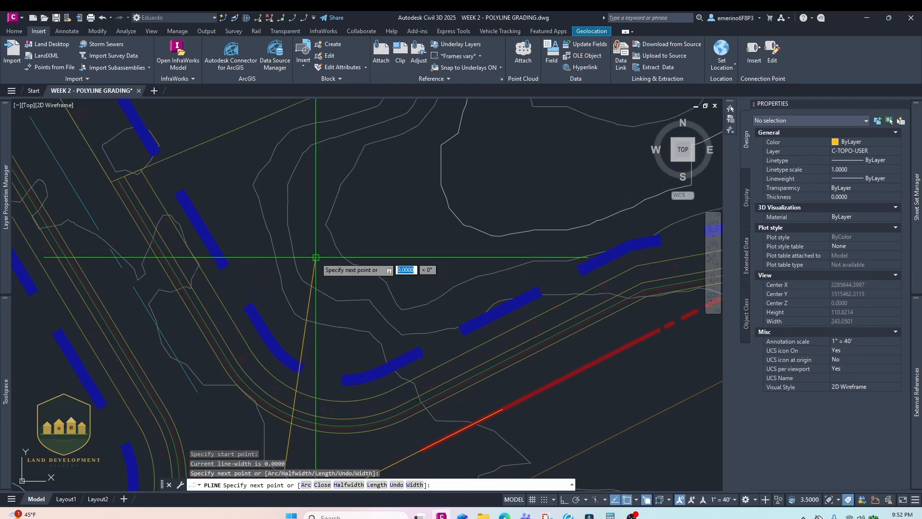
{"action": "left_click", "coordinate": [281, 179]}
{"action": "middle_click_drag", "start_coordinate": [216, 220], "coordinate": [387, 236]}
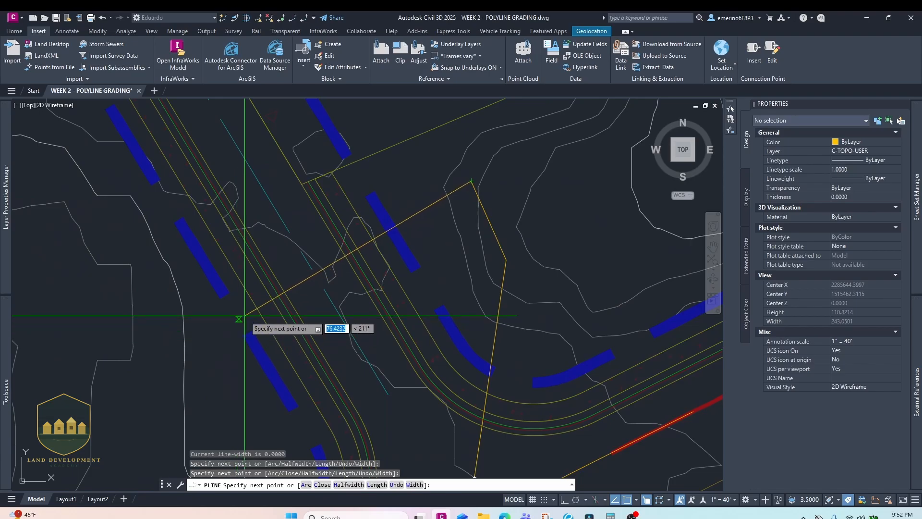
{"action": "scroll", "coordinate": [245, 320], "scroll_direction": "up", "scroll_amount": 2}
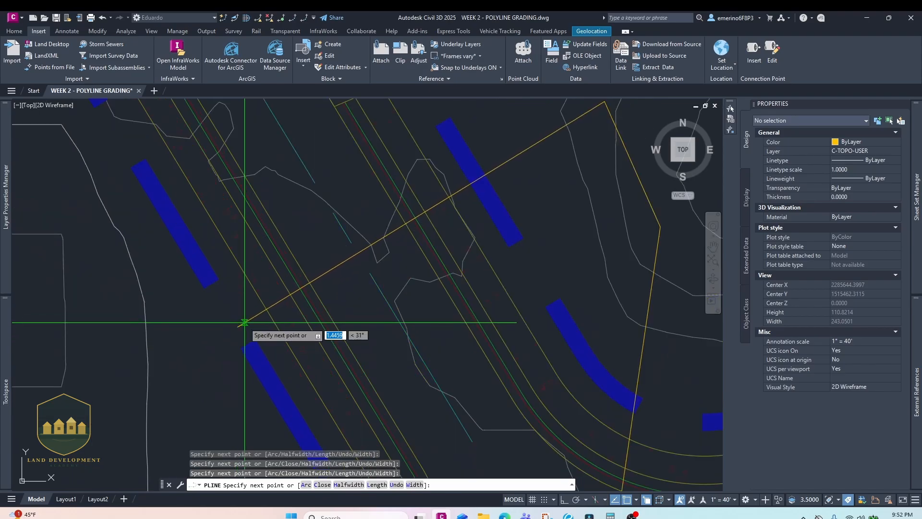
{"action": "middle_click_drag", "start_coordinate": [174, 253], "coordinate": [257, 360]}
{"action": "middle_click_drag", "start_coordinate": [161, 201], "coordinate": [199, 234]}
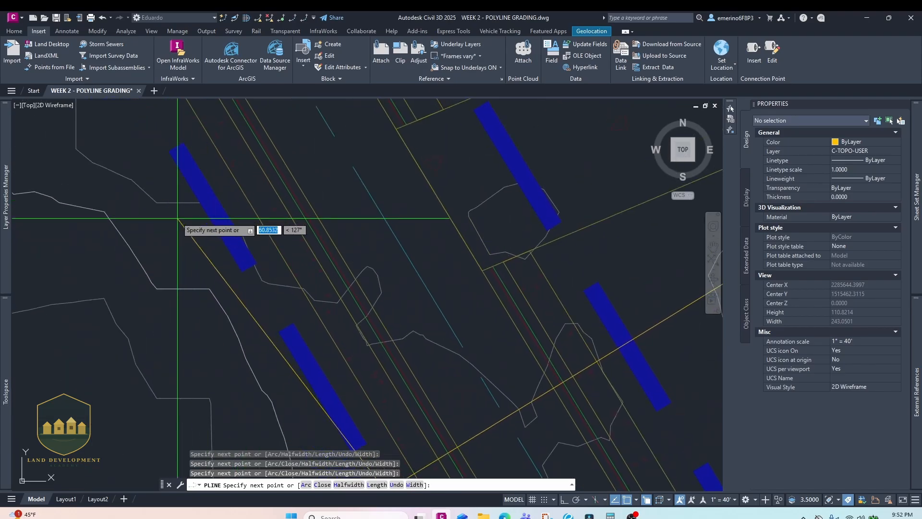
{"action": "key", "text": "Escape"}
- Draw a polyline from the contour west of the road about 58 ft northeast across it, then north to the contour on the east side
{"action": "scroll", "coordinate": [241, 207], "scroll_direction": "down", "scroll_amount": 3}
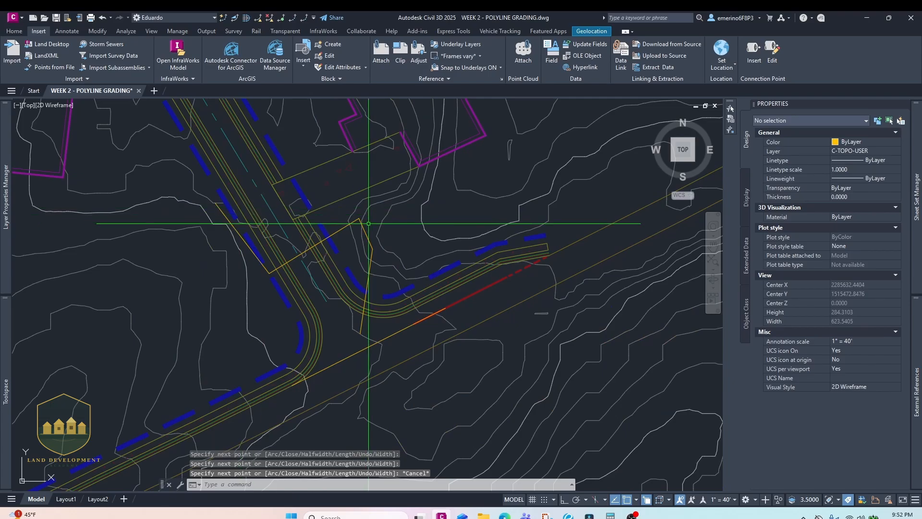
{"action": "scroll", "coordinate": [325, 271], "scroll_direction": "up", "scroll_amount": 3}
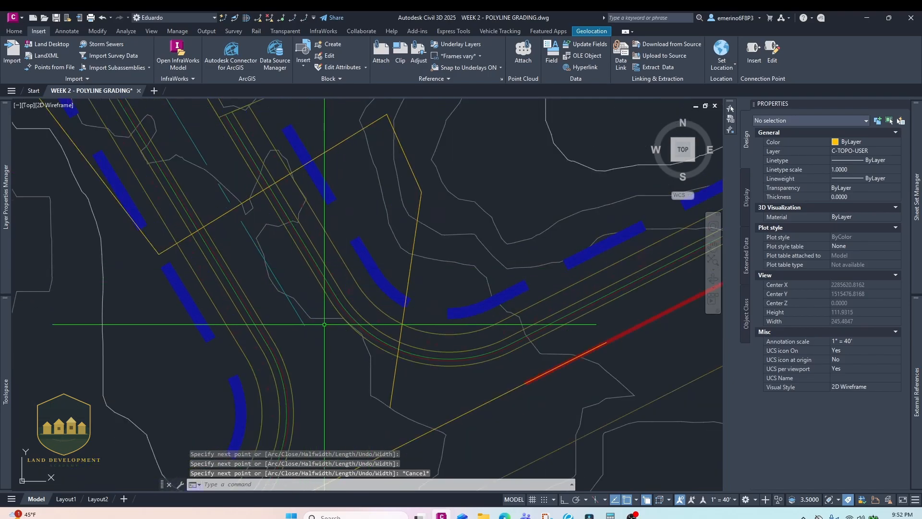
{"action": "scroll", "coordinate": [330, 308], "scroll_direction": "down", "scroll_amount": 2}
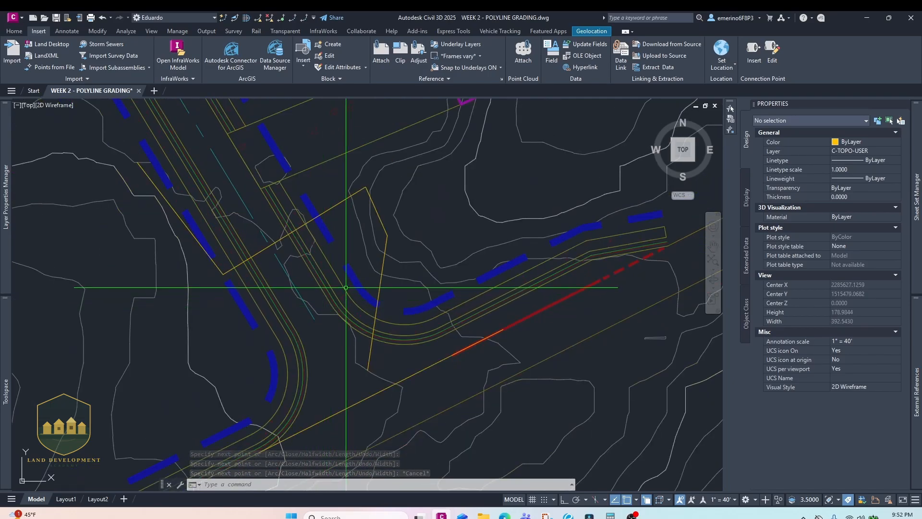
{"action": "middle_click_drag", "start_coordinate": [260, 179], "coordinate": [349, 299]}
{"action": "middle_click_drag", "start_coordinate": [294, 247], "coordinate": [382, 377]}
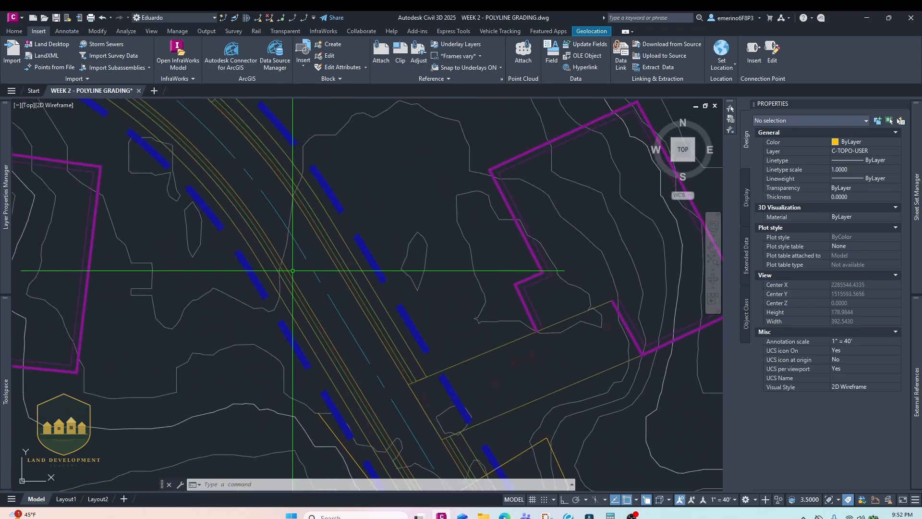
{"action": "scroll", "coordinate": [283, 280], "scroll_direction": "up", "scroll_amount": 4}
{"action": "type", "text": "pl"}
{"action": "key", "text": "Return"}
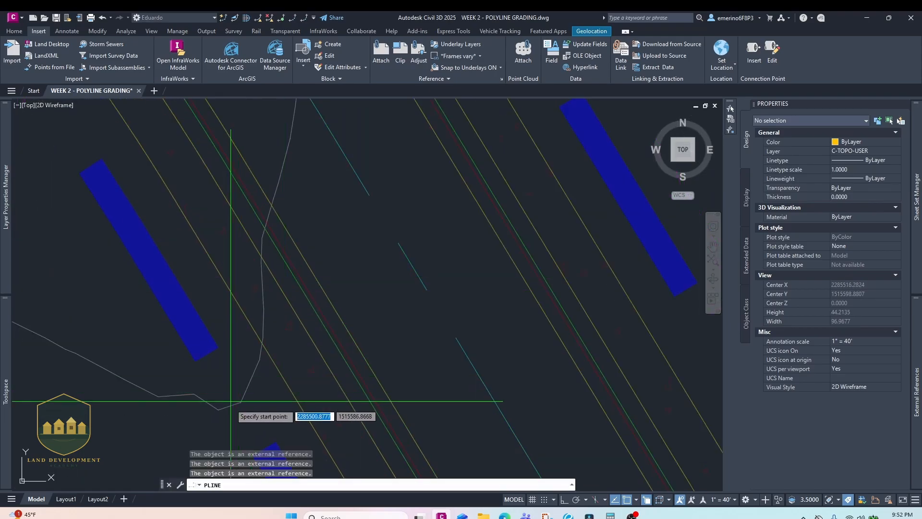
{"action": "left_click", "coordinate": [234, 404]}
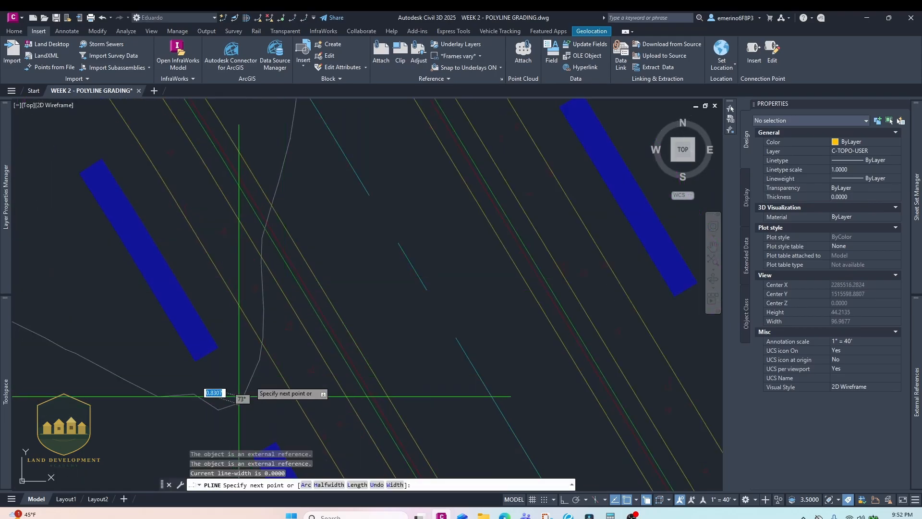
{"action": "scroll", "coordinate": [328, 308], "scroll_direction": "down", "scroll_amount": 3}
{"action": "middle_click_drag", "start_coordinate": [362, 286], "coordinate": [309, 325]}
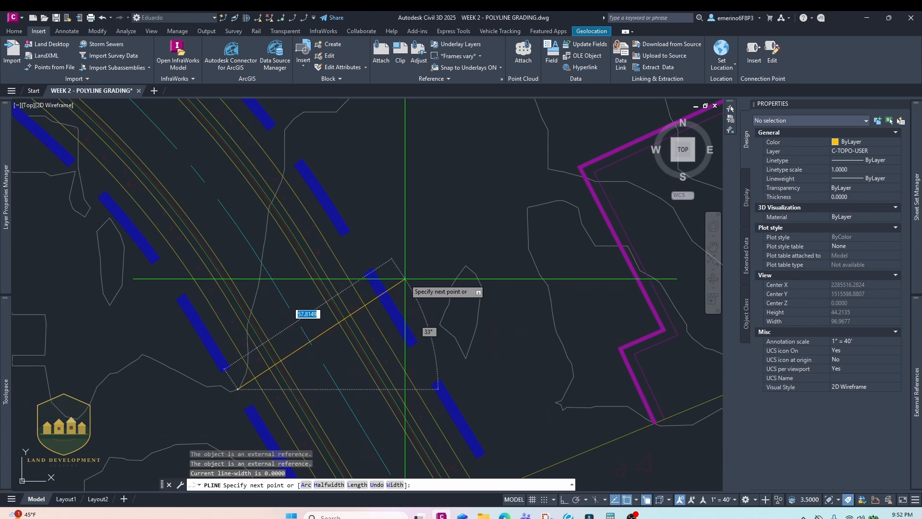
{"action": "left_click", "coordinate": [408, 279]}
{"action": "middle_click_drag", "start_coordinate": [383, 197], "coordinate": [351, 156]}
{"action": "left_click", "coordinate": [358, 185]}
{"action": "key", "text": "Escape"}
- Examine the two new road-crossing polylines against the existing contours and building pads between the intersection and the cul-de-sac
{"action": "scroll", "coordinate": [366, 272], "scroll_direction": "down", "scroll_amount": 5}
{"action": "scroll", "coordinate": [363, 208], "scroll_direction": "down", "scroll_amount": 2}
{"action": "mouse_move", "coordinate": [370, 277]}
{"action": "middle_mouse_down"}
{"action": "mouse_move", "coordinate": [363, 208]}
{"action": "mouse_move", "coordinate": [364, 315]}
{"action": "middle_mouse_up"}
{"action": "scroll", "coordinate": [381, 255], "scroll_direction": "up", "scroll_amount": 4}
{"action": "scroll", "coordinate": [365, 314], "scroll_direction": "down", "scroll_amount": 4}
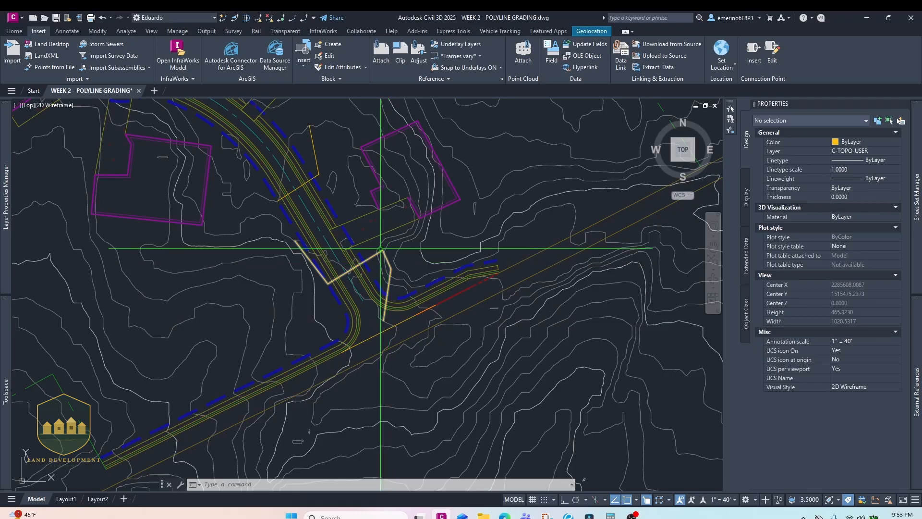
{"action": "scroll", "coordinate": [295, 243], "scroll_direction": "up", "scroll_amount": 2}
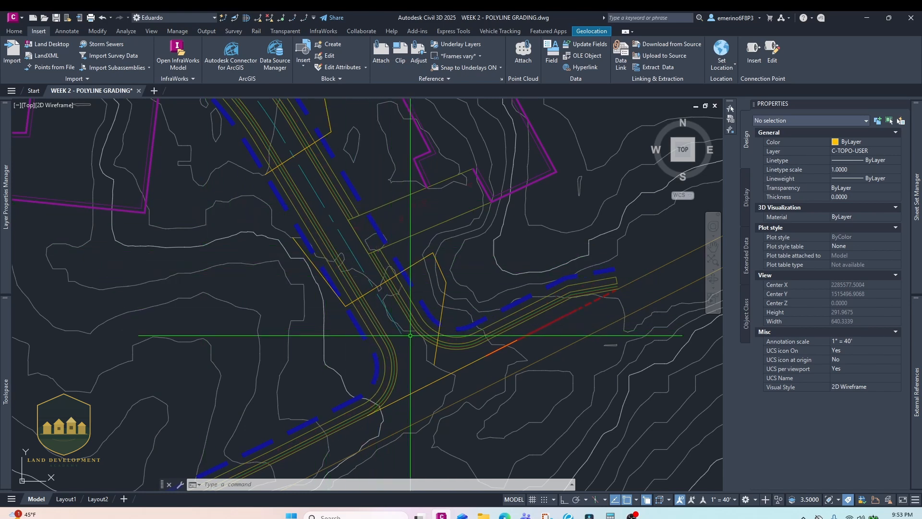
{"action": "scroll", "coordinate": [350, 334], "scroll_direction": "down", "scroll_amount": 2}
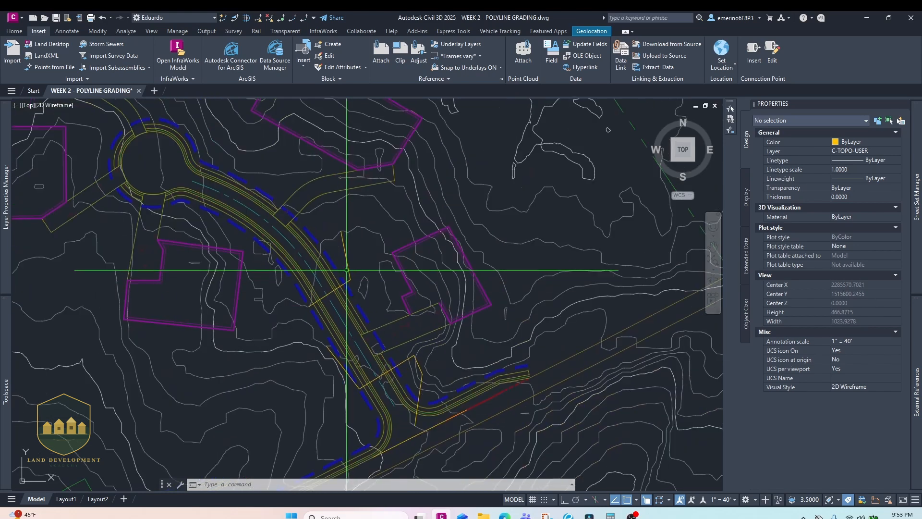
{"action": "scroll", "coordinate": [319, 291], "scroll_direction": "up", "scroll_amount": 2}
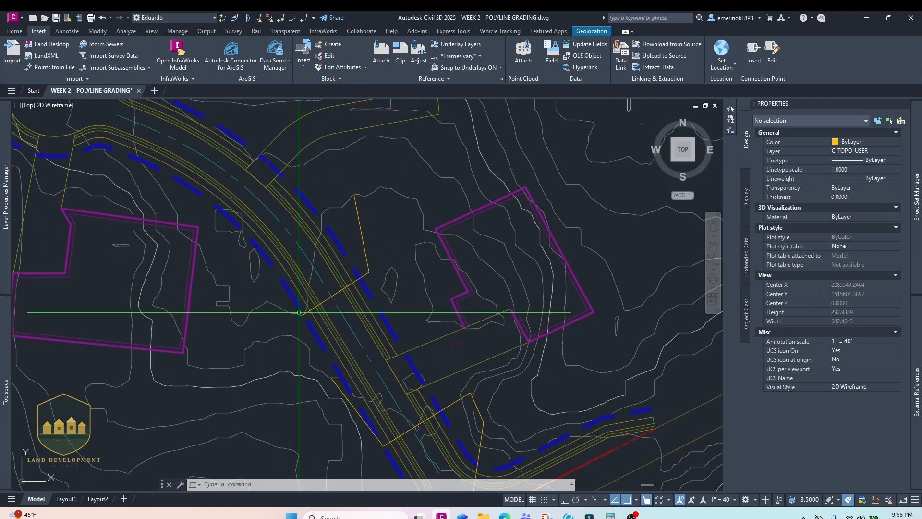
{"action": "left_click", "coordinate": [360, 275]}
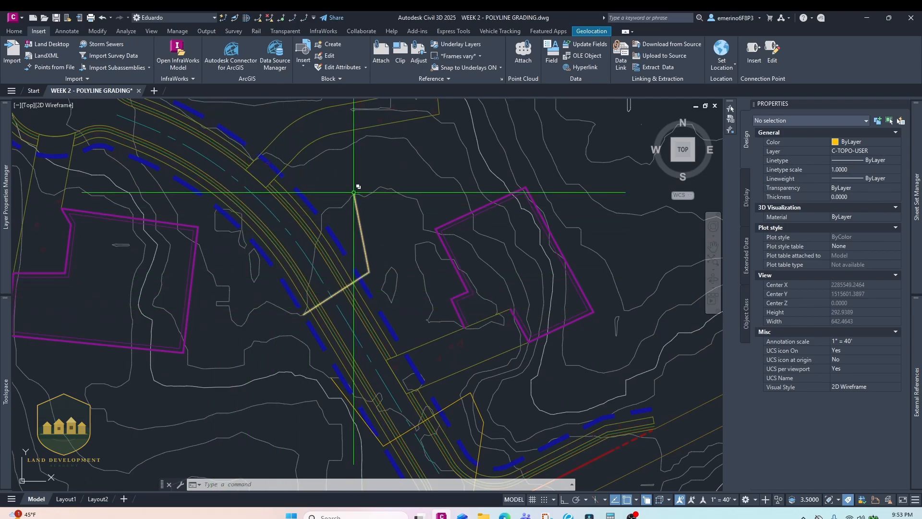
{"action": "scroll", "coordinate": [418, 196], "scroll_direction": "down", "scroll_amount": 2}
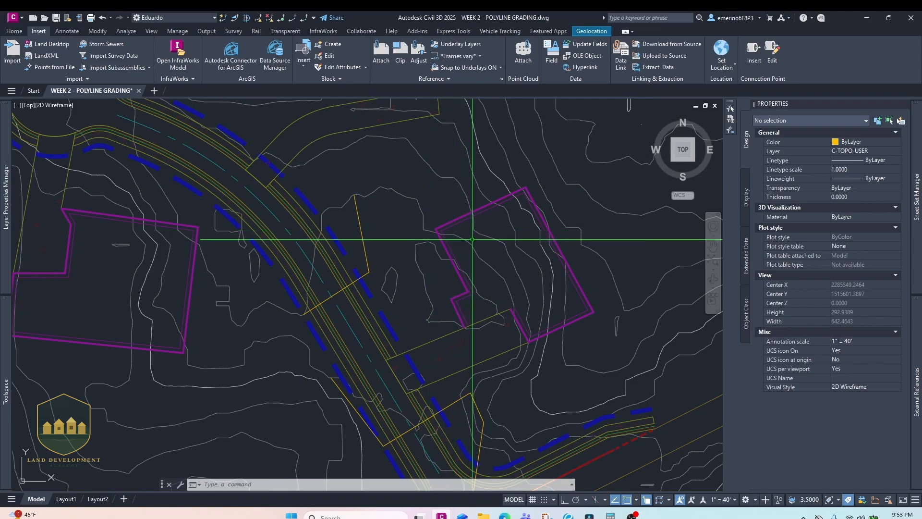
{"action": "middle_click_drag", "start_coordinate": [283, 229], "coordinate": [359, 284]}
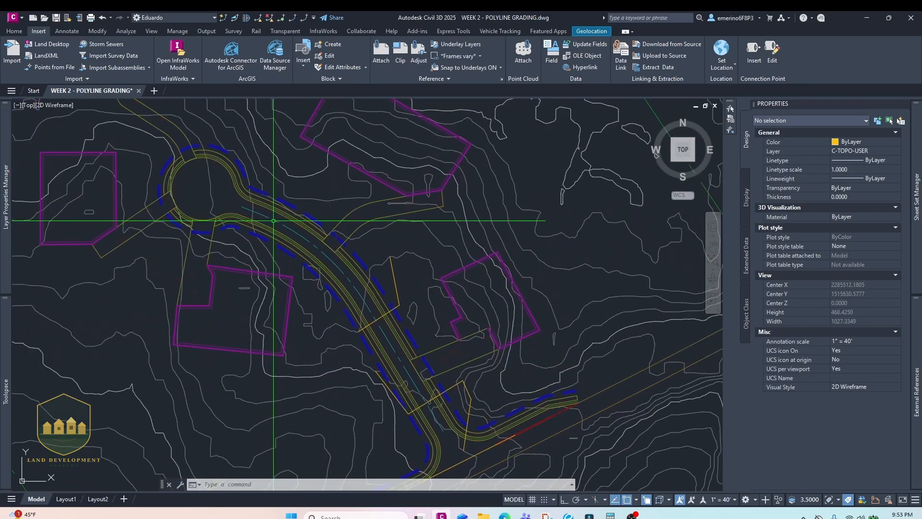
- Draw a polyline from the contour south of the cul-de-sac throat, northeast across the road, then northwest to the contour beyond its northern side
{"action": "scroll", "coordinate": [273, 220], "scroll_direction": "up", "scroll_amount": 4}
{"action": "scroll", "coordinate": [272, 211], "scroll_direction": "up", "scroll_amount": 3}
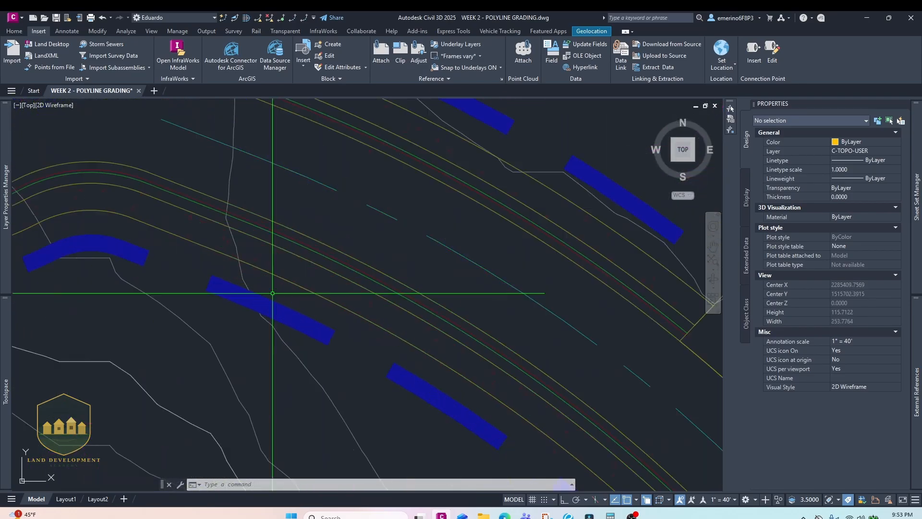
{"action": "type", "text": "pl"}
{"action": "key", "text": "Return"}
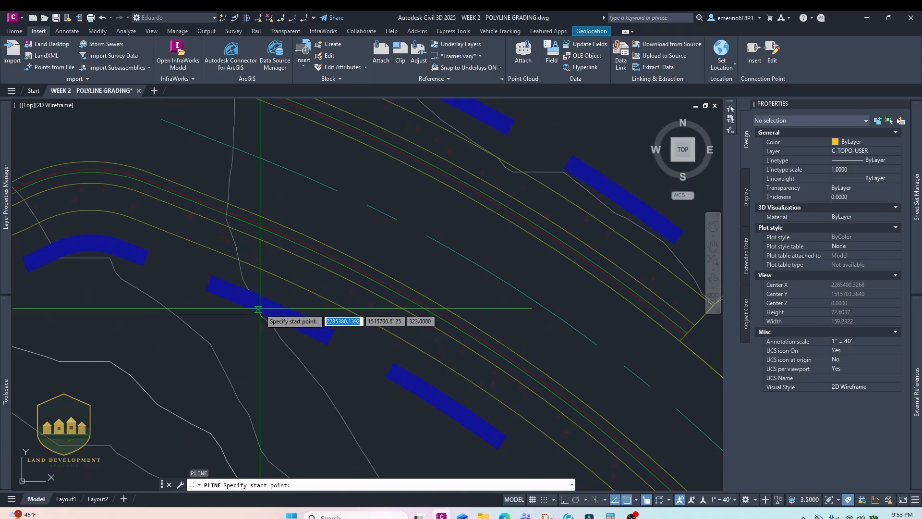
{"action": "left_click", "coordinate": [258, 309]}
{"action": "scroll", "coordinate": [274, 285], "scroll_direction": "down", "scroll_amount": 2}
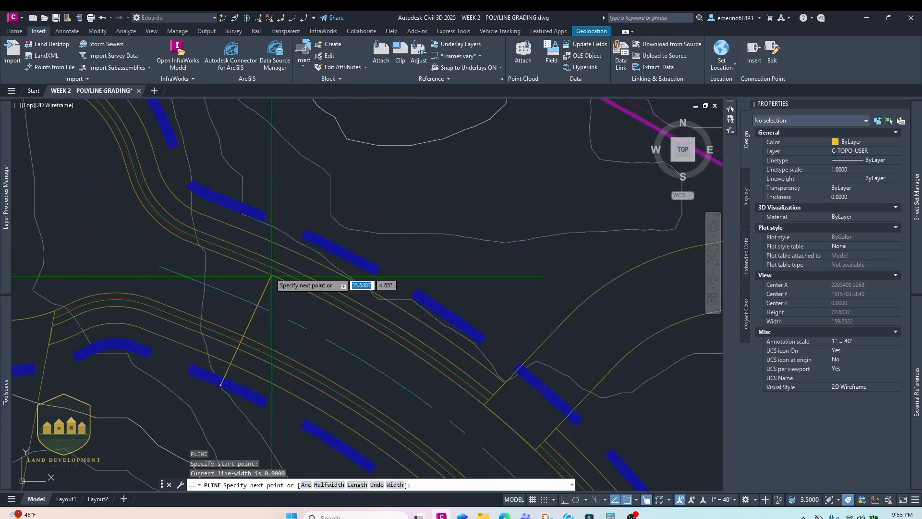
{"action": "left_click", "coordinate": [292, 198]}
{"action": "middle_click_drag", "start_coordinate": [218, 149], "coordinate": [327, 192]}
{"action": "left_click", "coordinate": [252, 240]}
{"action": "key", "text": "Return"}
- Draw a polyline from the contour at the cul-de-sac's southeastern curve, north through the bulb's east side, then northwest to the existing contour
{"action": "scroll", "coordinate": [251, 240], "scroll_direction": "down", "scroll_amount": 2}
{"action": "key", "text": "Return"}
{"action": "scroll", "coordinate": [250, 335], "scroll_direction": "up", "scroll_amount": 4}
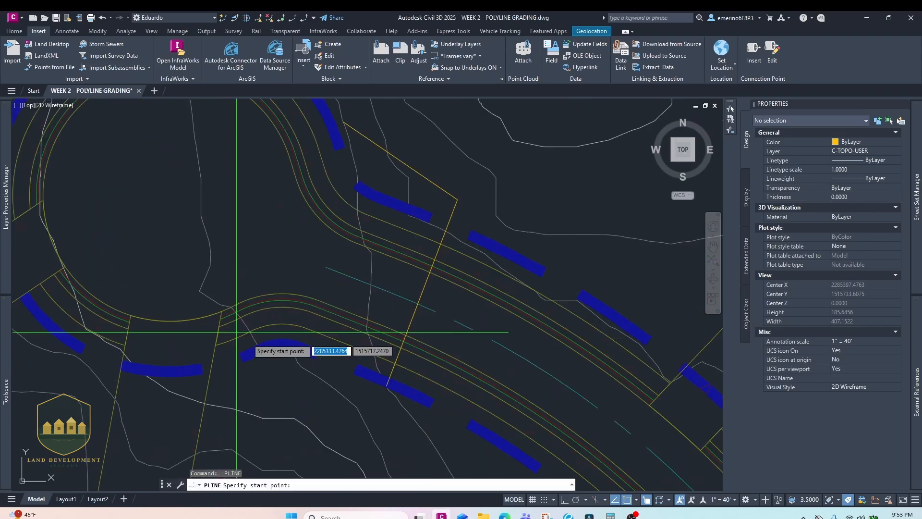
{"action": "left_click", "coordinate": [267, 355]}
{"action": "scroll", "coordinate": [268, 202], "scroll_direction": "down", "scroll_amount": 3}
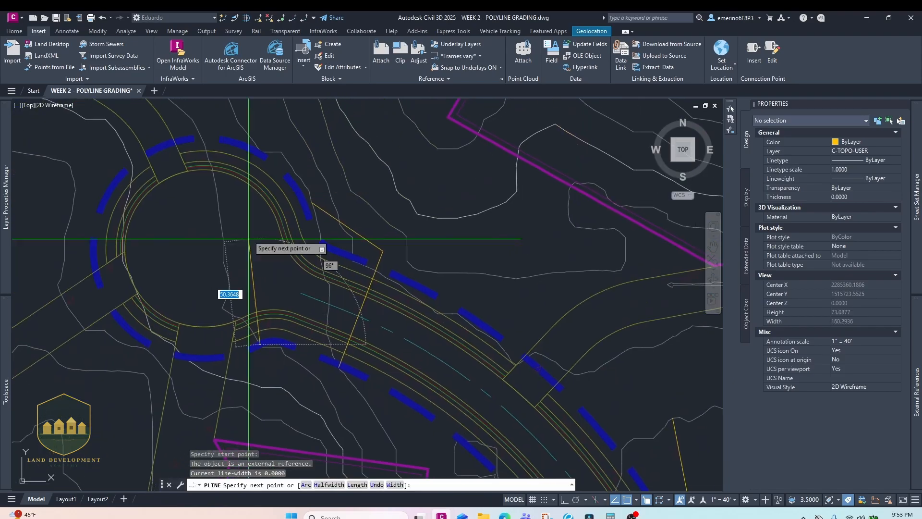
{"action": "scroll", "coordinate": [277, 233], "scroll_direction": "up", "scroll_amount": 4}
{"action": "left_click", "coordinate": [285, 202]}
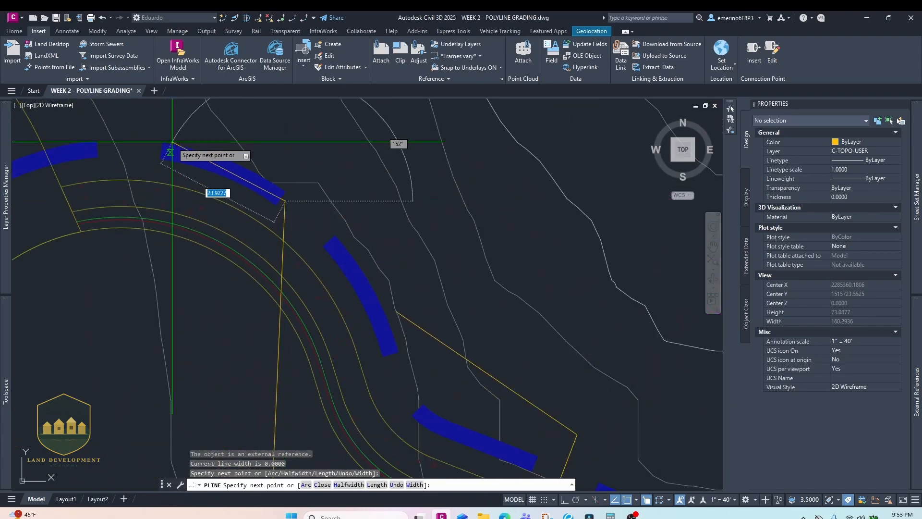
{"action": "mouse_move", "coordinate": [137, 118]}
{"action": "middle_mouse_down"}
{"action": "mouse_move", "coordinate": [228, 240]}
{"action": "mouse_move", "coordinate": [237, 283]}
{"action": "mouse_move", "coordinate": [240, 249]}
{"action": "middle_mouse_up"}
{"action": "left_click", "coordinate": [182, 217]}
{"action": "key", "text": "Escape"}
{"action": "scroll", "coordinate": [190, 226], "scroll_direction": "down", "scroll_amount": 2}
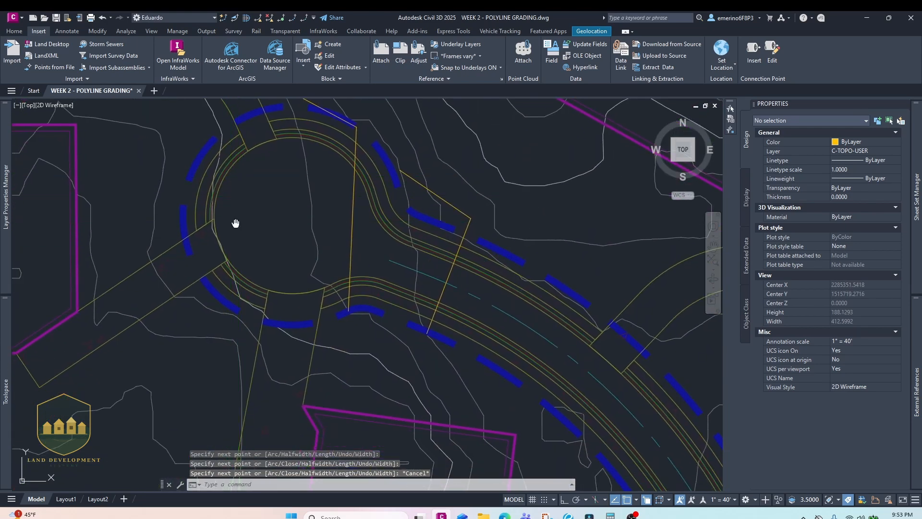
- Draw a polyline from the contour northwest of the cul-de-sac, south through the bulb's west side, then southeast to the contour at the driveway
{"action": "scroll", "coordinate": [235, 223], "scroll_direction": "up", "scroll_amount": 2}
{"action": "key", "text": "Return"}
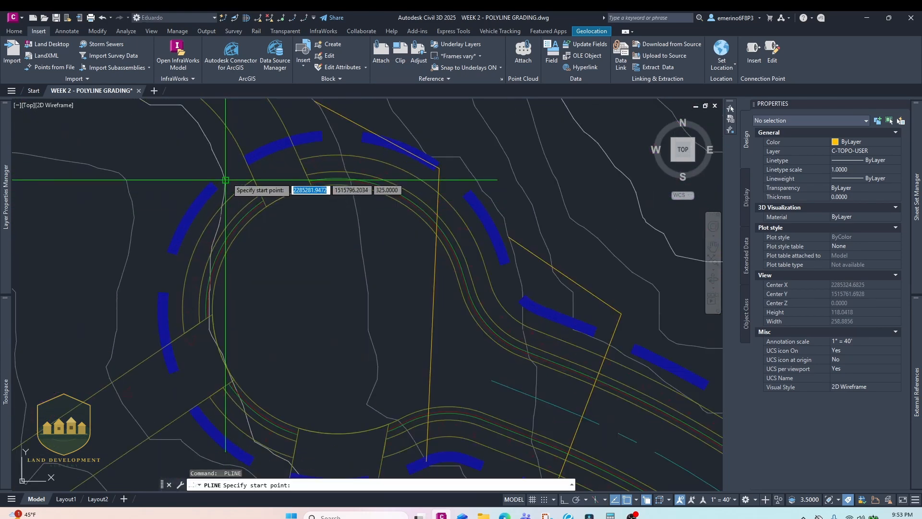
{"action": "left_click", "coordinate": [225, 180]}
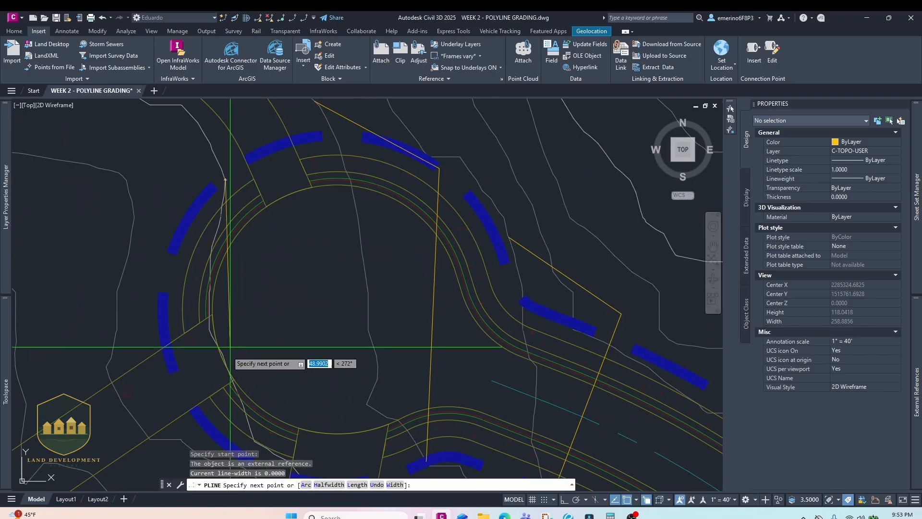
{"action": "middle_click_drag", "start_coordinate": [231, 346], "coordinate": [227, 248]}
{"action": "scroll", "coordinate": [218, 317], "scroll_direction": "up", "scroll_amount": 2}
{"action": "left_click", "coordinate": [291, 339]}
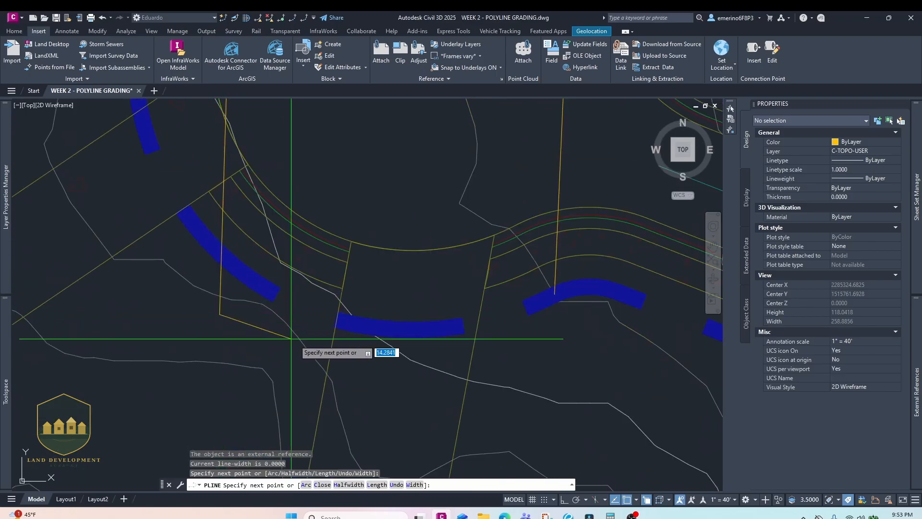
{"action": "left_click", "coordinate": [406, 357]}
{"action": "key", "text": "Escape"}
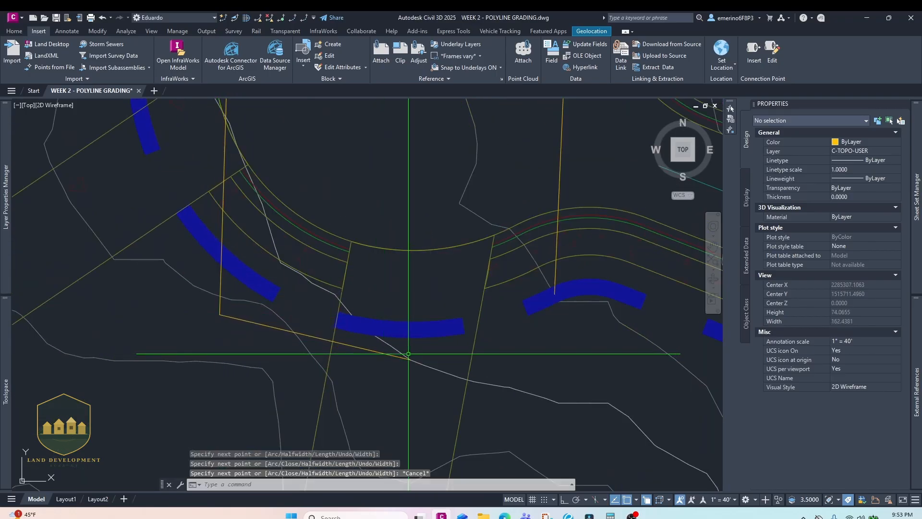
- Examine all the new polylines along the road and cul-de-sac against the surrounding site contours and the property boundary
{"action": "scroll", "coordinate": [388, 234], "scroll_direction": "down", "scroll_amount": 2}
{"action": "middle_click_drag", "start_coordinate": [388, 234], "coordinate": [333, 269]}
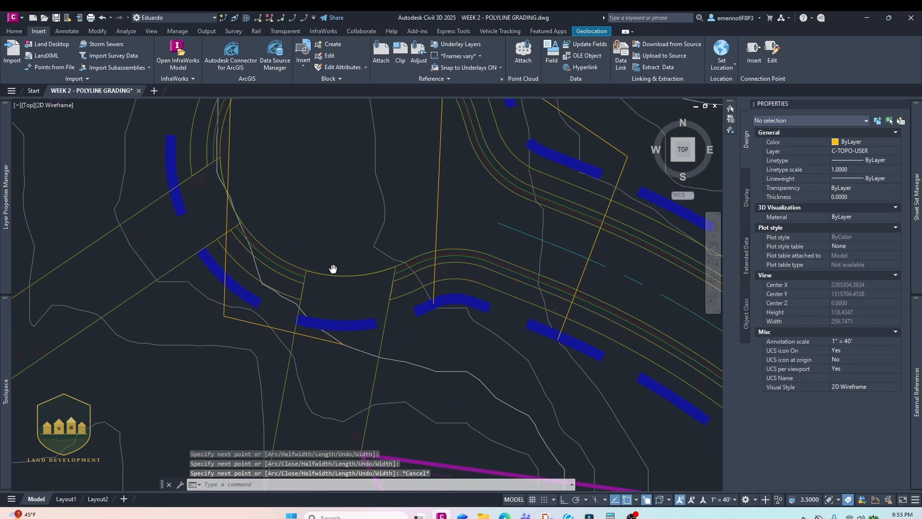
{"action": "scroll", "coordinate": [331, 265], "scroll_direction": "down", "scroll_amount": 4}
{"action": "middle_click_drag", "start_coordinate": [391, 301], "coordinate": [197, 299]}
{"action": "mouse_move", "coordinate": [340, 327]}
{"action": "middle_mouse_down"}
{"action": "mouse_move", "coordinate": [271, 242]}
{"action": "mouse_move", "coordinate": [331, 310]}
{"action": "mouse_move", "coordinate": [333, 287]}
{"action": "mouse_move", "coordinate": [373, 292]}
{"action": "mouse_move", "coordinate": [363, 308]}
{"action": "middle_mouse_up"}
{"action": "scroll", "coordinate": [272, 243], "scroll_direction": "down", "scroll_amount": 4}
{"action": "scroll", "coordinate": [330, 311], "scroll_direction": "up", "scroll_amount": 4}
{"action": "scroll", "coordinate": [373, 292], "scroll_direction": "down", "scroll_amount": 5}
{"action": "scroll", "coordinate": [363, 308], "scroll_direction": "up", "scroll_amount": 5}
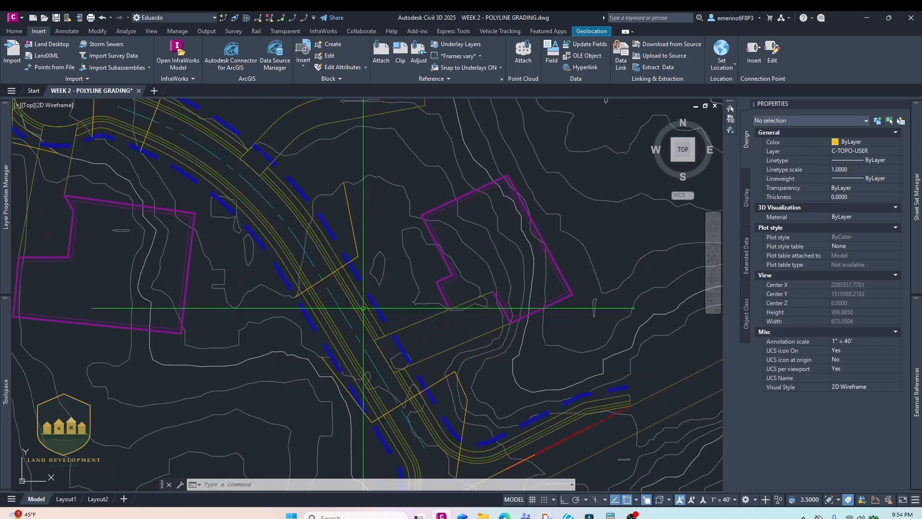
{"action": "scroll", "coordinate": [354, 323], "scroll_direction": "down", "scroll_amount": 4}
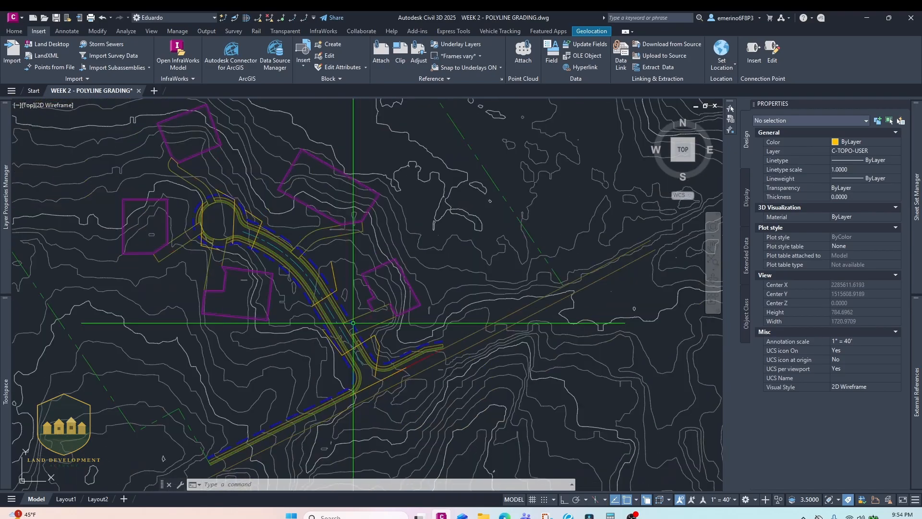
{"action": "scroll", "coordinate": [360, 334], "scroll_direction": "up", "scroll_amount": 2}
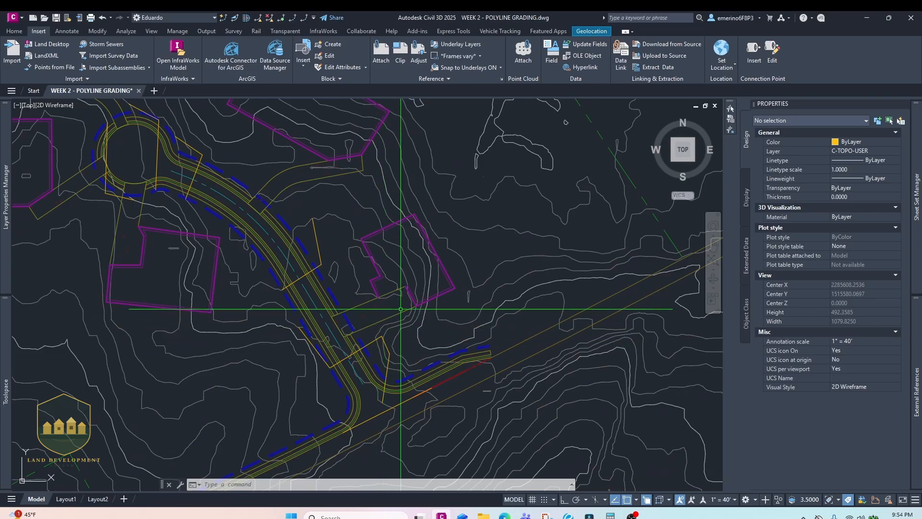
{"action": "scroll", "coordinate": [401, 308], "scroll_direction": "down", "scroll_amount": 2}
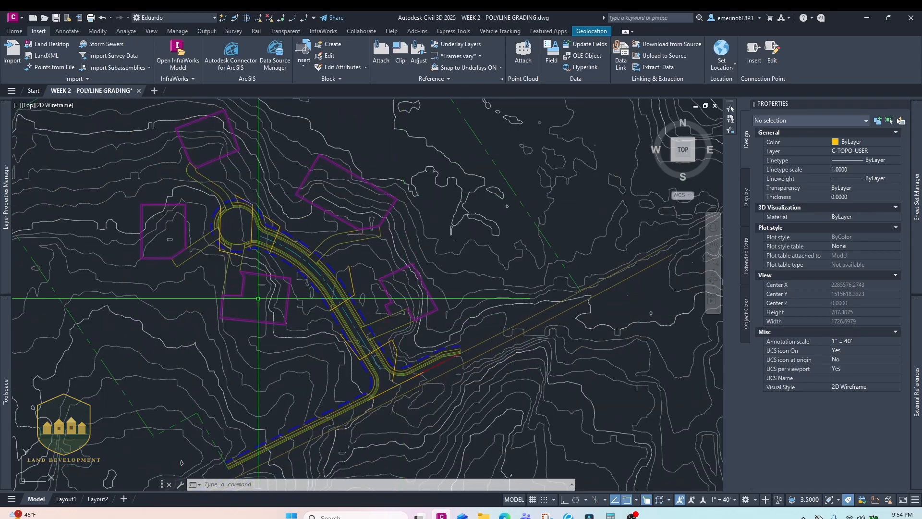
{"action": "mouse_move", "coordinate": [377, 323]}
{"action": "middle_mouse_down"}
{"action": "mouse_move", "coordinate": [359, 284]}
{"action": "mouse_move", "coordinate": [375, 307]}
{"action": "middle_mouse_up"}
{"action": "scroll", "coordinate": [368, 309], "scroll_direction": "up", "scroll_amount": 2}
{"action": "scroll", "coordinate": [369, 309], "scroll_direction": "down", "scroll_amount": 2}
{"action": "scroll", "coordinate": [377, 314], "scroll_direction": "down", "scroll_amount": 4}
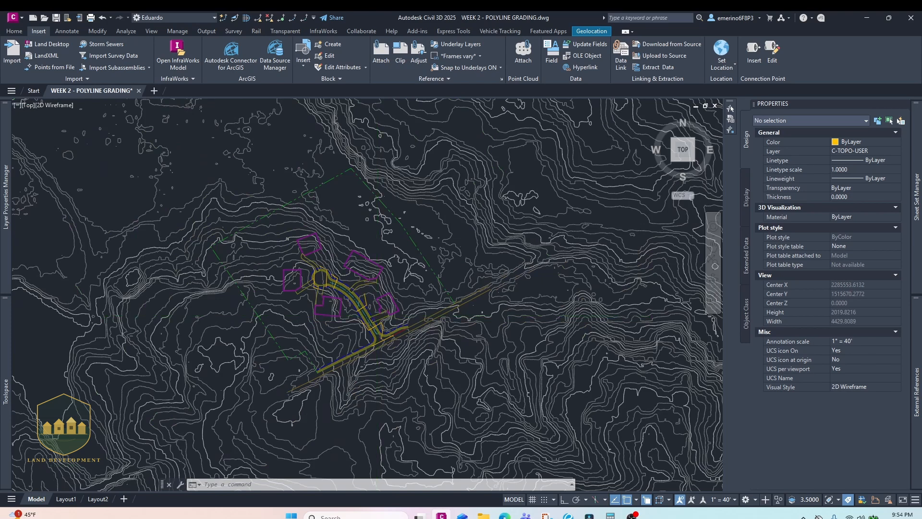
- Select the polyline crossing the road just north of the intersection and examine its properties and path against the surrounding contours
{"action": "scroll", "coordinate": [388, 289], "scroll_direction": "up", "scroll_amount": 4}
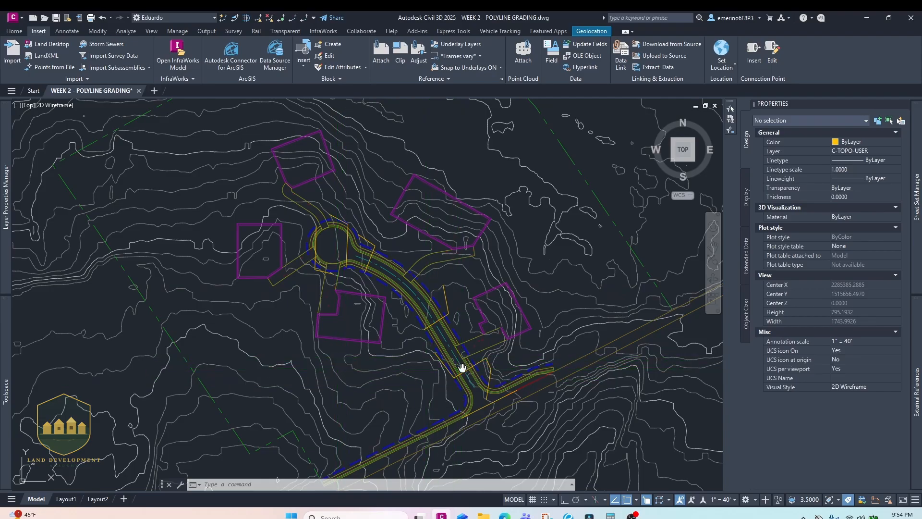
{"action": "middle_click_drag", "start_coordinate": [468, 367], "coordinate": [437, 360]}
{"action": "scroll", "coordinate": [436, 361], "scroll_direction": "up", "scroll_amount": 4}
{"action": "left_click", "coordinate": [441, 352]}
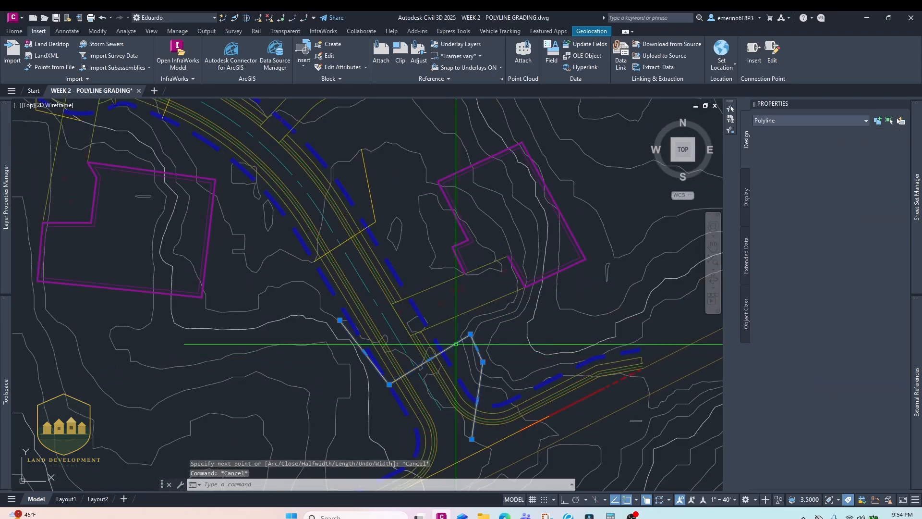
{"action": "scroll", "coordinate": [465, 355], "scroll_direction": "down", "scroll_amount": 2}
{"action": "scroll", "coordinate": [439, 350], "scroll_direction": "up", "scroll_amount": 3}
{"action": "scroll", "coordinate": [439, 353], "scroll_direction": "down", "scroll_amount": 3}
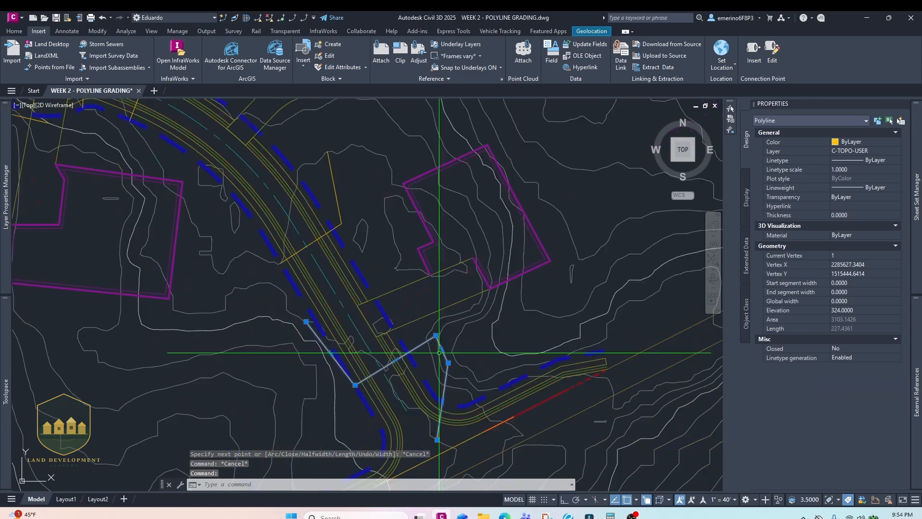
{"action": "scroll", "coordinate": [439, 354], "scroll_direction": "down", "scroll_amount": 2}
{"action": "scroll", "coordinate": [442, 346], "scroll_direction": "up", "scroll_amount": 2}
{"action": "middle_click_drag", "start_coordinate": [450, 272], "coordinate": [494, 282]}
{"action": "scroll", "coordinate": [473, 334], "scroll_direction": "up", "scroll_amount": 4}
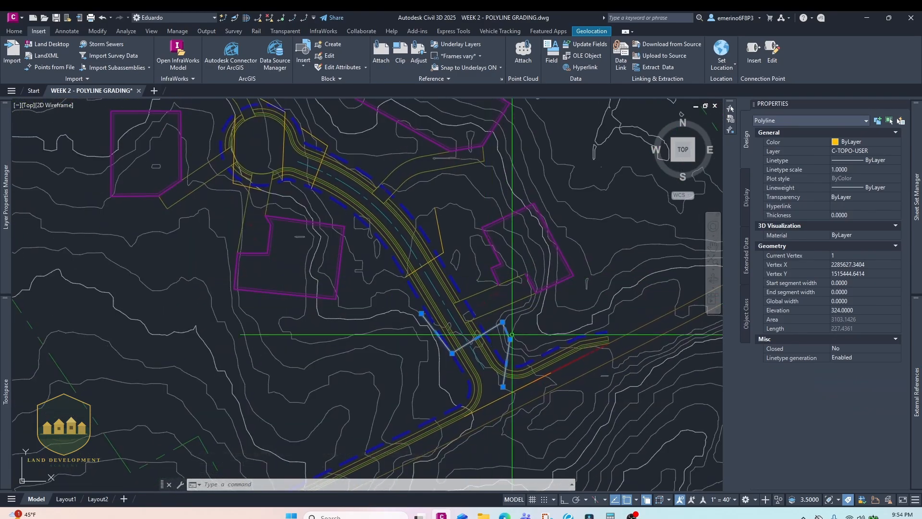
- Draw a temporary arrow-shaped polyline pointing southwest toward the road from the west side of the magenta outline east of the road
{"action": "scroll", "coordinate": [439, 375], "scroll_direction": "down", "scroll_amount": 4}
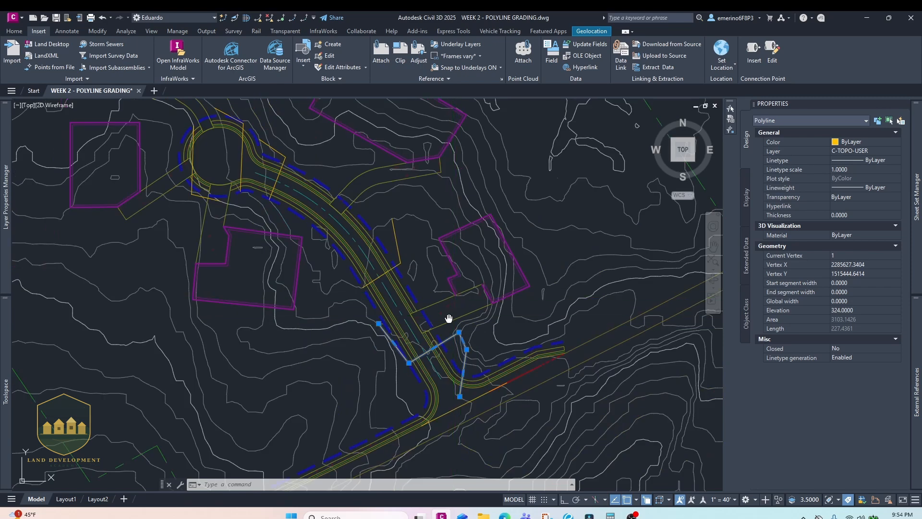
{"action": "scroll", "coordinate": [452, 287], "scroll_direction": "up", "scroll_amount": 4}
{"action": "key", "text": "Escape"}
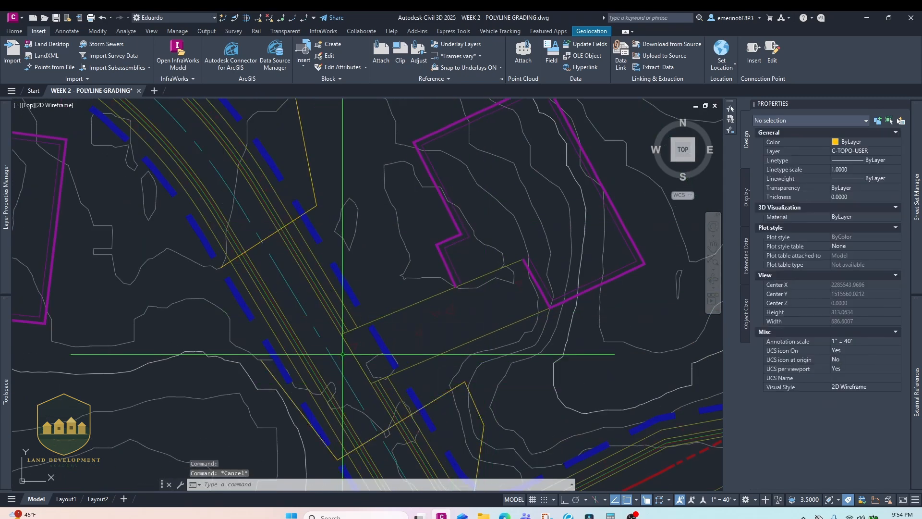
{"action": "scroll", "coordinate": [418, 286], "scroll_direction": "up", "scroll_amount": 2}
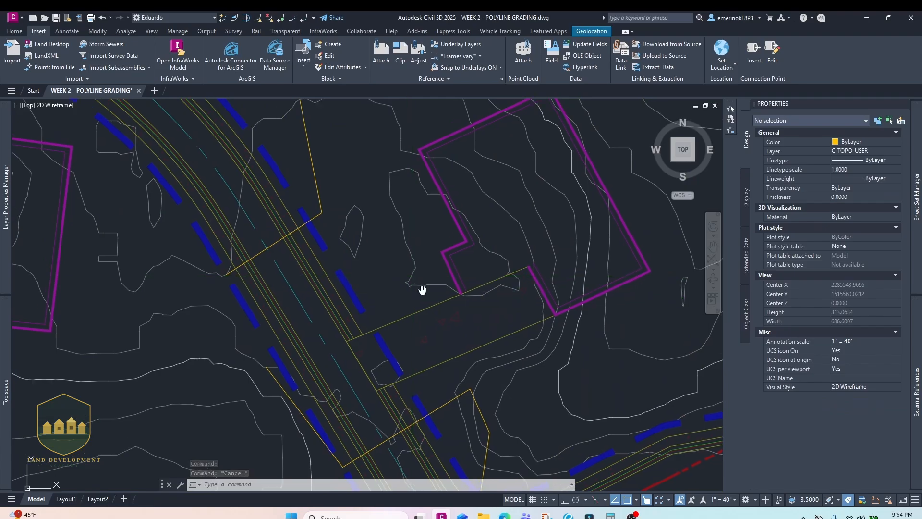
{"action": "type", "text": "pl"}
{"action": "key", "text": "Return"}
{"action": "left_click", "coordinate": [450, 266]}
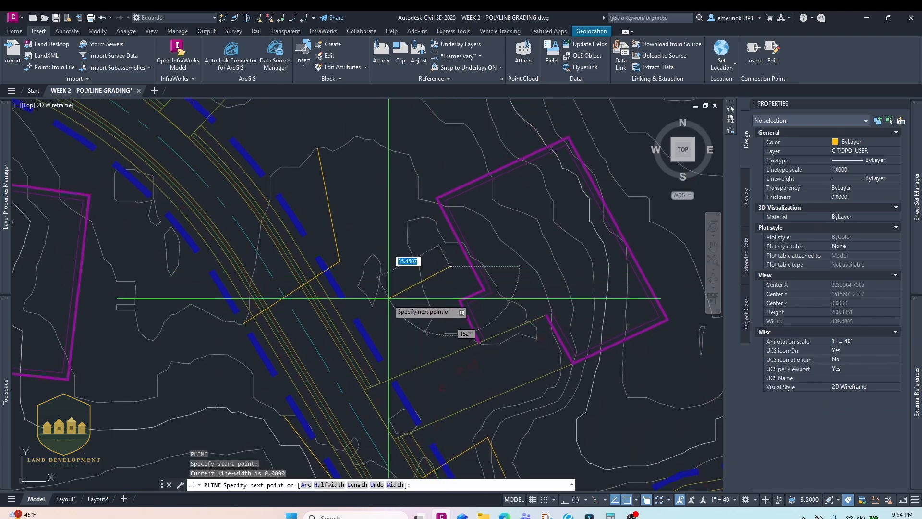
{"action": "left_click", "coordinate": [384, 300]}
{"action": "left_click", "coordinate": [389, 278]}
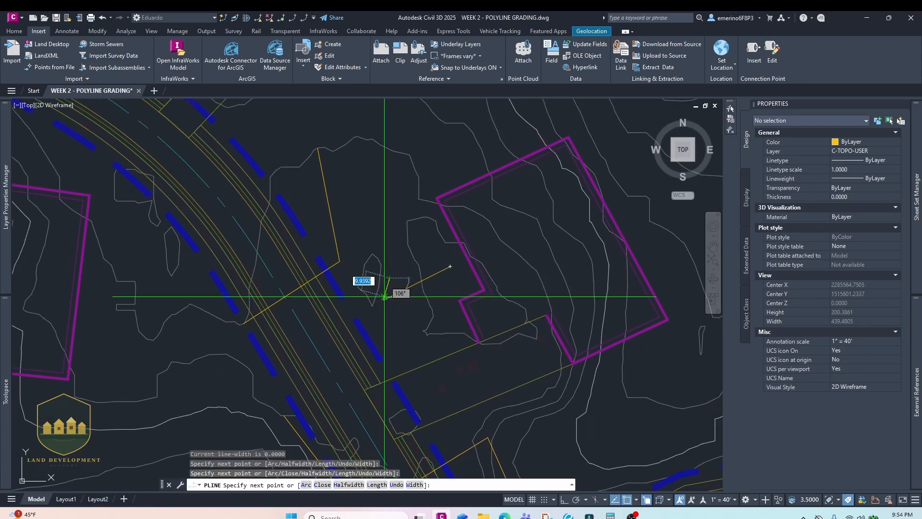
{"action": "left_click", "coordinate": [384, 301]}
{"action": "left_click", "coordinate": [412, 316]}
{"action": "key", "text": "Escape"}
{"action": "middle_click_drag", "start_coordinate": [399, 326], "coordinate": [373, 318]}
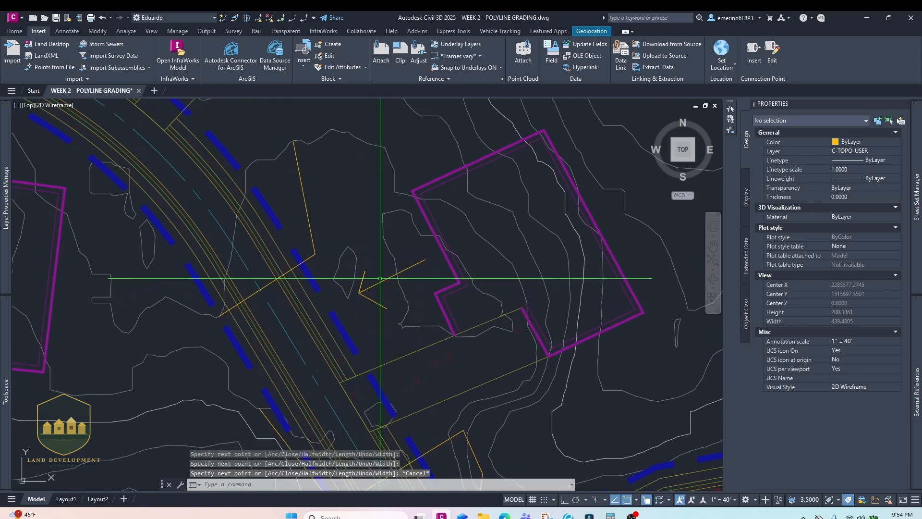
{"action": "left_click", "coordinate": [380, 279]}
{"action": "key", "text": "Return"}
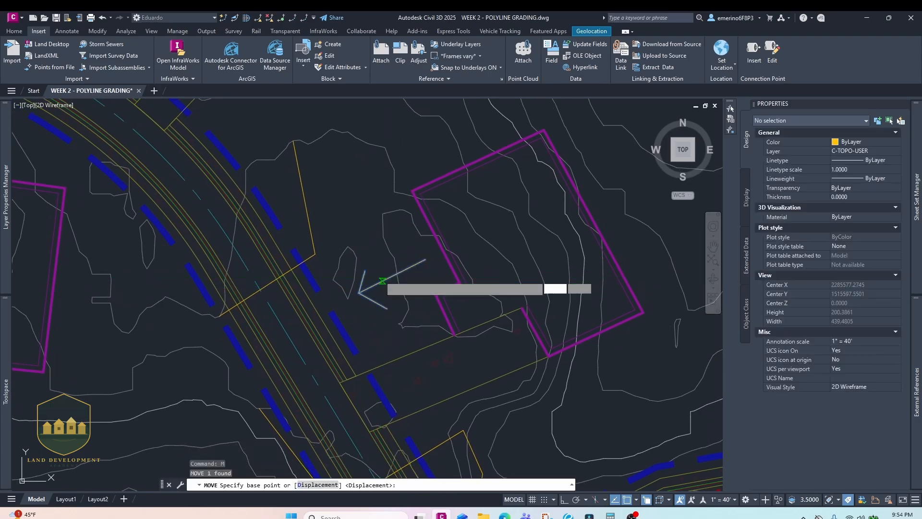
{"action": "left_click", "coordinate": [382, 280]}
{"action": "key", "text": "Escape"}
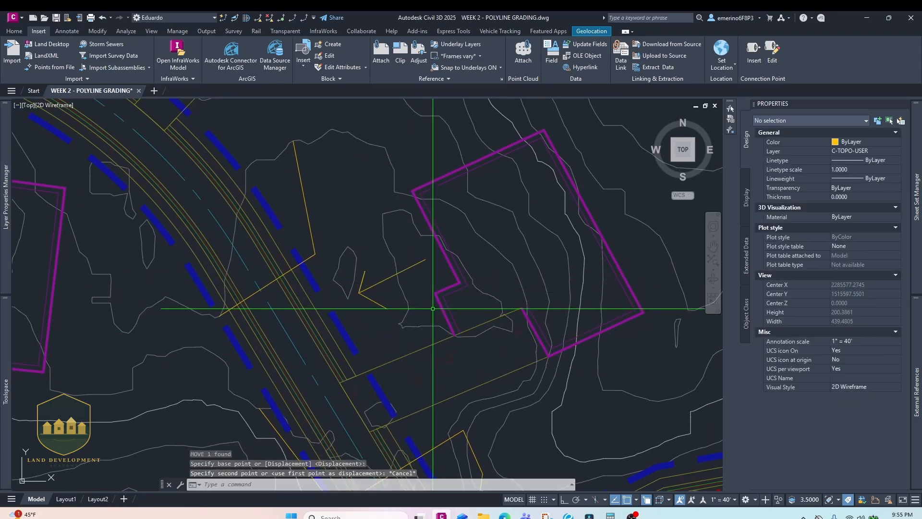
{"action": "middle_click_drag", "start_coordinate": [417, 311], "coordinate": [385, 310]}
- Erase the arrow-shaped polyline between the road and the magenta outline
{"action": "left_click", "coordinate": [381, 265]}
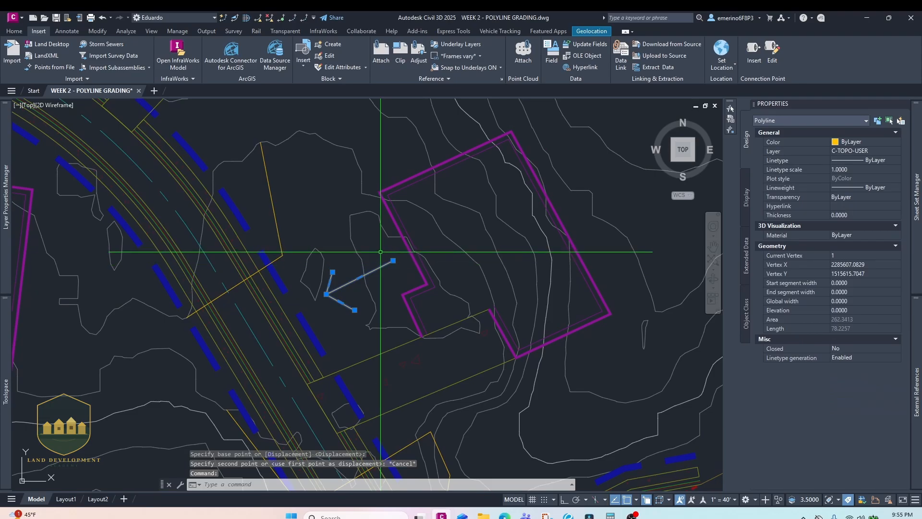
{"action": "type", "text": "e"}
{"action": "key", "text": "Return"}
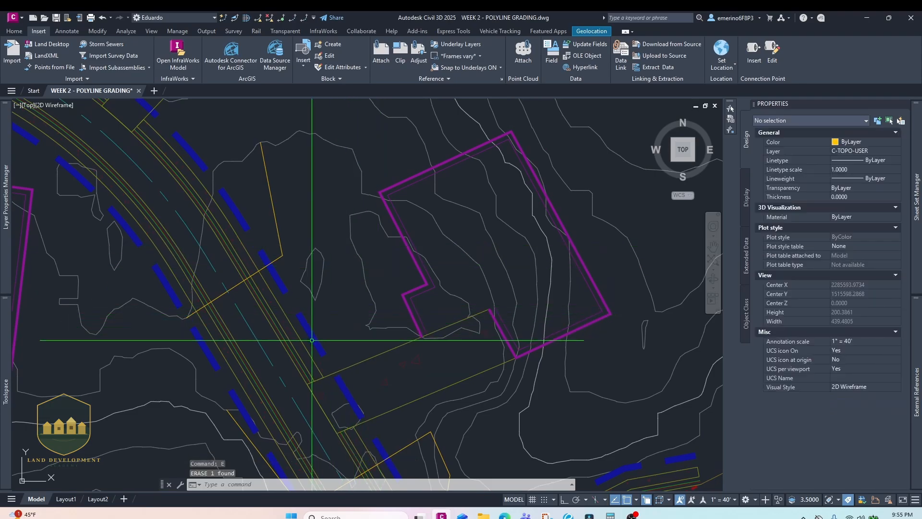
- Examine the polyline crossing the road north of the intersection against the driveway and the existing contours to its east
{"action": "middle_click_drag", "start_coordinate": [312, 340], "coordinate": [305, 262]}
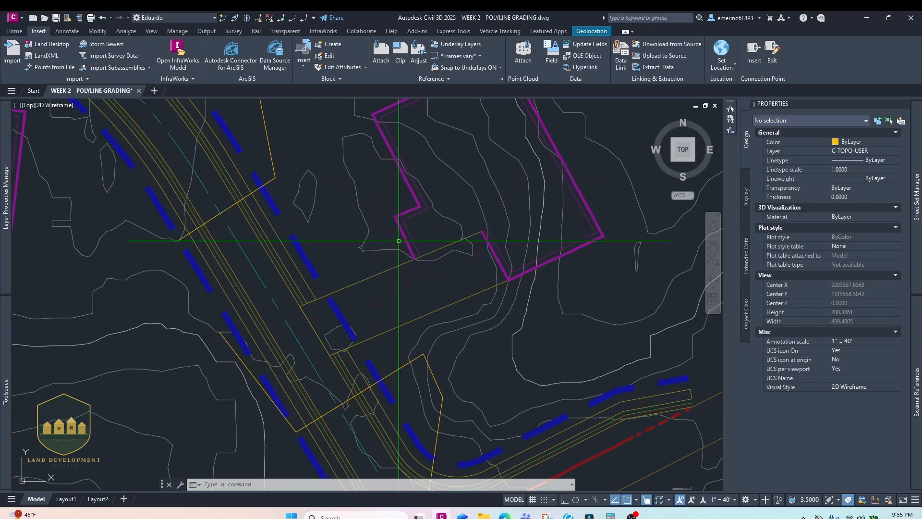
{"action": "scroll", "coordinate": [389, 284], "scroll_direction": "down", "scroll_amount": 2}
{"action": "scroll", "coordinate": [390, 284], "scroll_direction": "up", "scroll_amount": 4}
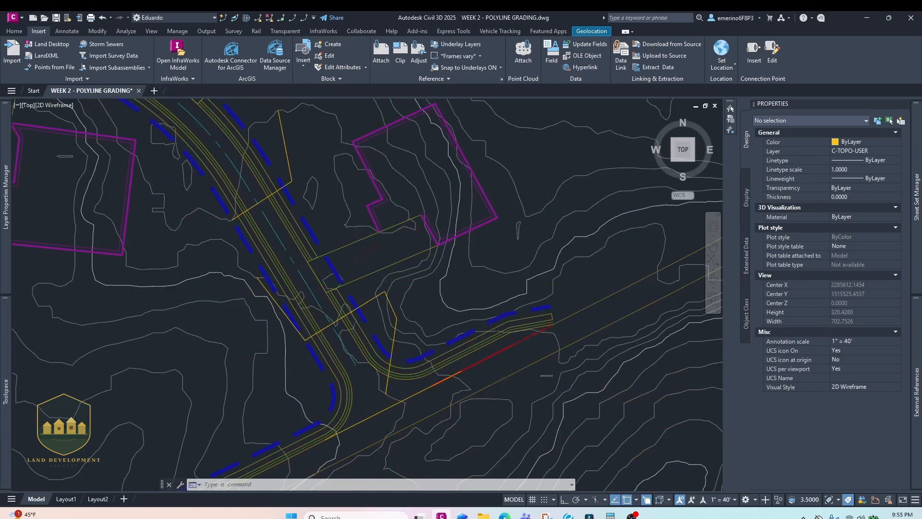
{"action": "scroll", "coordinate": [391, 302], "scroll_direction": "down", "scroll_amount": 4}
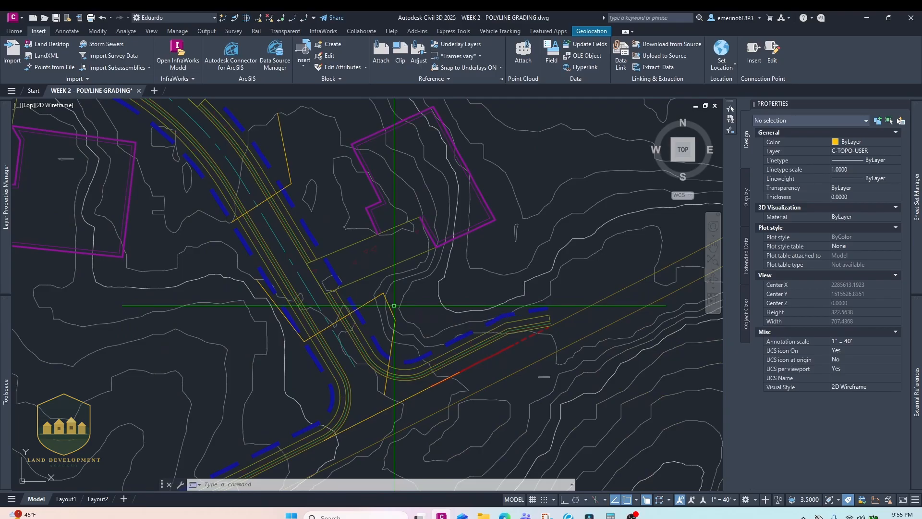
{"action": "middle_click_drag", "start_coordinate": [409, 299], "coordinate": [407, 337]}
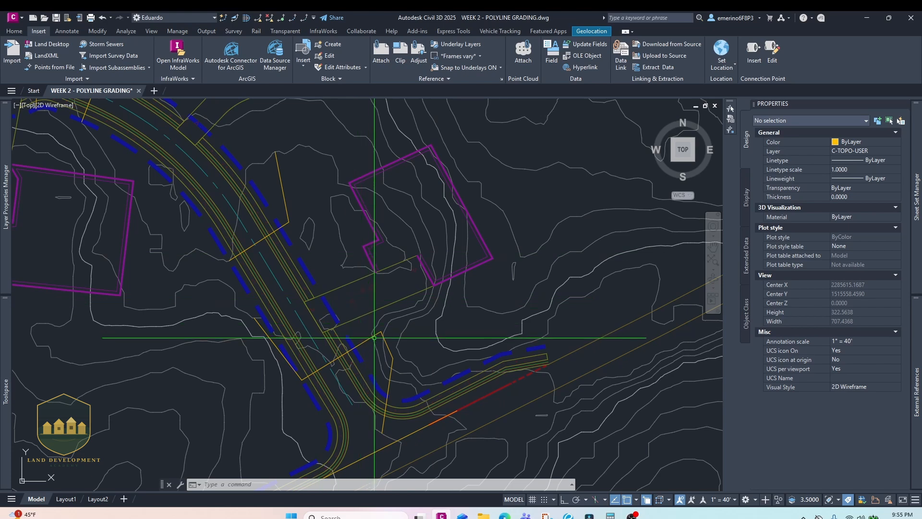
{"action": "key", "text": "Escape"}
{"action": "middle_click_drag", "start_coordinate": [366, 342], "coordinate": [361, 351]}
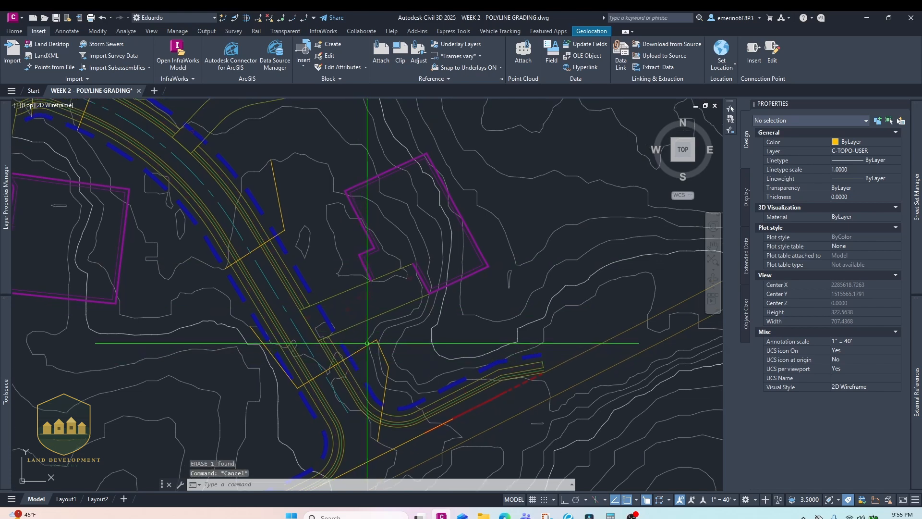
- Break the polyline crossing the road north of the intersection at its northeastern corner, leaving a short gap south of the corner
{"action": "scroll", "coordinate": [383, 351], "scroll_direction": "up", "scroll_amount": 2}
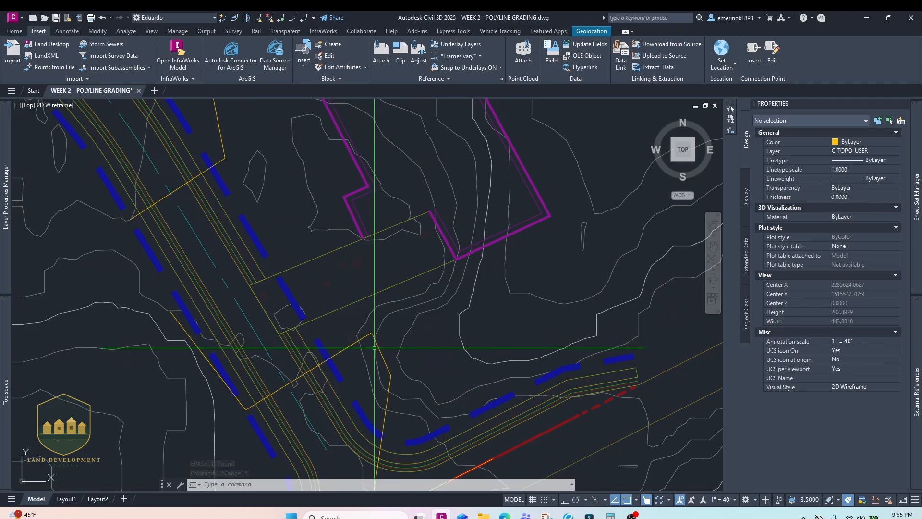
{"action": "type", "text": "br"}
{"action": "key", "text": "Return"}
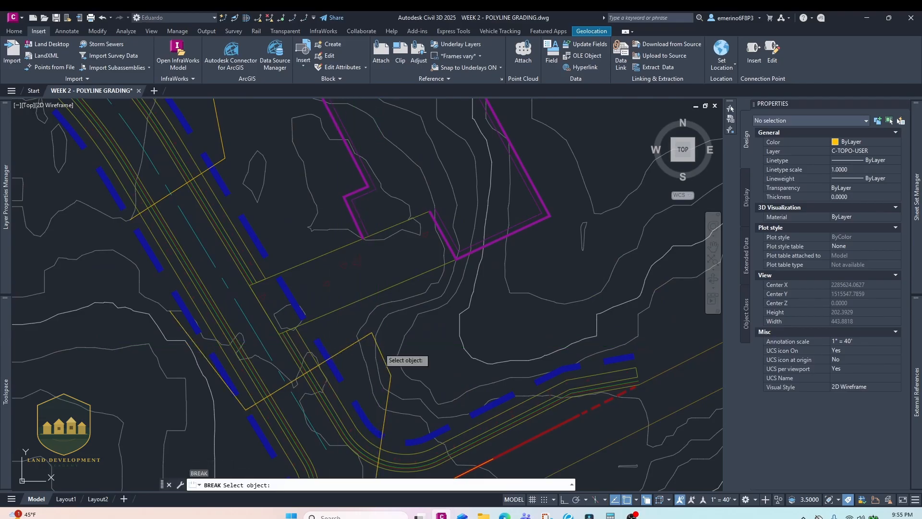
{"action": "left_click", "coordinate": [371, 333]}
{"action": "key", "text": "Escape"}
- Add a vertex on the road-crossing polyline's segment near its eastern end and reverse the polyline's direction
{"action": "left_click", "coordinate": [350, 345]}
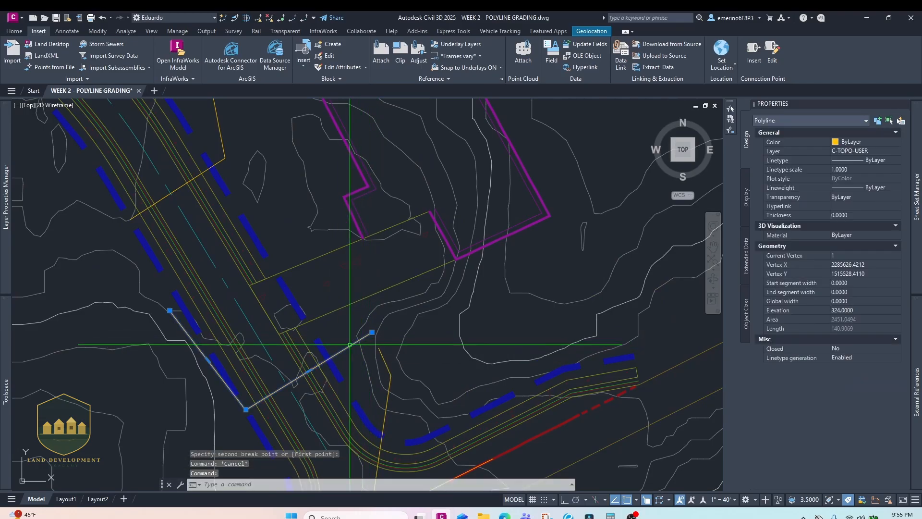
{"action": "mouse_move", "coordinate": [372, 332]}
{"action": "left_click", "coordinate": [404, 368]}
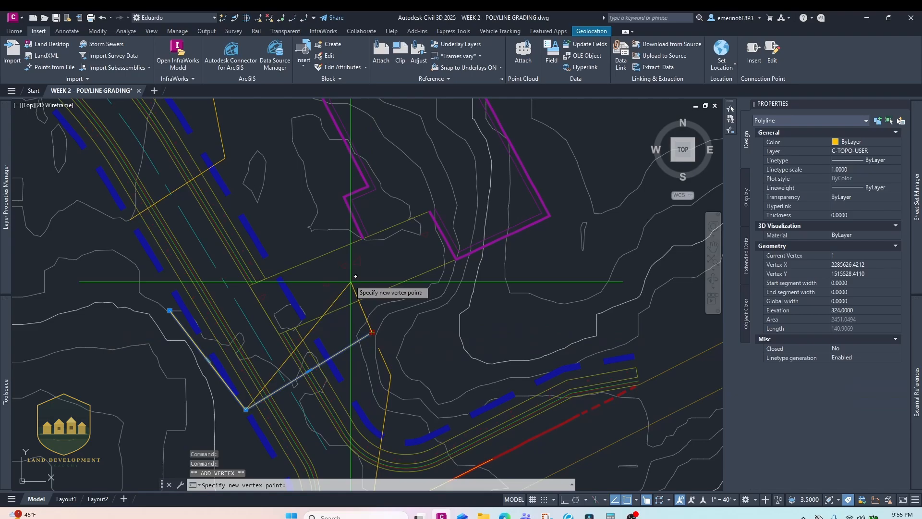
{"action": "left_click", "coordinate": [344, 349]}
{"action": "type", "text": "REV"}
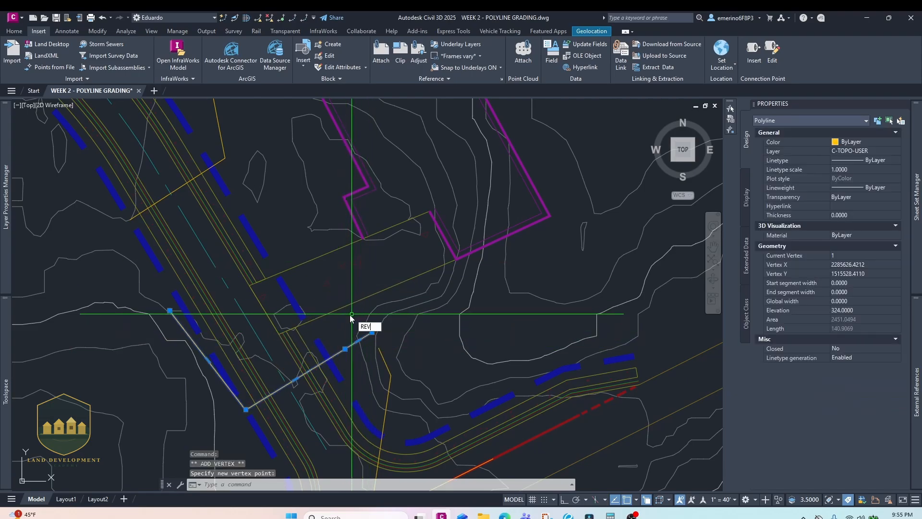
{"action": "type", "text": "ERSE"}
{"action": "key", "text": "Return"}
{"action": "left_click", "coordinate": [355, 342]}
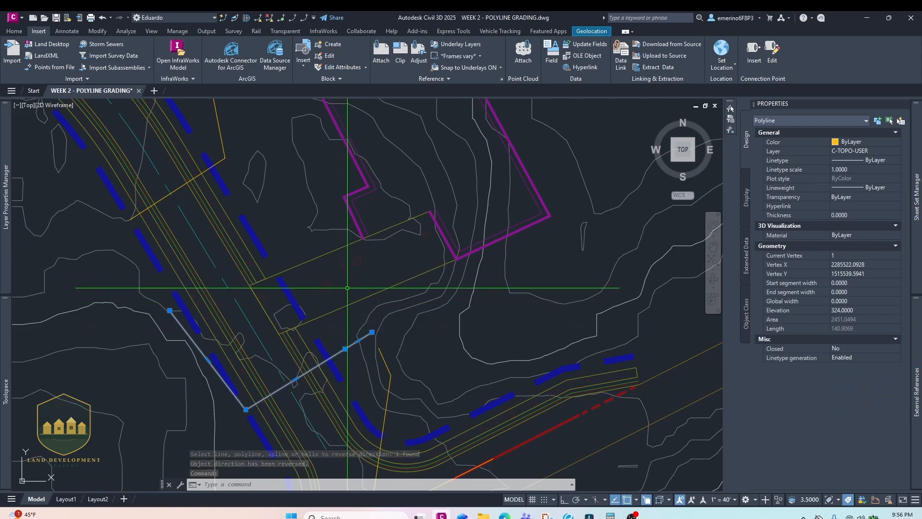
{"action": "middle_click_drag", "start_coordinate": [341, 324], "coordinate": [356, 308]}
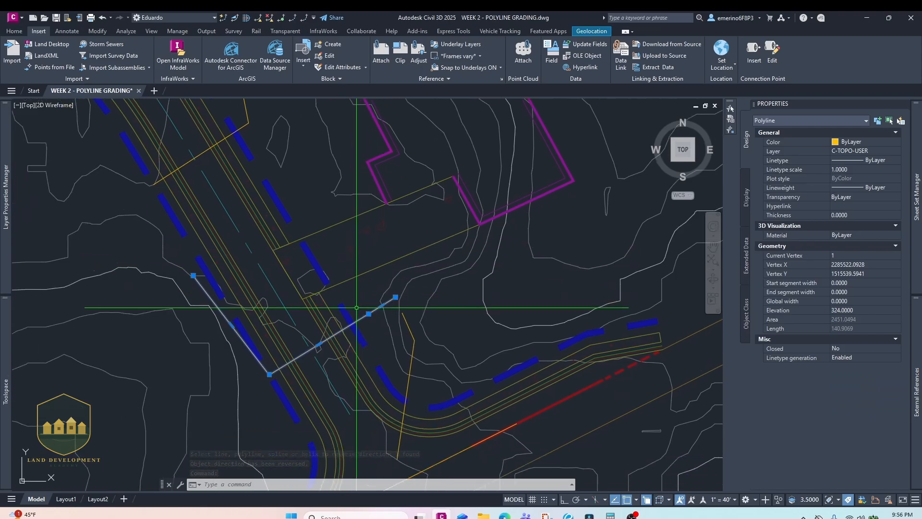
{"action": "mouse_move", "coordinate": [193, 276]}
{"action": "left_click", "coordinate": [226, 303]}
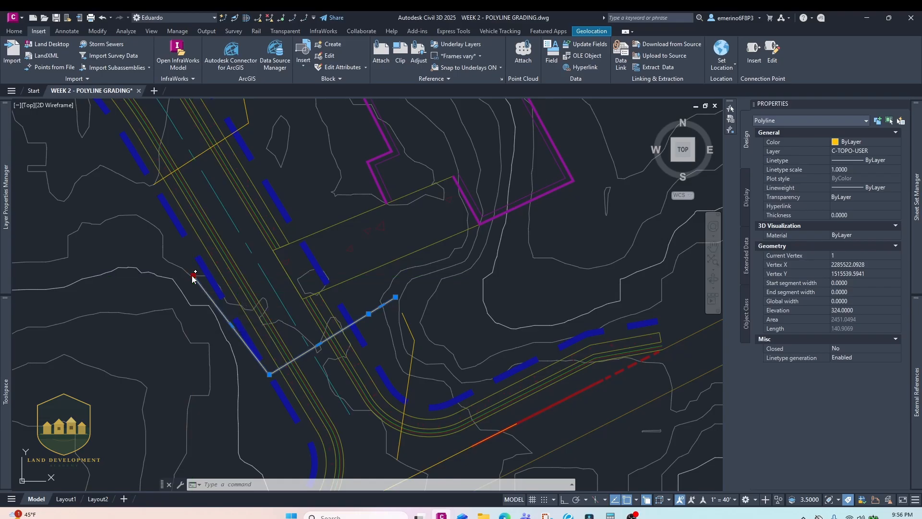
{"action": "scroll", "coordinate": [209, 331], "scroll_direction": "up", "scroll_amount": 5}
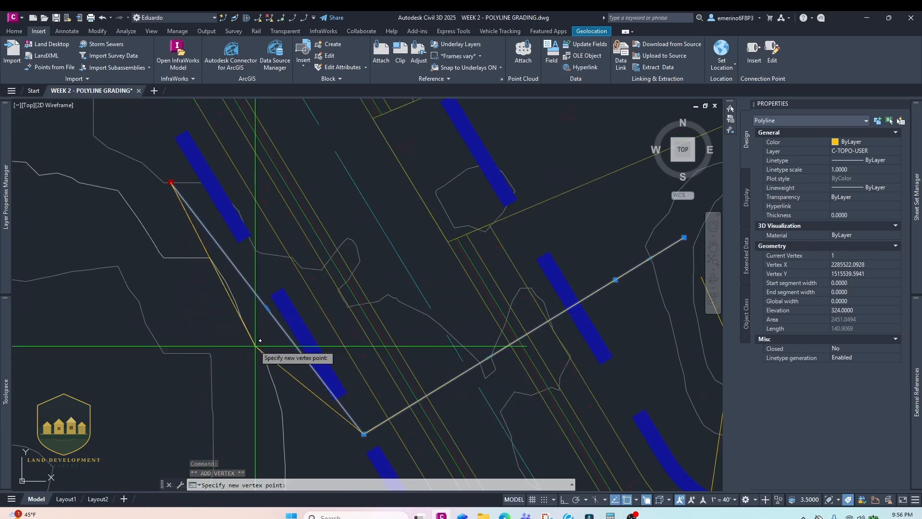
{"action": "scroll", "coordinate": [257, 340], "scroll_direction": "down", "scroll_amount": 2}
{"action": "key", "text": "Escape"}
- Extend the road-crossing polyline from its eastern end northwest across the driveway to just outside the magenta outline's western corner
{"action": "middle_click_drag", "start_coordinate": [528, 281], "coordinate": [356, 366]}
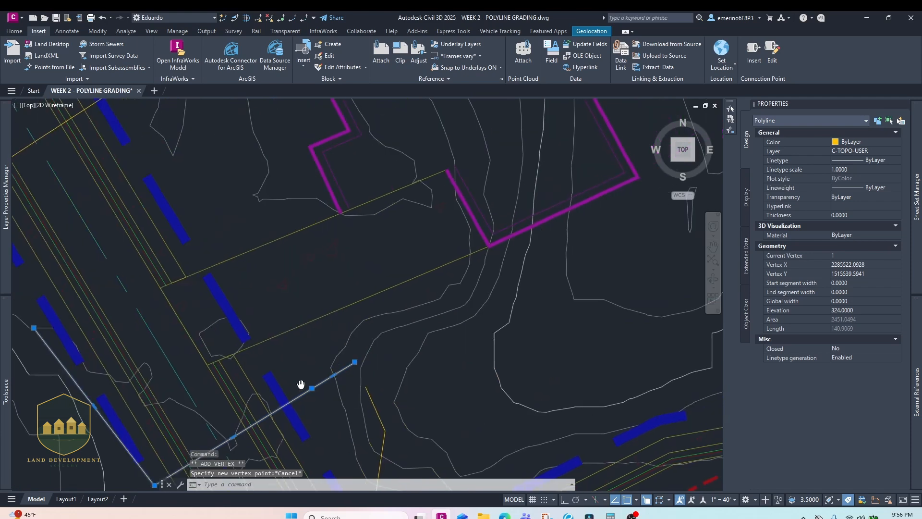
{"action": "middle_click_drag", "start_coordinate": [364, 333], "coordinate": [361, 312]}
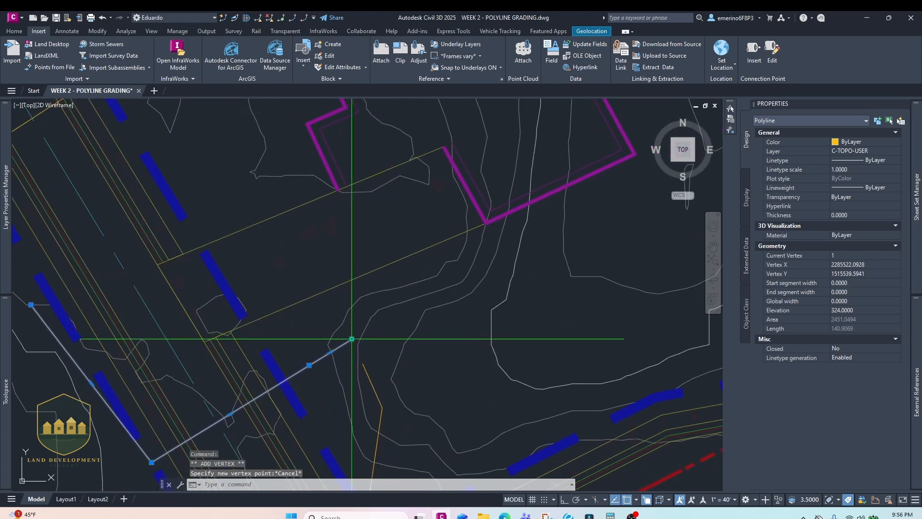
{"action": "mouse_move", "coordinate": [352, 339]}
{"action": "left_click", "coordinate": [382, 370]}
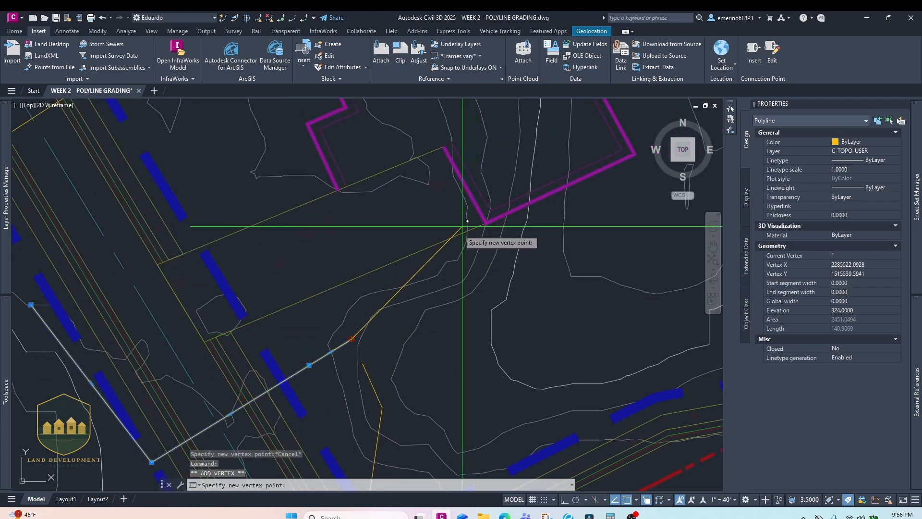
{"action": "mouse_move", "coordinate": [339, 275]}
{"action": "middle_mouse_down"}
{"action": "mouse_move", "coordinate": [365, 319]}
{"action": "mouse_move", "coordinate": [387, 425]}
{"action": "middle_mouse_up"}
{"action": "scroll", "coordinate": [387, 422], "scroll_direction": "down", "scroll_amount": 4}
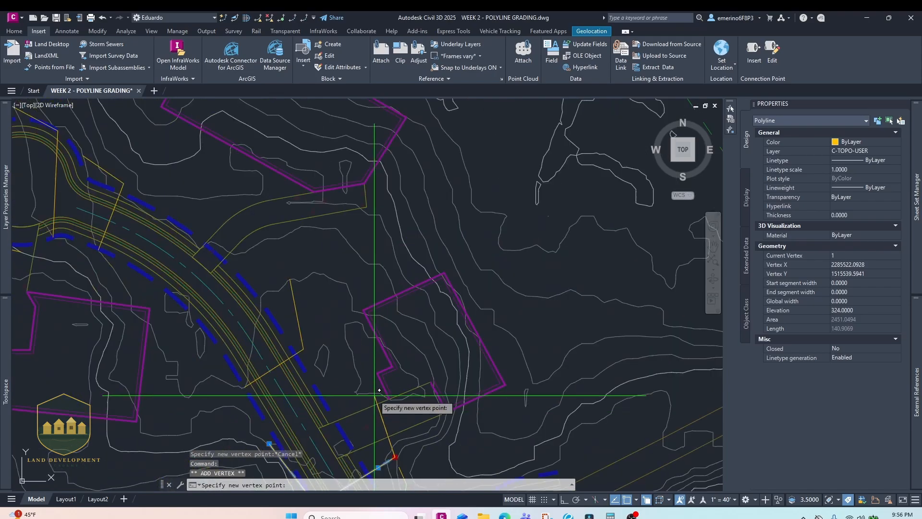
{"action": "scroll", "coordinate": [356, 331], "scroll_direction": "up", "scroll_amount": 2}
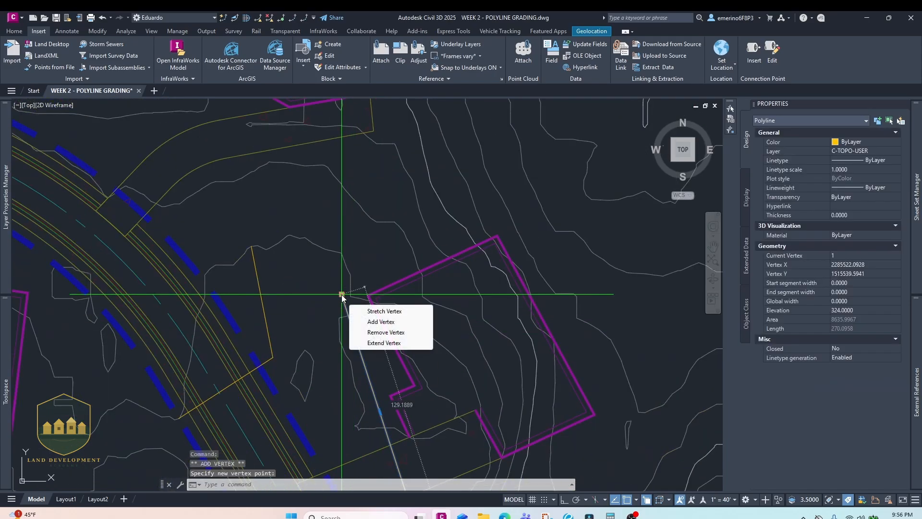
- Extend the same polyline northeast alongside the magenta outline's northwestern edge to the existing contour beyond its northern corner
{"action": "left_click", "coordinate": [380, 321]}
{"action": "scroll", "coordinate": [512, 207], "scroll_direction": "up", "scroll_amount": 4}
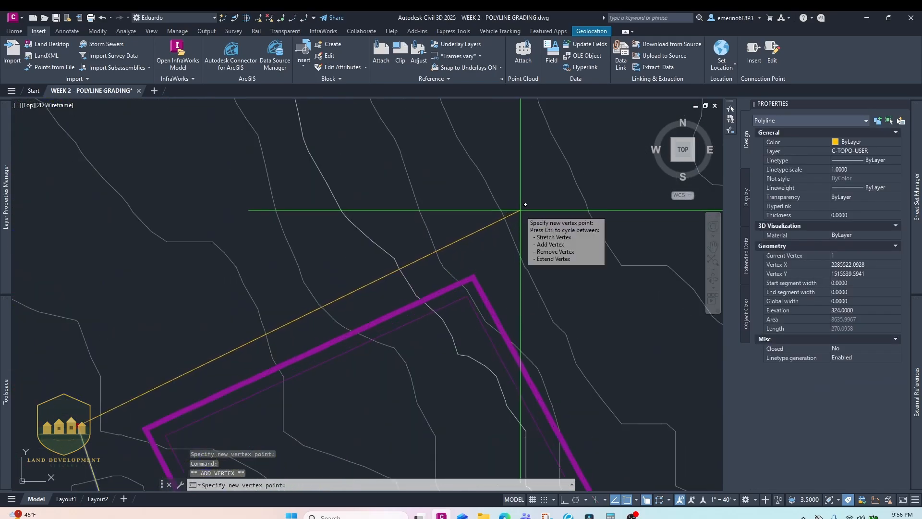
{"action": "left_click", "coordinate": [521, 210]}
{"action": "scroll", "coordinate": [487, 264], "scroll_direction": "down", "scroll_amount": 4}
{"action": "scroll", "coordinate": [470, 320], "scroll_direction": "down", "scroll_amount": 2}
{"action": "middle_click_drag", "start_coordinate": [464, 326], "coordinate": [475, 236]}
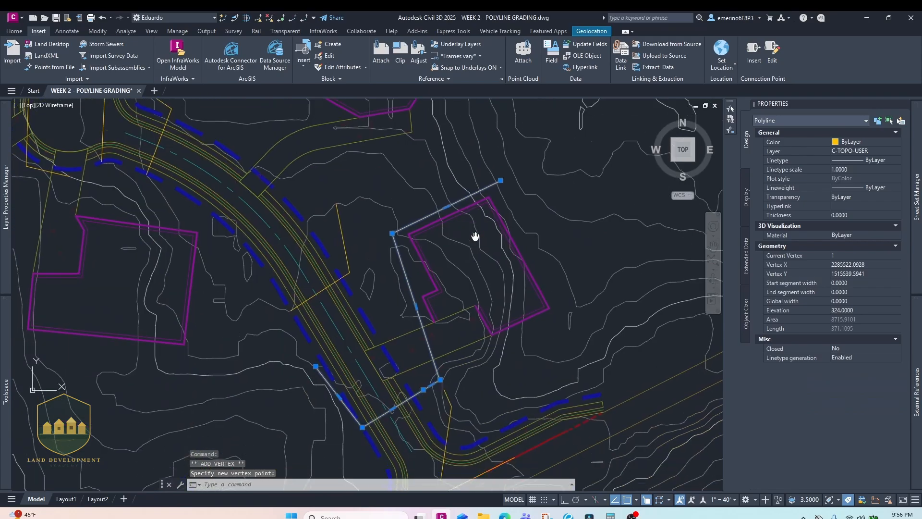
{"action": "mouse_move", "coordinate": [382, 383]}
{"action": "middle_mouse_down"}
{"action": "mouse_move", "coordinate": [368, 325]}
{"action": "mouse_move", "coordinate": [369, 410]}
{"action": "middle_mouse_up"}
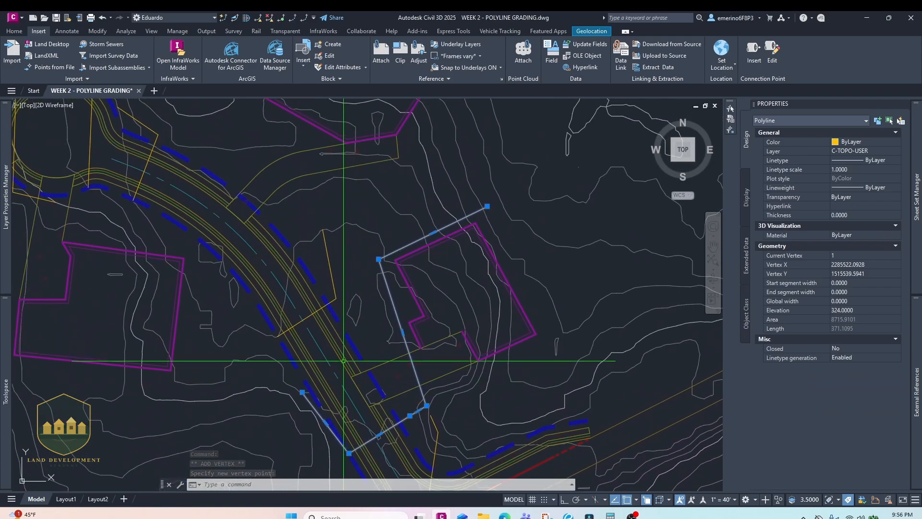
- Examine the existing contours around the extended polyline and the ground elevation where the driveway meets the road
{"action": "key", "text": "Escape"}
{"action": "left_click", "coordinate": [365, 233]}
{"action": "key", "text": "Escape"}
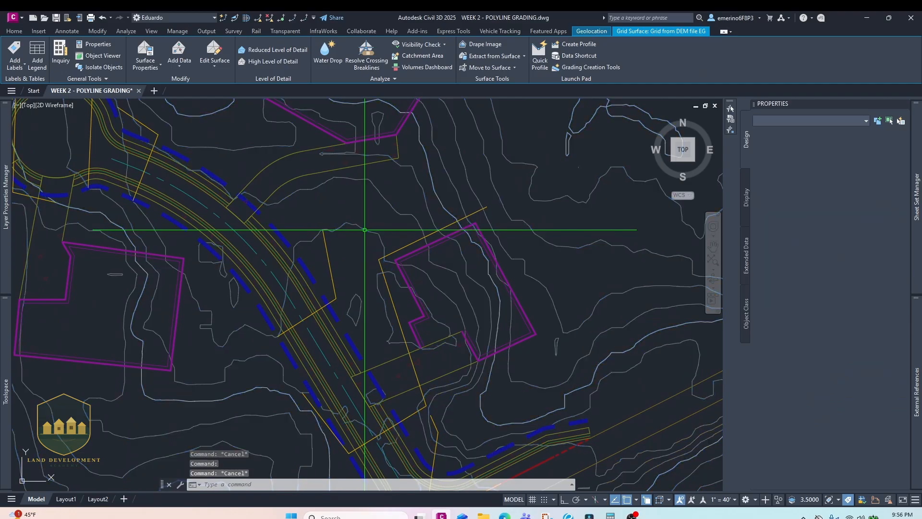
{"action": "mouse_move", "coordinate": [342, 276]}
{"action": "middle_mouse_down"}
{"action": "mouse_move", "coordinate": [319, 300]}
{"action": "mouse_move", "coordinate": [332, 327]}
{"action": "middle_mouse_up"}
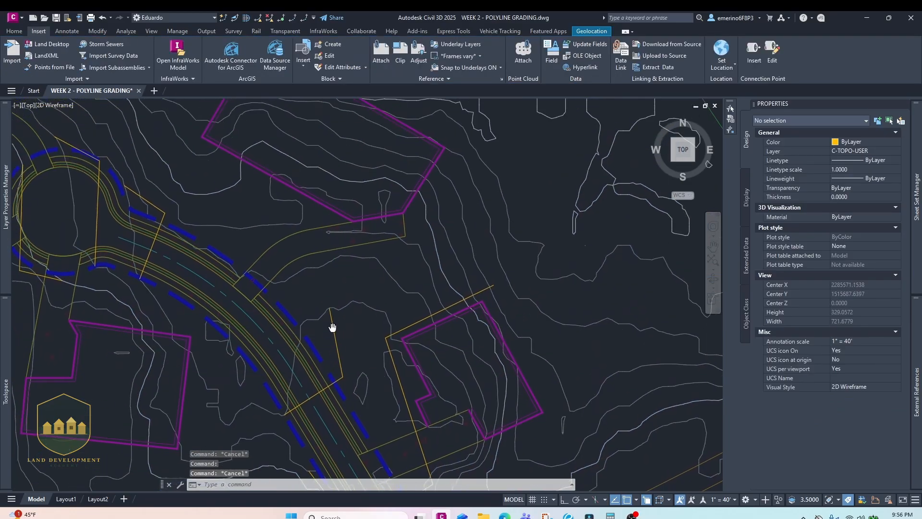
{"action": "left_click", "coordinate": [331, 327]}
{"action": "mouse_move", "coordinate": [329, 266]}
{"action": "middle_mouse_down"}
{"action": "mouse_move", "coordinate": [373, 322]}
{"action": "mouse_move", "coordinate": [213, 64]}
{"action": "middle_mouse_up"}
{"action": "mouse_move", "coordinate": [338, 310]}
{"action": "middle_mouse_down"}
{"action": "mouse_move", "coordinate": [350, 267]}
{"action": "mouse_move", "coordinate": [334, 329]}
{"action": "middle_mouse_up"}
{"action": "scroll", "coordinate": [296, 306], "scroll_direction": "up", "scroll_amount": 2}
{"action": "scroll", "coordinate": [334, 330], "scroll_direction": "up", "scroll_amount": 3}
{"action": "key", "text": "Escape"}
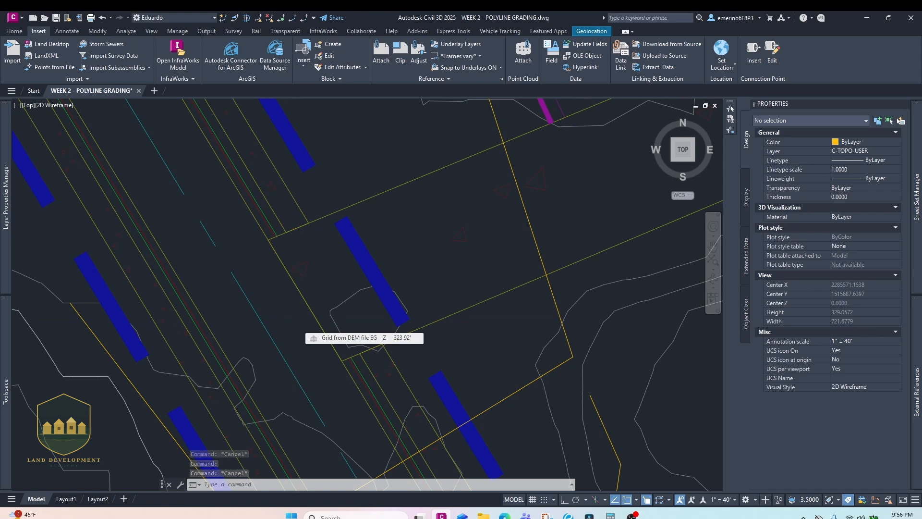
- Try moving the road-crossing polyline's vertex from outside the magenta outline's western corner to just beyond its eastern corner
{"action": "scroll", "coordinate": [383, 276], "scroll_direction": "down", "scroll_amount": 3}
{"action": "left_click", "coordinate": [387, 280]}
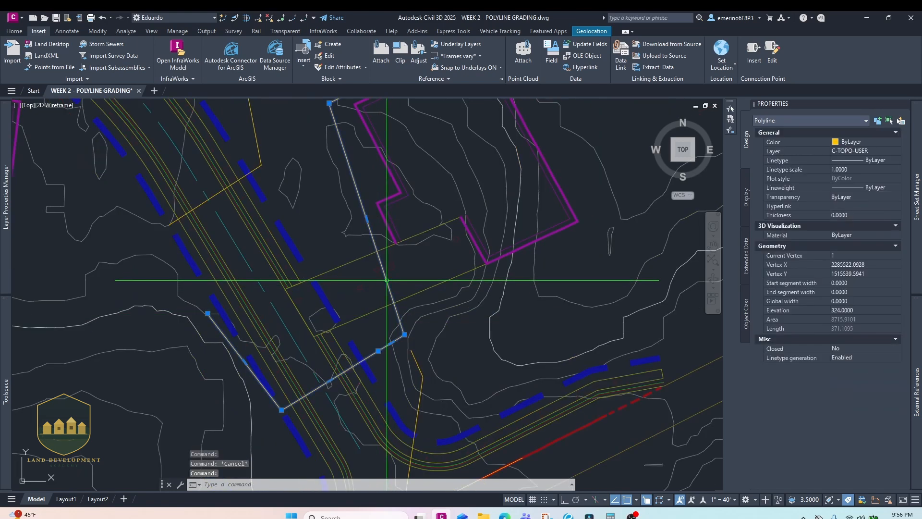
{"action": "scroll", "coordinate": [386, 280], "scroll_direction": "down", "scroll_amount": 5}
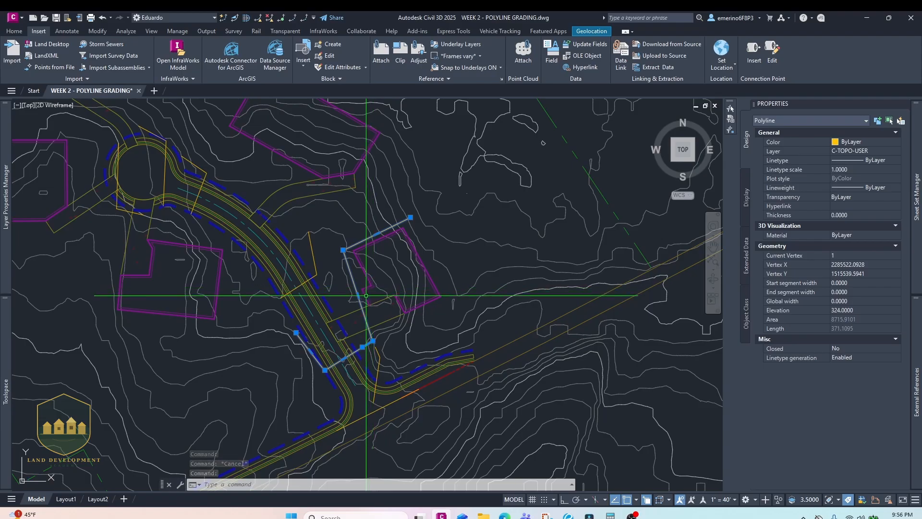
{"action": "scroll", "coordinate": [358, 271], "scroll_direction": "up", "scroll_amount": 2}
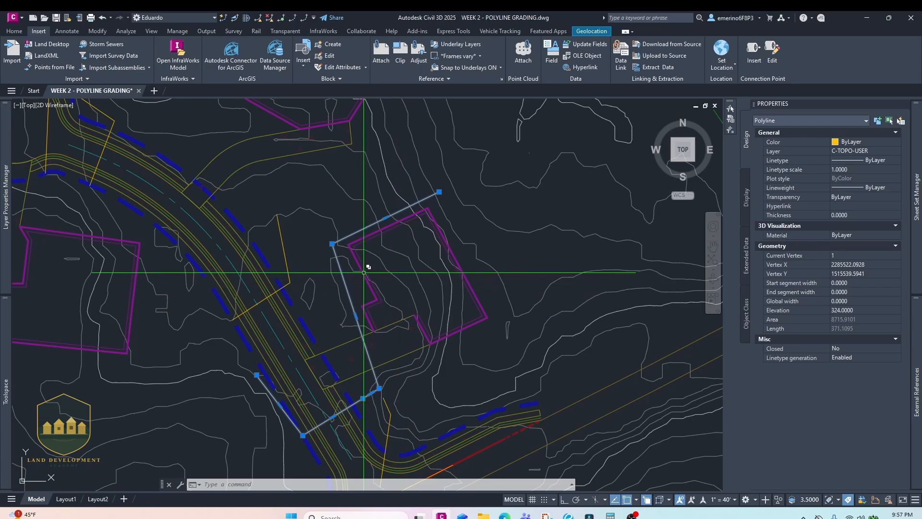
{"action": "left_click", "coordinate": [332, 243]}
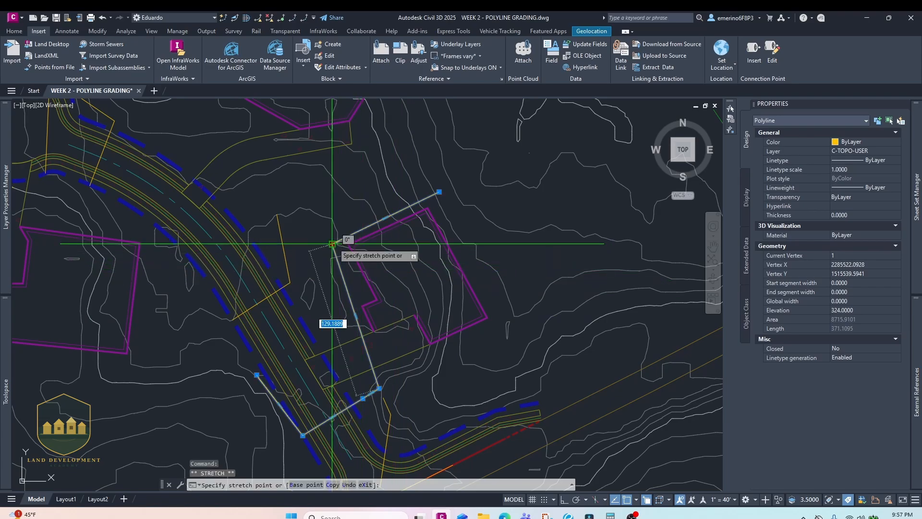
{"action": "left_click", "coordinate": [500, 319]}
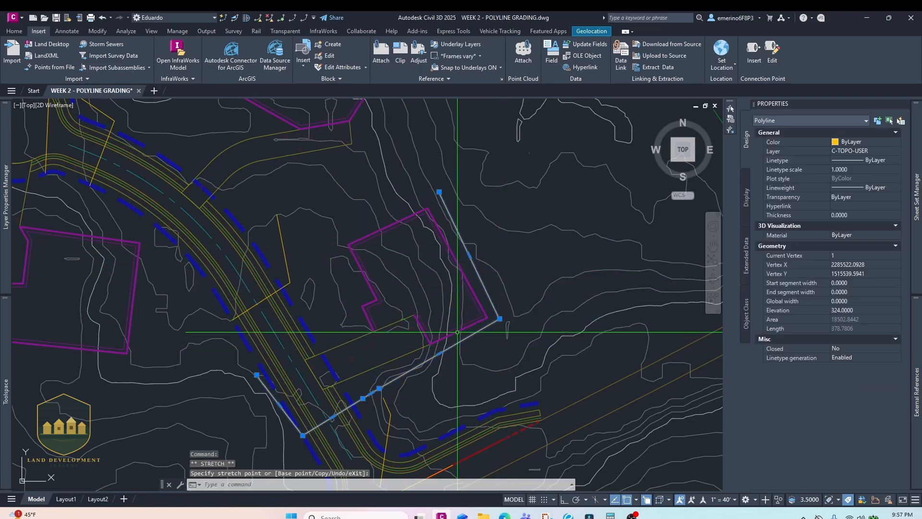
- Reposition the polyline's stretched vertex just outside the magenta outline's western corner and deselect the polyline
{"action": "left_click", "coordinate": [500, 319]}
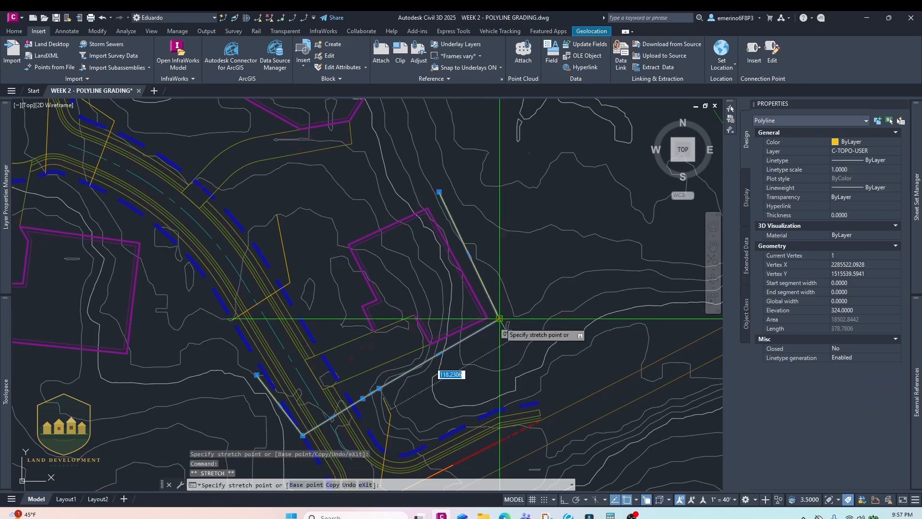
{"action": "scroll", "coordinate": [321, 245], "scroll_direction": "up", "scroll_amount": 2}
{"action": "left_click", "coordinate": [324, 245]}
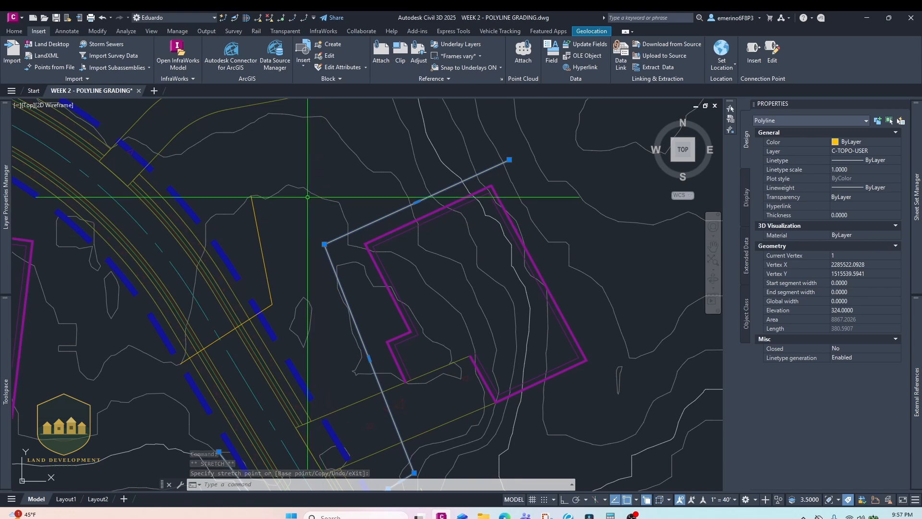
{"action": "middle_click_drag", "start_coordinate": [279, 222], "coordinate": [287, 288]}
{"action": "scroll", "coordinate": [287, 289], "scroll_direction": "down", "scroll_amount": 4}
{"action": "scroll", "coordinate": [289, 288], "scroll_direction": "up", "scroll_amount": 4}
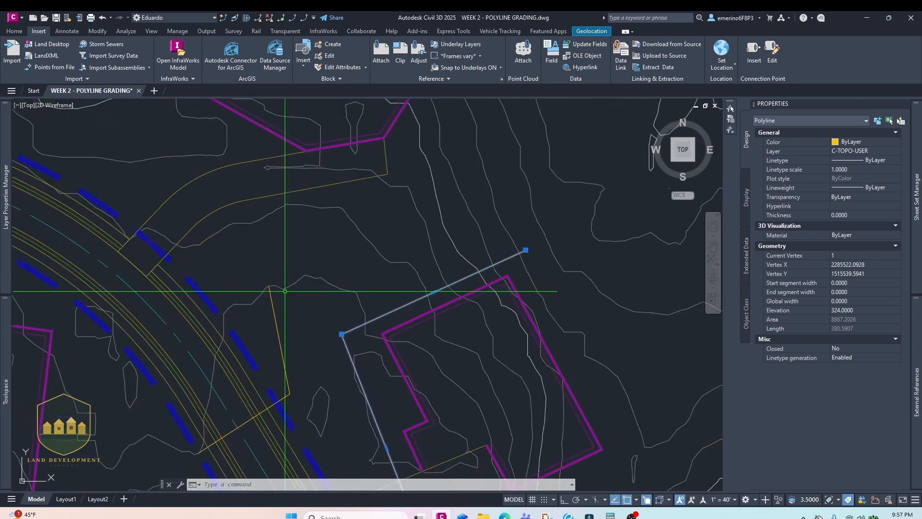
{"action": "key", "text": "Escape"}
- Extend the middle road-crossing polyline from its northern end northwest across the driveway to outside the northern magenta outline's western corner
{"action": "mouse_move", "coordinate": [283, 253]}
{"action": "middle_mouse_down"}
{"action": "mouse_move", "coordinate": [315, 255]}
{"action": "mouse_move", "coordinate": [268, 268]}
{"action": "middle_mouse_up"}
{"action": "scroll", "coordinate": [312, 253], "scroll_direction": "down", "scroll_amount": 2}
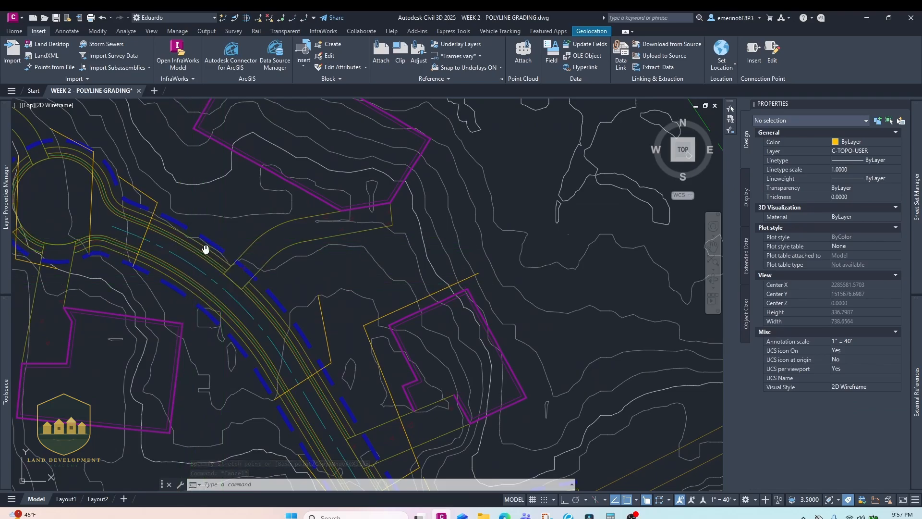
{"action": "middle_click_drag", "start_coordinate": [206, 249], "coordinate": [211, 244]}
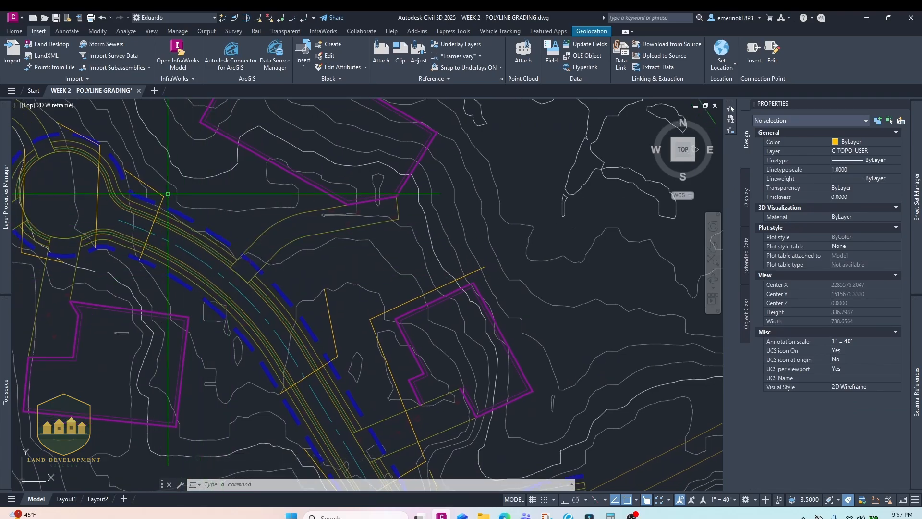
{"action": "mouse_move", "coordinate": [167, 194]}
{"action": "middle_mouse_down"}
{"action": "mouse_move", "coordinate": [214, 225]}
{"action": "mouse_move", "coordinate": [218, 214]}
{"action": "middle_mouse_up"}
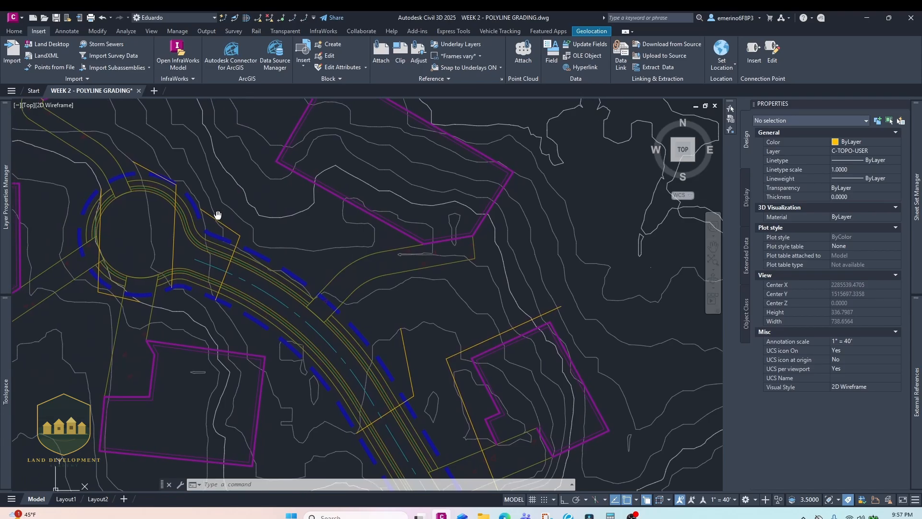
{"action": "mouse_move", "coordinate": [376, 323]}
{"action": "middle_mouse_down"}
{"action": "mouse_move", "coordinate": [319, 287]}
{"action": "mouse_move", "coordinate": [346, 295]}
{"action": "middle_mouse_up"}
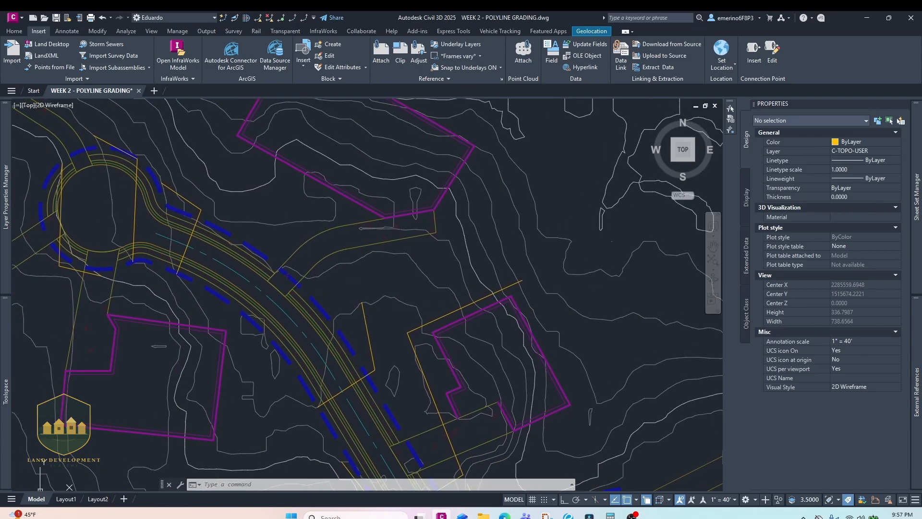
{"action": "key", "text": "Escape"}
{"action": "left_click", "coordinate": [365, 316]}
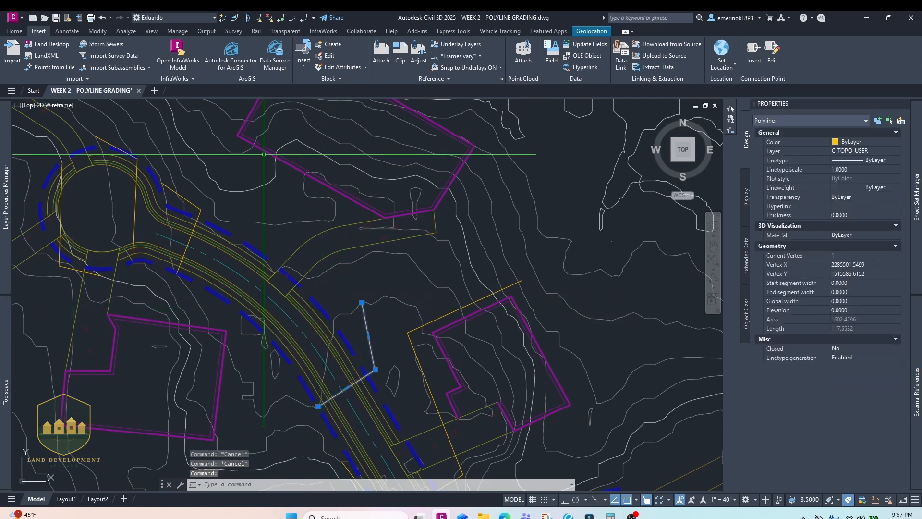
{"action": "middle_click_drag", "start_coordinate": [332, 263], "coordinate": [339, 295]}
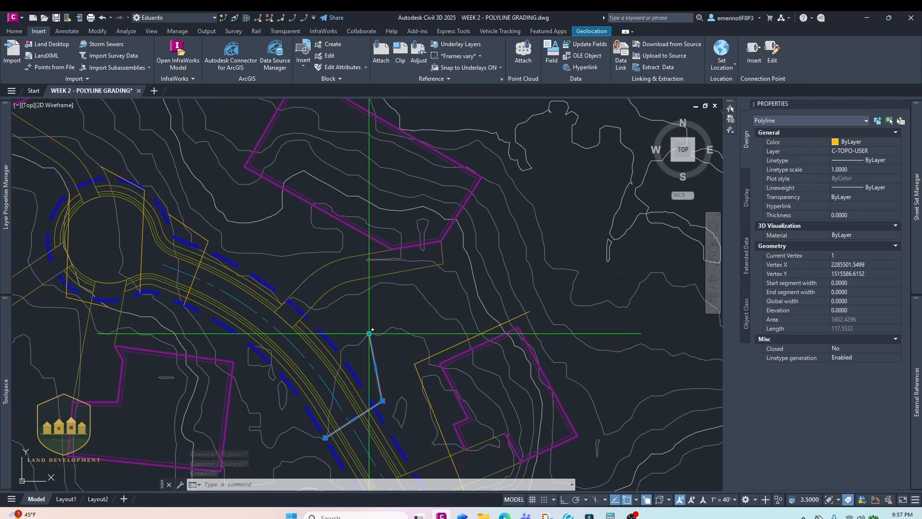
{"action": "middle_click_drag", "start_coordinate": [224, 184], "coordinate": [270, 288]}
{"action": "left_click", "coordinate": [260, 279]}
- Extend the middle road-crossing polyline northeast alongside the northern magenta outline's northwestern edge to beyond its northern corner
{"action": "mouse_move", "coordinate": [261, 280]}
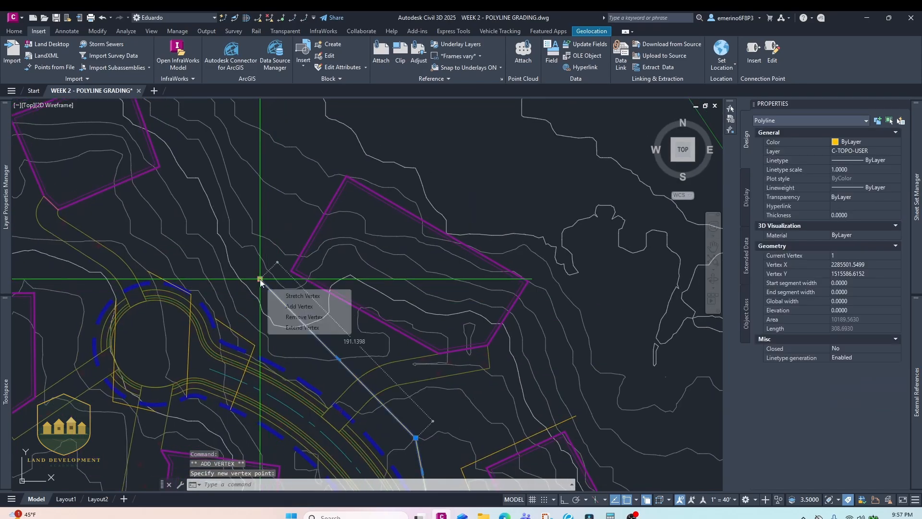
{"action": "left_click", "coordinate": [289, 309]}
{"action": "left_click", "coordinate": [322, 140]}
{"action": "key", "text": "Escape"}
{"action": "key", "text": "Escape"}
{"action": "middle_click_drag", "start_coordinate": [283, 253], "coordinate": [315, 174]}
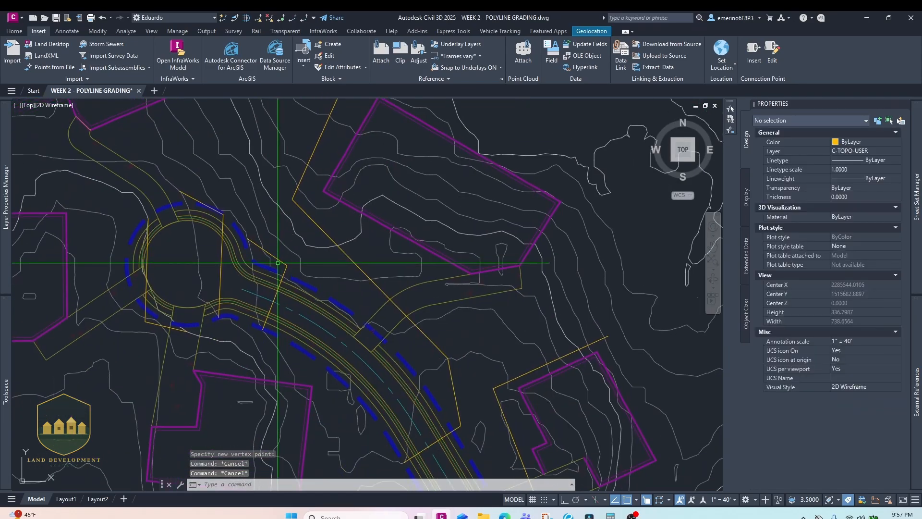
- Set the elevation of the extended middle road-crossing polyline to 323
{"action": "left_click", "coordinate": [275, 259]}
{"action": "scroll", "coordinate": [296, 259], "scroll_direction": "down", "scroll_amount": 2}
{"action": "middle_click_drag", "start_coordinate": [352, 292], "coordinate": [344, 264]}
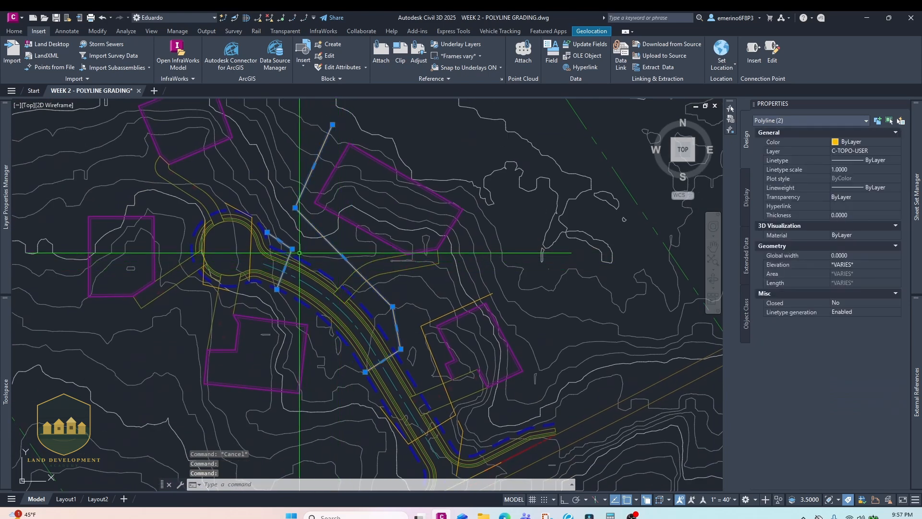
{"action": "middle_click_drag", "start_coordinate": [299, 253], "coordinate": [295, 268]}
{"action": "key", "text": "Escape"}
{"action": "left_click", "coordinate": [378, 308]}
{"action": "left_click", "coordinate": [367, 313]}
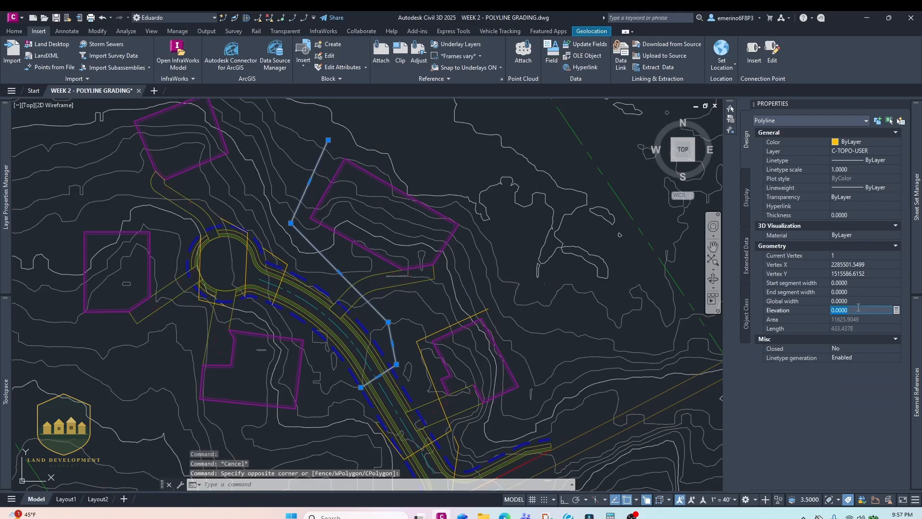
{"action": "key", "text": "Return"}
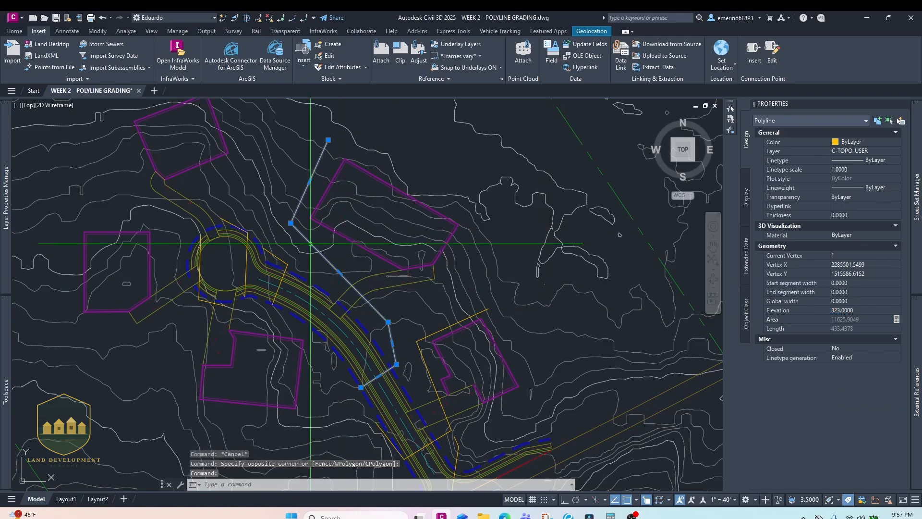
{"action": "key", "text": "Escape"}
- Stretch the northern end of the road-crossing polyline near the cul-de-sac southeast across the driveway and add a vertex northeast beyond the driveway's end
{"action": "left_click", "coordinate": [281, 259]}
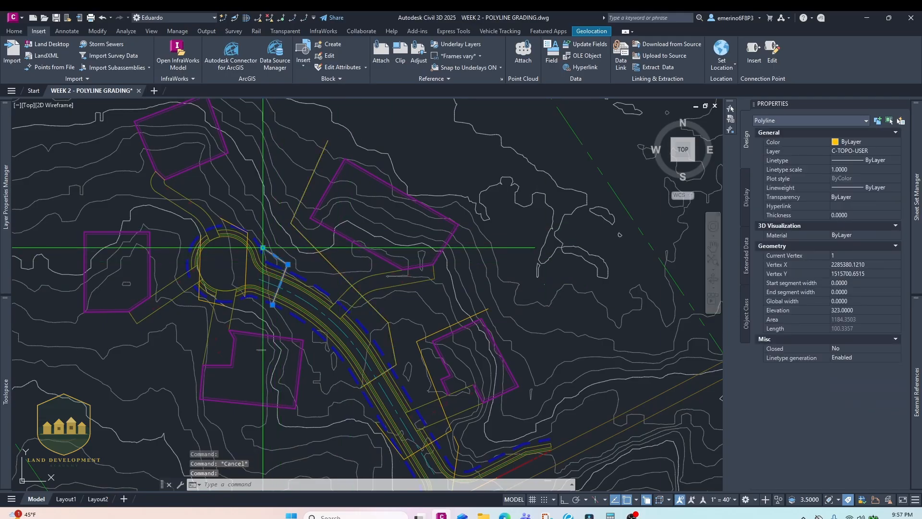
{"action": "left_click", "coordinate": [263, 248]}
{"action": "scroll", "coordinate": [391, 283], "scroll_direction": "up", "scroll_amount": 4}
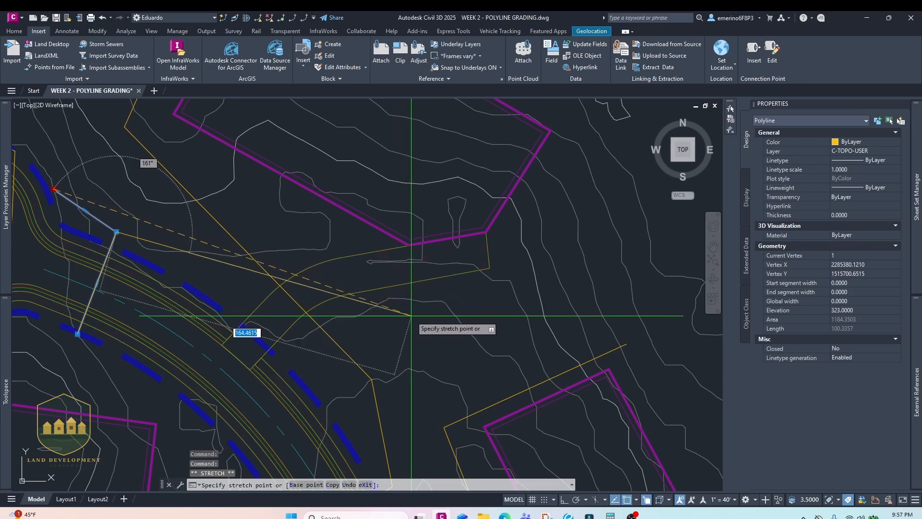
{"action": "left_click", "coordinate": [451, 343]}
{"action": "scroll", "coordinate": [471, 273], "scroll_direction": "down", "scroll_amount": 2}
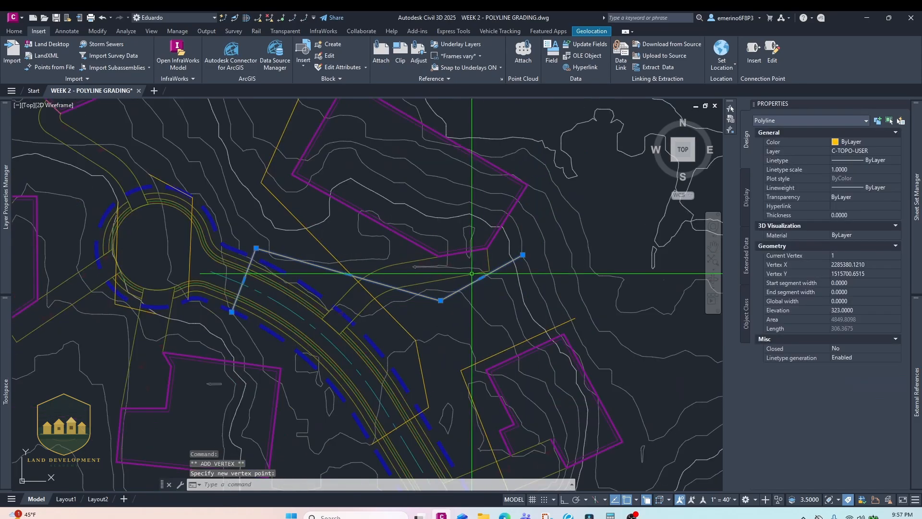
- Remove the northeastern end vertex from the polyline that crosses the driveway near the cul-de-sac
{"action": "middle_click_drag", "start_coordinate": [275, 228], "coordinate": [249, 295]}
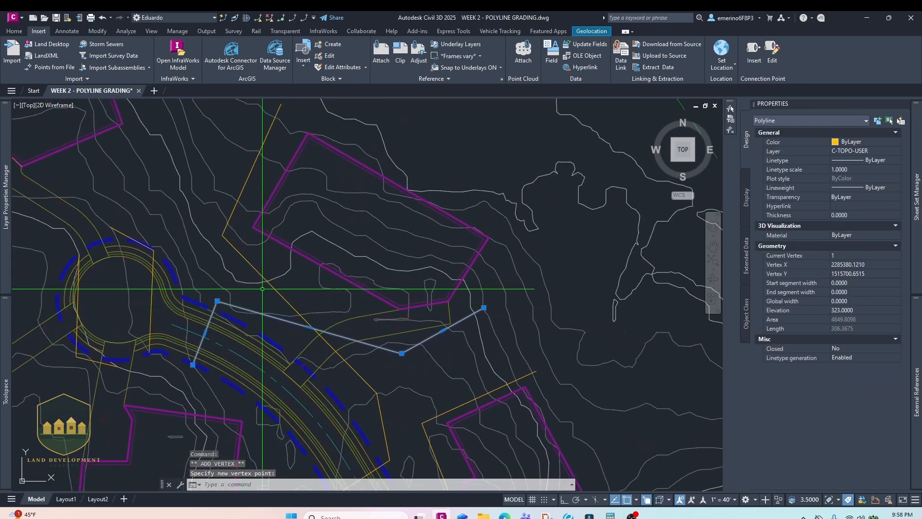
{"action": "middle_click_drag", "start_coordinate": [319, 329], "coordinate": [323, 300]}
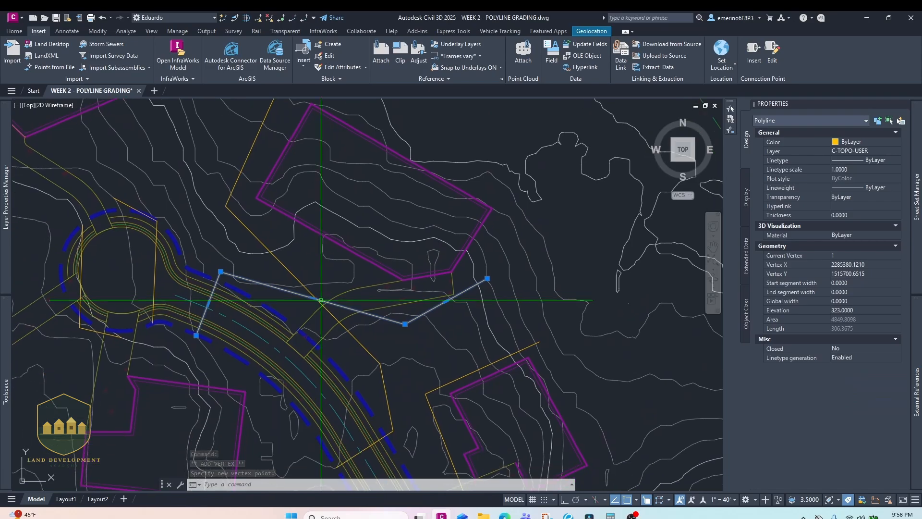
{"action": "scroll", "coordinate": [323, 307], "scroll_direction": "up", "scroll_amount": 3}
{"action": "scroll", "coordinate": [321, 306], "scroll_direction": "down", "scroll_amount": 3}
{"action": "scroll", "coordinate": [321, 315], "scroll_direction": "up", "scroll_amount": 4}
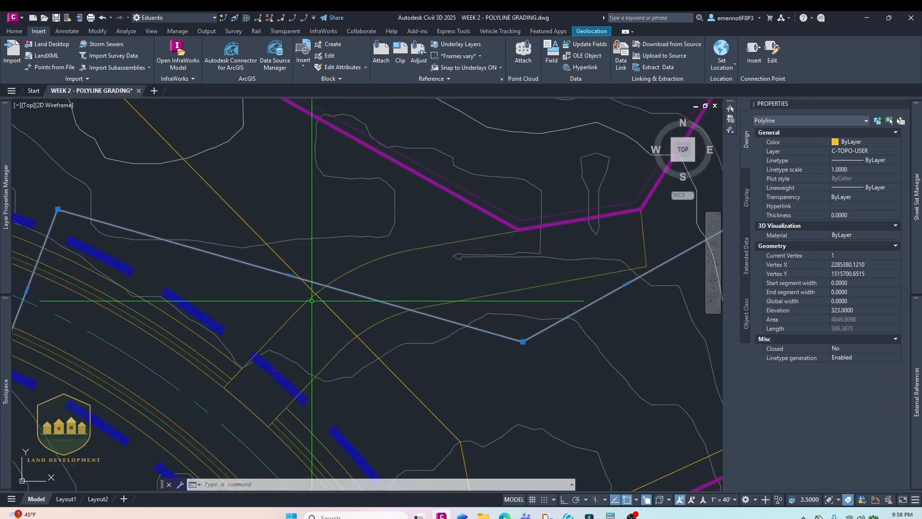
{"action": "scroll", "coordinate": [298, 283], "scroll_direction": "down", "scroll_amount": 4}
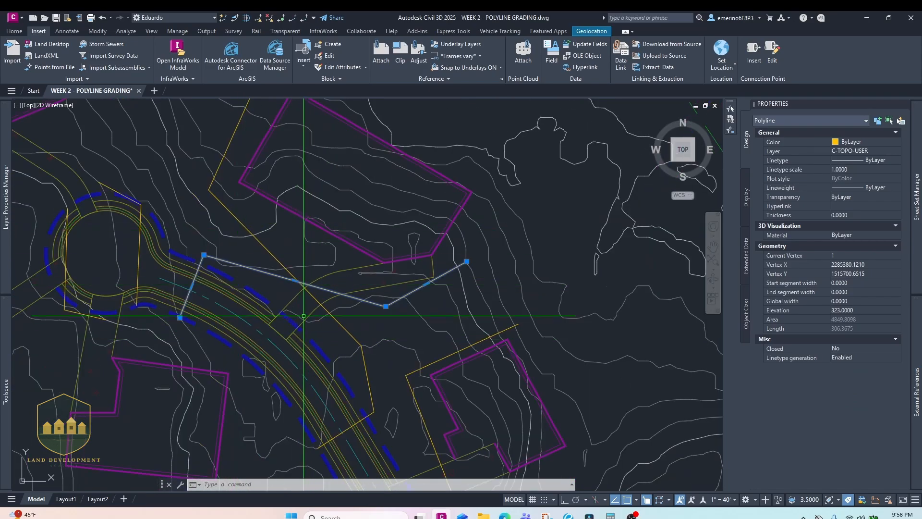
{"action": "key", "text": "Escape"}
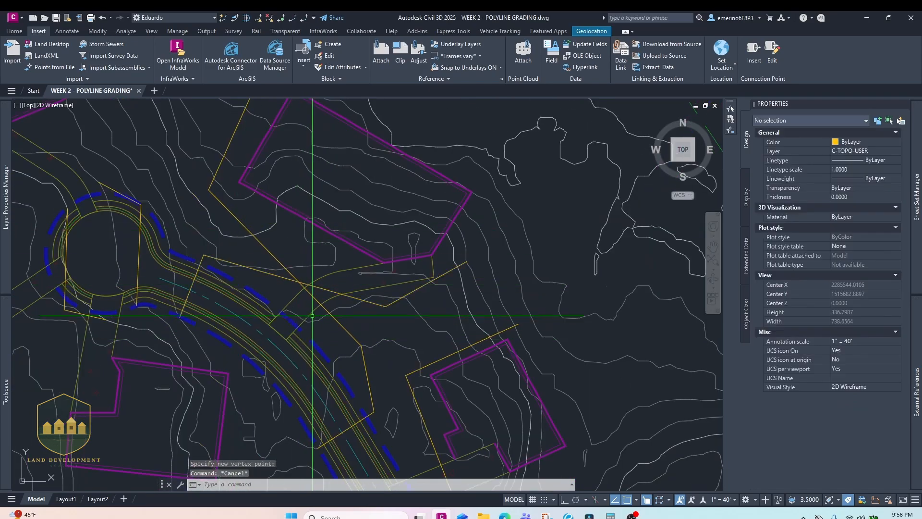
{"action": "left_click", "coordinate": [380, 303]}
{"action": "mouse_move", "coordinate": [466, 262]}
{"action": "left_click", "coordinate": [493, 313]}
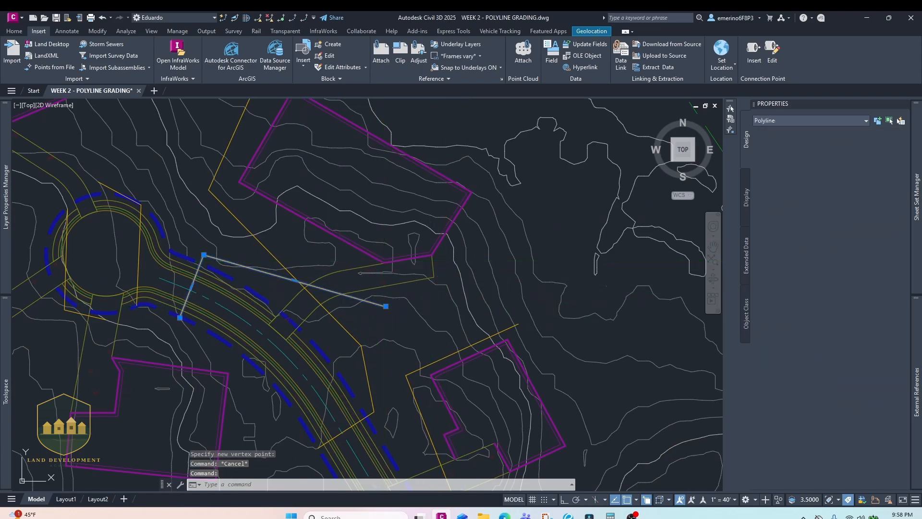
- Fillet the two road-crossing polylines with zero radius where they cross at the driveway, trimming their overlapping ends
{"action": "key", "text": "Escape"}
{"action": "type", "text": "f"}
{"action": "key", "text": "Return"}
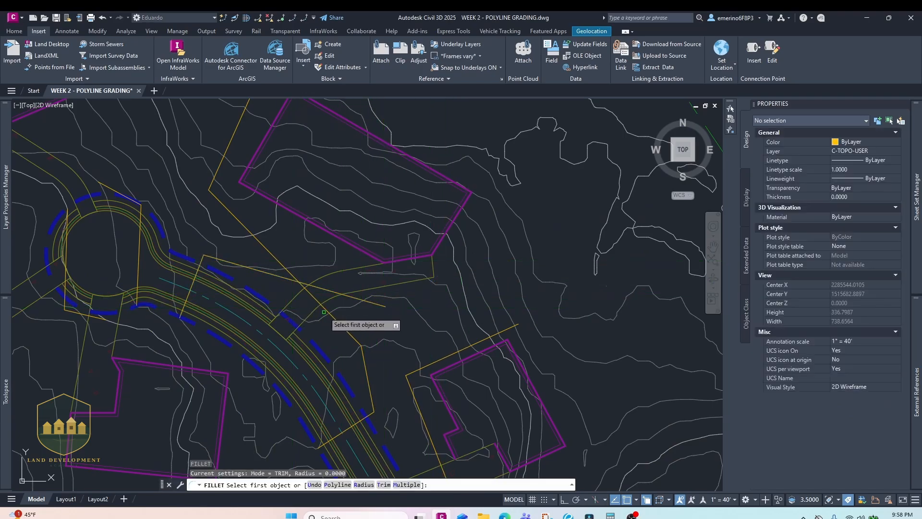
{"action": "left_click", "coordinate": [318, 304]}
{"action": "left_click", "coordinate": [281, 278]}
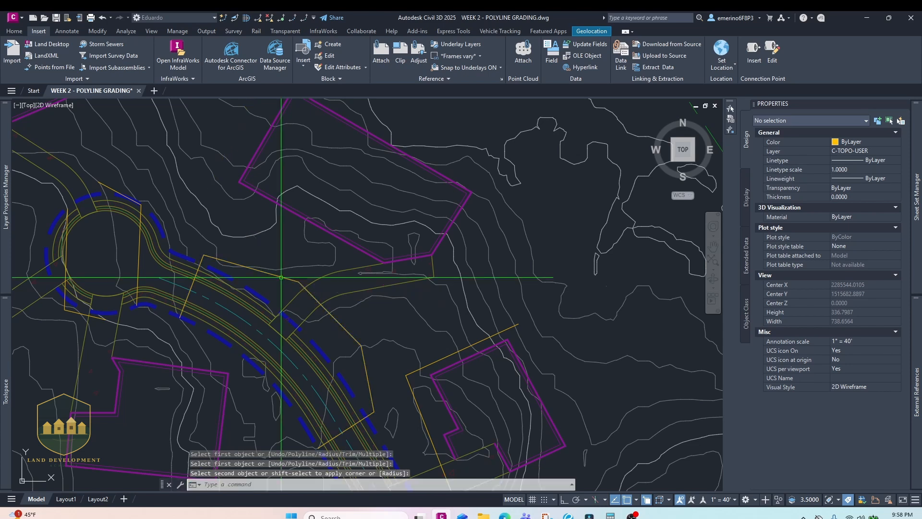
{"action": "scroll", "coordinate": [303, 289], "scroll_direction": "down", "scroll_amount": 5}
{"action": "scroll", "coordinate": [304, 334], "scroll_direction": "up", "scroll_amount": 5}
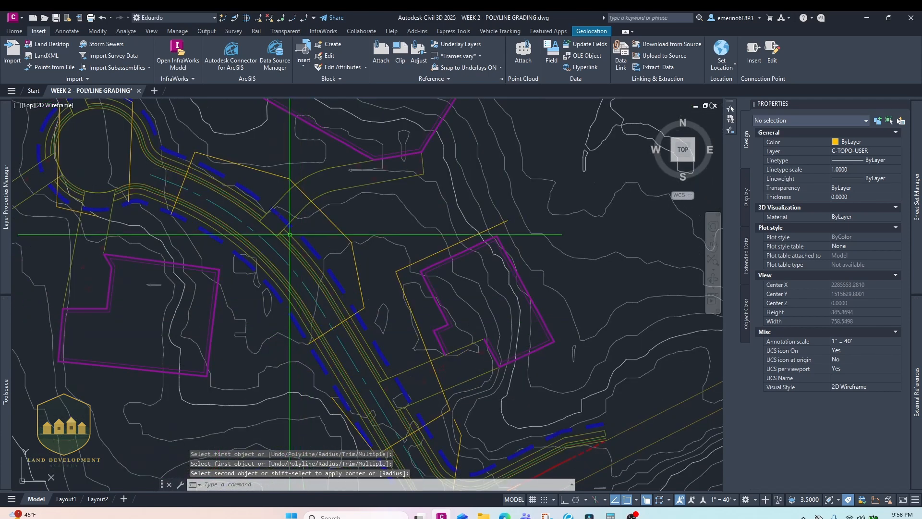
{"action": "middle_click_drag", "start_coordinate": [290, 234], "coordinate": [321, 318]}
{"action": "mouse_move", "coordinate": [316, 222]}
{"action": "middle_mouse_down"}
{"action": "mouse_move", "coordinate": [341, 169]}
{"action": "mouse_move", "coordinate": [399, 289]}
{"action": "middle_mouse_up"}
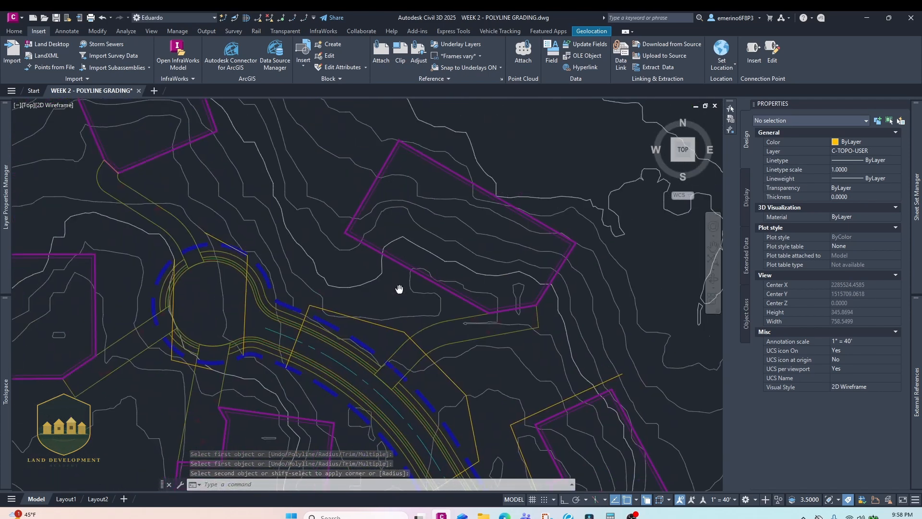
{"action": "key", "text": "Escape"}
{"action": "left_click", "coordinate": [243, 253]}
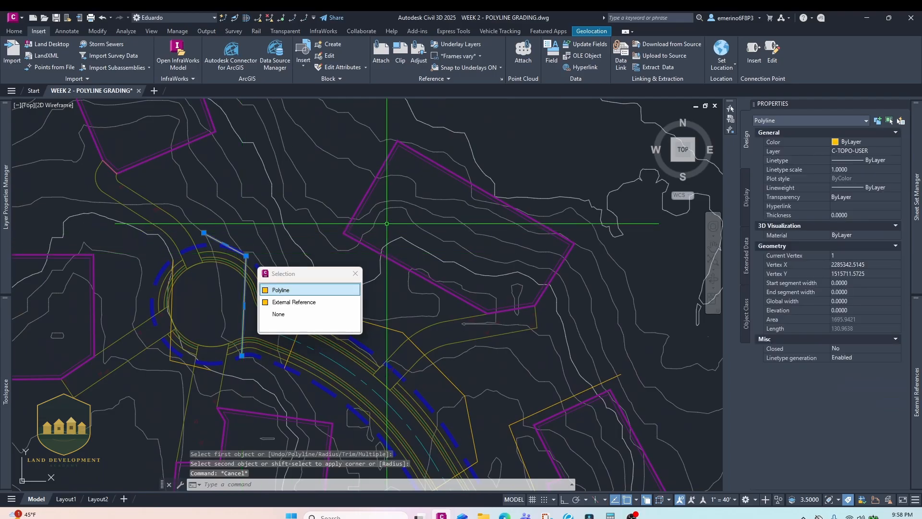
- Draw a trial two-segment polyline from the road edge up the middle of the driveway toward the northeastern house lot
{"action": "scroll", "coordinate": [388, 225], "scroll_direction": "down", "scroll_amount": 2}
{"action": "middle_click_drag", "start_coordinate": [416, 266], "coordinate": [321, 267]}
{"action": "scroll", "coordinate": [319, 288], "scroll_direction": "up", "scroll_amount": 4}
{"action": "scroll", "coordinate": [314, 305], "scroll_direction": "down", "scroll_amount": 2}
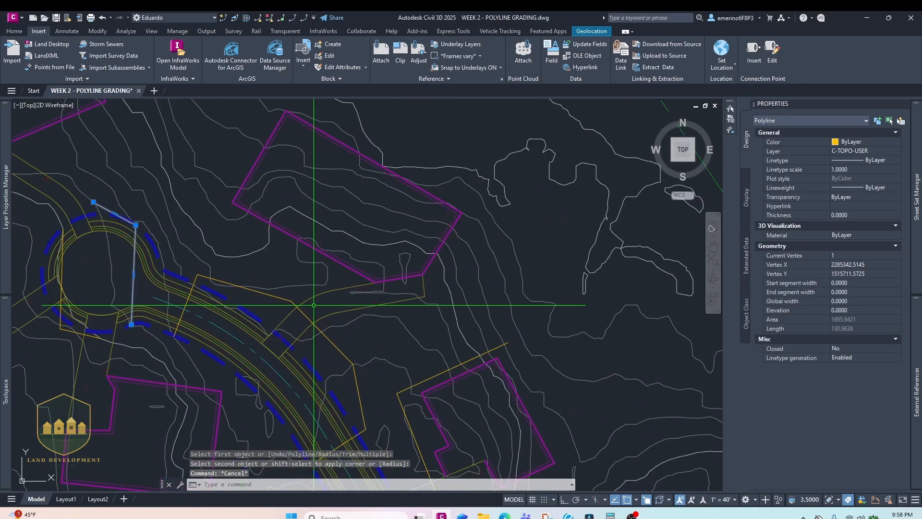
{"action": "scroll", "coordinate": [313, 305], "scroll_direction": "up", "scroll_amount": 2}
{"action": "type", "text": "pl"}
{"action": "key", "text": "Return"}
{"action": "left_click", "coordinate": [216, 395]}
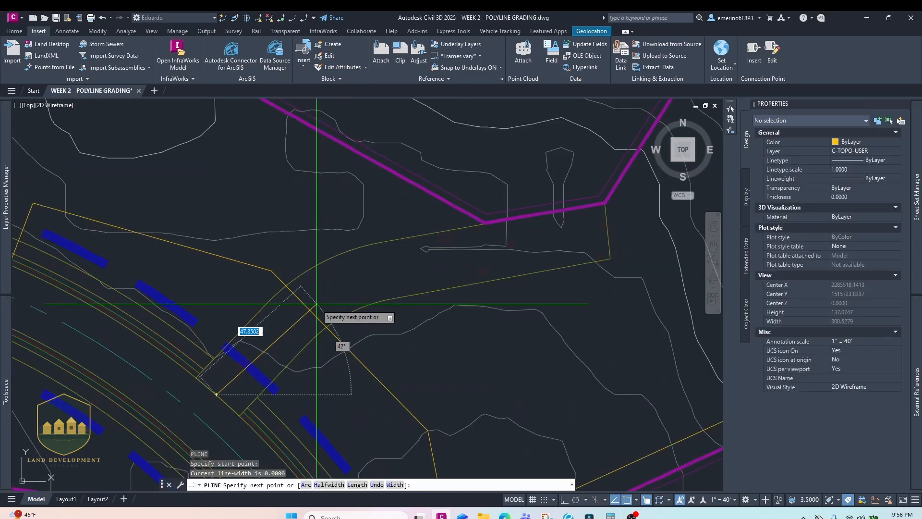
{"action": "left_click", "coordinate": [315, 303]}
{"action": "left_click", "coordinate": [484, 245]}
{"action": "key", "text": "Escape"}
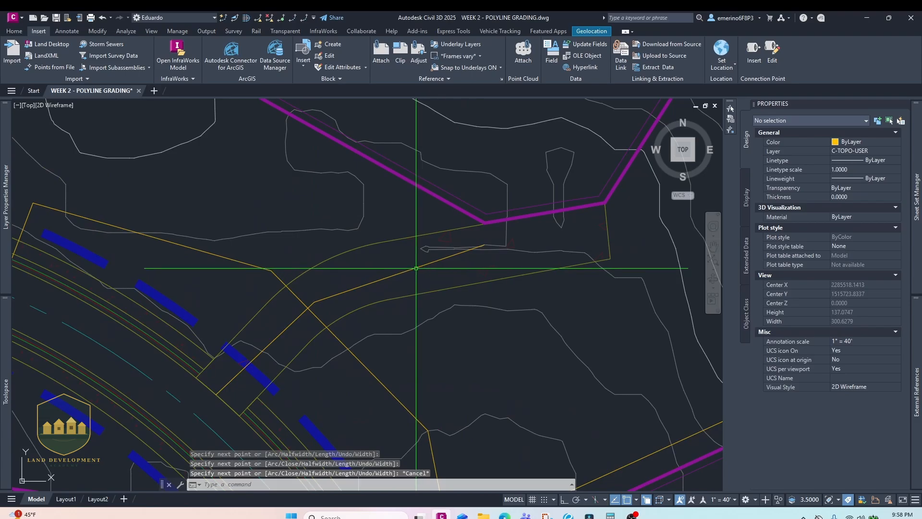
- Erase the trial polyline running up the driveway
{"action": "left_click", "coordinate": [416, 268]}
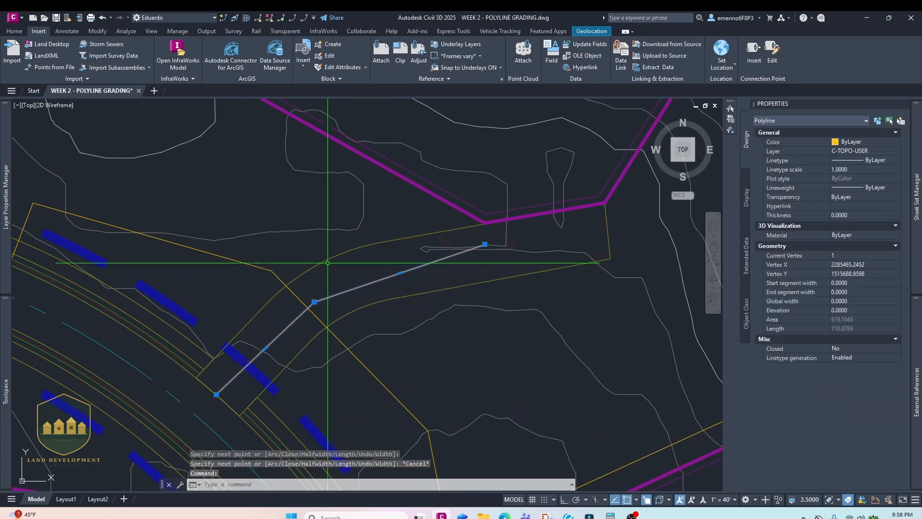
{"action": "type", "text": "e"}
{"action": "key", "text": "Return"}
{"action": "scroll", "coordinate": [270, 231], "scroll_direction": "down", "scroll_amount": 2}
{"action": "middle_click_drag", "start_coordinate": [270, 231], "coordinate": [352, 239]}
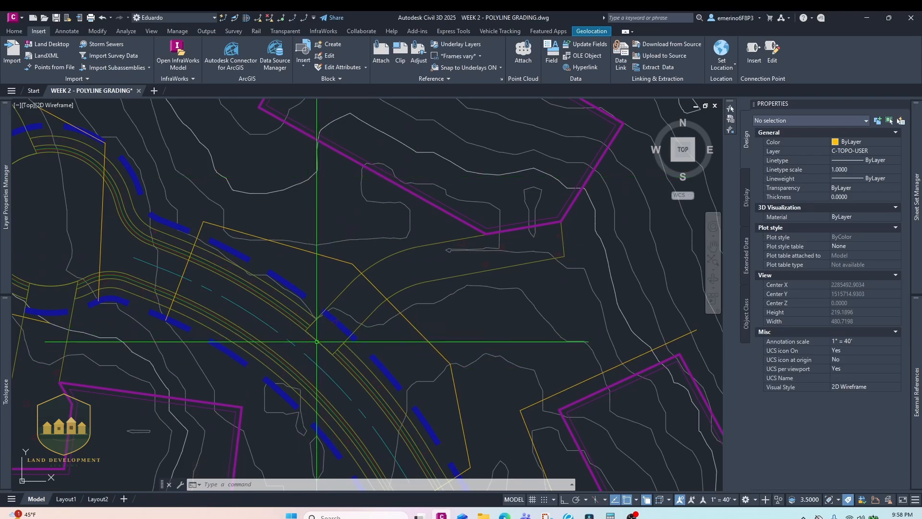
- Stretch the northern end of the cul-de-sac crossing polyline southeast toward the northeastern house and add a vertex past the driveway's south side
{"action": "middle_click_drag", "start_coordinate": [312, 294], "coordinate": [295, 330]}
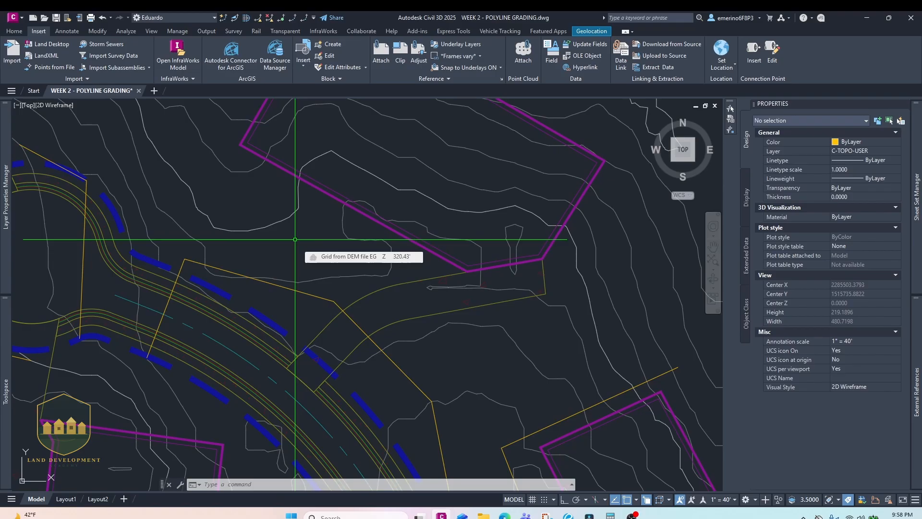
{"action": "key", "text": "Escape"}
{"action": "left_click", "coordinate": [84, 237]}
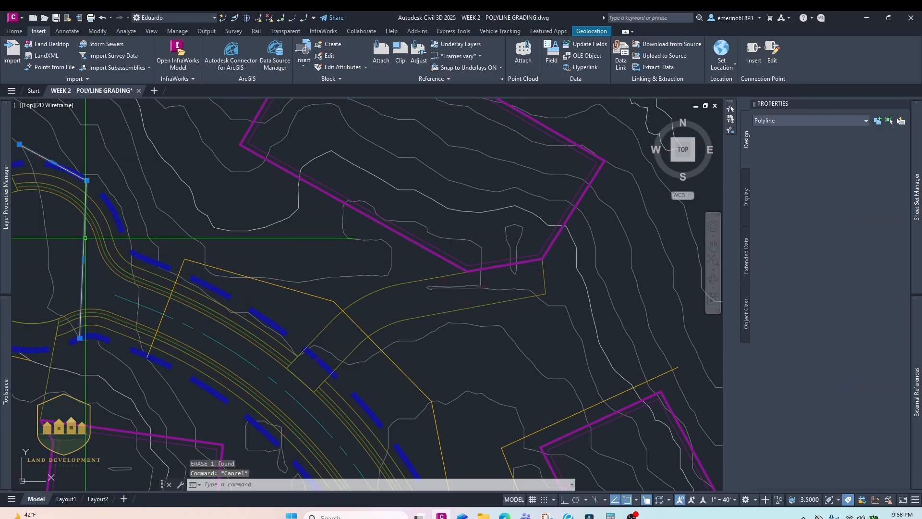
{"action": "middle_click_drag", "start_coordinate": [62, 173], "coordinate": [90, 234]}
{"action": "left_click", "coordinate": [47, 204]}
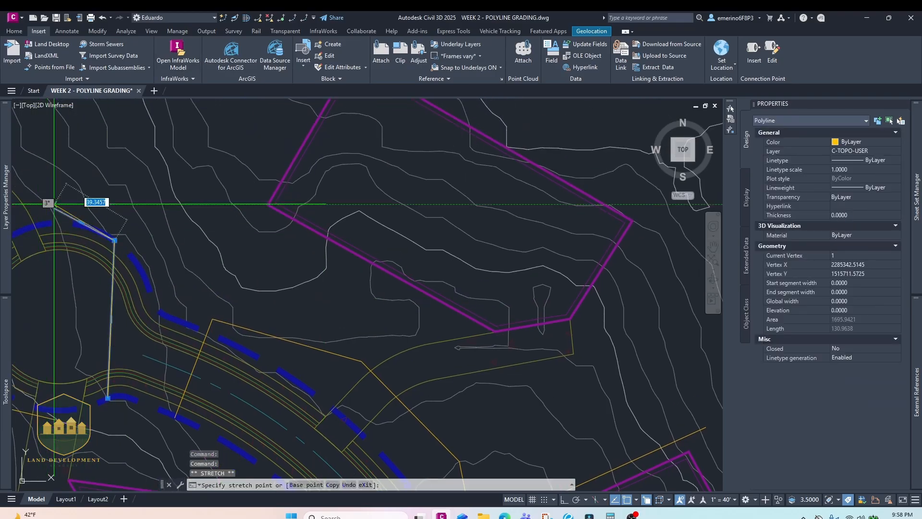
{"action": "left_click", "coordinate": [333, 281]}
{"action": "left_click", "coordinate": [359, 307]}
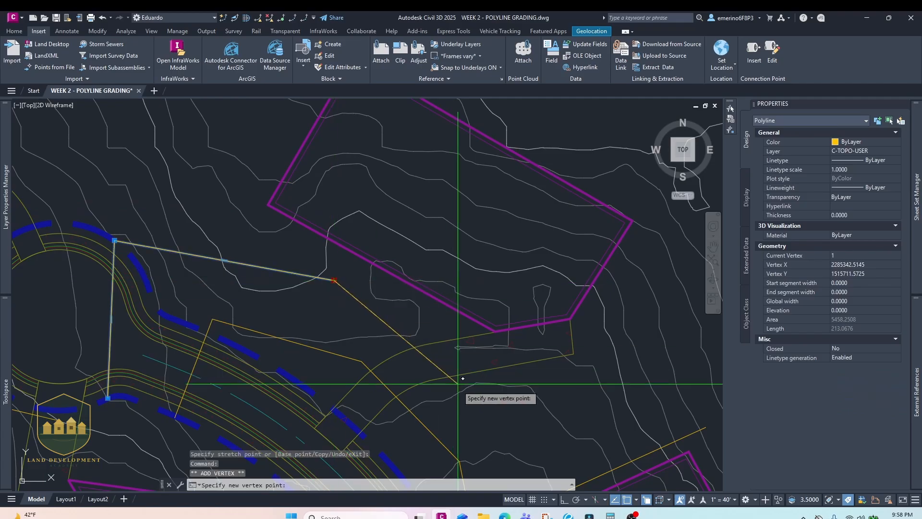
{"action": "scroll", "coordinate": [499, 403], "scroll_direction": "up", "scroll_amount": 5}
{"action": "left_click", "coordinate": [504, 413]}
{"action": "scroll", "coordinate": [462, 394], "scroll_direction": "down", "scroll_amount": 4}
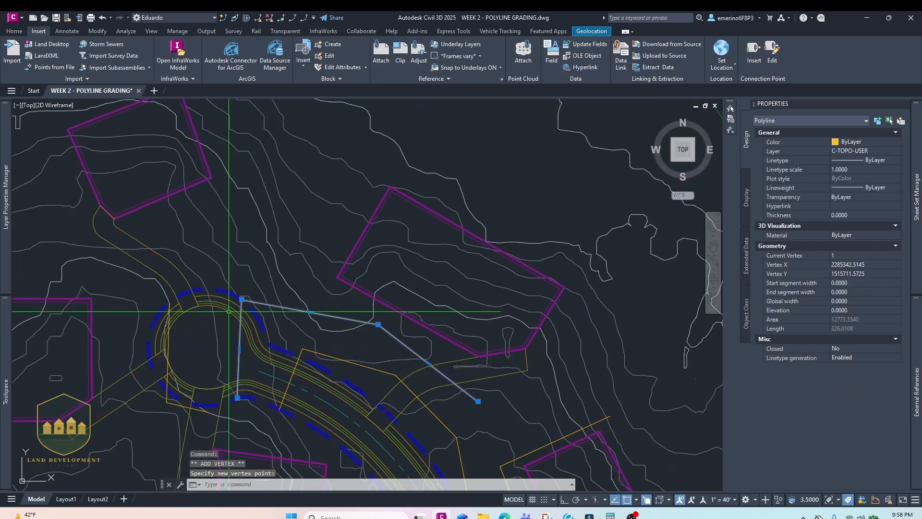
- Shift the polyline's vertex at the northeastern edge of the cul-de-sac slightly east
{"action": "scroll", "coordinate": [288, 309], "scroll_direction": "up", "scroll_amount": 5}
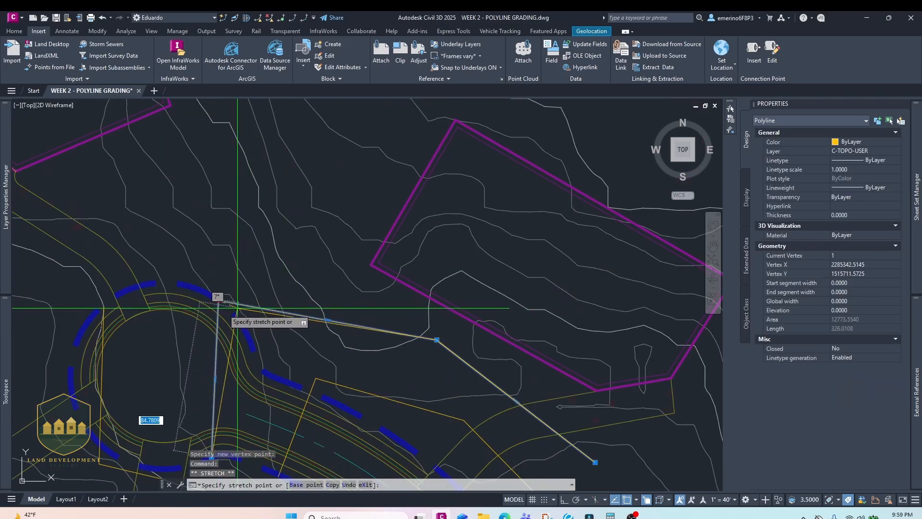
{"action": "left_click", "coordinate": [208, 295]}
{"action": "left_click", "coordinate": [235, 297]}
{"action": "scroll", "coordinate": [259, 308], "scroll_direction": "down", "scroll_amount": 5}
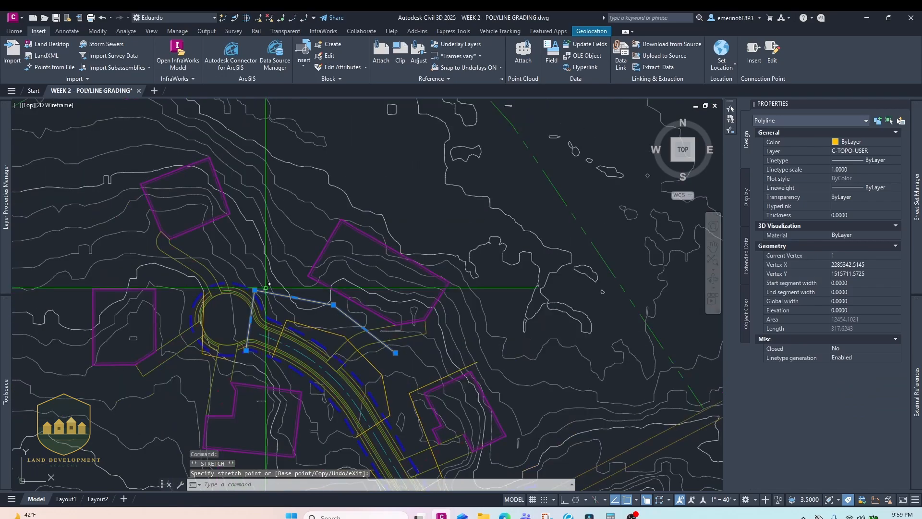
- Stretch the northeastern end of the polyline beside the eastern house to meet the end vertex of the extended cul-de-sac polyline
{"action": "middle_click_drag", "start_coordinate": [375, 361], "coordinate": [364, 328]}
{"action": "scroll", "coordinate": [377, 352], "scroll_direction": "up", "scroll_amount": 2}
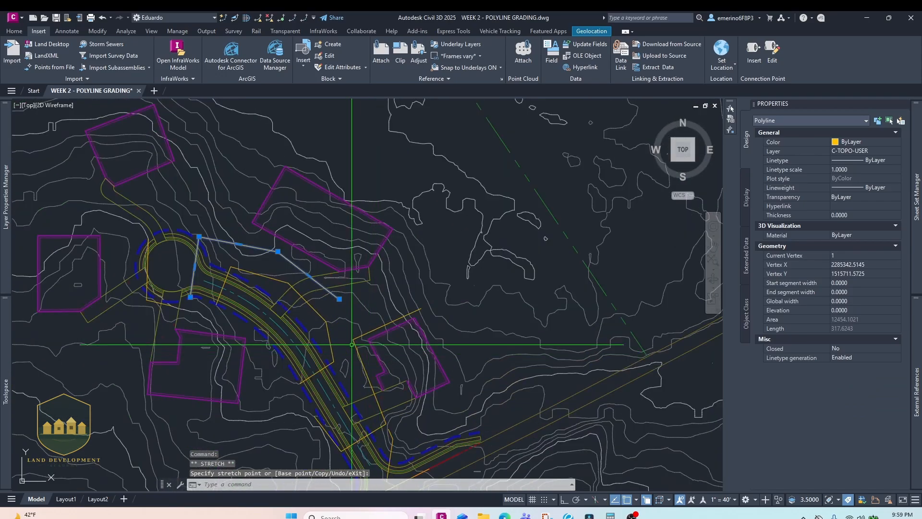
{"action": "middle_click_drag", "start_coordinate": [332, 277], "coordinate": [313, 224]}
{"action": "middle_click_drag", "start_coordinate": [329, 261], "coordinate": [332, 305]}
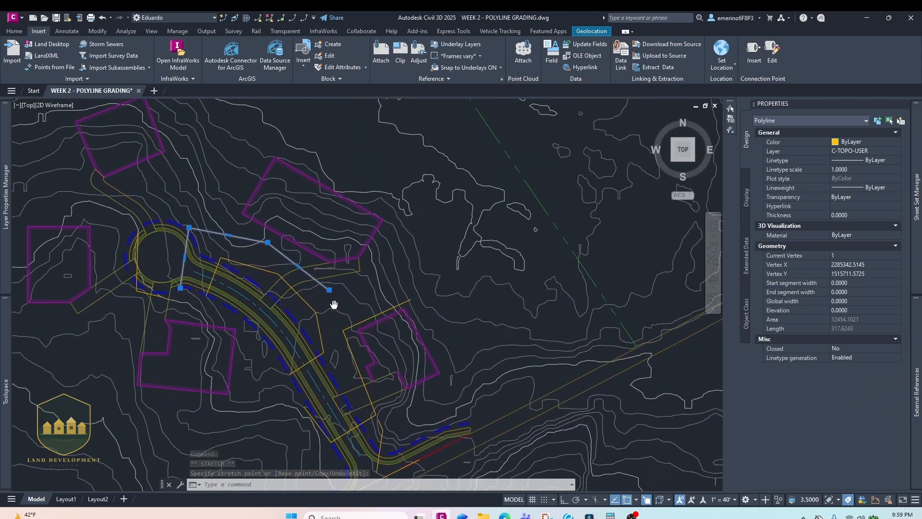
{"action": "scroll", "coordinate": [331, 294], "scroll_direction": "up", "scroll_amount": 2}
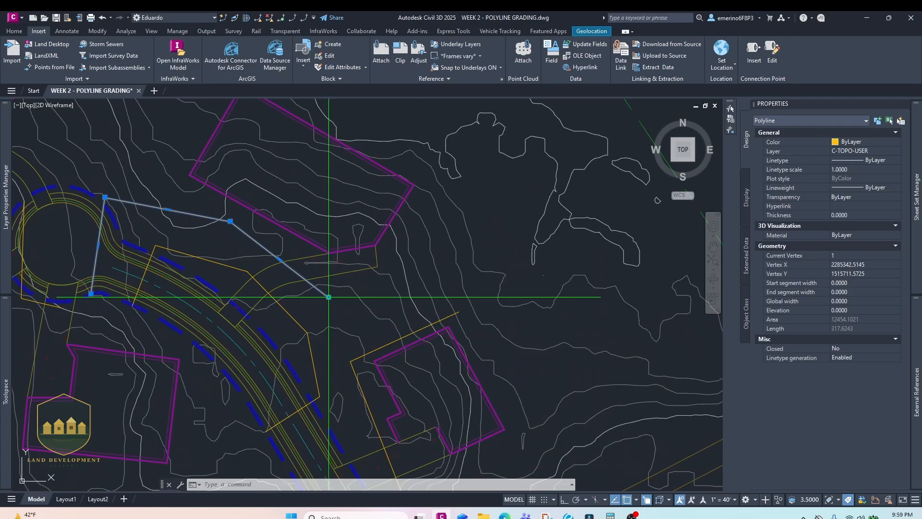
{"action": "middle_click_drag", "start_coordinate": [350, 329], "coordinate": [357, 317]}
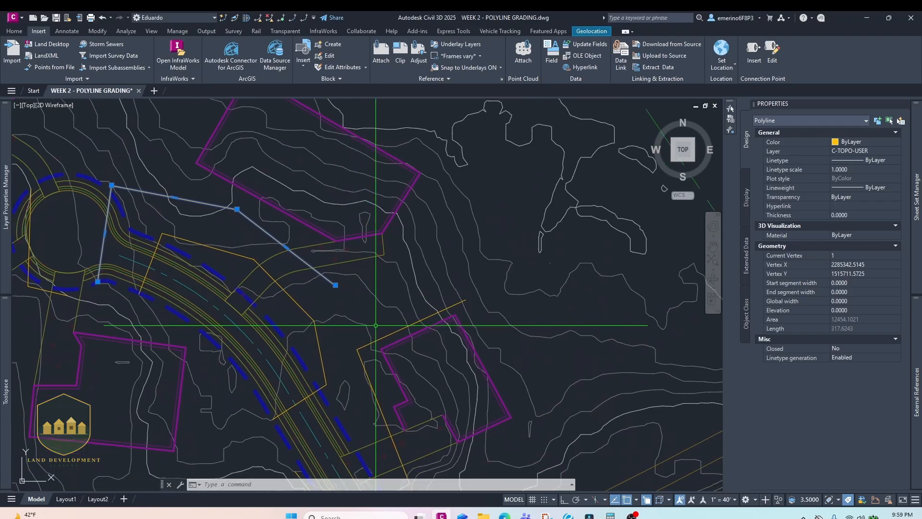
{"action": "left_click", "coordinate": [383, 337]}
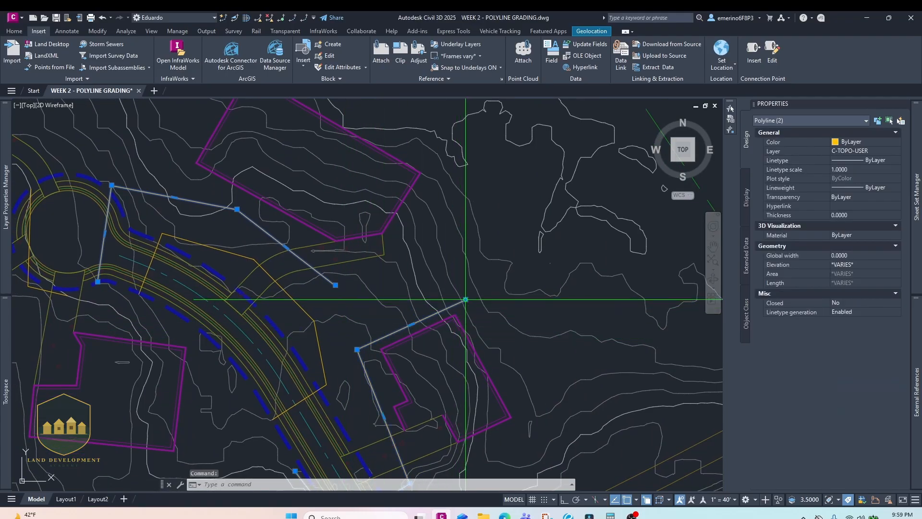
{"action": "scroll", "coordinate": [339, 290], "scroll_direction": "up", "scroll_amount": 2}
{"action": "left_click", "coordinate": [336, 285]}
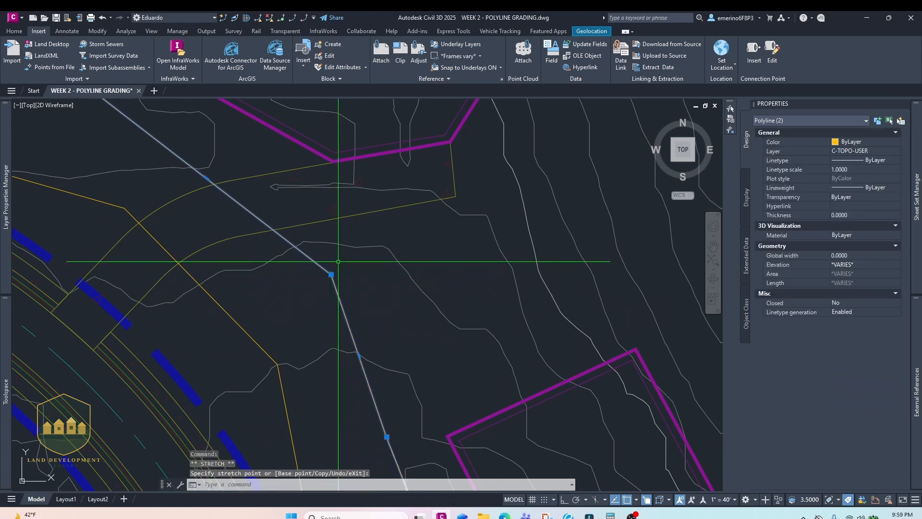
- Set the elevation of both connected polylines to 324 and join them into a single polyline
{"action": "scroll", "coordinate": [372, 277], "scroll_direction": "down", "scroll_amount": 3}
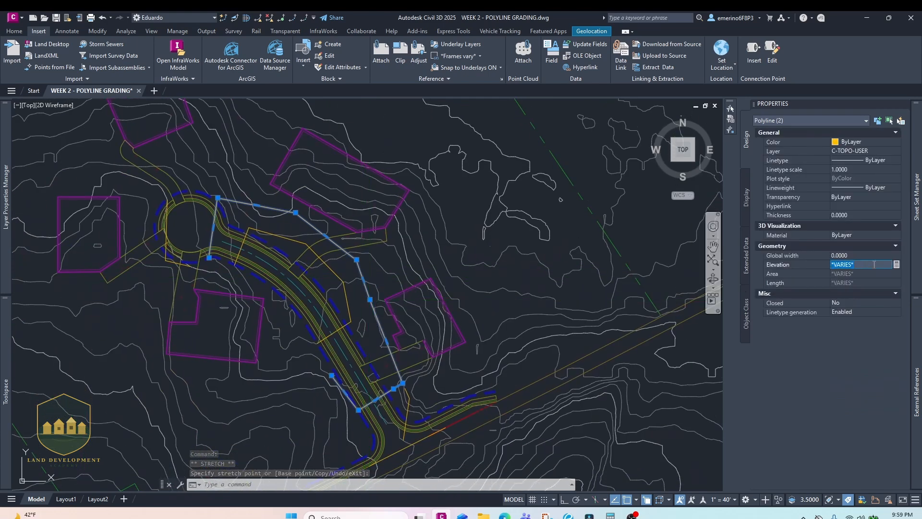
{"action": "key", "text": "Return"}
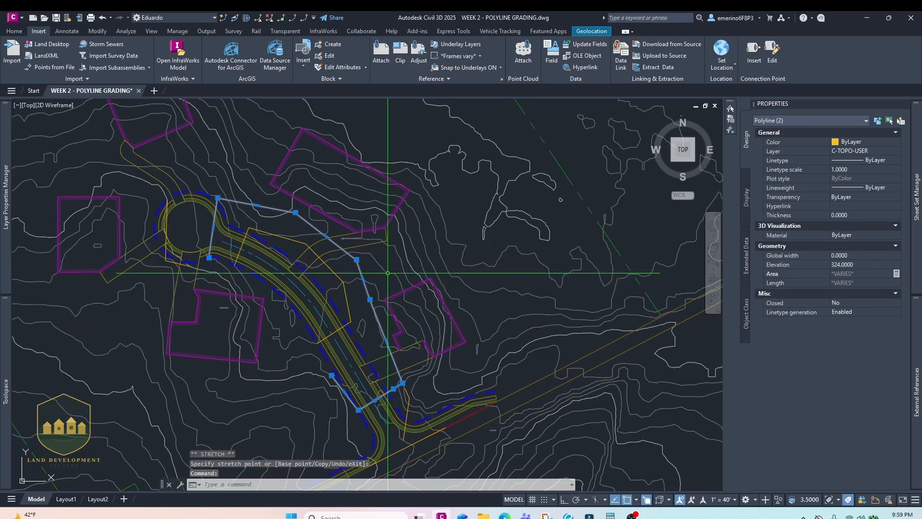
{"action": "type", "text": "j"}
{"action": "key", "text": "Return"}
{"action": "key", "text": "Escape"}
{"action": "left_click", "coordinate": [360, 273]}
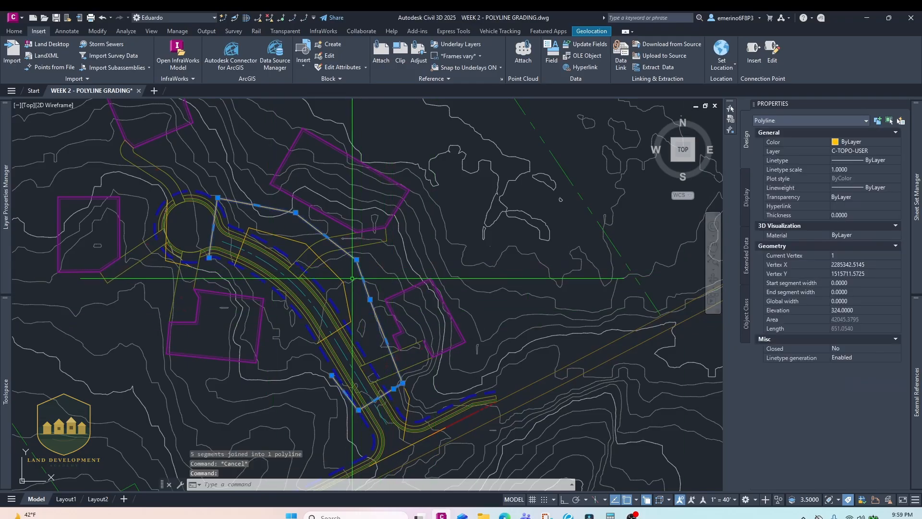
- Stretch the northern end of the polyline on the west side of the cul-de-sac northwest, outside the road edge
{"action": "middle_click_drag", "start_coordinate": [330, 275], "coordinate": [393, 323]}
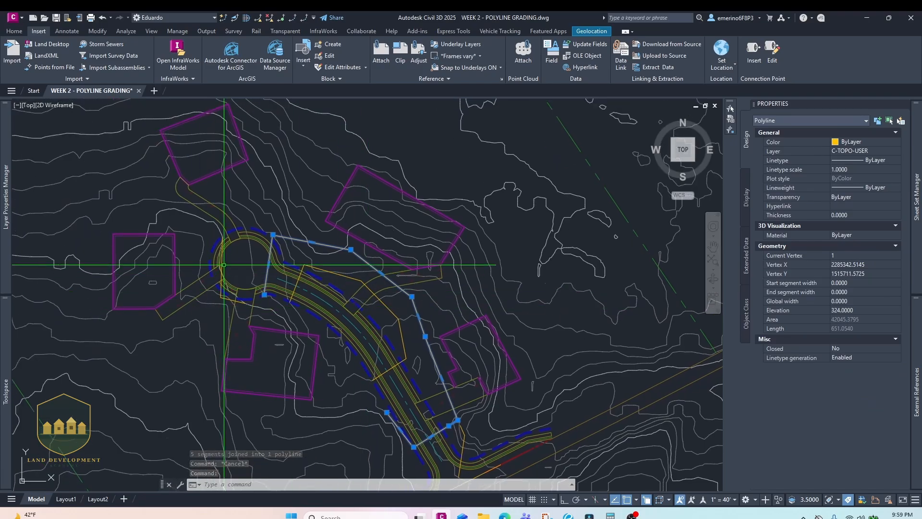
{"action": "middle_click_drag", "start_coordinate": [229, 257], "coordinate": [240, 285]}
{"action": "scroll", "coordinate": [233, 274], "scroll_direction": "up", "scroll_amount": 5}
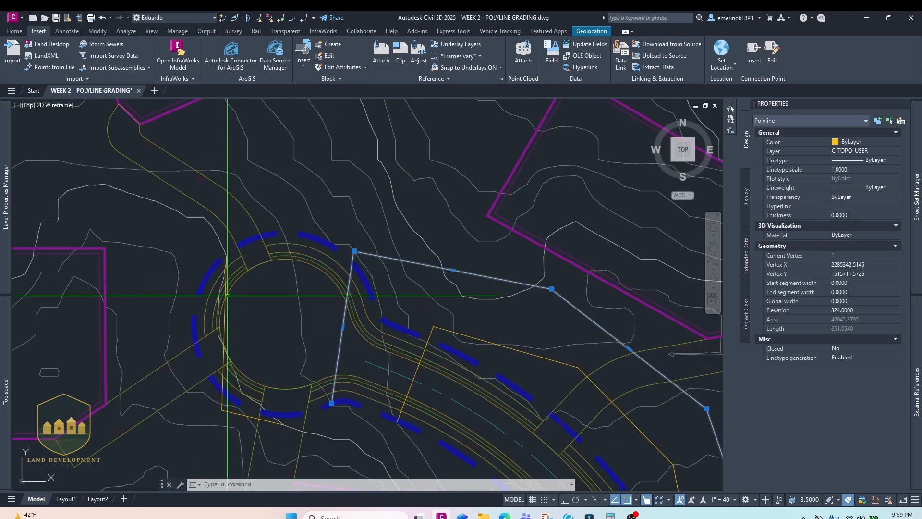
{"action": "key", "text": "Escape"}
{"action": "left_click", "coordinate": [225, 303]}
{"action": "mouse_move", "coordinate": [231, 243]}
{"action": "middle_mouse_down"}
{"action": "mouse_move", "coordinate": [247, 246]}
{"action": "mouse_move", "coordinate": [245, 301]}
{"action": "middle_mouse_up"}
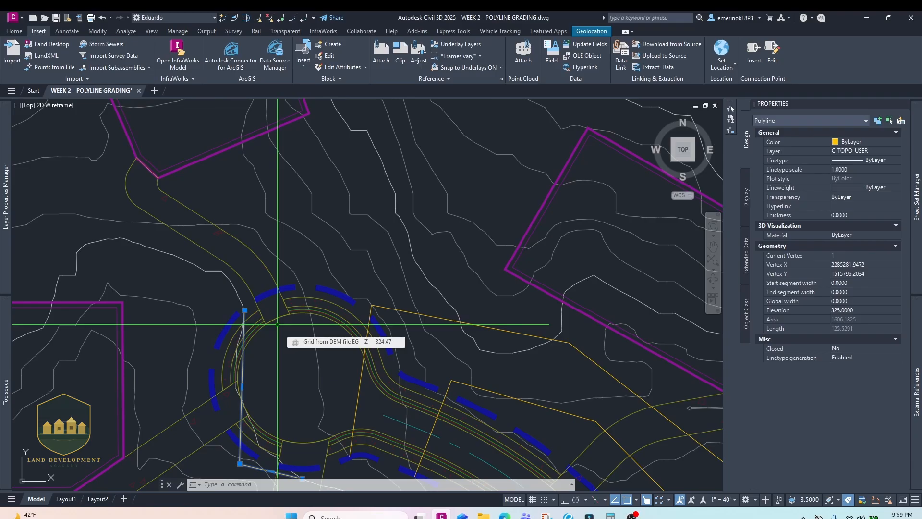
{"action": "middle_click_drag", "start_coordinate": [220, 201], "coordinate": [248, 270]}
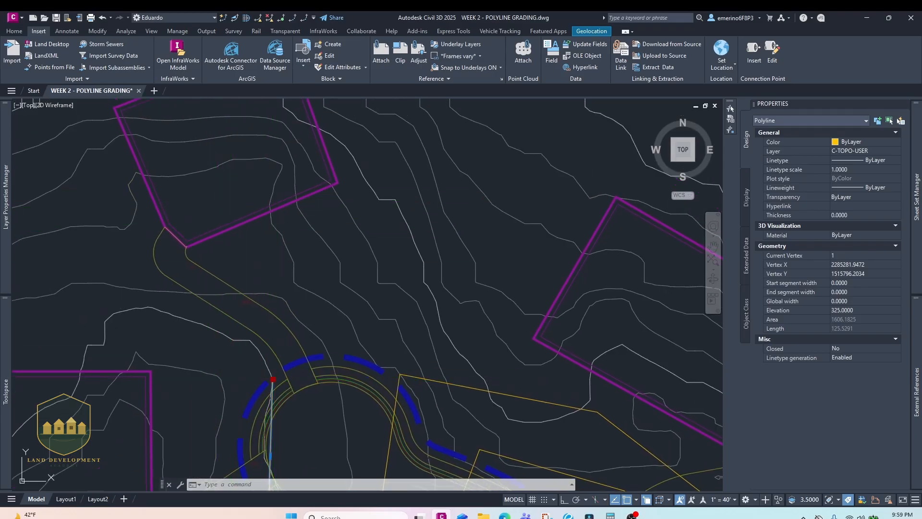
{"action": "left_click", "coordinate": [275, 380]}
{"action": "left_click", "coordinate": [250, 360]}
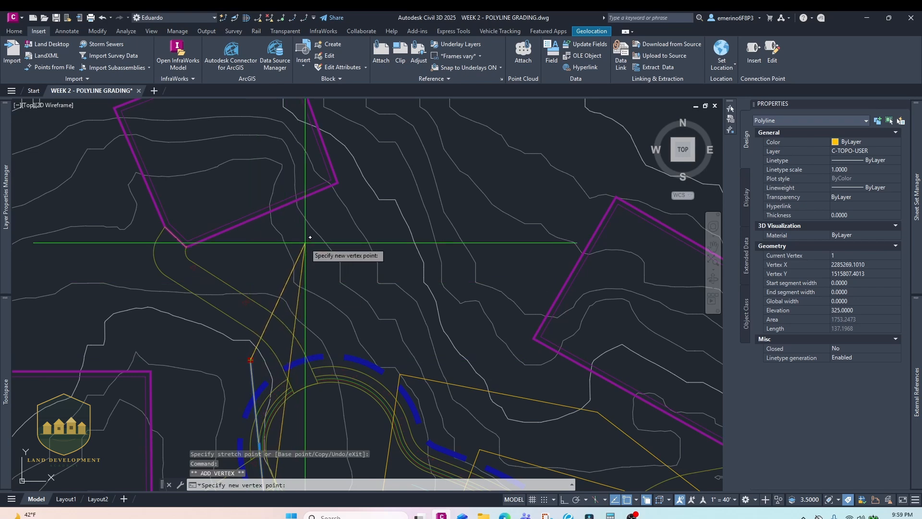
- Reverse the western cul-de-sac polyline and add two vertices at its northern end, northeast across the driveway and northwest beyond the northern house
{"action": "key", "text": "Escape"}
{"action": "type", "text": "REV"}
{"action": "key", "text": "Return"}
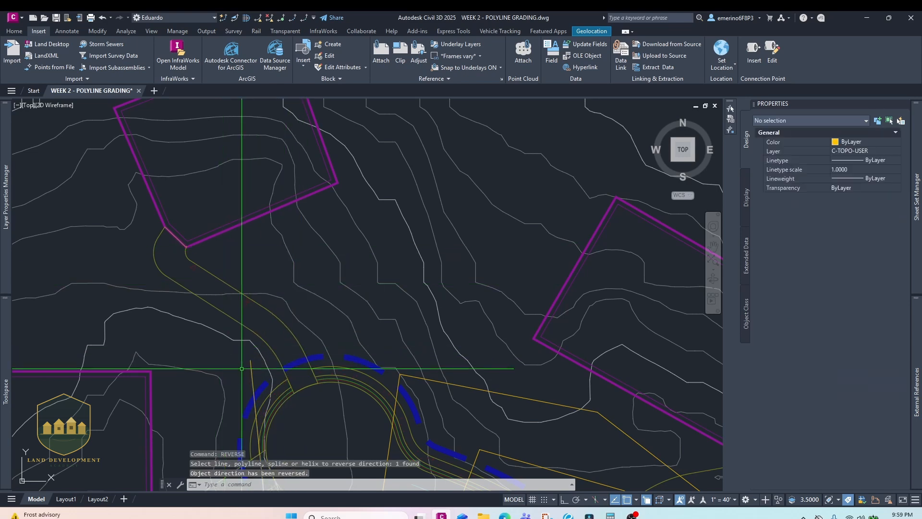
{"action": "mouse_move", "coordinate": [251, 360]}
{"action": "left_click", "coordinate": [275, 389]}
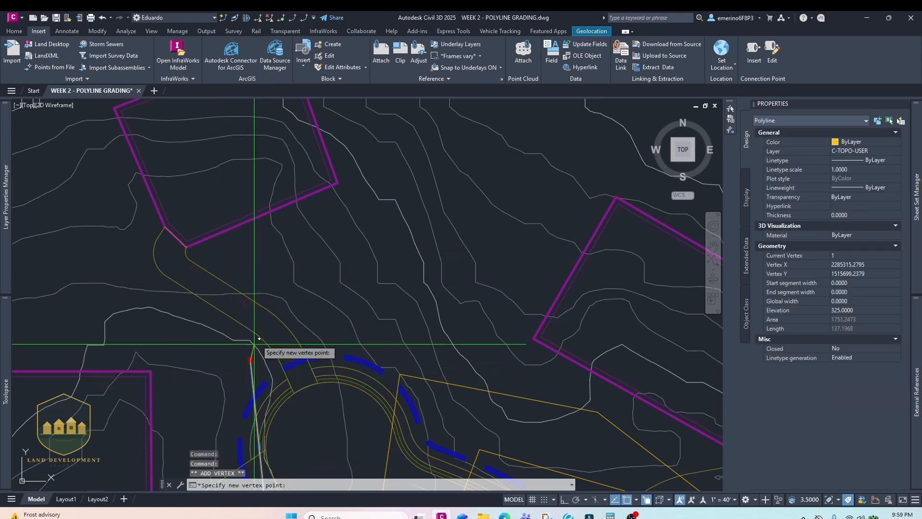
{"action": "middle_click_drag", "start_coordinate": [306, 246], "coordinate": [218, 342]}
{"action": "scroll", "coordinate": [218, 343], "scroll_direction": "down", "scroll_amount": 3}
{"action": "scroll", "coordinate": [245, 315], "scroll_direction": "up", "scroll_amount": 3}
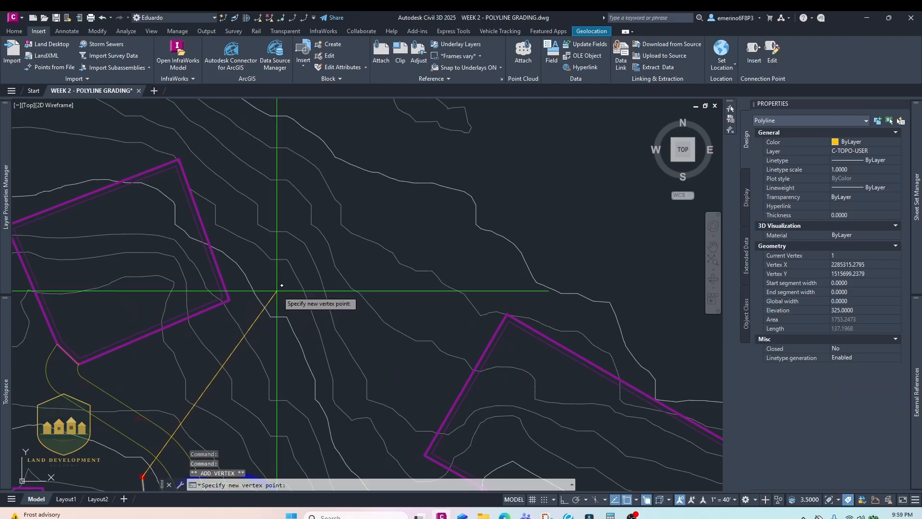
{"action": "left_click", "coordinate": [278, 290]}
{"action": "mouse_move", "coordinate": [278, 291]}
{"action": "left_click", "coordinate": [302, 321]}
{"action": "middle_click_drag", "start_coordinate": [244, 188], "coordinate": [247, 232]}
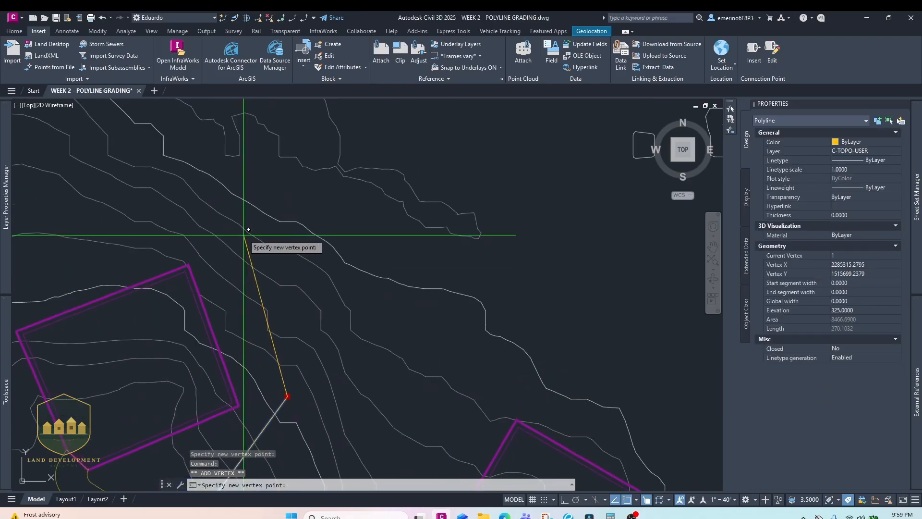
{"action": "left_click", "coordinate": [226, 207]}
- Stretch the polyline's southern end southeast from the cul-de-sac to just outside the southern house's northeastern corner
{"action": "scroll", "coordinate": [229, 225], "scroll_direction": "down", "scroll_amount": 4}
{"action": "scroll", "coordinate": [229, 359], "scroll_direction": "up", "scroll_amount": 6}
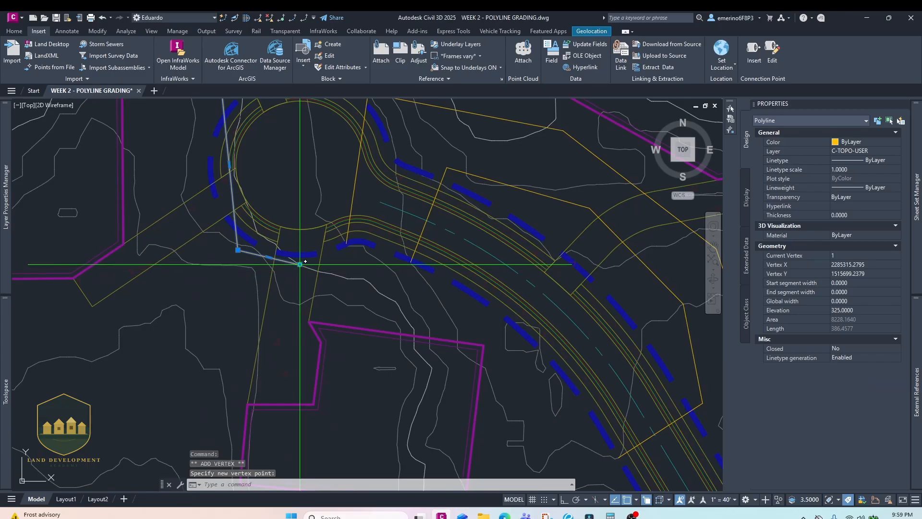
{"action": "left_click", "coordinate": [300, 264]}
{"action": "scroll", "coordinate": [303, 278], "scroll_direction": "down", "scroll_amount": 2}
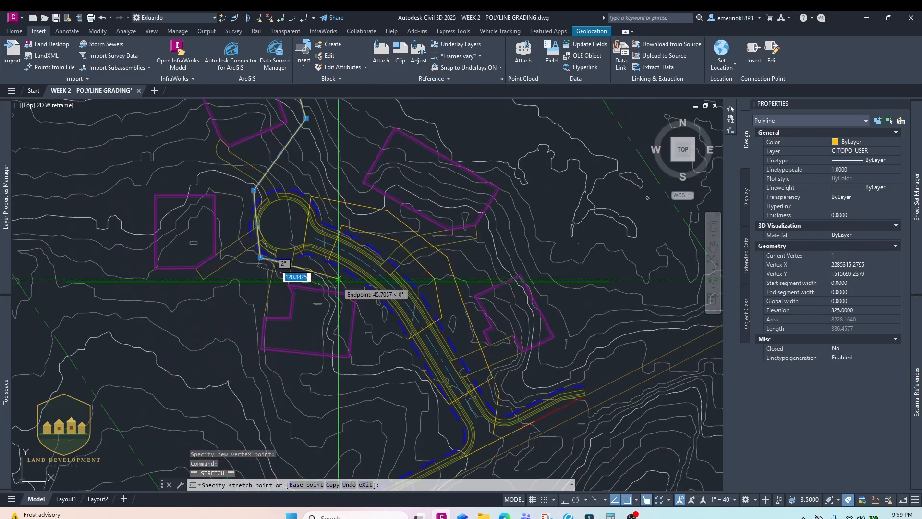
{"action": "scroll", "coordinate": [368, 290], "scroll_direction": "up", "scroll_amount": 5}
{"action": "left_click", "coordinate": [366, 298]}
- Reverse the direction of the elevation 325 polyline that ends outside the southern house's northeastern corner
{"action": "mouse_move", "coordinate": [366, 298]}
{"action": "left_click", "coordinate": [400, 325]}
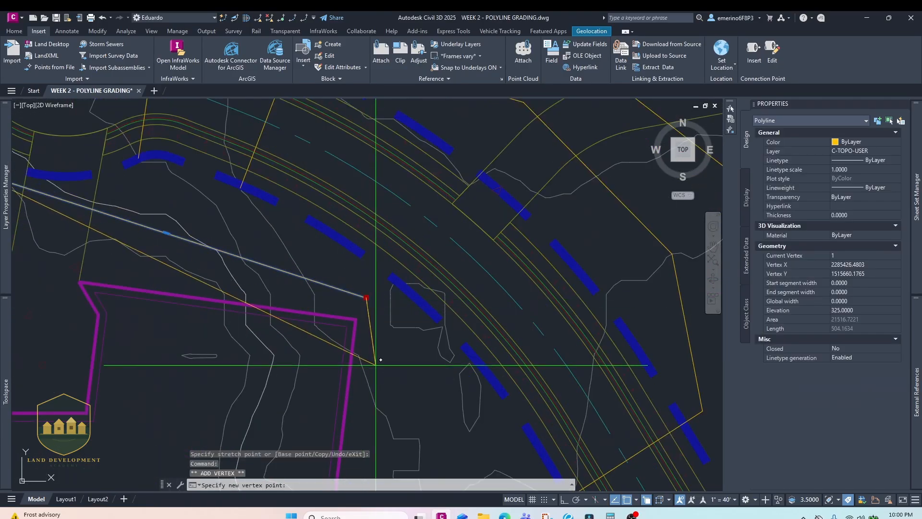
{"action": "key", "text": "Escape"}
{"action": "middle_click_drag", "start_coordinate": [370, 361], "coordinate": [371, 288]}
{"action": "type", "text": "REVERSE"}
{"action": "key", "text": "Return"}
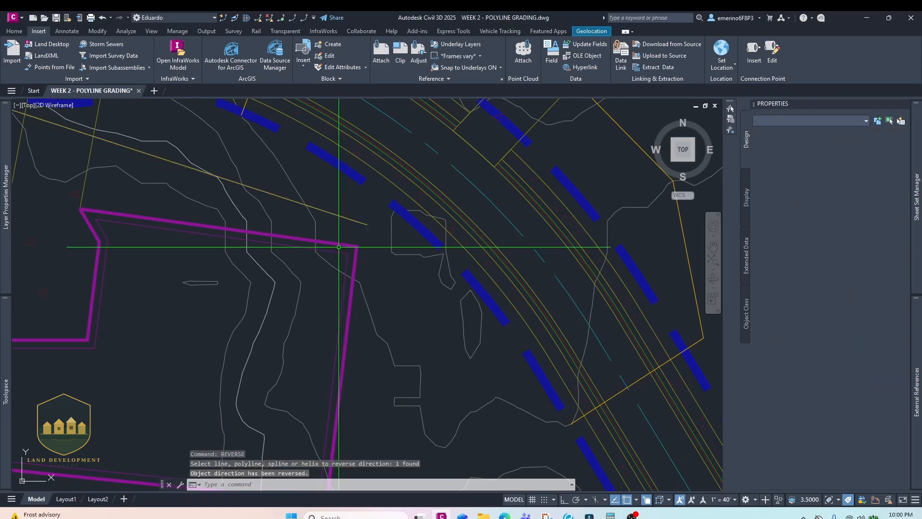
- Add a vertex to the 325 polyline's end, extending it south along the house's east side past its southeastern corner
{"action": "mouse_move", "coordinate": [367, 224]}
{"action": "left_click", "coordinate": [406, 250]}
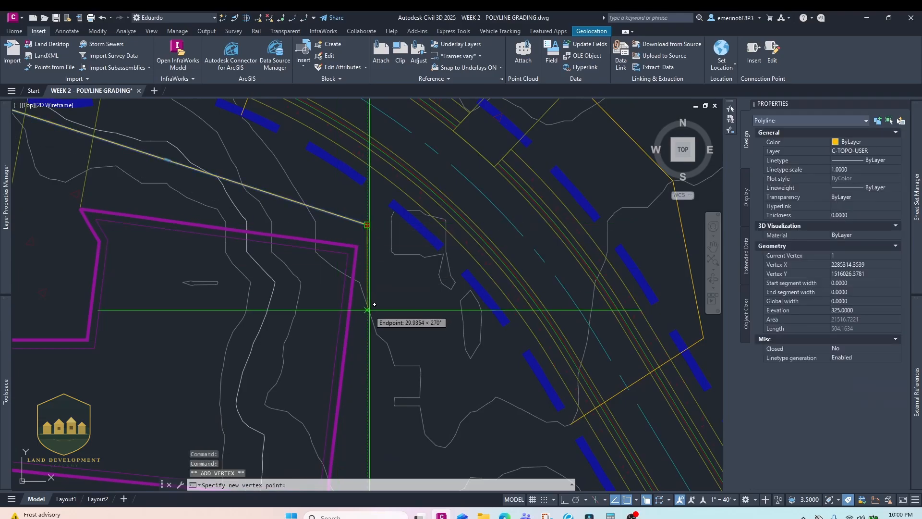
{"action": "scroll", "coordinate": [361, 320], "scroll_direction": "down", "scroll_amount": 3}
{"action": "scroll", "coordinate": [355, 331], "scroll_direction": "up", "scroll_amount": 6}
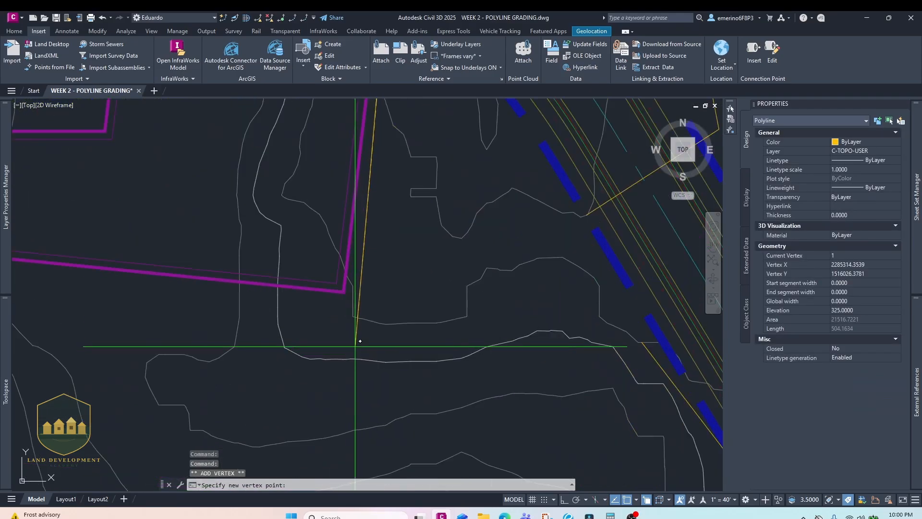
{"action": "left_click", "coordinate": [353, 343]}
{"action": "scroll", "coordinate": [351, 334], "scroll_direction": "down", "scroll_amount": 4}
{"action": "middle_click_drag", "start_coordinate": [295, 190], "coordinate": [288, 243]}
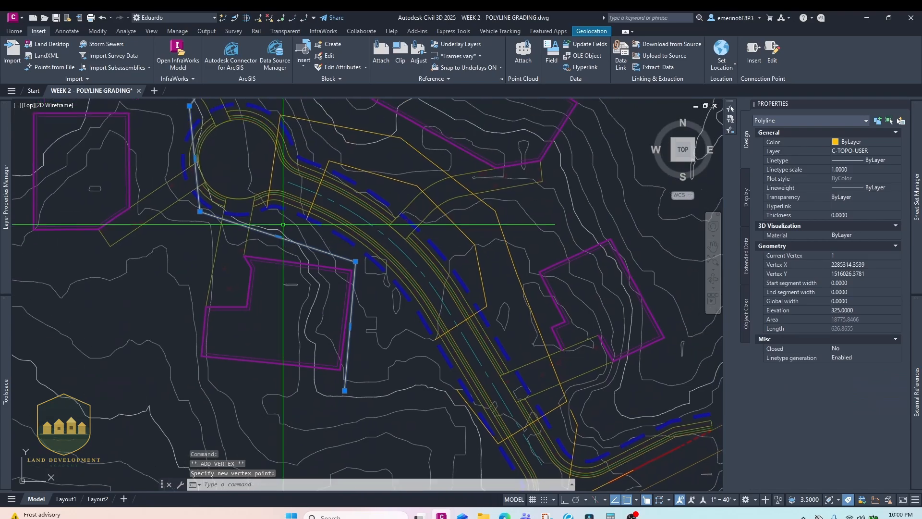
{"action": "key", "text": "Escape"}
- Reverse the direction of the elevation 324 and 323 polylines that cross the road southeast of the cul-de-sac
{"action": "left_click", "coordinate": [271, 180]}
{"action": "scroll", "coordinate": [367, 222], "scroll_direction": "up", "scroll_amount": 2}
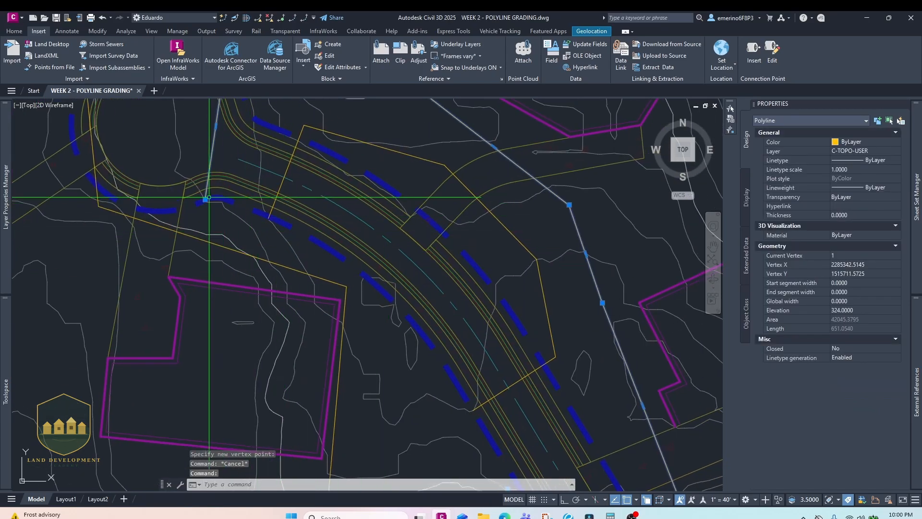
{"action": "left_click", "coordinate": [315, 211]}
{"action": "key", "text": "Escape"}
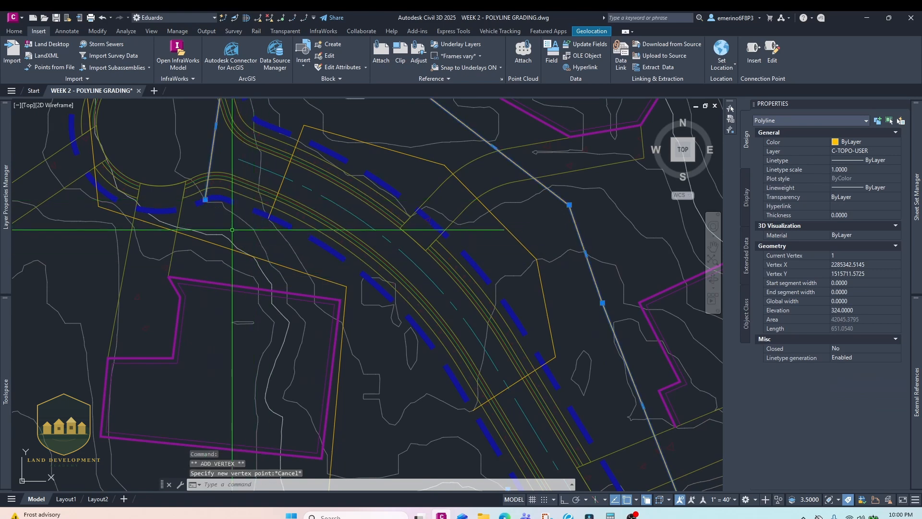
{"action": "left_click", "coordinate": [282, 181]}
{"action": "key", "text": "space"}
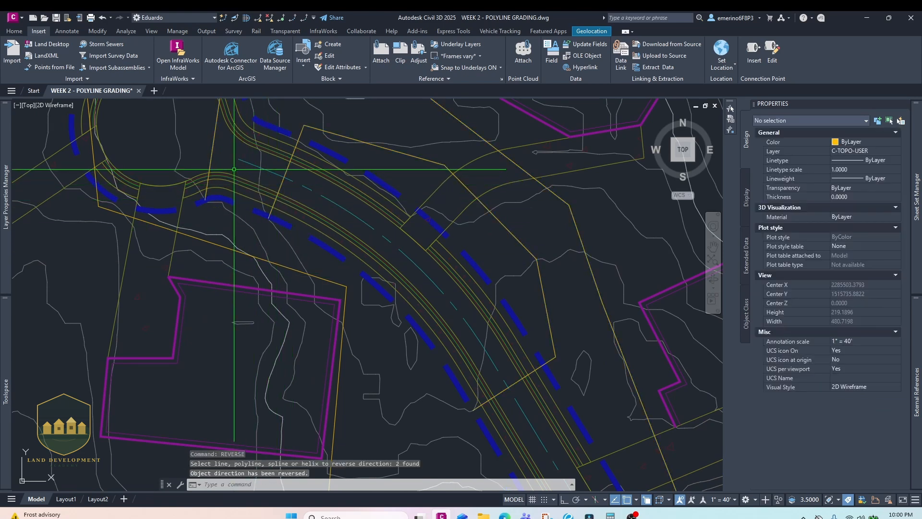
{"action": "key", "text": "Escape"}
- Add a vertex to the 324 polyline's end beside the cul-de-sac, extending it southeast to near the southern house's northeastern corner
{"action": "left_click", "coordinate": [213, 154]}
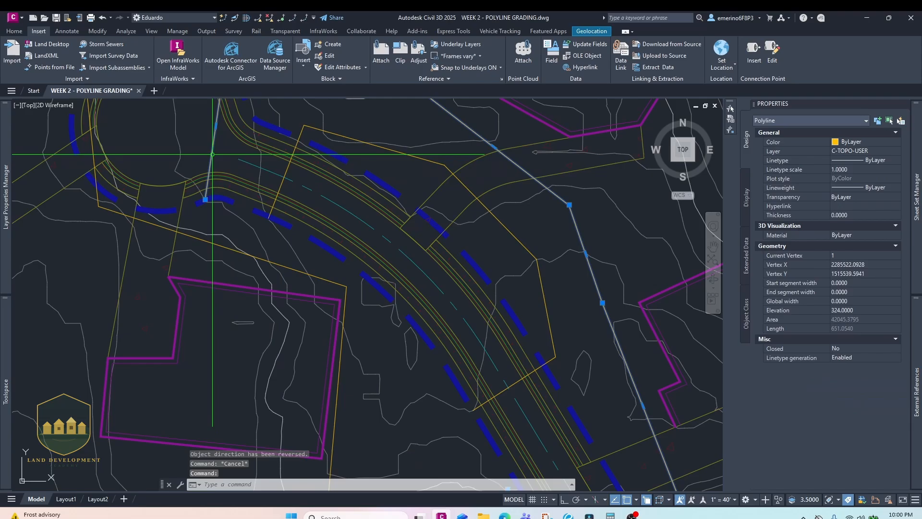
{"action": "left_click", "coordinate": [205, 200]}
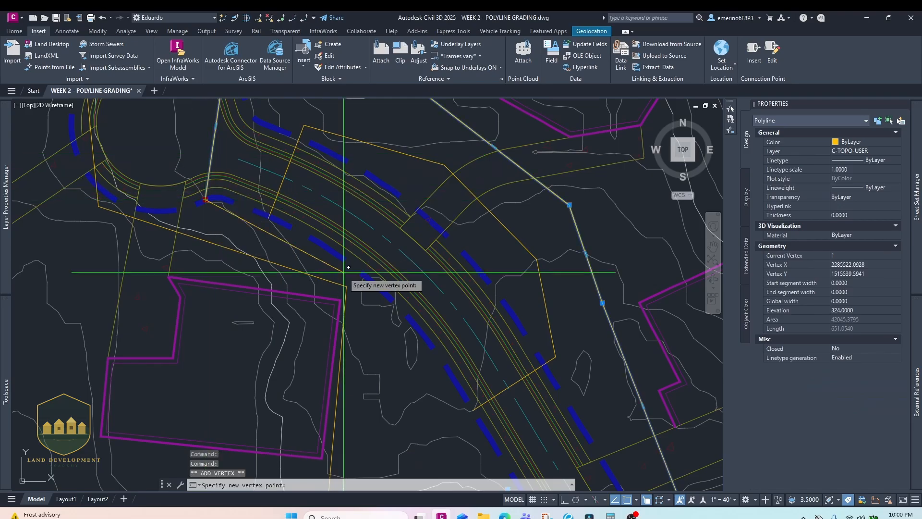
{"action": "scroll", "coordinate": [347, 275], "scroll_direction": "up", "scroll_amount": 4}
{"action": "left_click", "coordinate": [357, 280]}
{"action": "mouse_move", "coordinate": [358, 280]}
{"action": "left_click", "coordinate": [384, 307]}
{"action": "scroll", "coordinate": [390, 346], "scroll_direction": "down", "scroll_amount": 2}
{"action": "scroll", "coordinate": [390, 346], "scroll_direction": "down", "scroll_amount": 3}
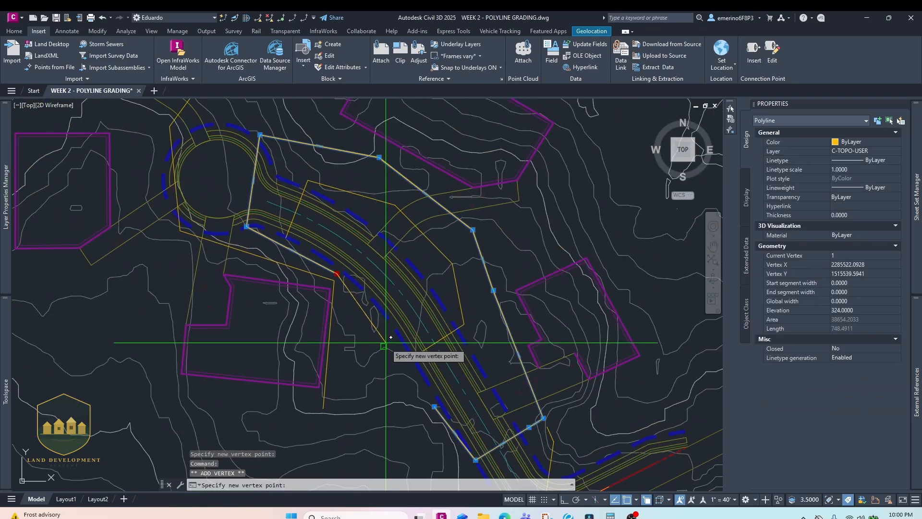
{"action": "key", "text": "Escape"}
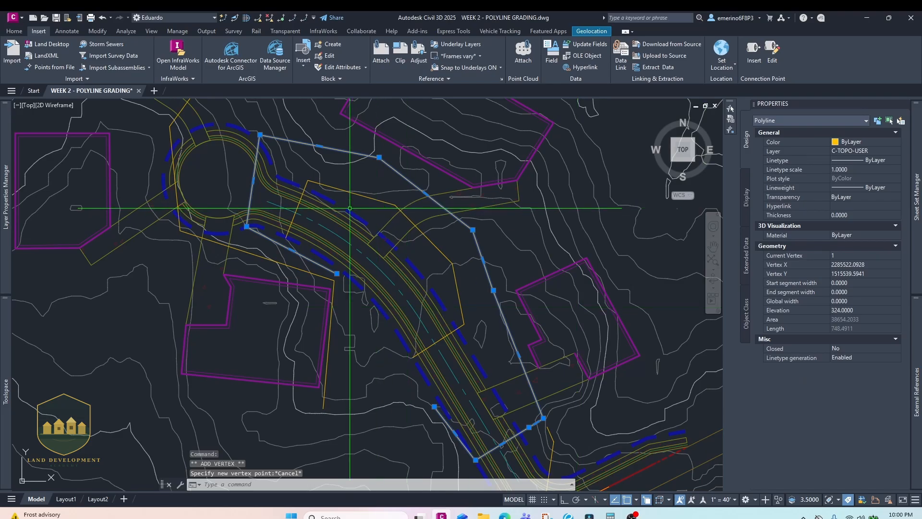
{"action": "left_click", "coordinate": [293, 214]}
{"action": "scroll", "coordinate": [293, 229], "scroll_direction": "up", "scroll_amount": 2}
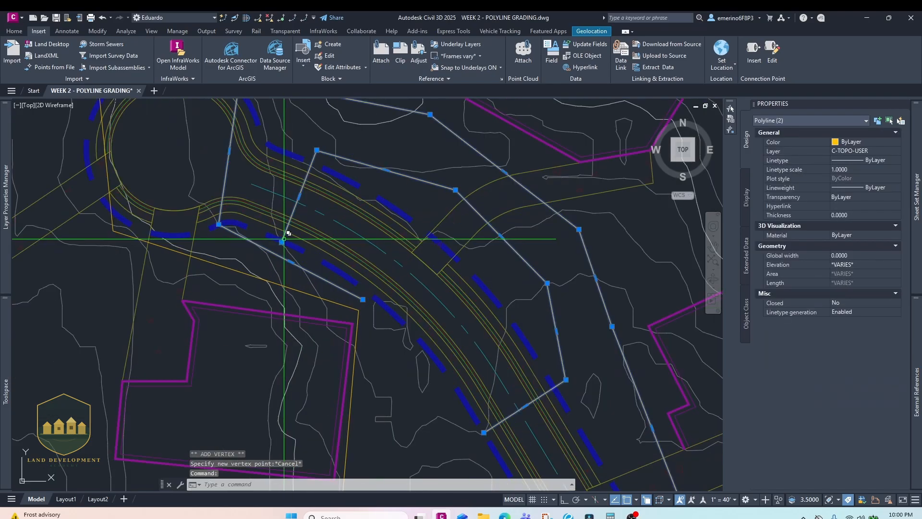
{"action": "left_click", "coordinate": [353, 301]}
{"action": "scroll", "coordinate": [369, 290], "scroll_direction": "up", "scroll_amount": 3}
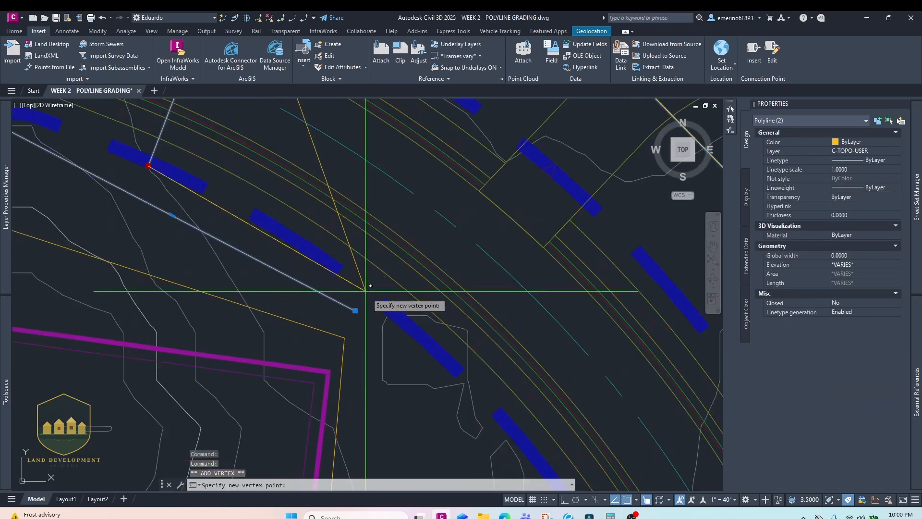
{"action": "scroll", "coordinate": [317, 240], "scroll_direction": "down", "scroll_amount": 3}
{"action": "middle_click_drag", "start_coordinate": [322, 267], "coordinate": [317, 289]}
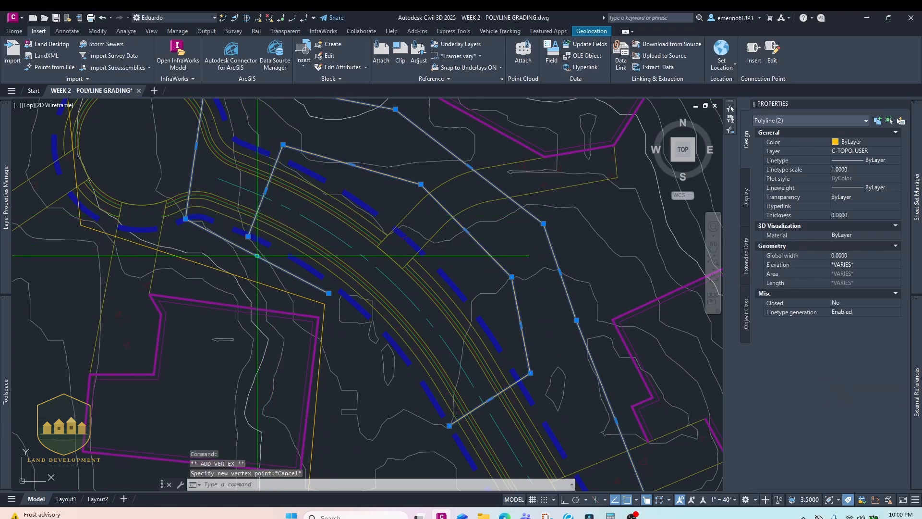
{"action": "key", "text": "Escape"}
{"action": "key", "text": "Escape"}
- Reverse the 323 polyline and add a vertex at its northwestern end, extending it southeast along the road's outer edge
{"action": "left_click", "coordinate": [260, 208]}
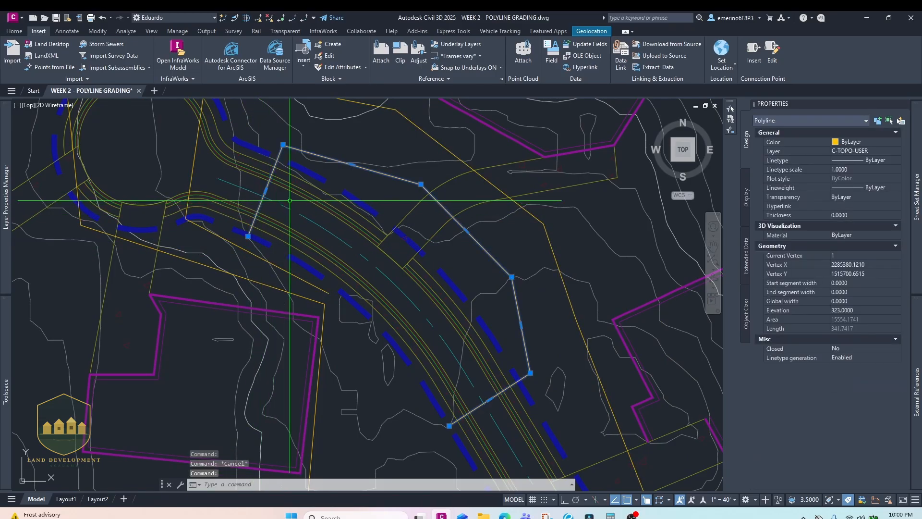
{"action": "type", "text": "REVERSE"}
{"action": "key", "text": "Return"}
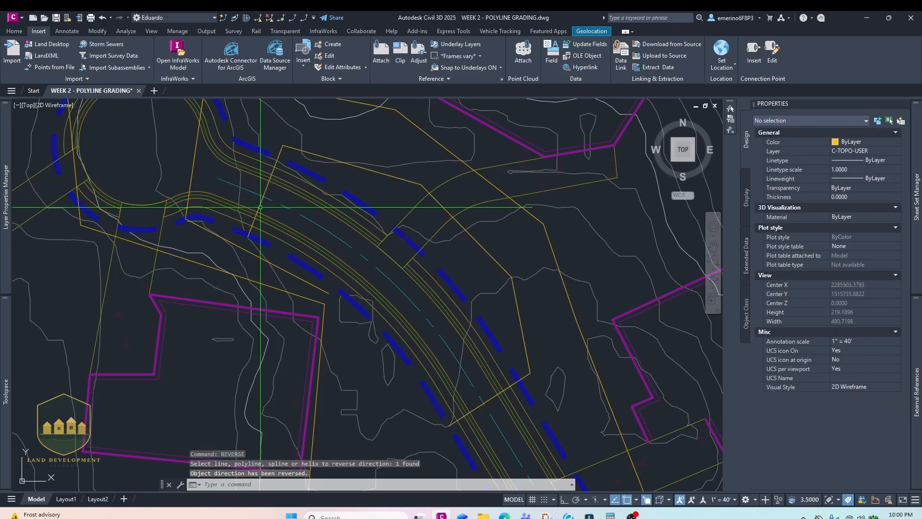
{"action": "key", "text": "Escape"}
{"action": "left_click", "coordinate": [259, 207]}
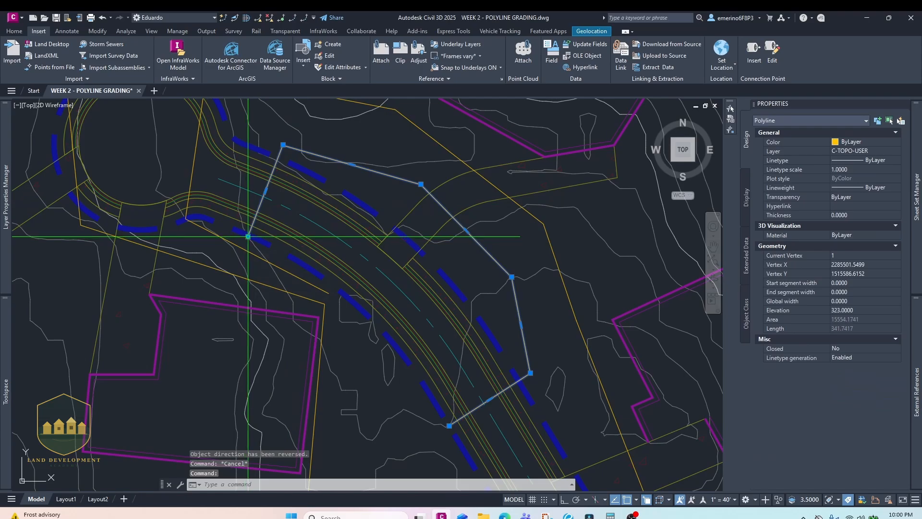
{"action": "scroll", "coordinate": [343, 295], "scroll_direction": "up", "scroll_amount": 6}
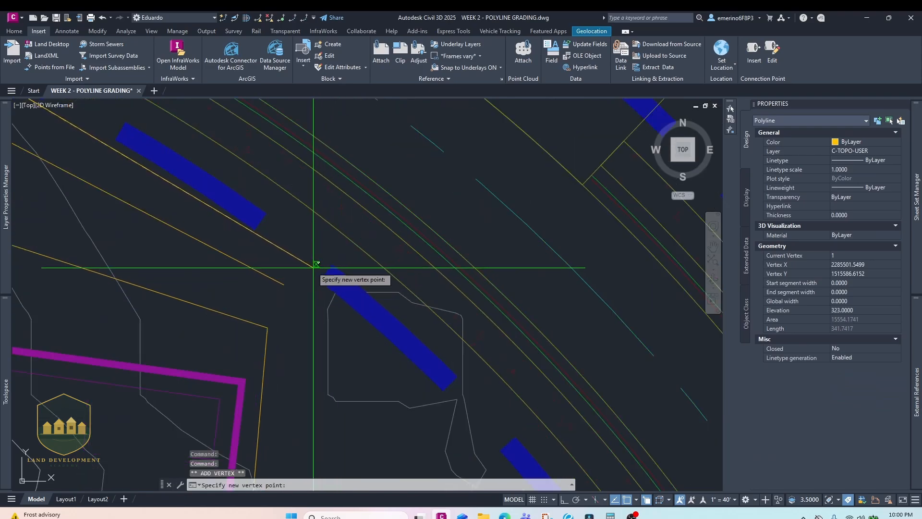
{"action": "left_click", "coordinate": [315, 263]}
{"action": "key", "text": "Escape"}
- Stretch the new end vertex of the 324 polyline slightly south, toward the 325 polyline's corner
{"action": "left_click", "coordinate": [273, 279]}
{"action": "left_click", "coordinate": [283, 282]}
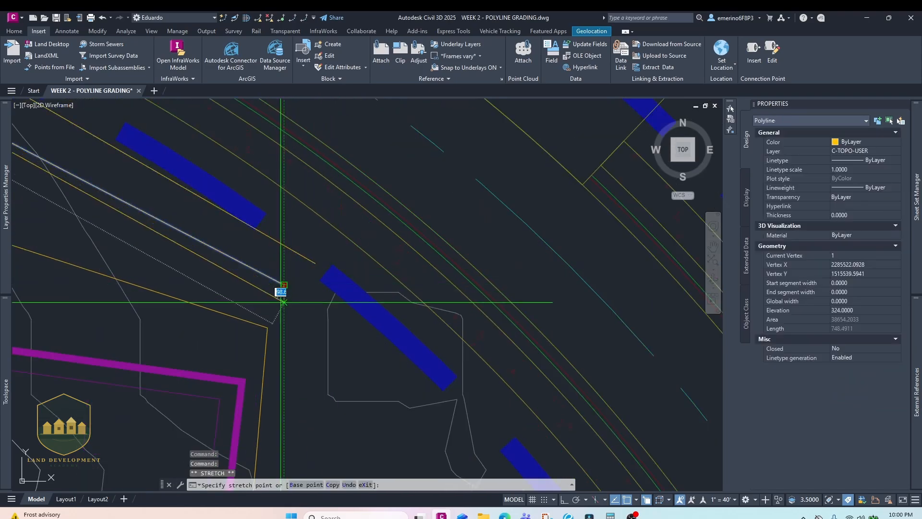
{"action": "left_click", "coordinate": [284, 305]}
{"action": "key", "text": "Escape"}
{"action": "key", "text": "Escape"}
- Stretch the new end vertex of the 323 polyline slightly southwest, closer to the end of the 324 polyline
{"action": "left_click", "coordinate": [303, 254]}
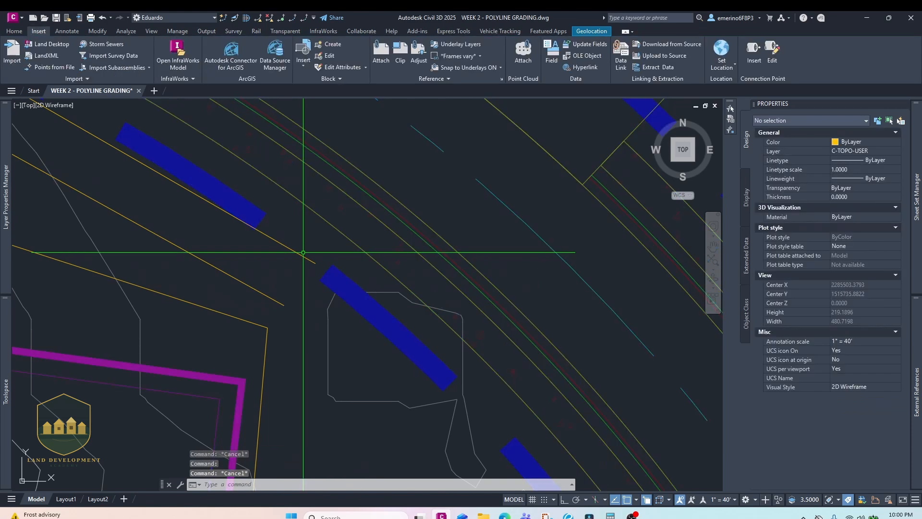
{"action": "left_click", "coordinate": [315, 263]}
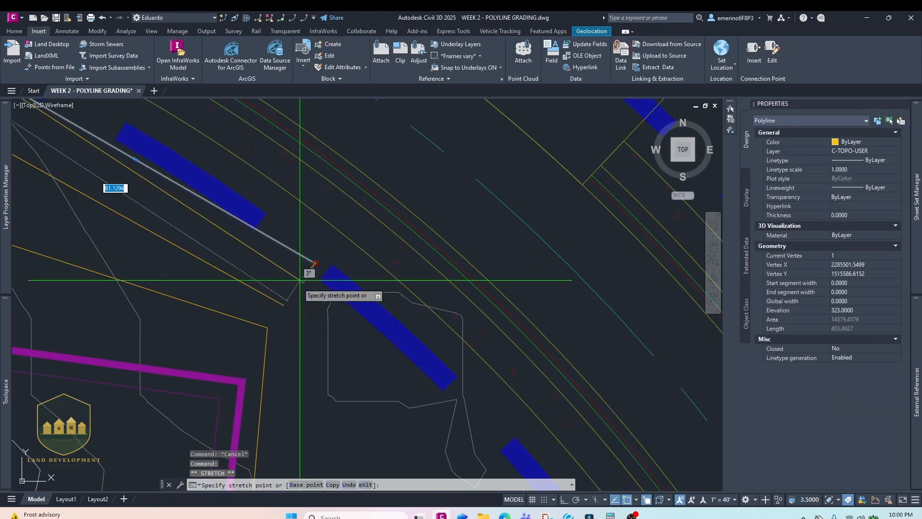
{"action": "scroll", "coordinate": [309, 286], "scroll_direction": "up", "scroll_amount": 4}
{"action": "left_click", "coordinate": [323, 271]}
{"action": "scroll", "coordinate": [316, 271], "scroll_direction": "down", "scroll_amount": 6}
{"action": "scroll", "coordinate": [311, 277], "scroll_direction": "down", "scroll_amount": 4}
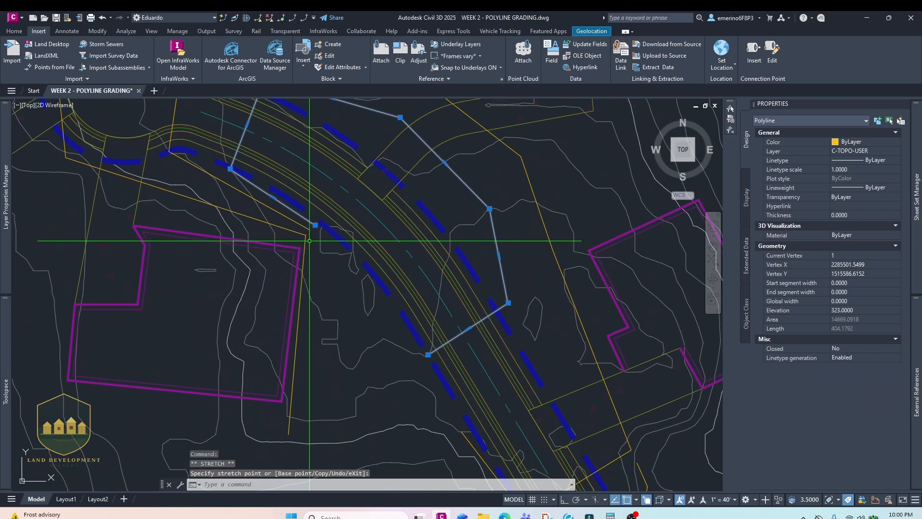
- Select both the 323 and 324 polylines and set them to closed
{"action": "middle_click_drag", "start_coordinate": [312, 242], "coordinate": [316, 290]}
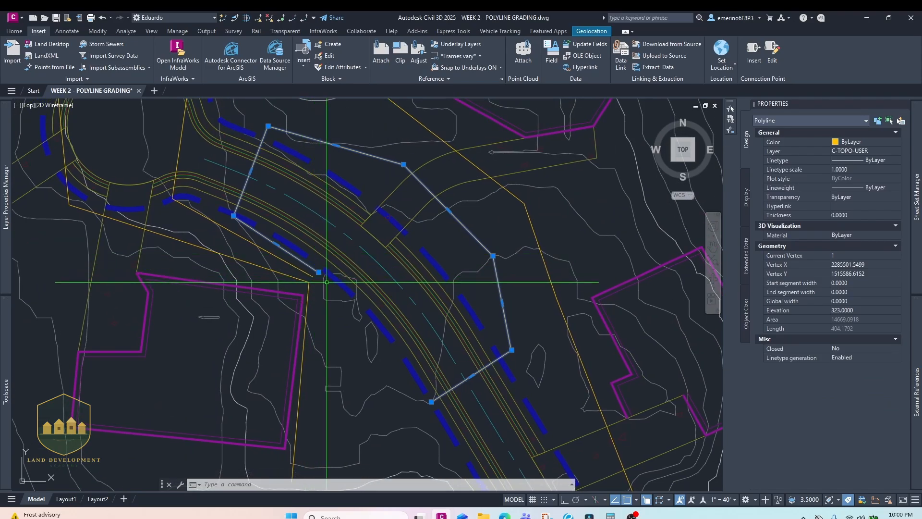
{"action": "middle_click_drag", "start_coordinate": [327, 279], "coordinate": [382, 304]}
{"action": "scroll", "coordinate": [378, 309], "scroll_direction": "down", "scroll_amount": 2}
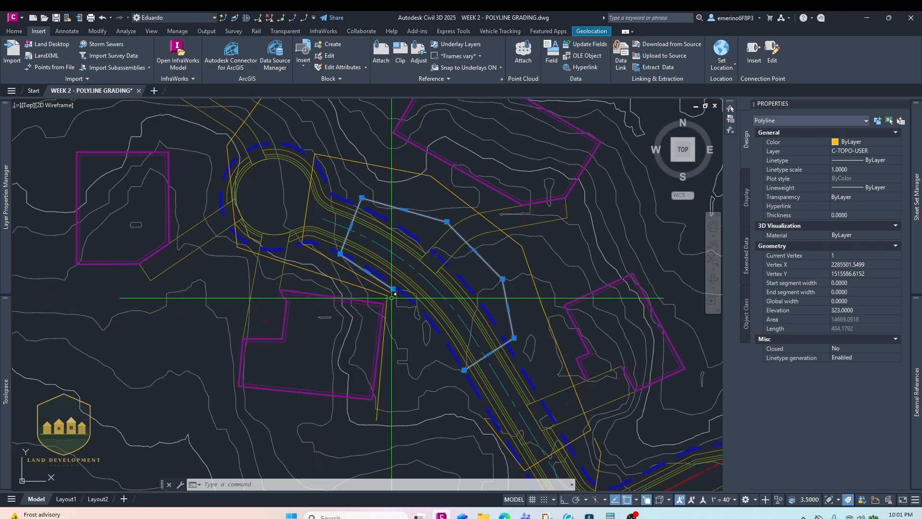
{"action": "middle_click_drag", "start_coordinate": [394, 294], "coordinate": [333, 295]}
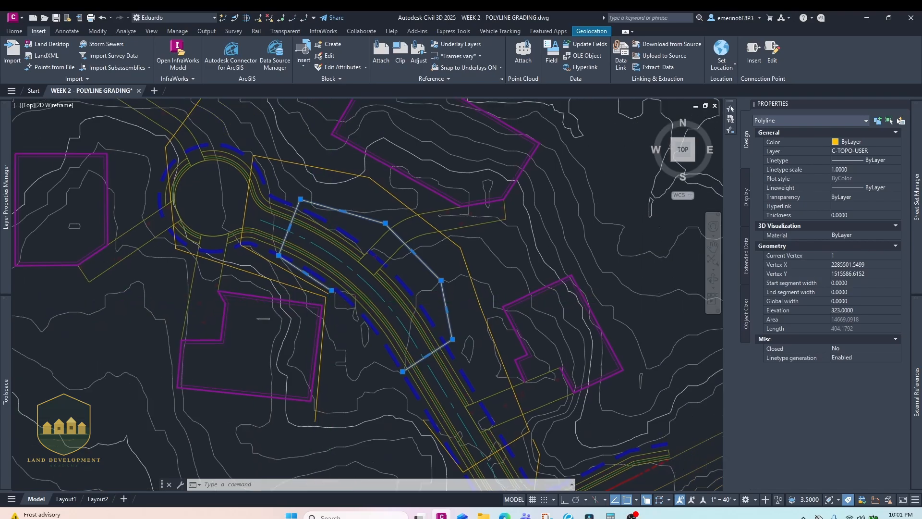
{"action": "left_click", "coordinate": [325, 289]}
{"action": "left_click", "coordinate": [850, 302]}
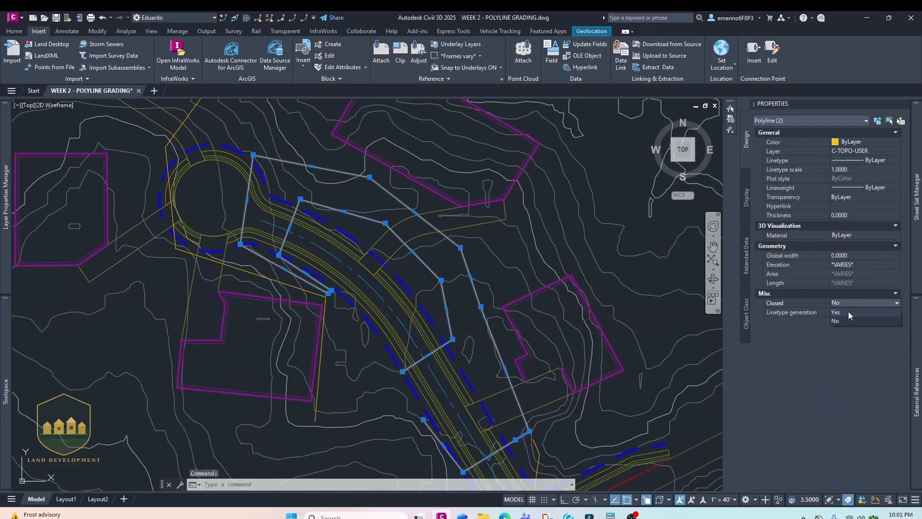
{"action": "left_click", "coordinate": [845, 312]}
{"action": "scroll", "coordinate": [326, 312], "scroll_direction": "up", "scroll_amount": 3}
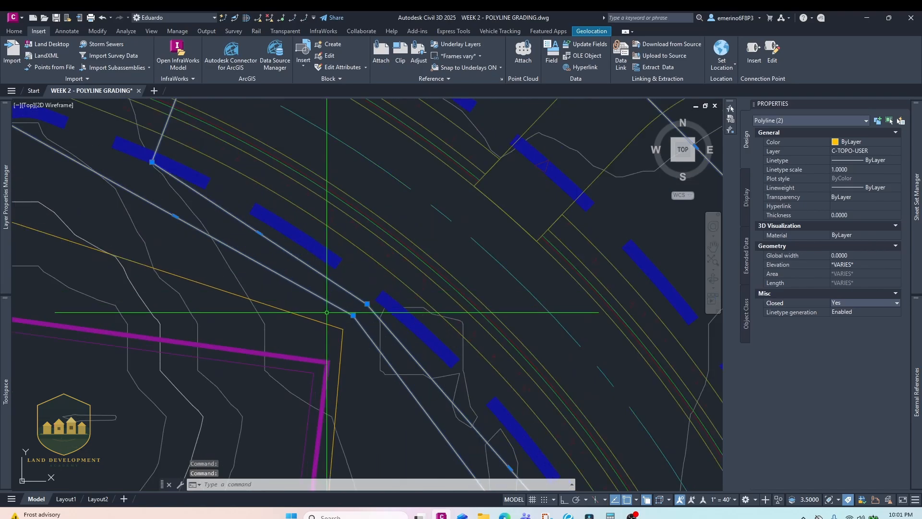
{"action": "mouse_move", "coordinate": [260, 294]}
{"action": "middle_mouse_down"}
{"action": "mouse_move", "coordinate": [275, 312]}
{"action": "mouse_move", "coordinate": [329, 260]}
{"action": "mouse_move", "coordinate": [326, 302]}
{"action": "mouse_move", "coordinate": [358, 355]}
{"action": "middle_mouse_up"}
{"action": "key", "text": "Escape"}
- Reverse the direction of the 325 polyline that runs past the northern house's northeastern corner
{"action": "scroll", "coordinate": [274, 311], "scroll_direction": "down", "scroll_amount": 4}
{"action": "mouse_move", "coordinate": [361, 262]}
{"action": "middle_mouse_down"}
{"action": "mouse_move", "coordinate": [354, 203]}
{"action": "mouse_move", "coordinate": [340, 194]}
{"action": "middle_mouse_up"}
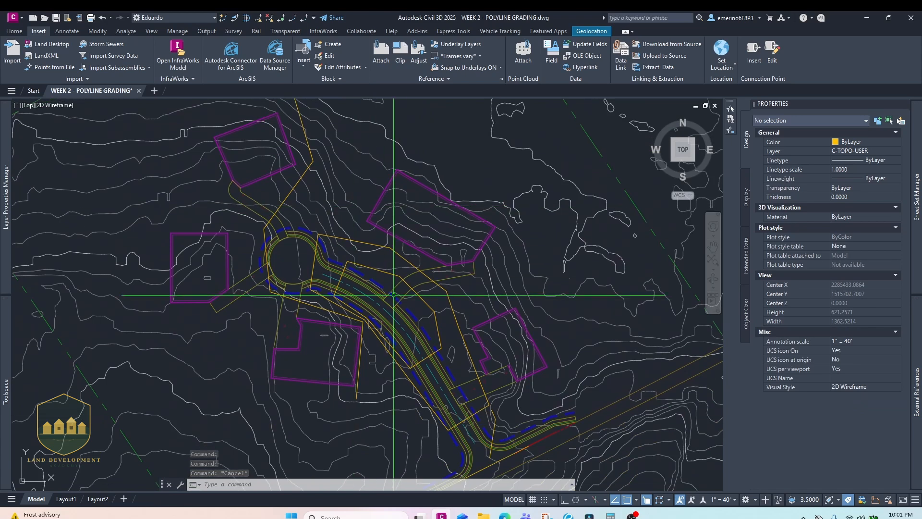
{"action": "middle_click_drag", "start_coordinate": [375, 303], "coordinate": [353, 264]}
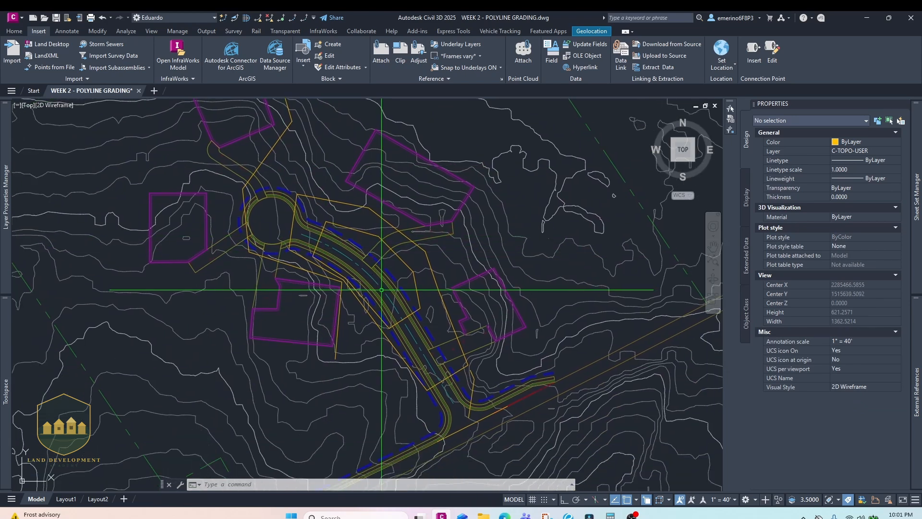
{"action": "scroll", "coordinate": [375, 262], "scroll_direction": "down", "scroll_amount": 2}
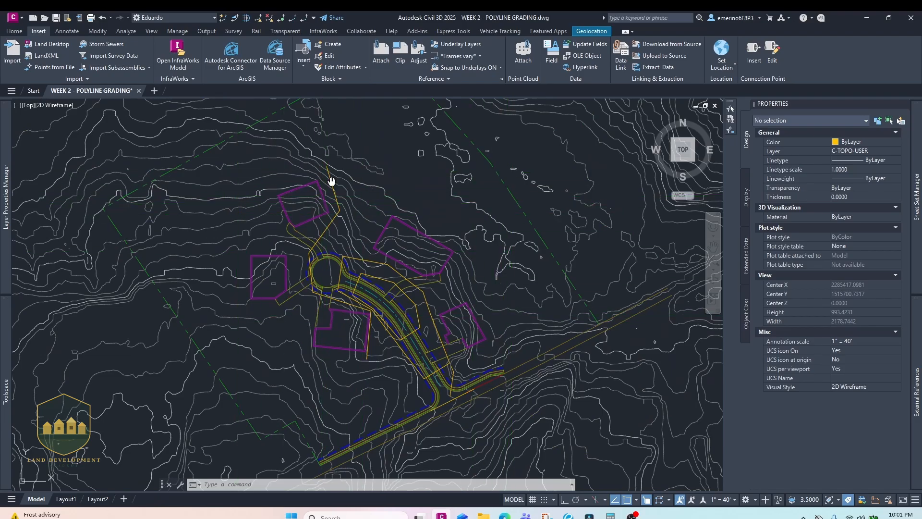
{"action": "scroll", "coordinate": [331, 181], "scroll_direction": "up", "scroll_amount": 4}
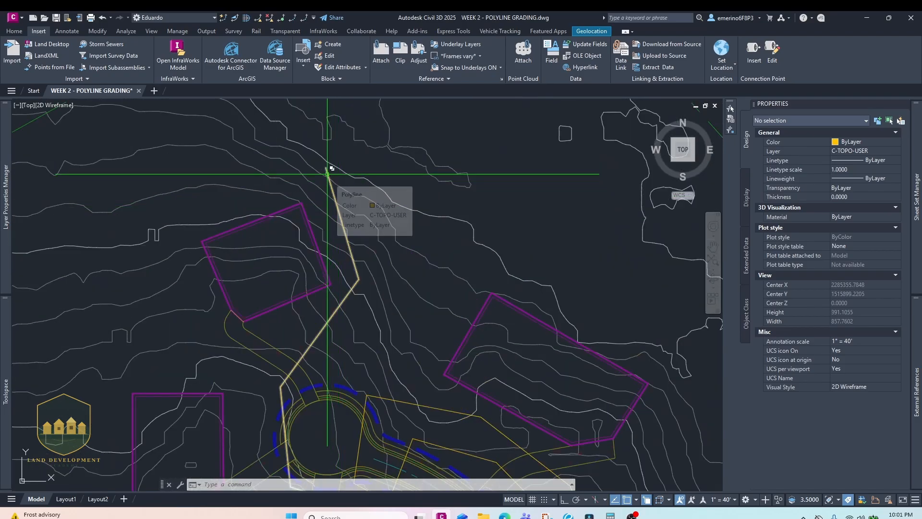
{"action": "left_click", "coordinate": [328, 173]}
{"action": "mouse_move", "coordinate": [272, 197]}
{"action": "middle_mouse_down"}
{"action": "mouse_move", "coordinate": [345, 149]}
{"action": "mouse_move", "coordinate": [373, 206]}
{"action": "middle_mouse_up"}
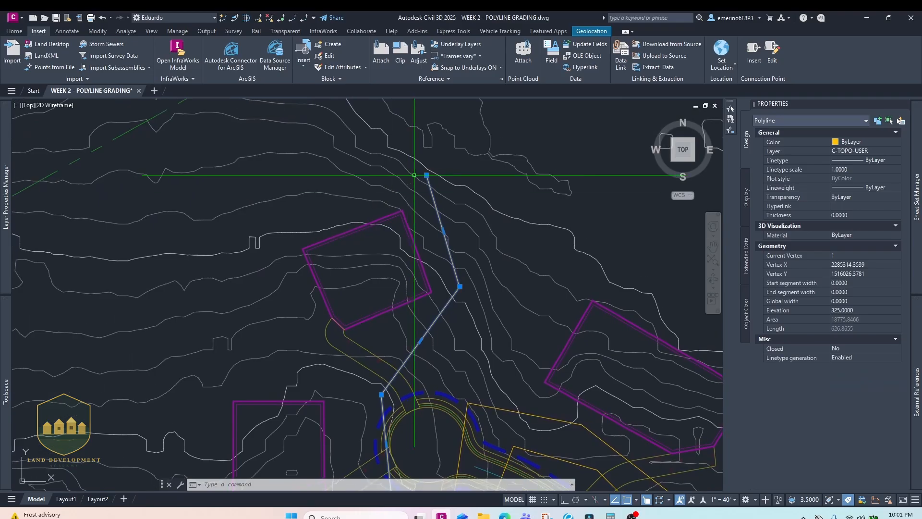
{"action": "mouse_move", "coordinate": [427, 175]}
{"action": "left_click", "coordinate": [443, 196]}
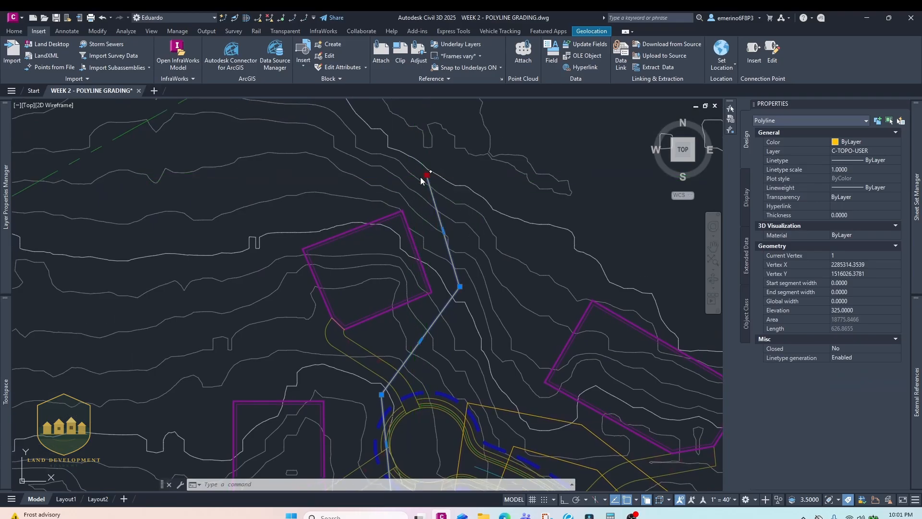
{"action": "key", "text": "Escape"}
{"action": "type", "text": "REVERSE"}
{"action": "key", "text": "Return"}
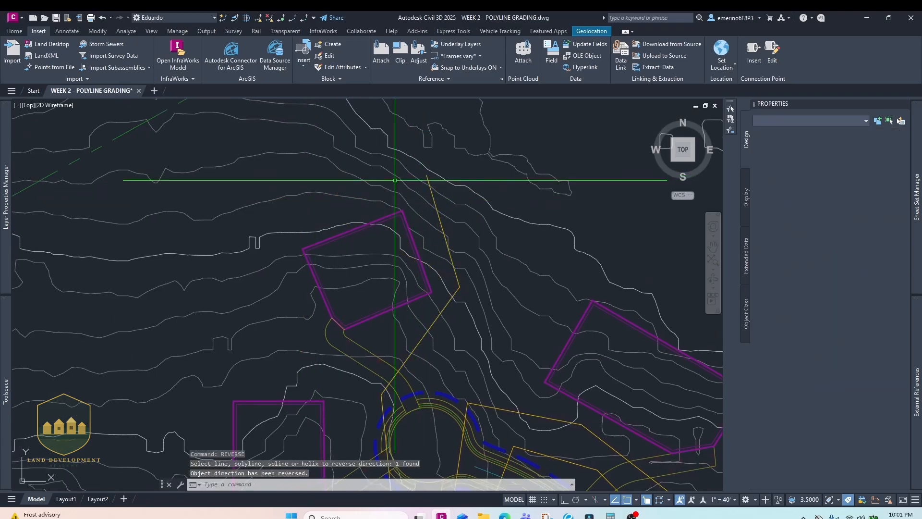
- Extend the northern end of the 325 polyline with a new vertex placed just west of the northern house
{"action": "left_click", "coordinate": [427, 182]}
{"action": "left_click", "coordinate": [466, 231]}
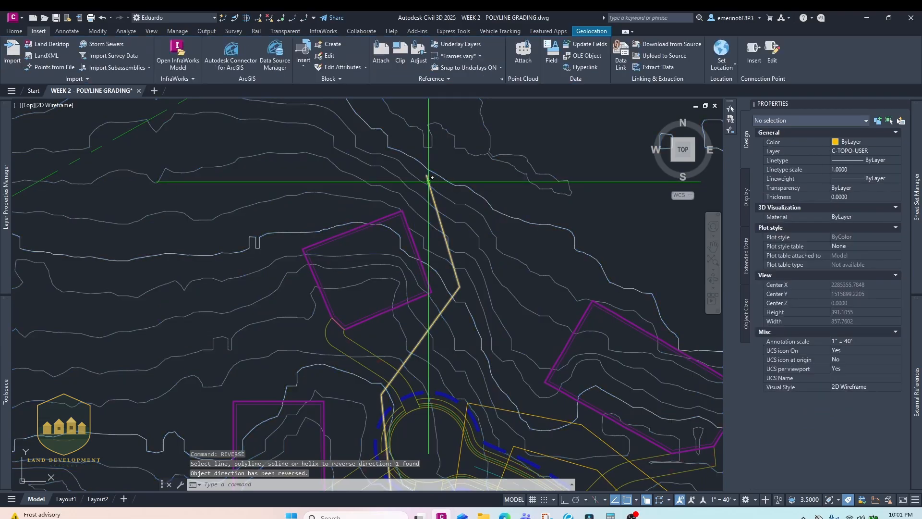
{"action": "mouse_move", "coordinate": [427, 175]}
{"action": "left_click", "coordinate": [443, 196]}
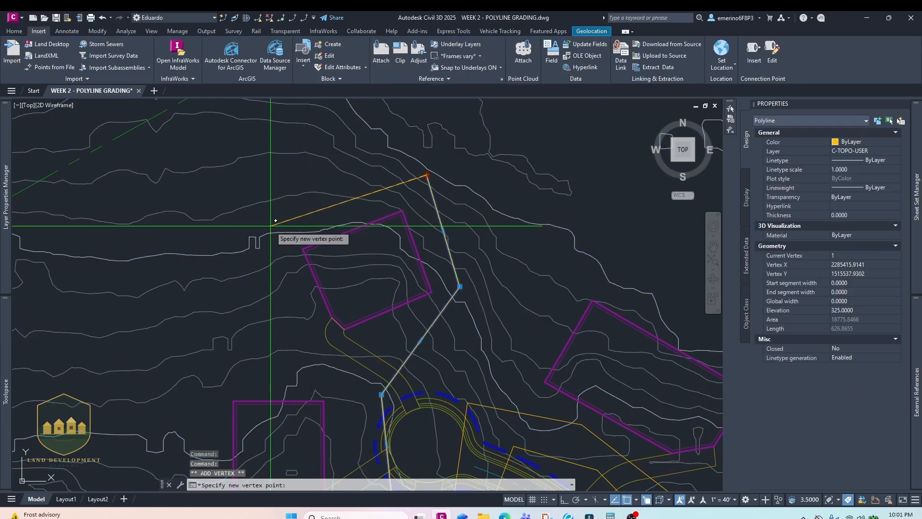
{"action": "left_click", "coordinate": [270, 224]}
- Add two more vertices to the 325 polyline heading southwest, ending on the existing 325 contour west of the western house
{"action": "mouse_move", "coordinate": [270, 224]}
{"action": "left_click", "coordinate": [293, 254]}
{"action": "right_click", "coordinate": [184, 316]}
{"action": "left_click", "coordinate": [215, 279]}
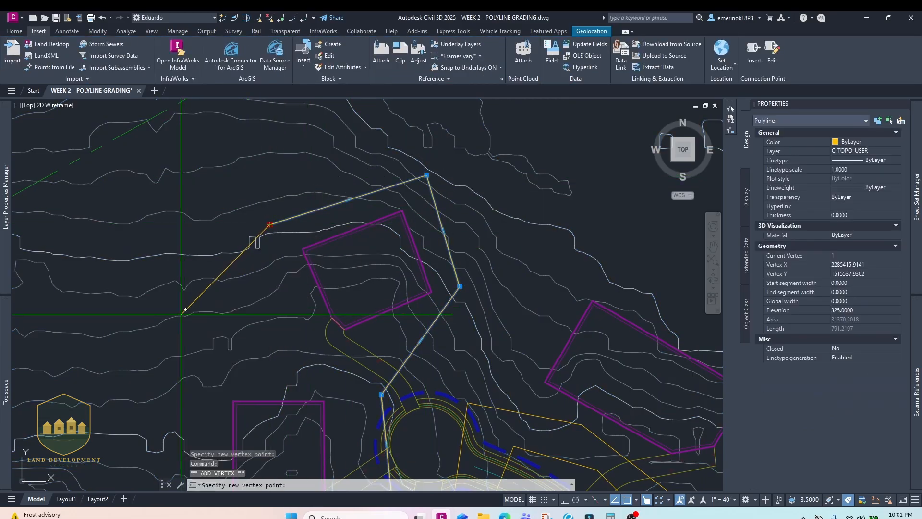
{"action": "middle_click_drag", "start_coordinate": [221, 254], "coordinate": [285, 129]}
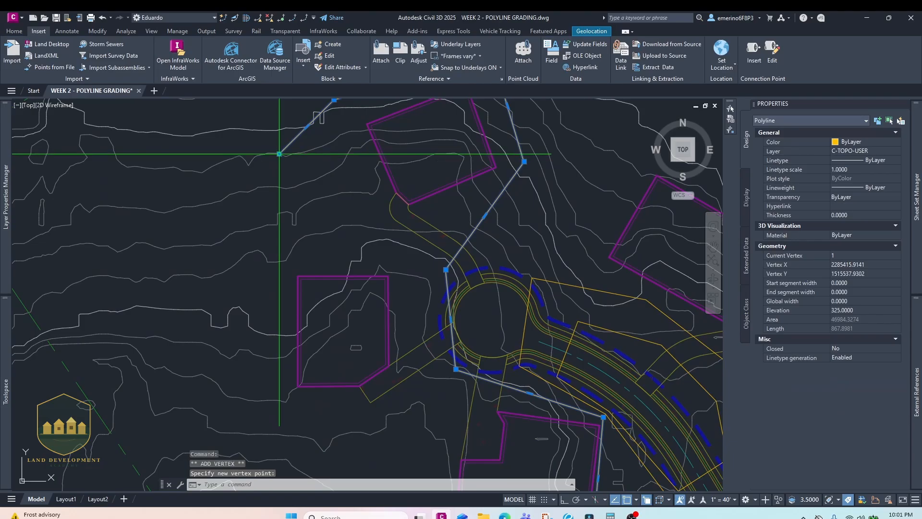
{"action": "scroll", "coordinate": [219, 308], "scroll_direction": "up", "scroll_amount": 4}
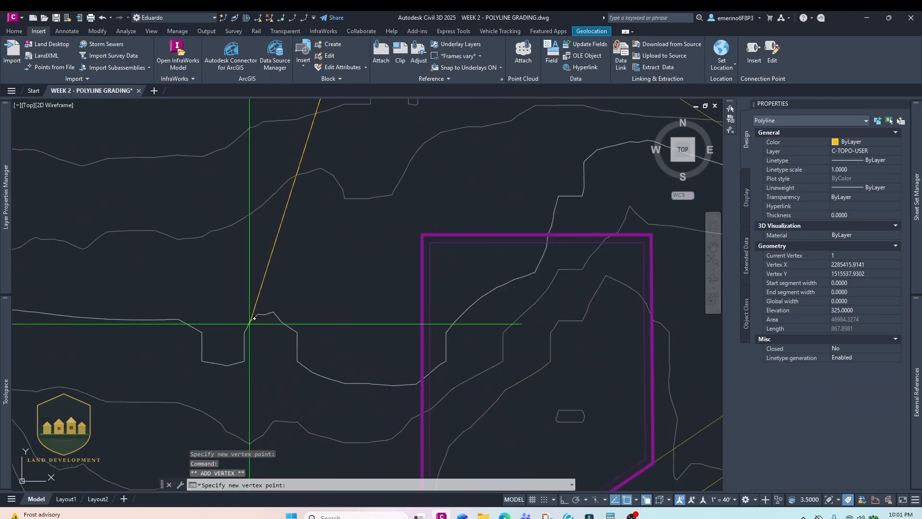
{"action": "left_click", "coordinate": [250, 321]}
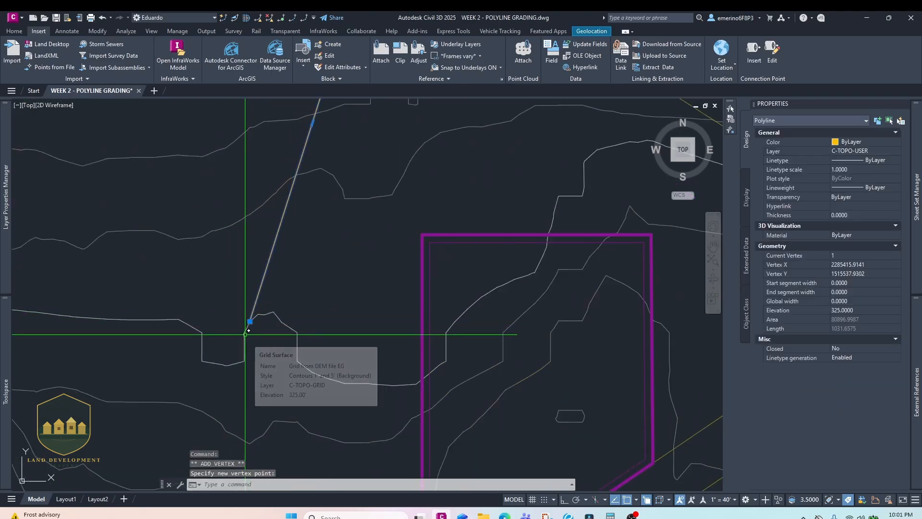
- Stretch the 325 polyline's southern end vertex slightly east along the existing 325 contour, away from the southern house's southeastern corner
{"action": "scroll", "coordinate": [246, 334], "scroll_direction": "down", "scroll_amount": 4}
{"action": "scroll", "coordinate": [269, 310], "scroll_direction": "down", "scroll_amount": 2}
{"action": "middle_click_drag", "start_coordinate": [296, 283], "coordinate": [282, 228]}
{"action": "mouse_move", "coordinate": [460, 409]}
{"action": "middle_mouse_down"}
{"action": "mouse_move", "coordinate": [420, 328]}
{"action": "mouse_move", "coordinate": [421, 340]}
{"action": "middle_mouse_up"}
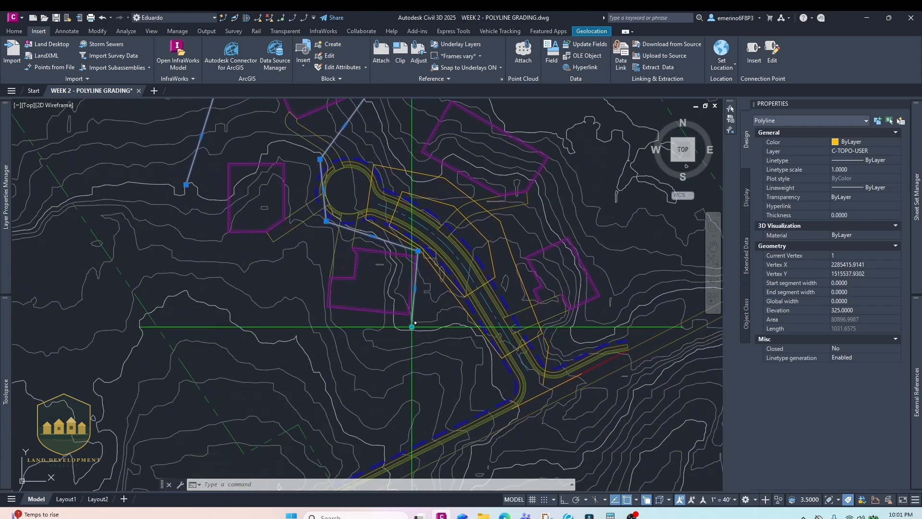
{"action": "scroll", "coordinate": [412, 330], "scroll_direction": "up", "scroll_amount": 4}
{"action": "left_click", "coordinate": [409, 326]}
{"action": "scroll", "coordinate": [425, 333], "scroll_direction": "up", "scroll_amount": 2}
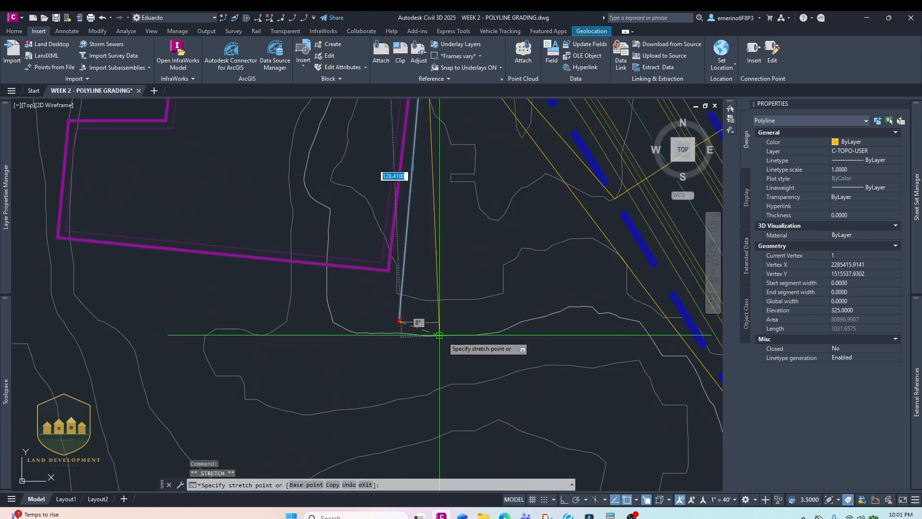
{"action": "scroll", "coordinate": [456, 330], "scroll_direction": "down", "scroll_amount": 7}
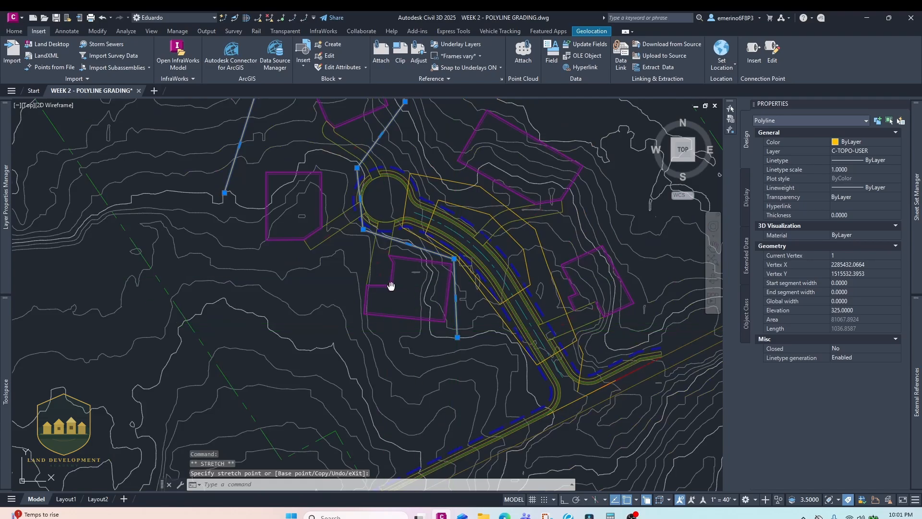
{"action": "middle_click_drag", "start_coordinate": [391, 286], "coordinate": [448, 283]}
{"action": "middle_click_drag", "start_coordinate": [318, 290], "coordinate": [317, 280]}
{"action": "key", "text": "Escape"}
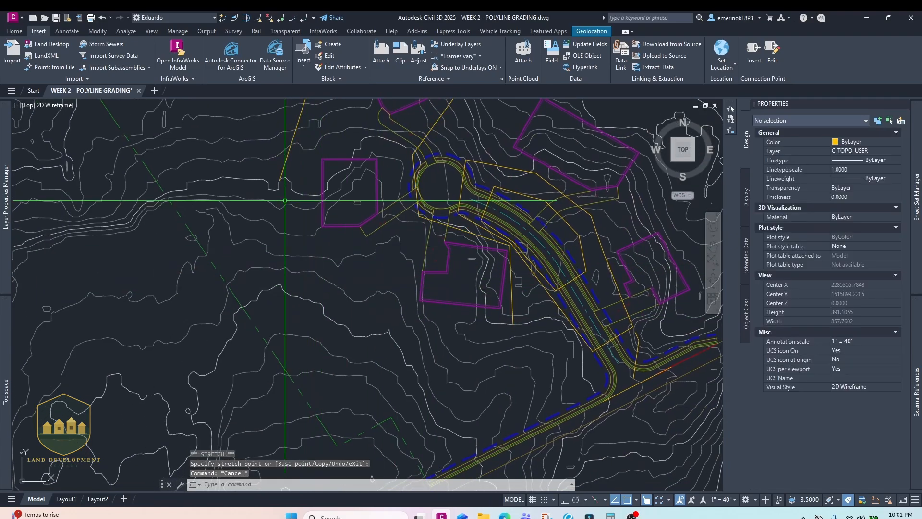
- Draw a three-point polyline about 452 ft long between the existing 326 contours, from southwest of the western house to south of the southern house
{"action": "scroll", "coordinate": [284, 197], "scroll_direction": "up", "scroll_amount": 2}
{"action": "scroll", "coordinate": [281, 206], "scroll_direction": "up", "scroll_amount": 4}
{"action": "type", "text": "pl"}
{"action": "key", "text": "Return"}
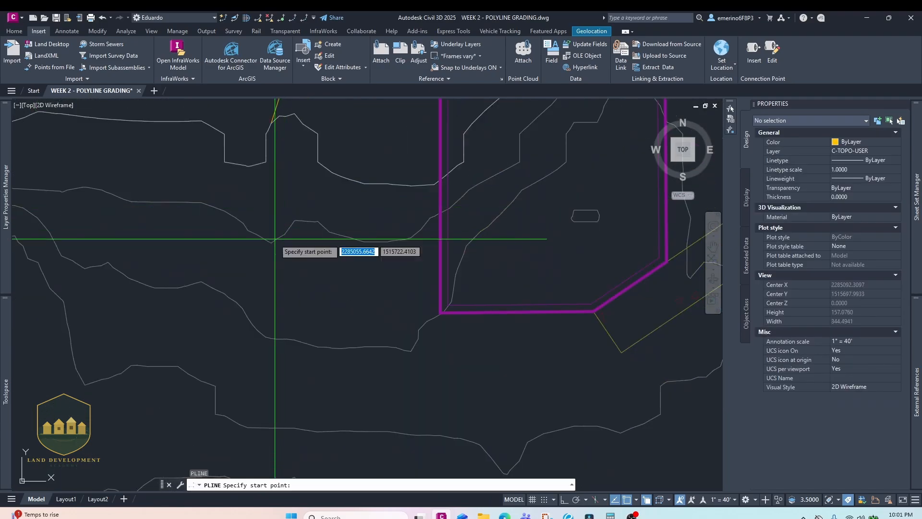
{"action": "left_click", "coordinate": [278, 238]}
{"action": "scroll", "coordinate": [313, 284], "scroll_direction": "down", "scroll_amount": 4}
{"action": "middle_click_drag", "start_coordinate": [314, 284], "coordinate": [272, 203]}
{"action": "scroll", "coordinate": [272, 202], "scroll_direction": "down", "scroll_amount": 4}
{"action": "scroll", "coordinate": [332, 254], "scroll_direction": "up", "scroll_amount": 4}
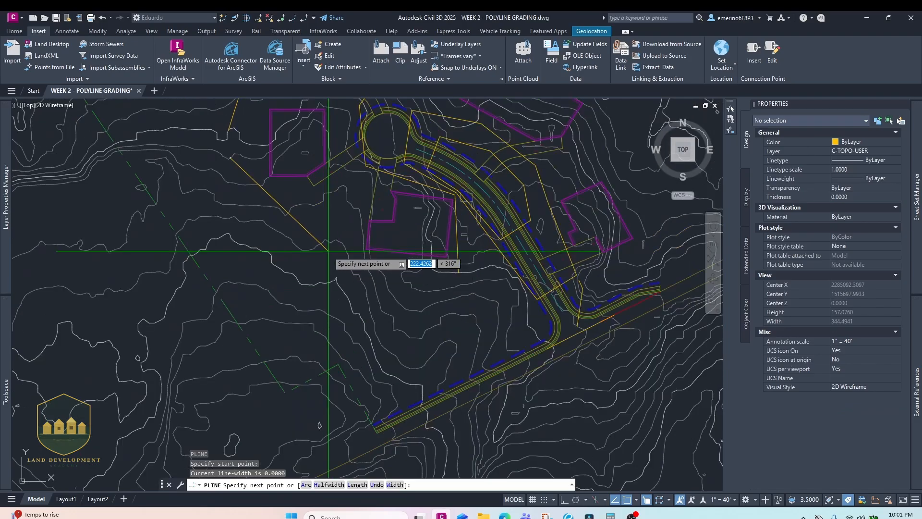
{"action": "left_click", "coordinate": [340, 265]}
{"action": "scroll", "coordinate": [489, 298], "scroll_direction": "up", "scroll_amount": 4}
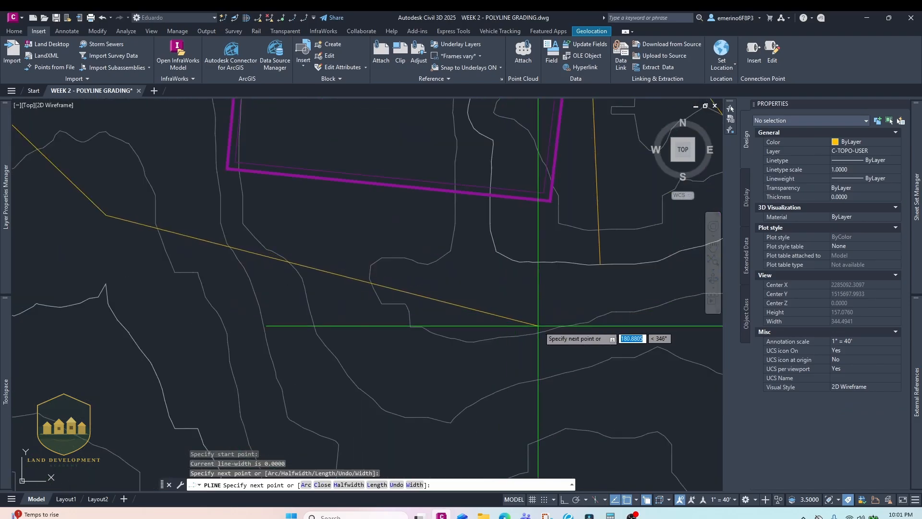
{"action": "left_click", "coordinate": [612, 312]}
{"action": "key", "text": "Escape"}
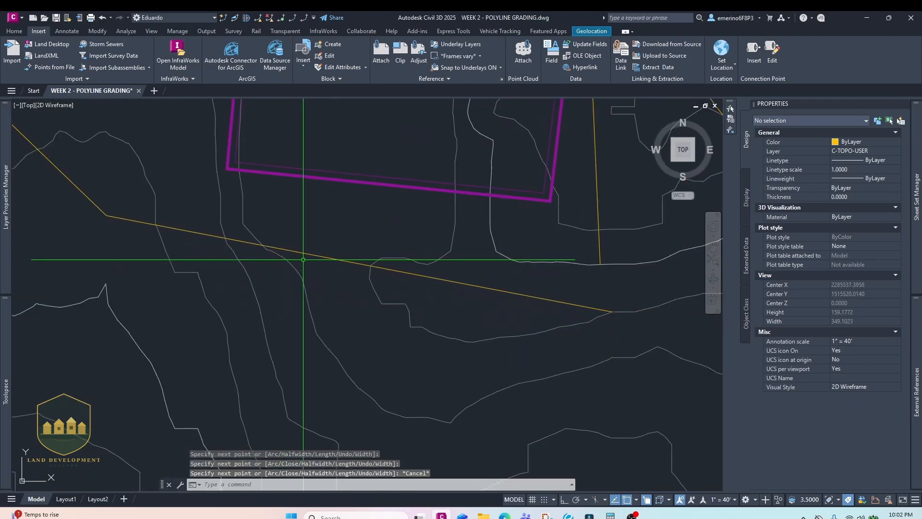
- Offset the new 326 polyline southward to make three successive parallel copies spaced 2 ft apart
{"action": "left_click", "coordinate": [307, 254]}
{"action": "middle_click_drag", "start_coordinate": [301, 281], "coordinate": [387, 250]}
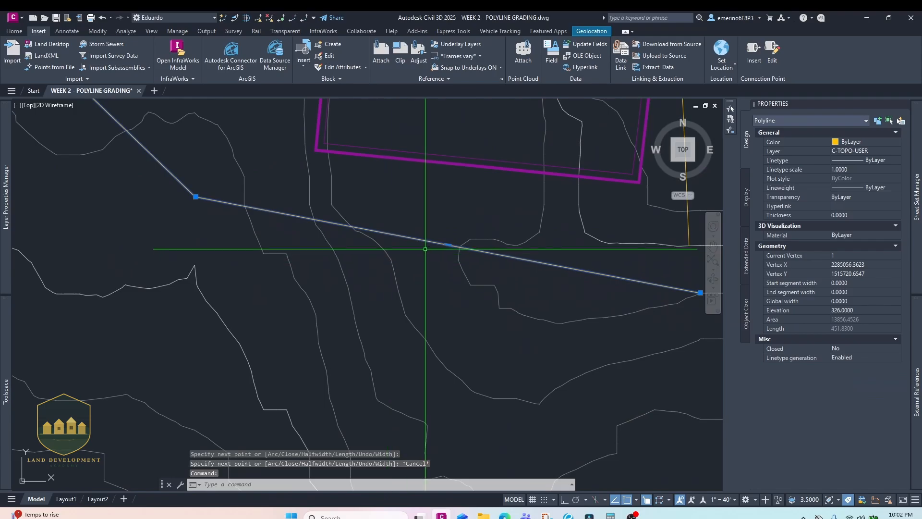
{"action": "type", "text": "o"}
{"action": "key", "text": "Return"}
{"action": "key", "text": "Return"}
{"action": "type", "text": "2"}
{"action": "key", "text": "Return"}
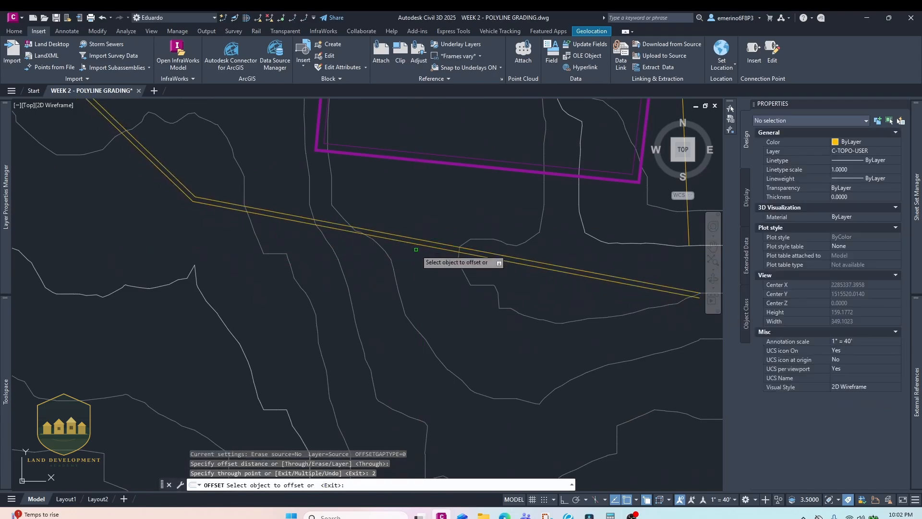
{"action": "left_click", "coordinate": [414, 249]}
{"action": "type", "text": "2"}
{"action": "key", "text": "Return"}
{"action": "left_click", "coordinate": [414, 249]}
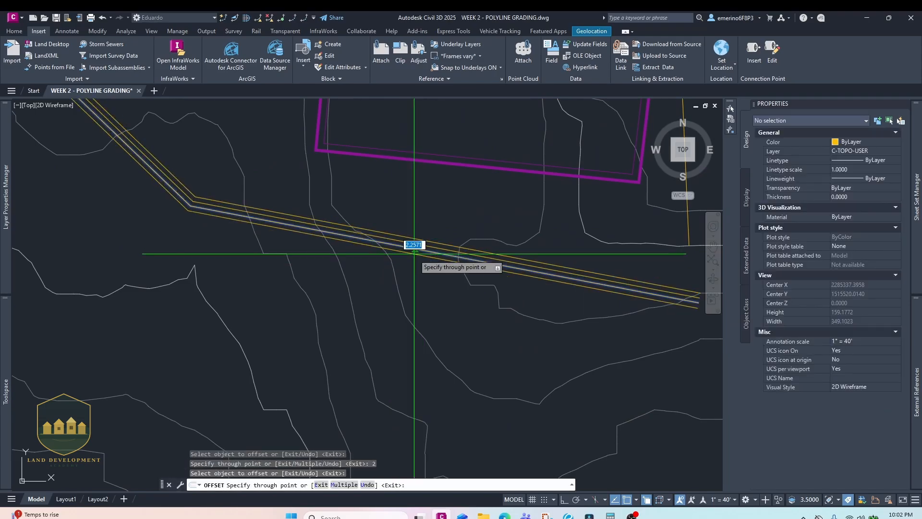
{"action": "left_click", "coordinate": [414, 254]}
{"action": "mouse_move", "coordinate": [461, 282]}
{"action": "middle_mouse_down"}
{"action": "mouse_move", "coordinate": [350, 304]}
{"action": "mouse_move", "coordinate": [447, 313]}
{"action": "middle_mouse_up"}
{"action": "scroll", "coordinate": [350, 305], "scroll_direction": "down", "scroll_amount": 2}
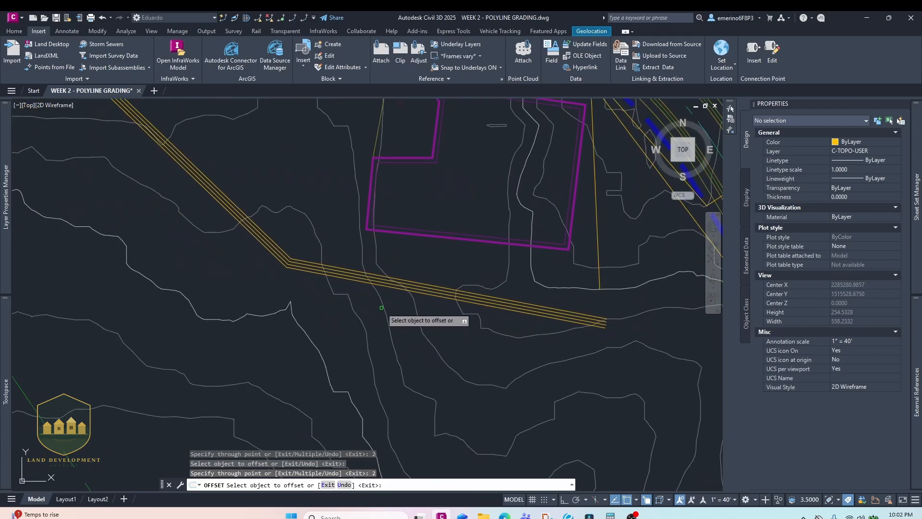
{"action": "scroll", "coordinate": [413, 309], "scroll_direction": "up", "scroll_amount": 4}
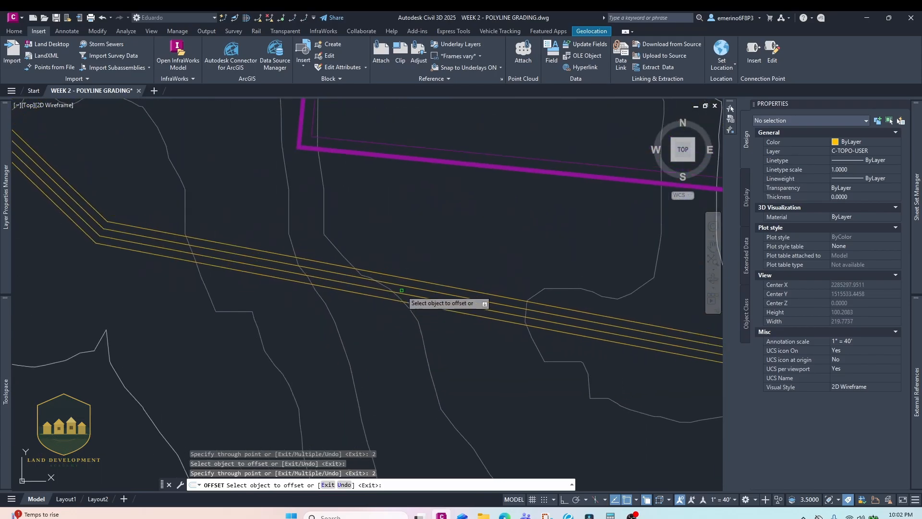
{"action": "key", "text": "Escape"}
- Break each of the three offset polylines where it meets its existing contour southwest of the southern house, each break farther west
{"action": "type", "text": "BR"}
{"action": "key", "text": "Return"}
{"action": "scroll", "coordinate": [391, 293], "scroll_direction": "up", "scroll_amount": 2}
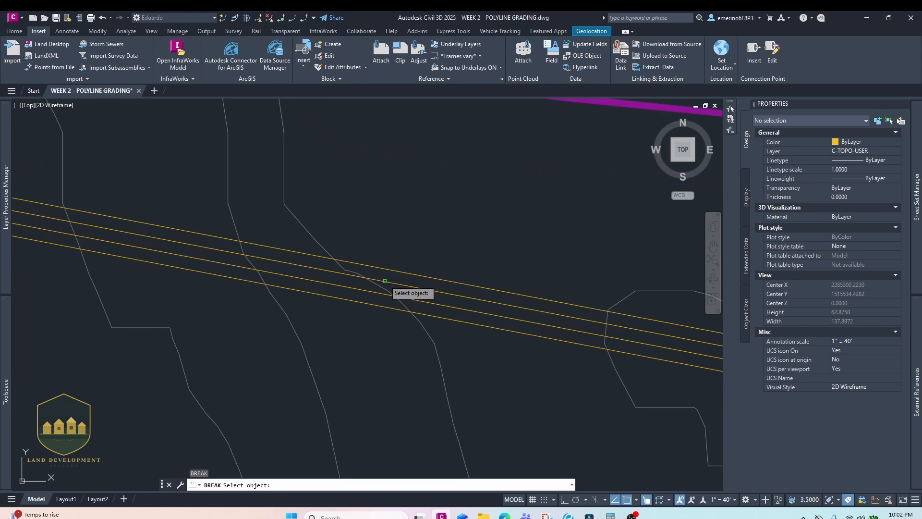
{"action": "left_click", "coordinate": [371, 289]}
{"action": "key", "text": "Return"}
{"action": "left_click", "coordinate": [279, 274]}
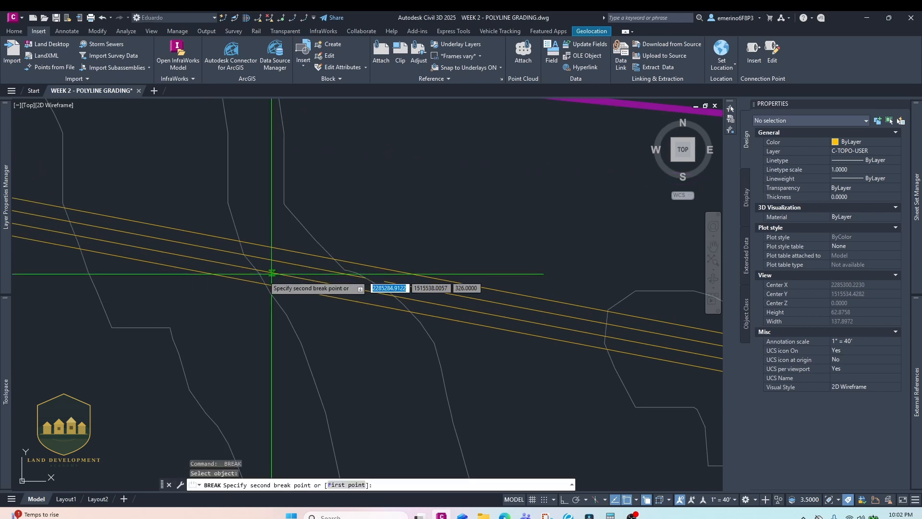
{"action": "left_click", "coordinate": [257, 270]}
{"action": "key", "text": "Return"}
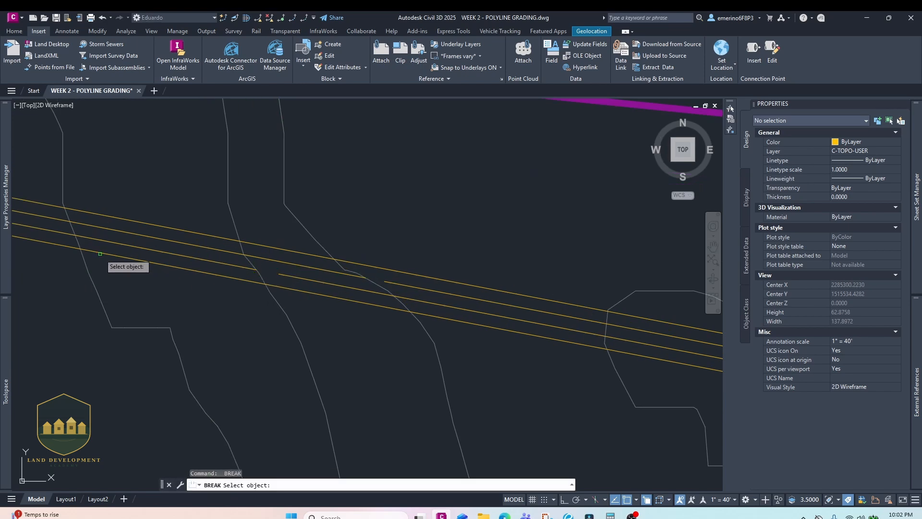
{"action": "left_click", "coordinate": [100, 253]}
{"action": "left_click", "coordinate": [80, 249]}
{"action": "key", "text": "Escape"}
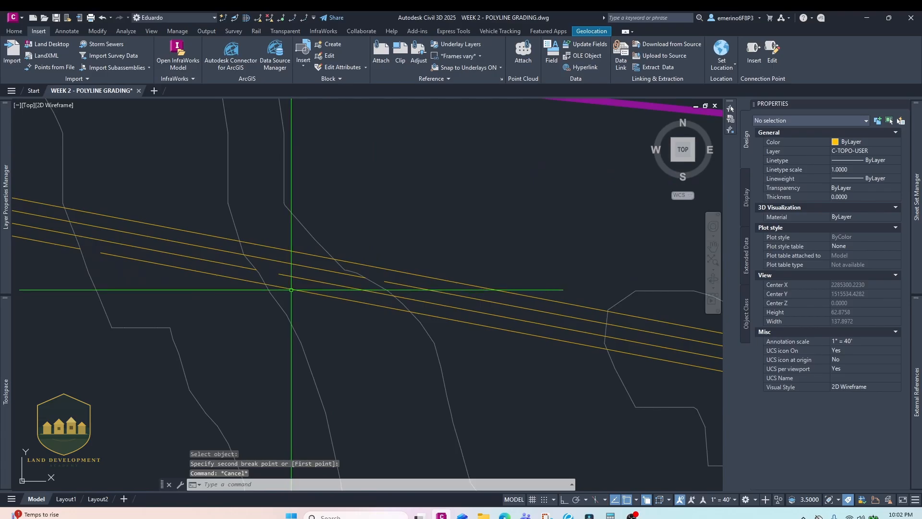
- Erase the three leftover offset segments east of the breaks
{"action": "left_click", "coordinate": [292, 285]}
{"action": "left_click", "coordinate": [297, 278]}
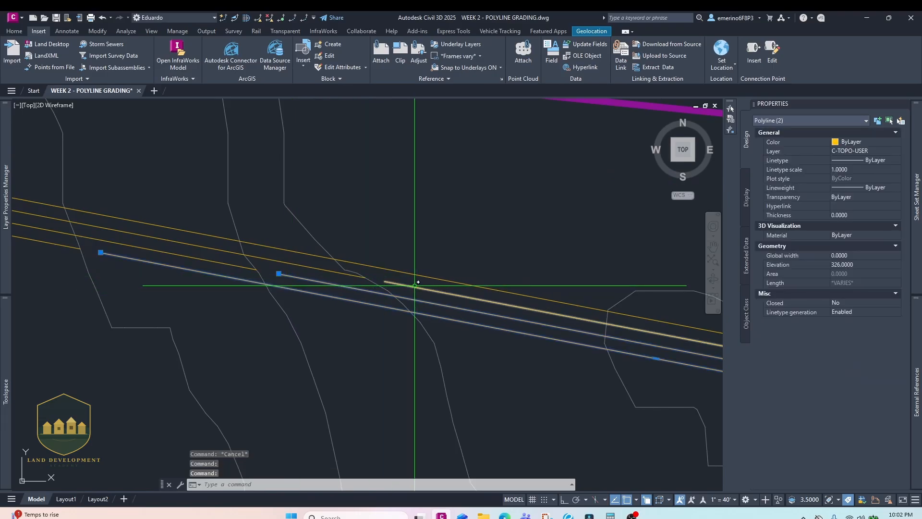
{"action": "left_click", "coordinate": [391, 284]}
{"action": "type", "text": "E"}
{"action": "key", "text": "Return"}
{"action": "scroll", "coordinate": [305, 311], "scroll_direction": "down", "scroll_amount": 3}
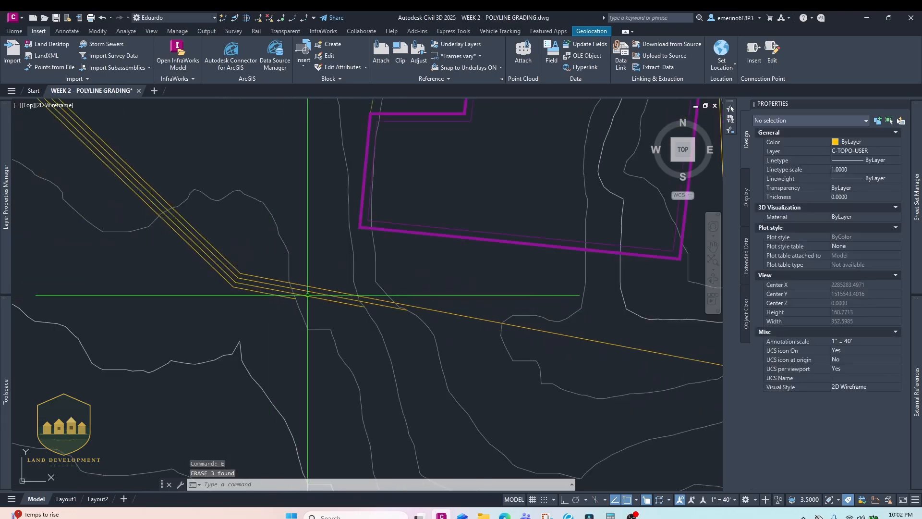
{"action": "scroll", "coordinate": [274, 305], "scroll_direction": "up", "scroll_amount": 3}
{"action": "middle_click_drag", "start_coordinate": [219, 305], "coordinate": [236, 320]}
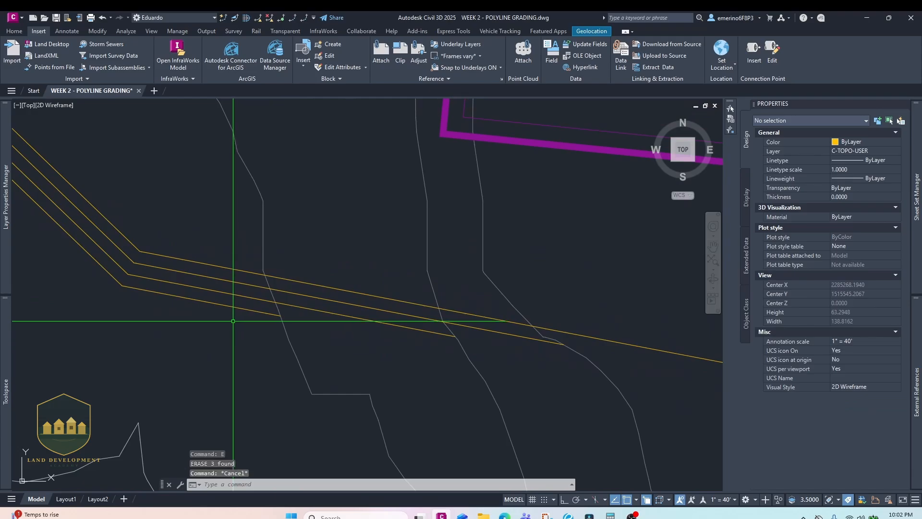
{"action": "key", "text": "Escape"}
{"action": "key", "text": "Escape"}
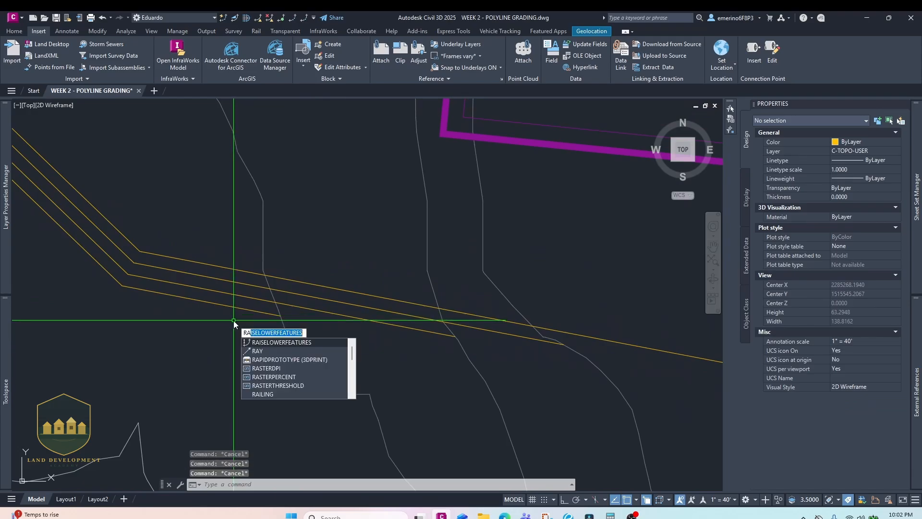
{"action": "left_click", "coordinate": [303, 343]}
{"action": "middle_click_drag", "start_coordinate": [220, 331], "coordinate": [287, 345]}
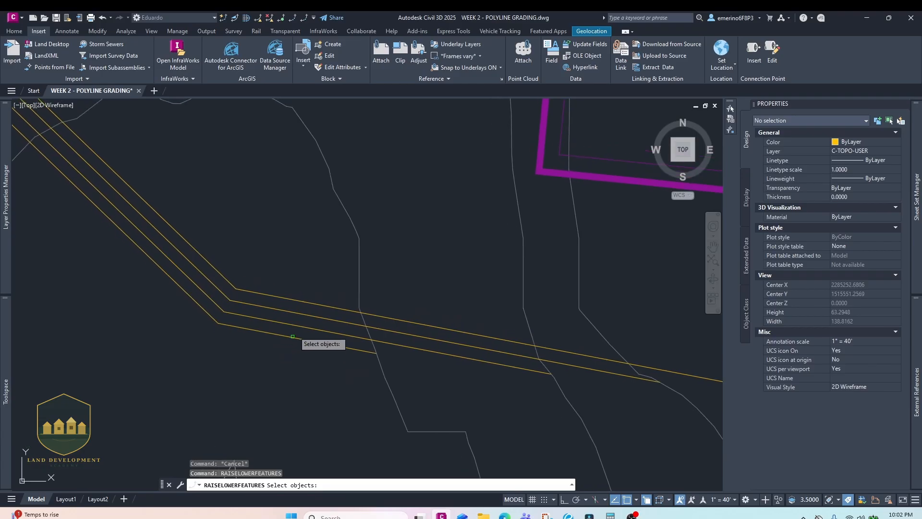
{"action": "key", "text": "Escape"}
- Select the two offset polylines nearest the original 326 polyline
{"action": "left_click", "coordinate": [304, 315]}
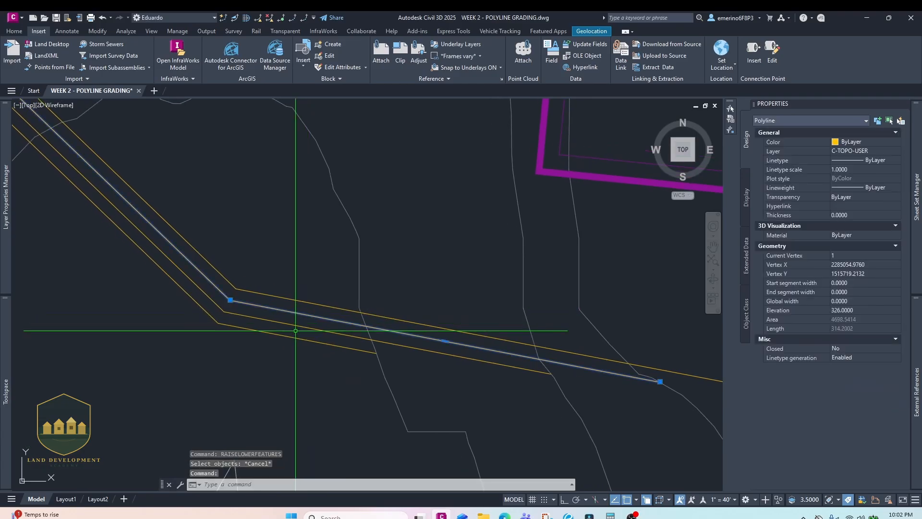
{"action": "left_click", "coordinate": [295, 325]}
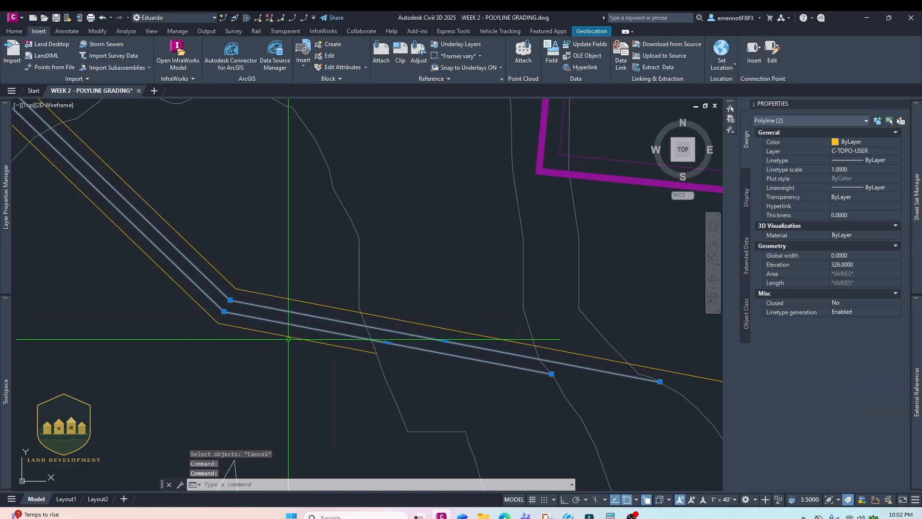
{"action": "left_click", "coordinate": [288, 339]}
{"action": "left_click", "coordinate": [274, 334]}
{"action": "scroll", "coordinate": [313, 324], "scroll_direction": "down", "scroll_amount": 2}
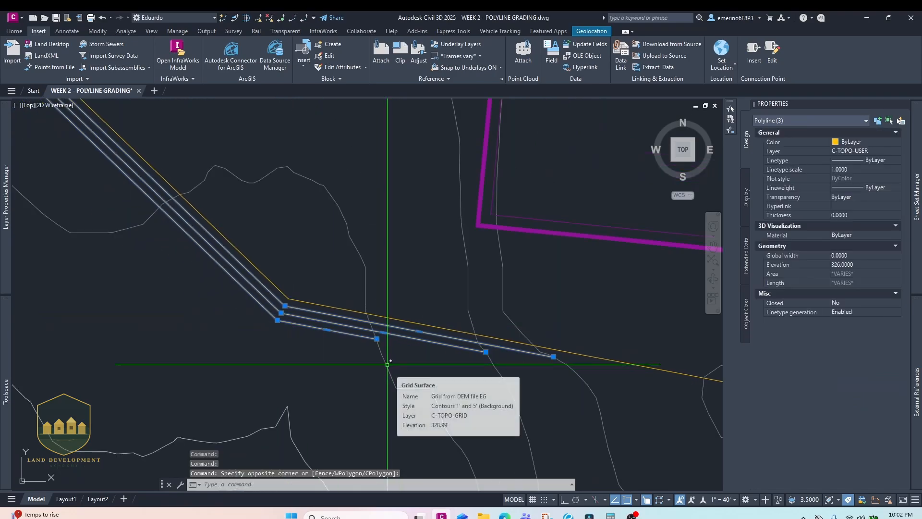
{"action": "key", "text": "Escape"}
{"action": "key", "text": "Escape"}
- Raise the three southwestern polylines of the parallel group by 1.00' with RAISELOWERFEATURES
{"action": "type", "text": "raiselowerfeatures"}
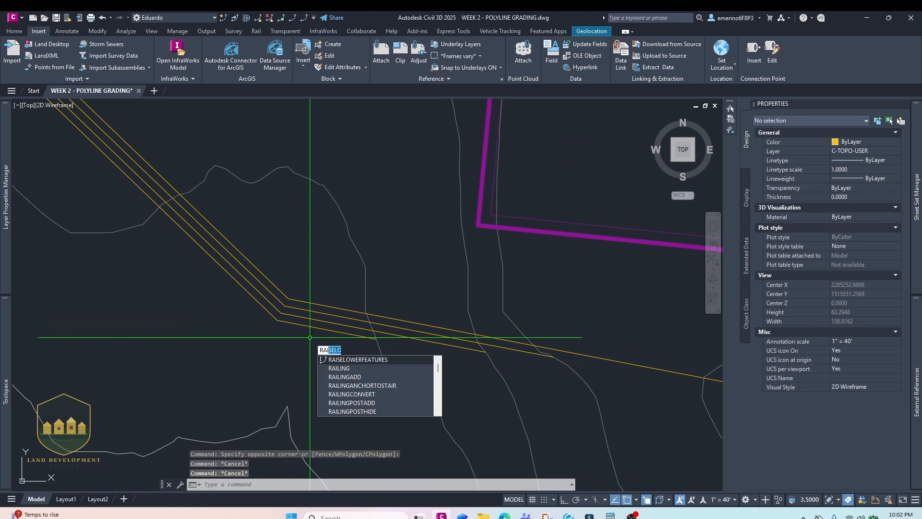
{"action": "key", "text": "Return"}
{"action": "scroll", "coordinate": [320, 331], "scroll_direction": "up", "scroll_amount": 2}
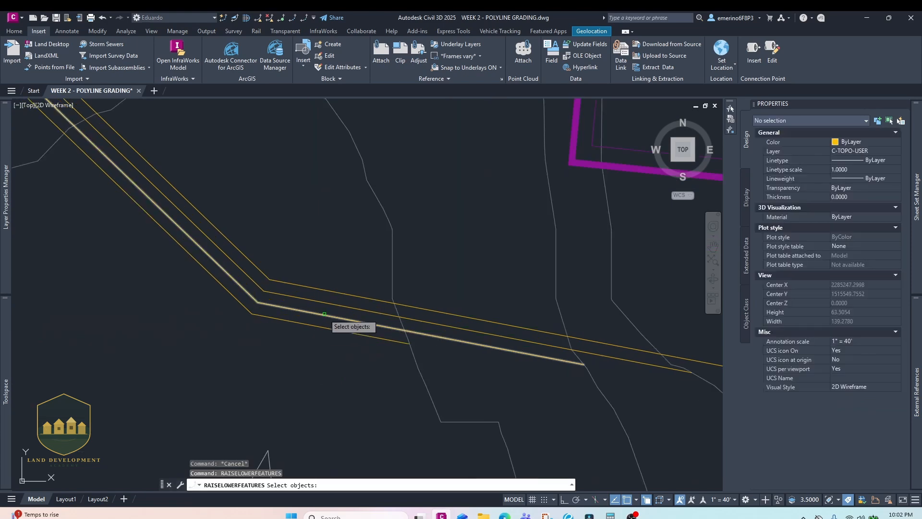
{"action": "left_click", "coordinate": [327, 304]}
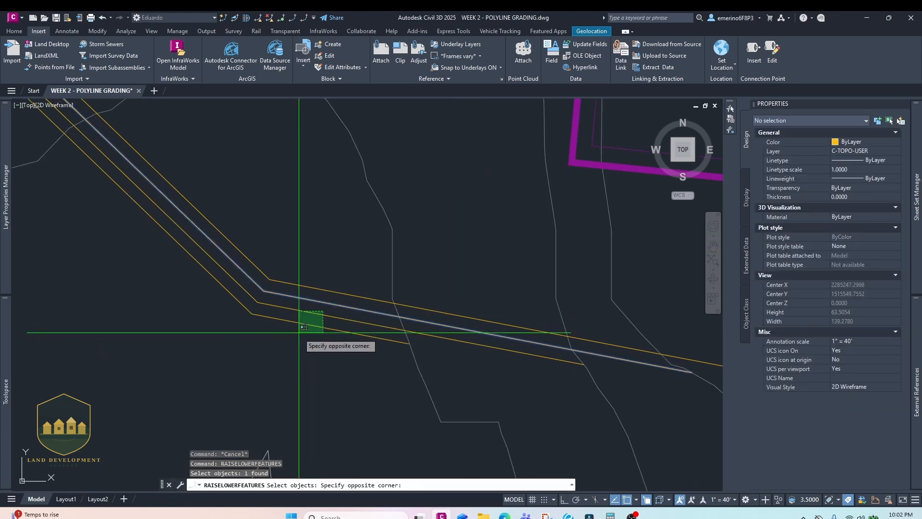
{"action": "left_click", "coordinate": [299, 333]}
{"action": "key", "text": "Return"}
{"action": "key", "text": "Return"}
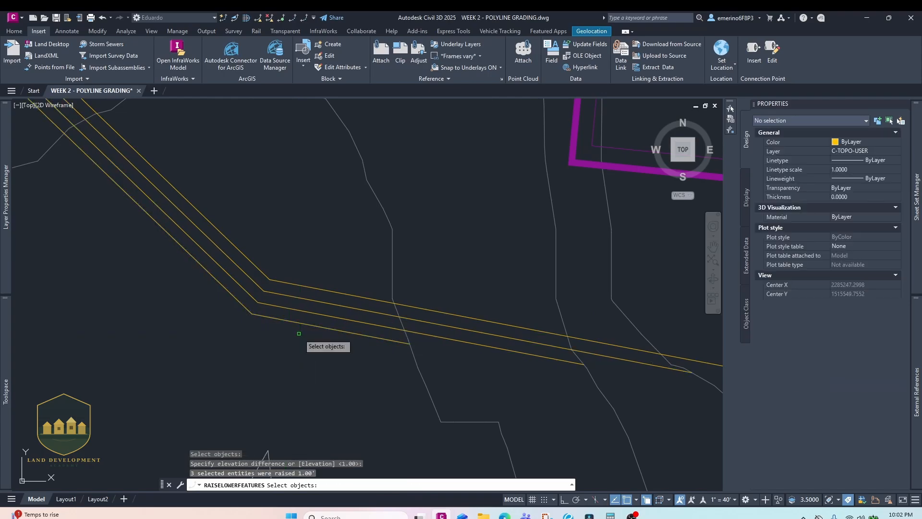
- Reuse the previous selection without its innermost polyline and raise the two outer southwestern polylines by another 1.00'
{"action": "type", "text": "p"}
{"action": "key", "text": "Return"}
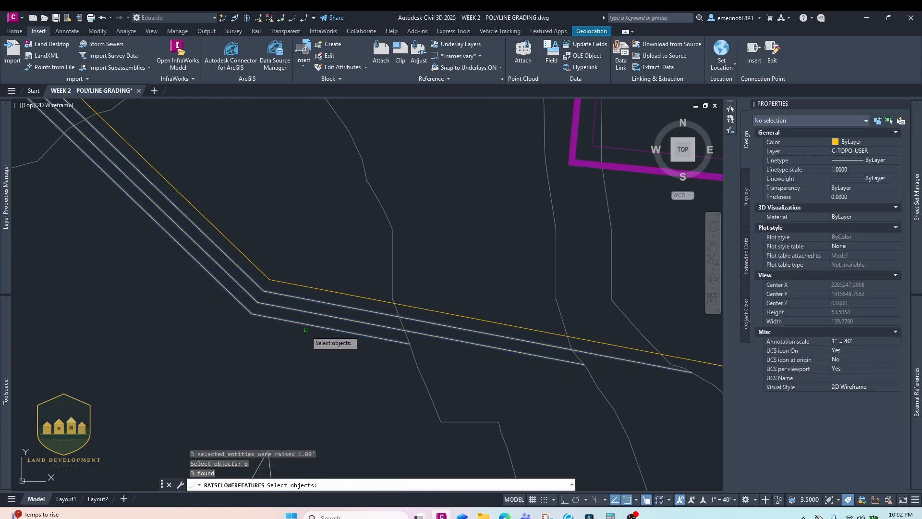
{"action": "scroll", "coordinate": [354, 304], "scroll_direction": "up", "scroll_amount": 2}
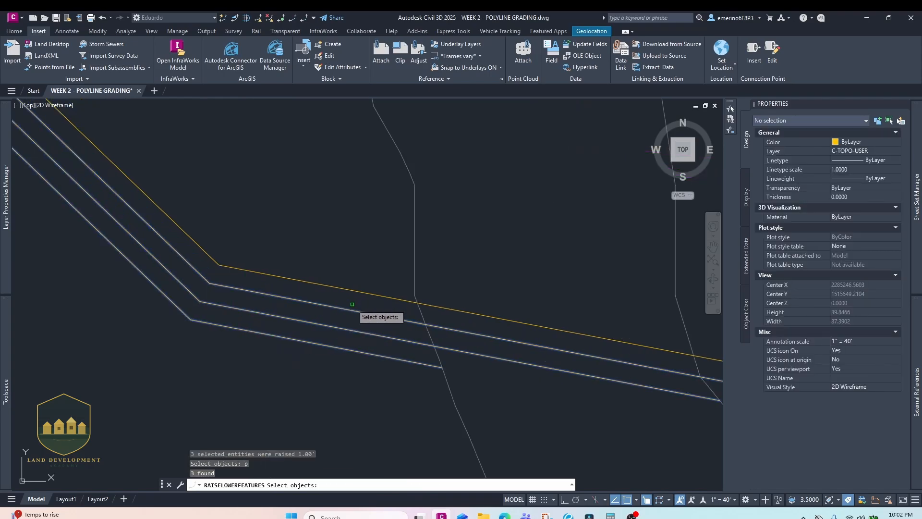
{"action": "left_click", "coordinate": [353, 304]}
{"action": "left_click", "coordinate": [338, 309]}
{"action": "key", "text": "Return"}
{"action": "key", "text": "Return"}
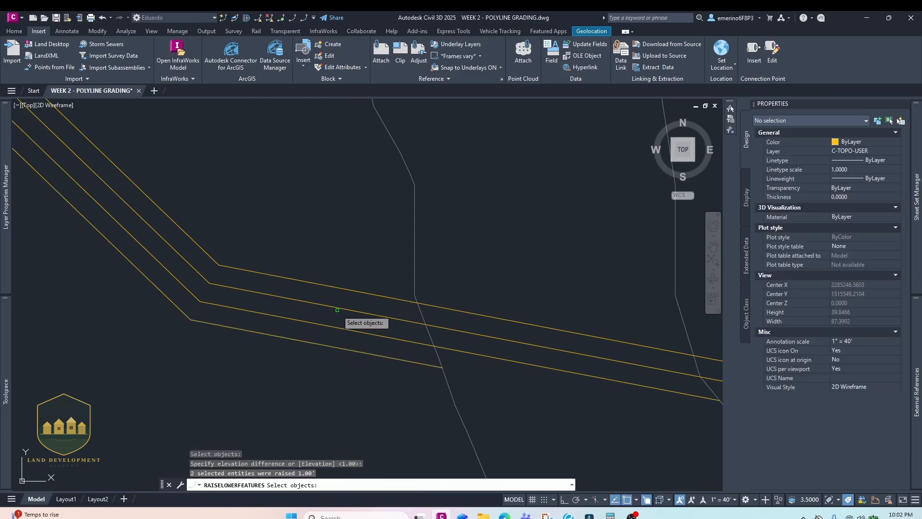
- Raise only the outermost southwestern polyline by a further 1.00', end the command and check that polyline's elevation
{"action": "type", "text": "p"}
{"action": "key", "text": "Return"}
{"action": "left_click", "coordinate": [333, 315], "text": "shift"}
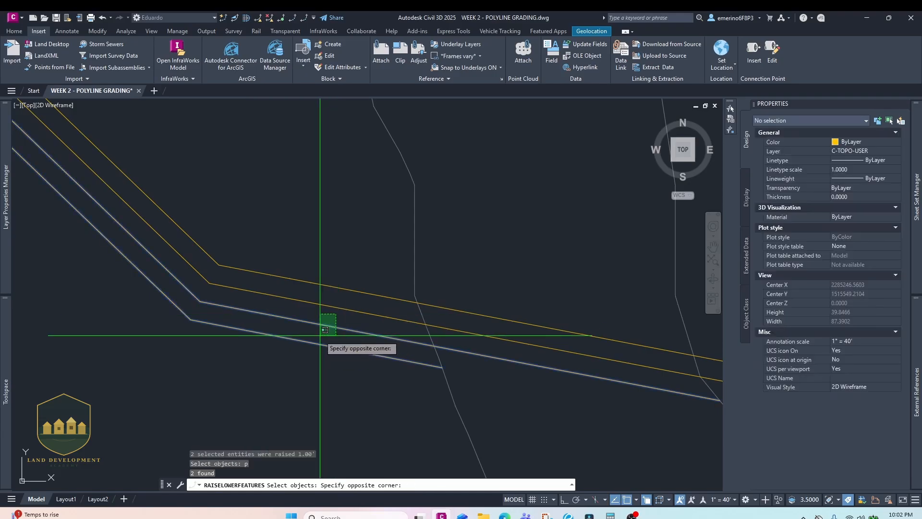
{"action": "left_click", "coordinate": [320, 334], "text": "shift"}
{"action": "key", "text": "Return"}
{"action": "key", "text": "Return"}
{"action": "key", "text": "Escape"}
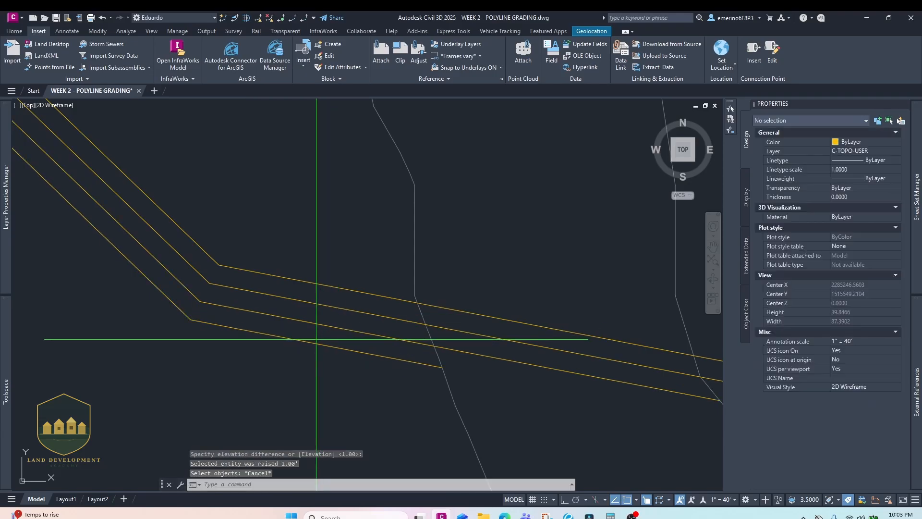
{"action": "left_click", "coordinate": [319, 342]}
{"action": "left_click", "coordinate": [303, 348]}
{"action": "scroll", "coordinate": [303, 348], "scroll_direction": "down", "scroll_amount": 5}
{"action": "key", "text": "Escape"}
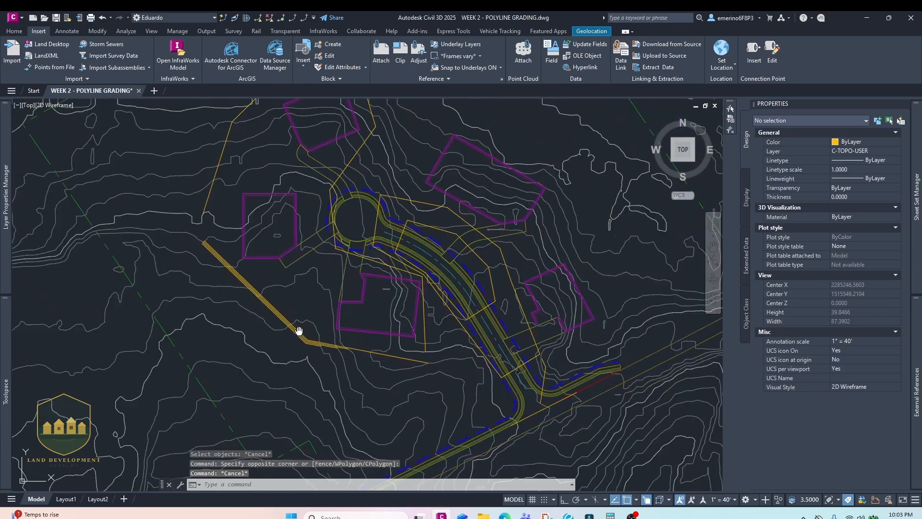
- Break the outermost elevation 329 polyline where it meets the existing contour and erase its northwestern piece
{"action": "scroll", "coordinate": [298, 330], "scroll_direction": "up", "scroll_amount": 3}
{"action": "scroll", "coordinate": [280, 326], "scroll_direction": "up", "scroll_amount": 5}
{"action": "type", "text": "br"}
{"action": "key", "text": "Return"}
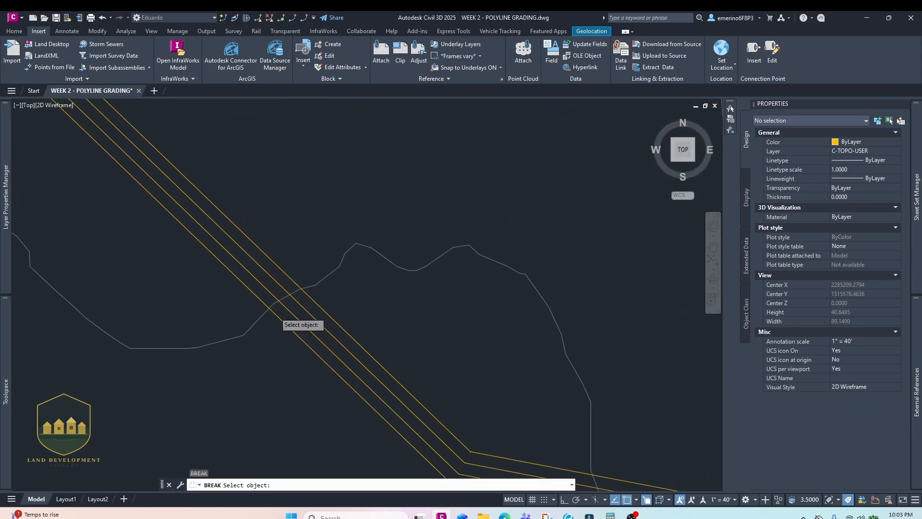
{"action": "scroll", "coordinate": [268, 303], "scroll_direction": "up", "scroll_amount": 1}
{"action": "left_click", "coordinate": [255, 295]}
{"action": "left_click", "coordinate": [260, 300]}
{"action": "key", "text": "Escape"}
{"action": "left_click", "coordinate": [248, 288]}
{"action": "type", "text": "e"}
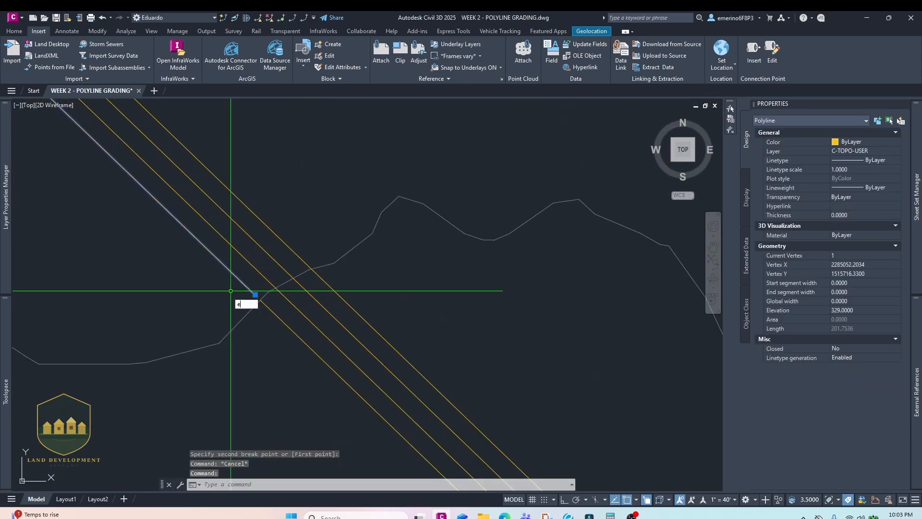
{"action": "key", "text": "Return"}
- Break the elevation 328 polyline at its matching existing contour and erase the piece continuing northwest
{"action": "scroll", "coordinate": [215, 296], "scroll_direction": "down", "scroll_amount": 2}
{"action": "scroll", "coordinate": [207, 299], "scroll_direction": "down", "scroll_amount": 4}
{"action": "key", "text": "Escape"}
{"action": "scroll", "coordinate": [247, 286], "scroll_direction": "up", "scroll_amount": 4}
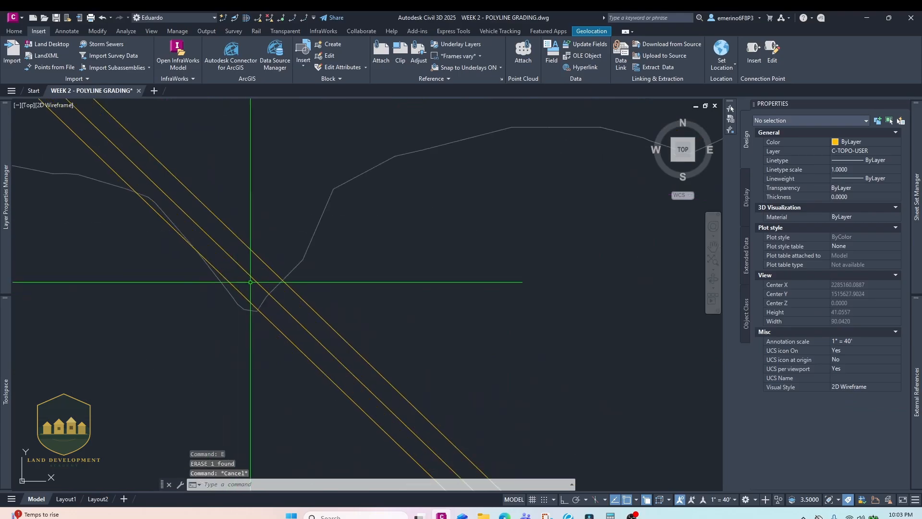
{"action": "type", "text": "br"}
{"action": "key", "text": "Return"}
{"action": "left_click", "coordinate": [256, 308]}
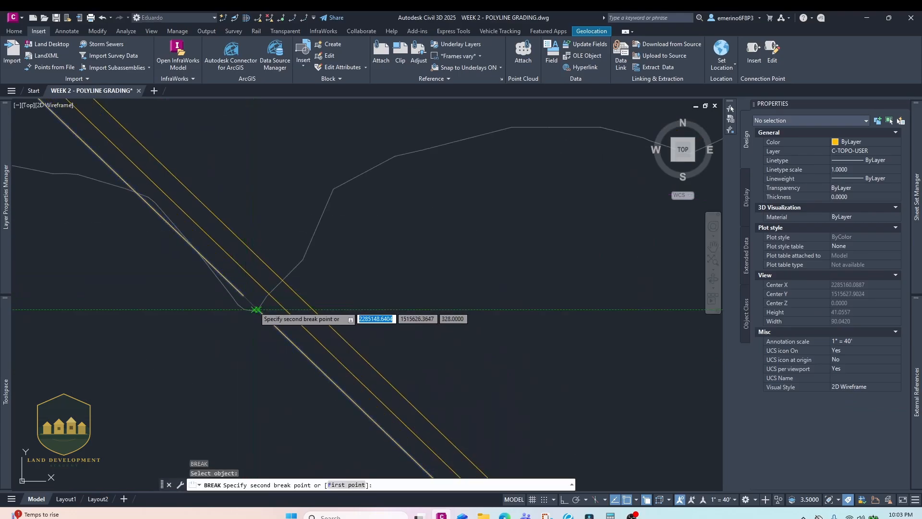
{"action": "left_click", "coordinate": [243, 295]}
{"action": "key", "text": "Escape"}
{"action": "left_click", "coordinate": [230, 282]}
{"action": "type", "text": "e"}
{"action": "key", "text": "Return"}
- Break the elevation 327 polyline at the existing contour southwest of the pad and erase its northwestern piece
{"action": "scroll", "coordinate": [212, 294], "scroll_direction": "down", "scroll_amount": 4}
{"action": "middle_click_drag", "start_coordinate": [263, 328], "coordinate": [415, 418]}
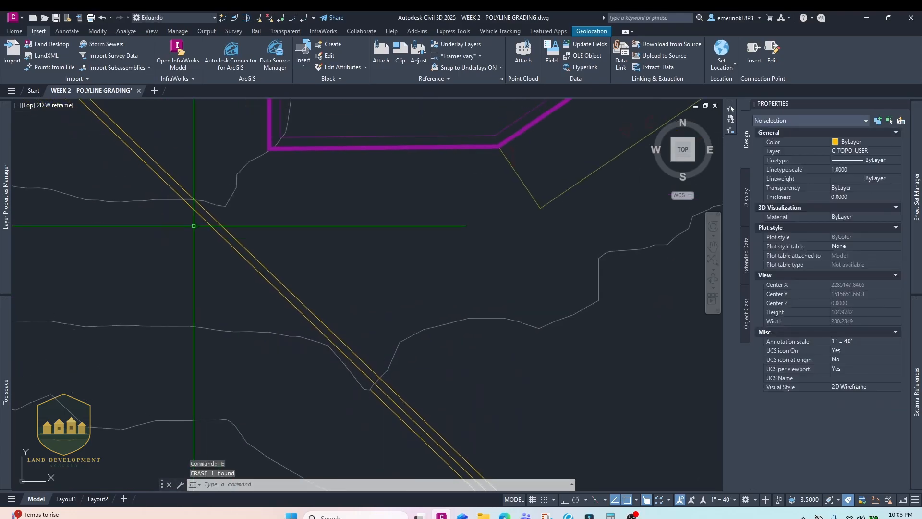
{"action": "middle_click_drag", "start_coordinate": [193, 230], "coordinate": [210, 269]}
{"action": "key", "text": "Escape"}
{"action": "type", "text": "br"}
{"action": "key", "text": "Return"}
{"action": "scroll", "coordinate": [204, 238], "scroll_direction": "up", "scroll_amount": 4}
{"action": "left_click", "coordinate": [198, 231]}
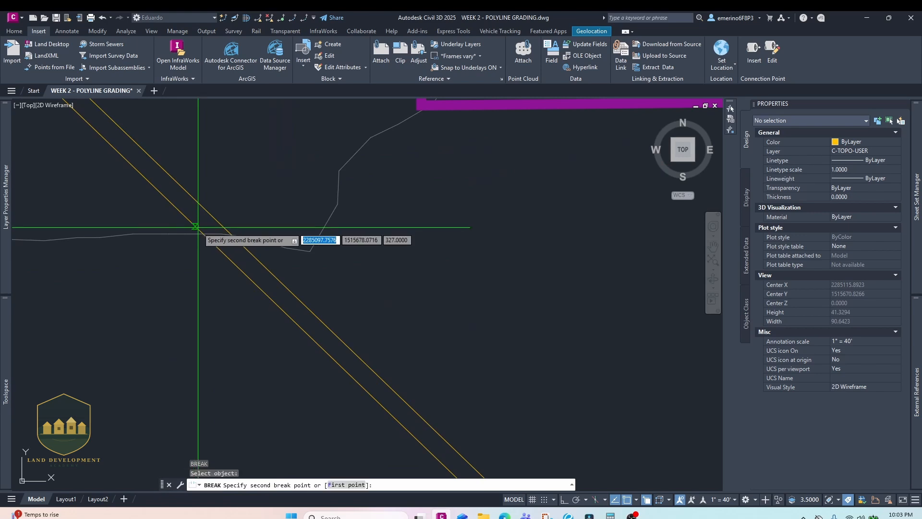
{"action": "left_click", "coordinate": [203, 232]}
{"action": "left_click", "coordinate": [192, 221]}
{"action": "type", "text": "e"}
{"action": "key", "text": "Return"}
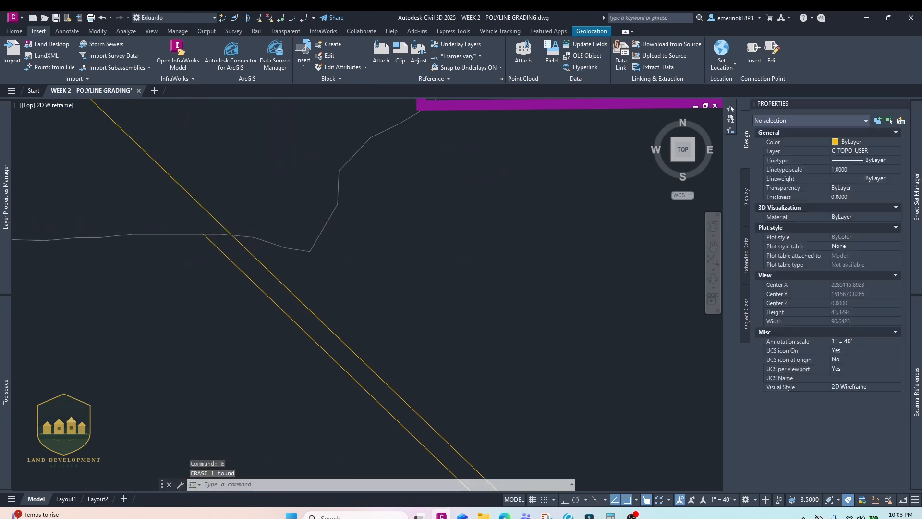
- Examine the trimmed grading polylines, the road layout and the existing contours around the eastern pad
{"action": "scroll", "coordinate": [178, 232], "scroll_direction": "down", "scroll_amount": 5}
{"action": "middle_click_drag", "start_coordinate": [265, 290], "coordinate": [218, 246]}
{"action": "scroll", "coordinate": [219, 247], "scroll_direction": "down", "scroll_amount": 2}
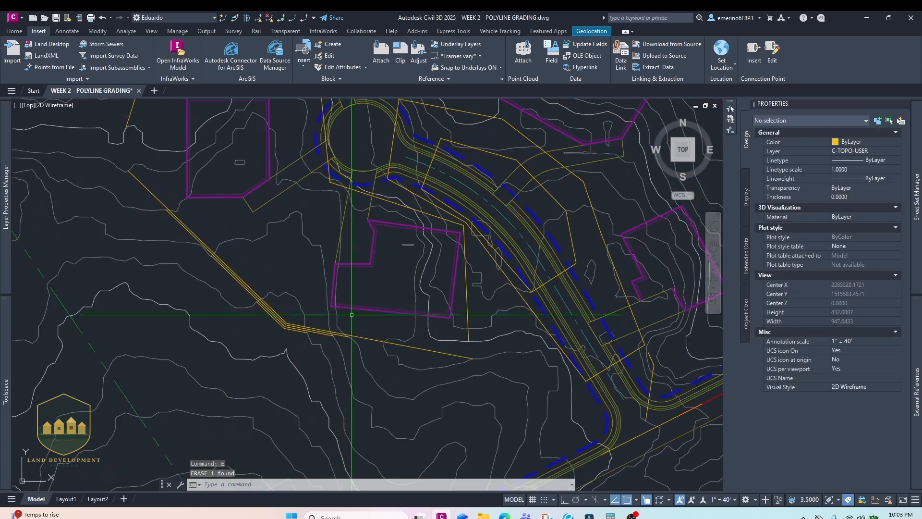
{"action": "scroll", "coordinate": [323, 325], "scroll_direction": "down", "scroll_amount": 2}
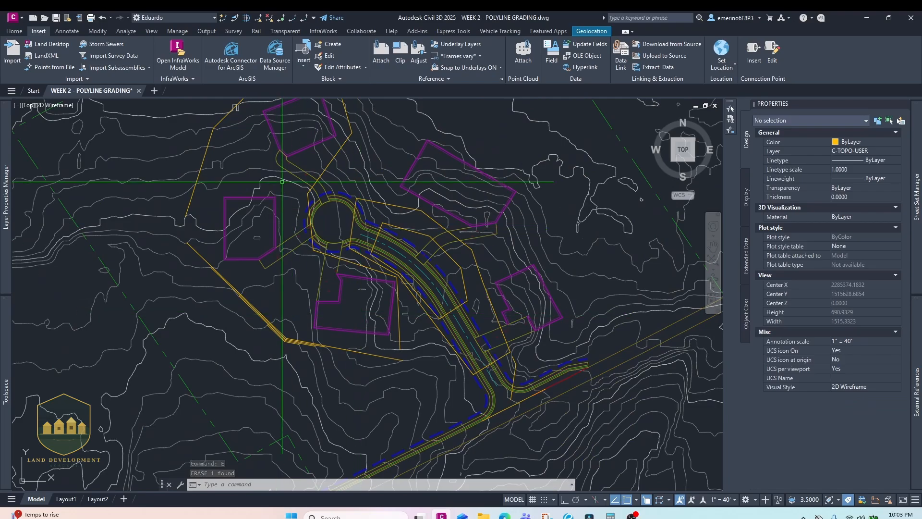
{"action": "mouse_move", "coordinate": [365, 215]}
{"action": "middle_mouse_down"}
{"action": "mouse_move", "coordinate": [331, 280]}
{"action": "mouse_move", "coordinate": [232, 308]}
{"action": "middle_mouse_up"}
{"action": "middle_click_drag", "start_coordinate": [355, 329], "coordinate": [313, 296]}
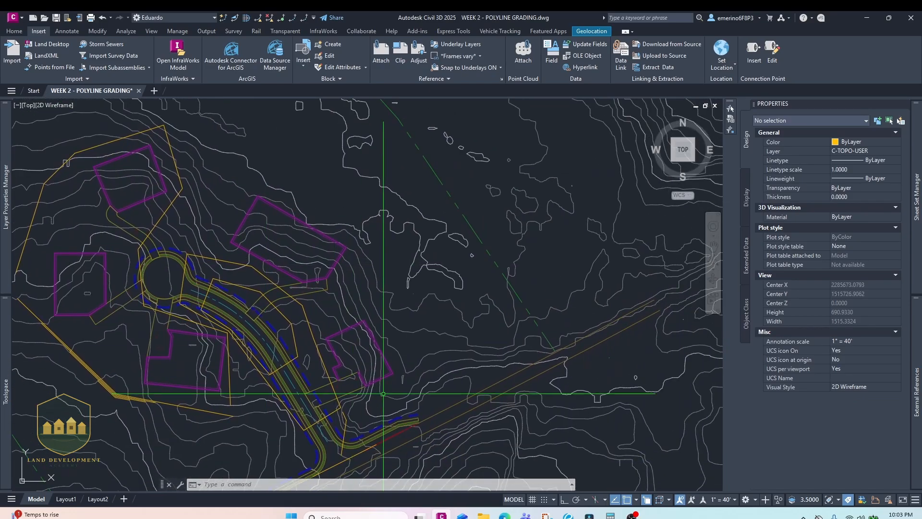
{"action": "middle_click_drag", "start_coordinate": [348, 385], "coordinate": [337, 338]}
{"action": "scroll", "coordinate": [336, 338], "scroll_direction": "up", "scroll_amount": 1}
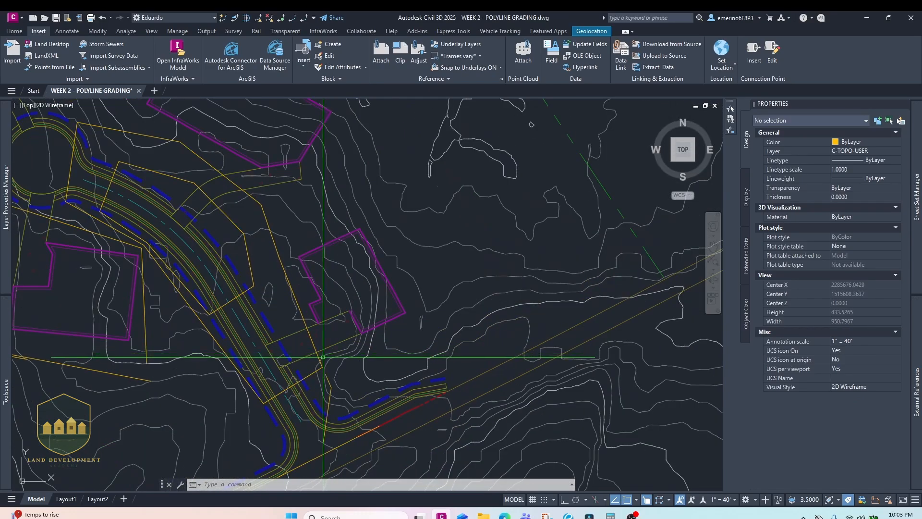
{"action": "scroll", "coordinate": [315, 342], "scroll_direction": "up", "scroll_amount": 1}
{"action": "scroll", "coordinate": [288, 381], "scroll_direction": "up", "scroll_amount": 2}
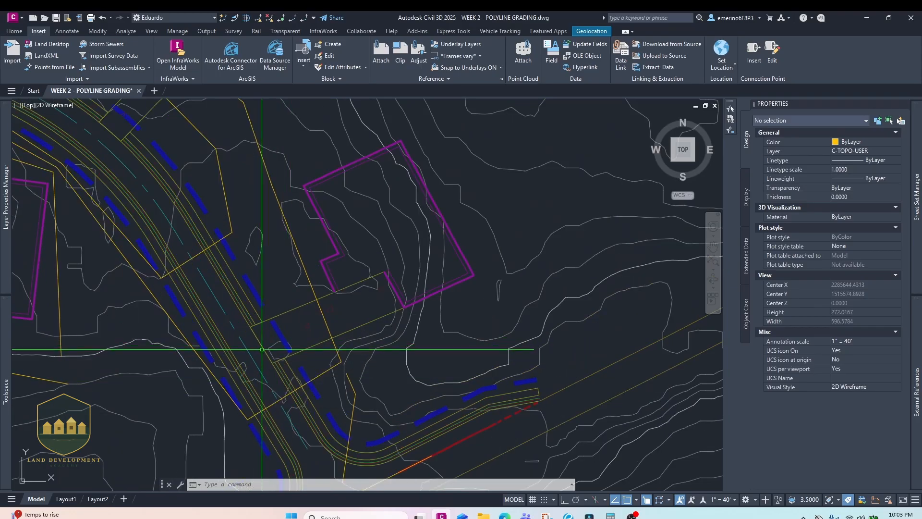
{"action": "middle_click_drag", "start_coordinate": [301, 328], "coordinate": [130, 381]}
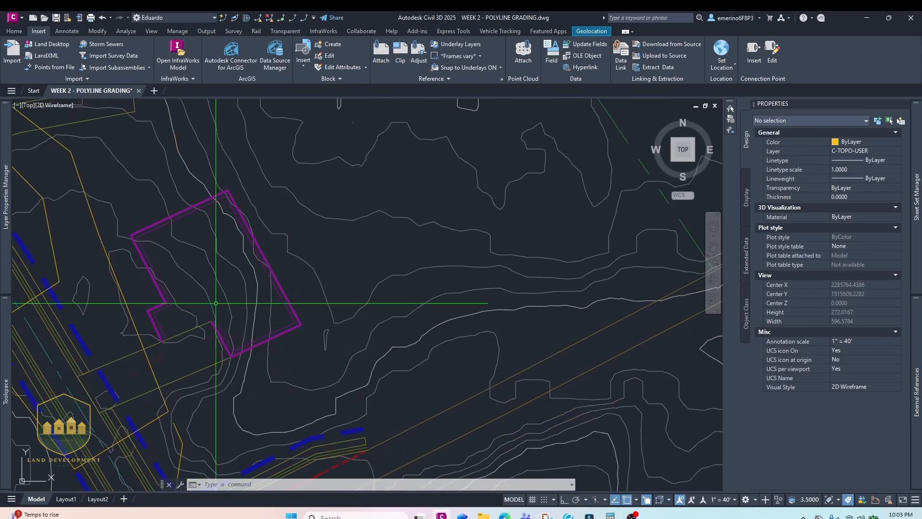
{"action": "middle_click_drag", "start_coordinate": [251, 283], "coordinate": [217, 330]}
{"action": "scroll", "coordinate": [215, 330], "scroll_direction": "down", "scroll_amount": 2}
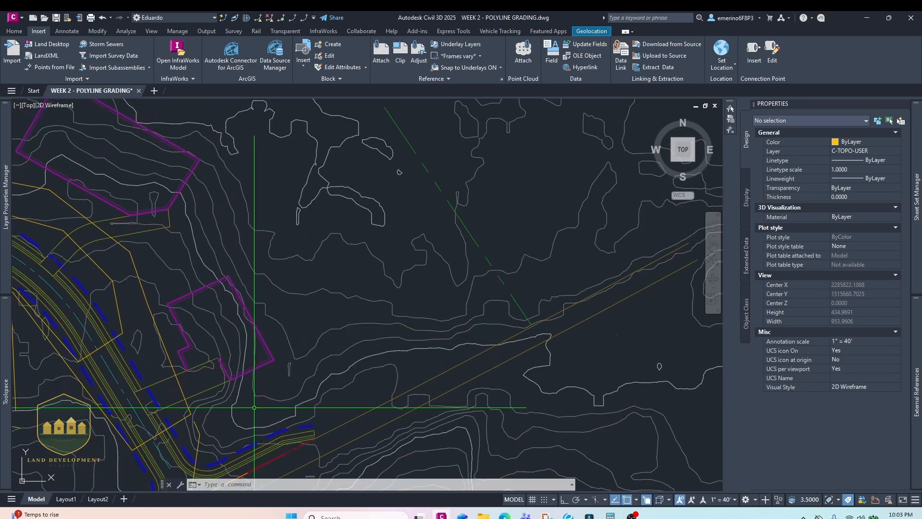
{"action": "middle_click_drag", "start_coordinate": [226, 406], "coordinate": [228, 367]}
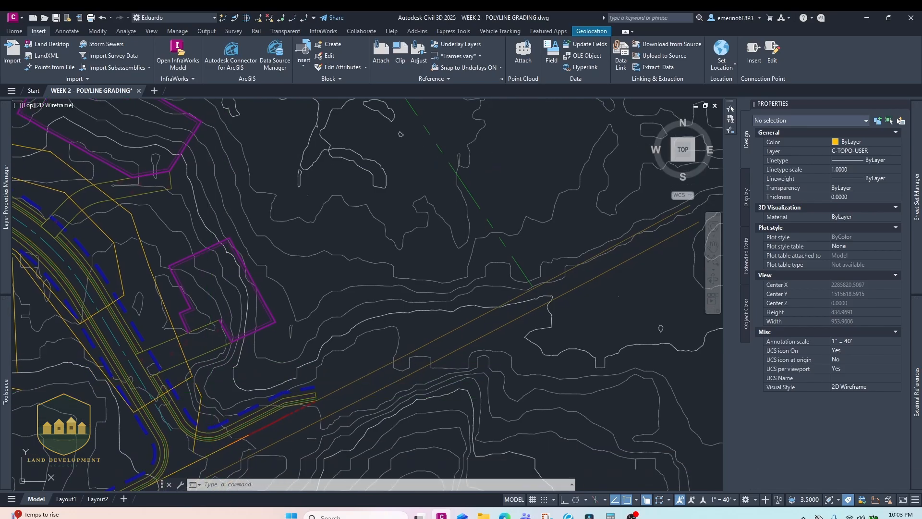
- Stretch the northern end and middle vertices of the elevation 324 polyline at the road bend northeast, around the eastern pad
{"action": "left_click", "coordinate": [199, 390]}
{"action": "left_click", "coordinate": [196, 383]}
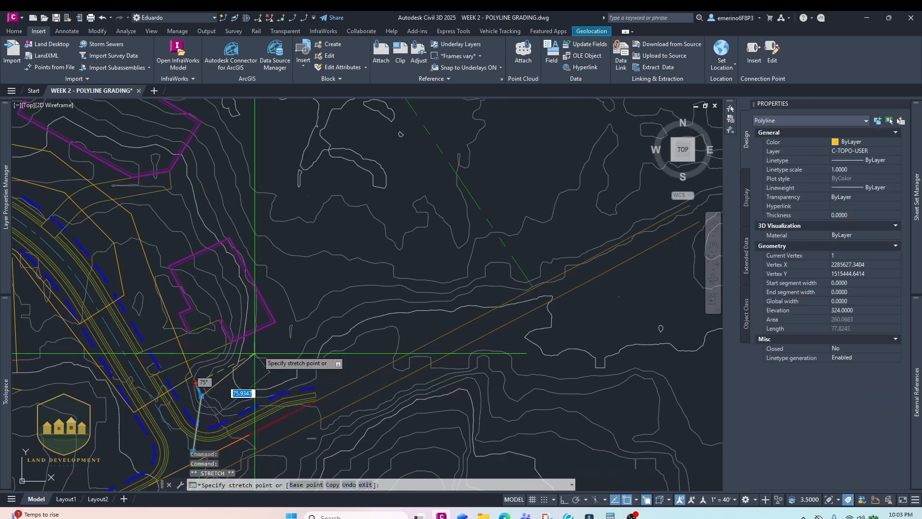
{"action": "left_click", "coordinate": [307, 304]}
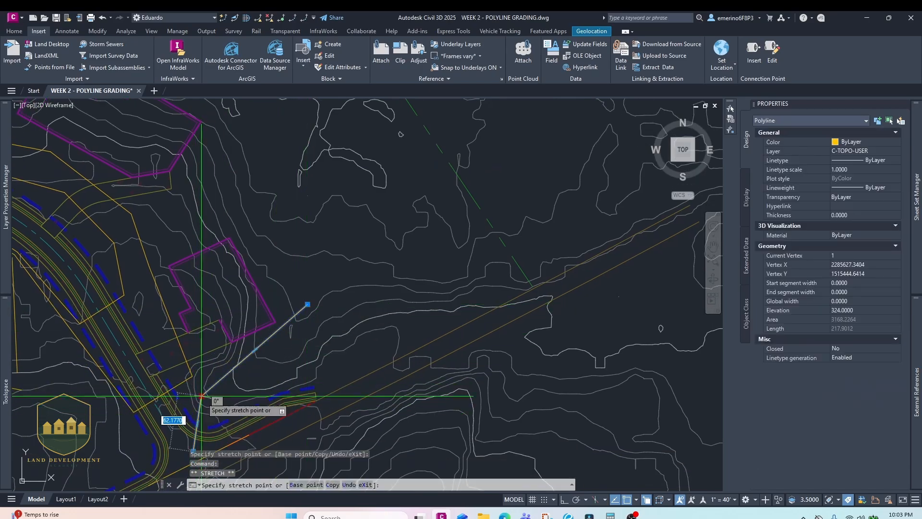
{"action": "left_click", "coordinate": [254, 381]}
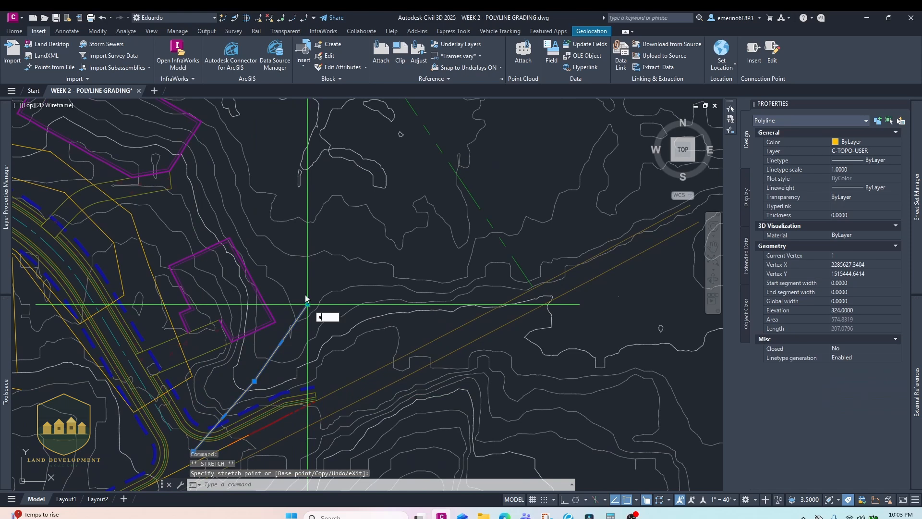
{"action": "left_click", "coordinate": [280, 221]}
{"action": "left_click", "coordinate": [286, 274]}
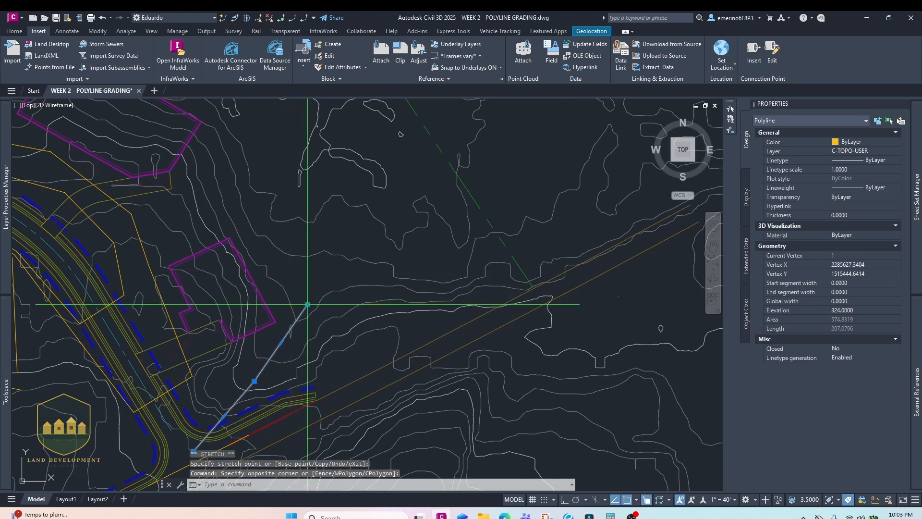
{"action": "type", "text": "a"}
{"action": "left_click", "coordinate": [307, 268]}
{"action": "left_click", "coordinate": [307, 292]}
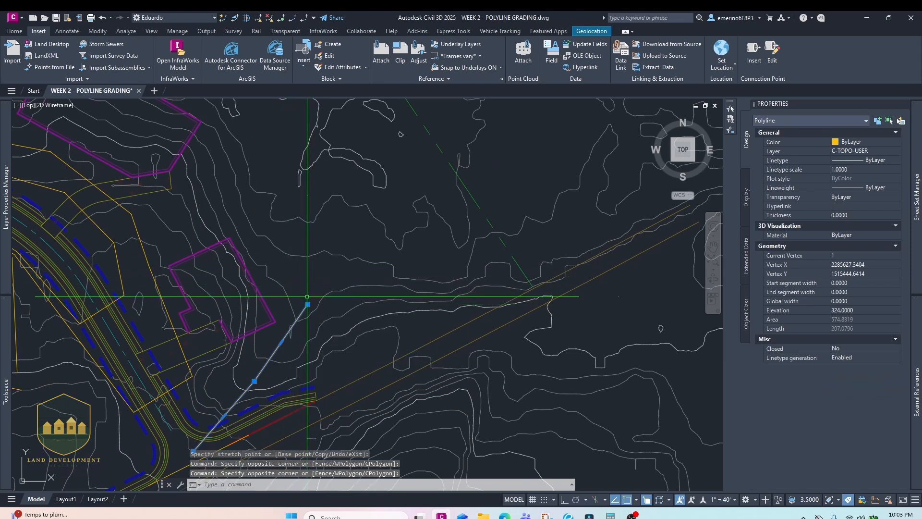
- Extend the elevation 324 polyline by three vertices, running north past the eastern pads and northwest to the northern pad's grading corner
{"action": "mouse_move", "coordinate": [308, 304]}
{"action": "left_click", "coordinate": [335, 333]}
{"action": "middle_click_drag", "start_coordinate": [274, 196], "coordinate": [295, 343]}
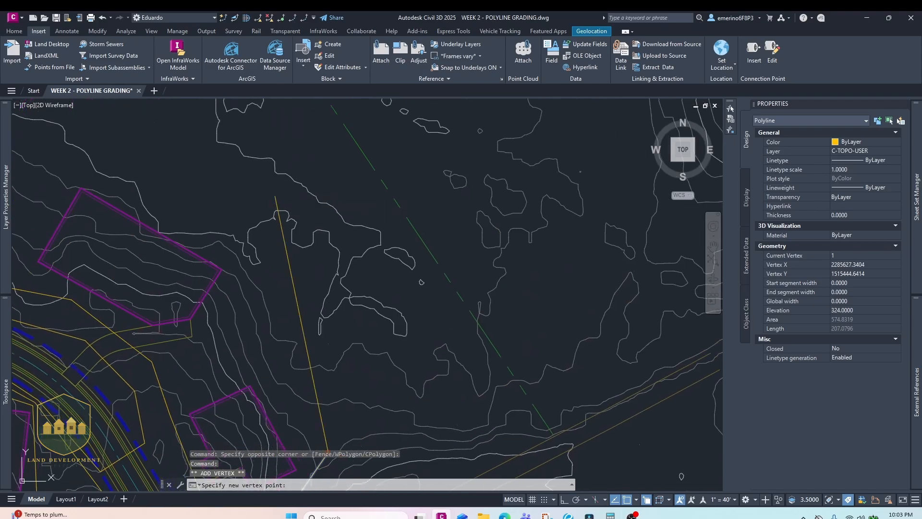
{"action": "left_click", "coordinate": [265, 270]}
{"action": "middle_click_drag", "start_coordinate": [120, 193], "coordinate": [313, 310]}
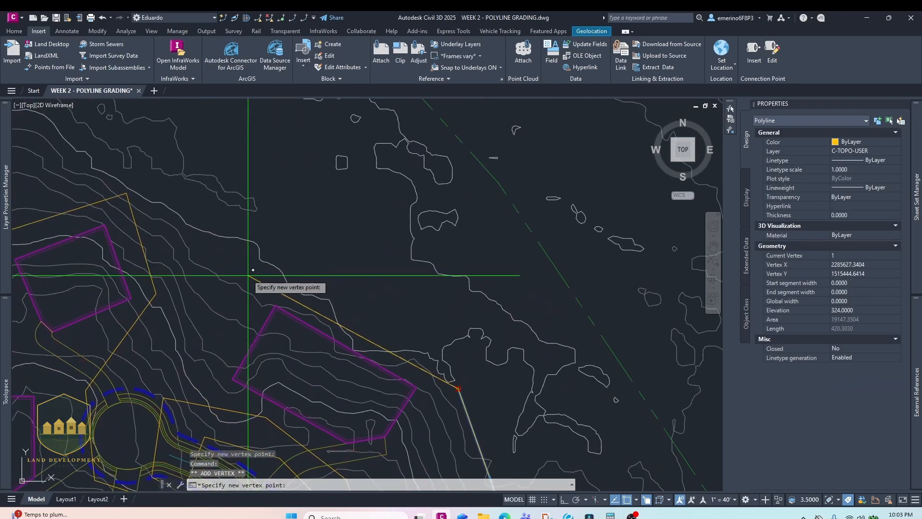
{"action": "left_click", "coordinate": [245, 268]}
{"action": "middle_click_drag", "start_coordinate": [128, 187], "coordinate": [264, 307]}
{"action": "scroll", "coordinate": [264, 308], "scroll_direction": "up", "scroll_amount": 2}
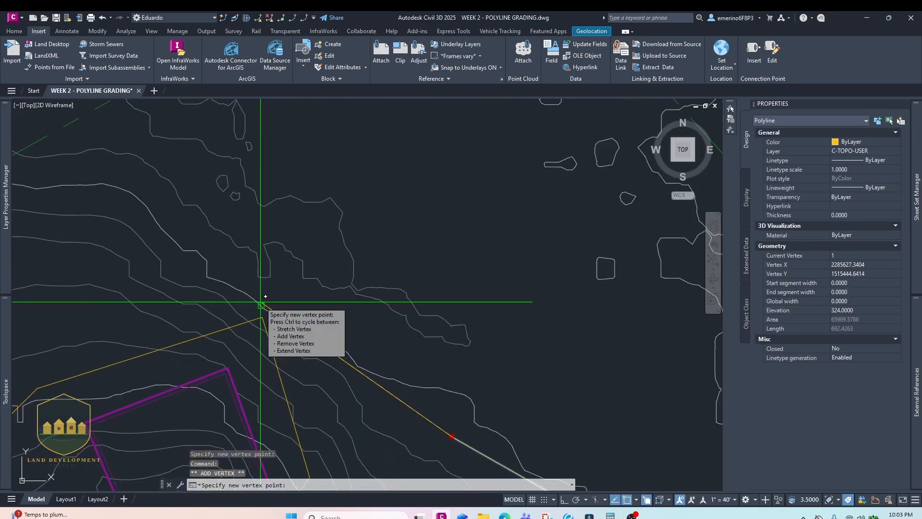
{"action": "scroll", "coordinate": [261, 302], "scroll_direction": "up", "scroll_amount": 2}
{"action": "left_click", "coordinate": [265, 300]}
- Extend the elevation 324 polyline by two vertices, running southwest around the northern pad just outside the elevation 325 polyline
{"action": "mouse_move", "coordinate": [265, 301]}
{"action": "left_click", "coordinate": [291, 329]}
{"action": "scroll", "coordinate": [150, 341], "scroll_direction": "down", "scroll_amount": 1}
{"action": "middle_click_drag", "start_coordinate": [158, 340], "coordinate": [262, 312]}
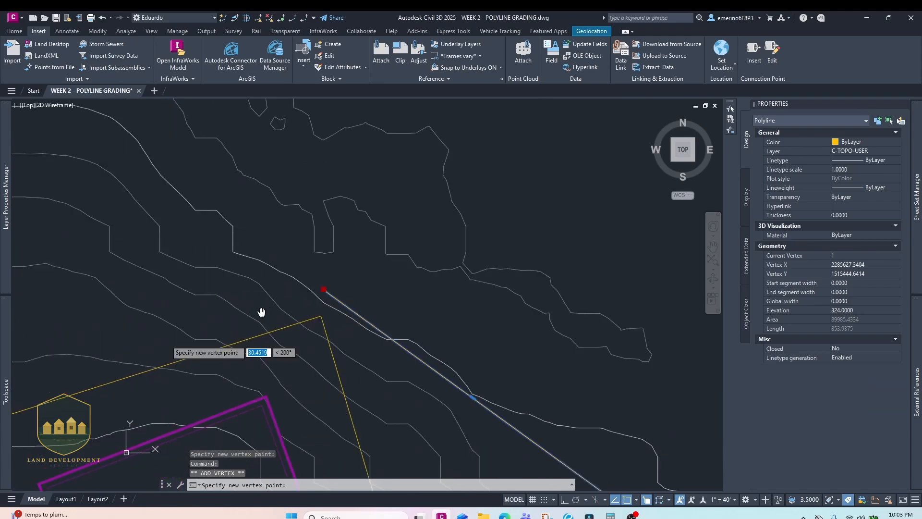
{"action": "scroll", "coordinate": [192, 330], "scroll_direction": "down", "scroll_amount": 2}
{"action": "middle_click_drag", "start_coordinate": [141, 352], "coordinate": [292, 311]}
{"action": "middle_click_drag", "start_coordinate": [200, 333], "coordinate": [238, 313]}
{"action": "left_click", "coordinate": [238, 315]}
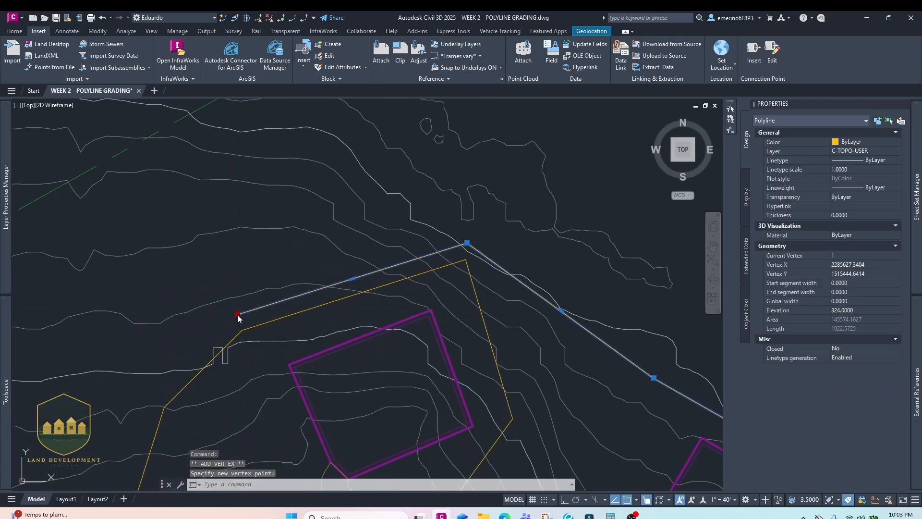
{"action": "left_click", "coordinate": [263, 342]}
{"action": "middle_click_drag", "start_coordinate": [169, 376], "coordinate": [218, 311]}
{"action": "scroll", "coordinate": [219, 311], "scroll_direction": "up", "scroll_amount": 2}
{"action": "left_click", "coordinate": [204, 331]}
- Extend the elevation 324 polyline's western end by one vertex, running south-southwest to the existing contour northwest of the western pad
{"action": "left_click", "coordinate": [229, 359]}
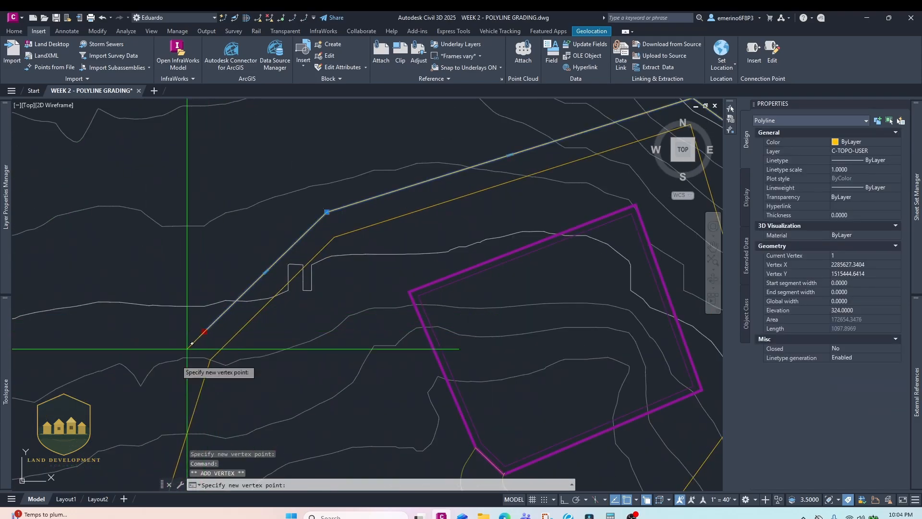
{"action": "middle_click_drag", "start_coordinate": [170, 363], "coordinate": [270, 218]}
{"action": "middle_click_drag", "start_coordinate": [239, 340], "coordinate": [269, 261]}
{"action": "left_click", "coordinate": [269, 274]}
{"action": "scroll", "coordinate": [298, 248], "scroll_direction": "down", "scroll_amount": 4}
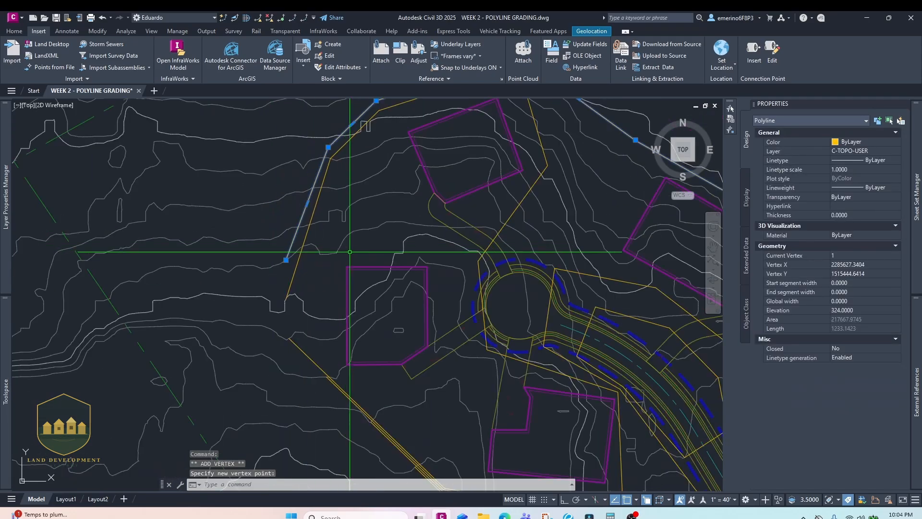
{"action": "middle_click_drag", "start_coordinate": [349, 251], "coordinate": [293, 317]}
{"action": "middle_click_drag", "start_coordinate": [410, 306], "coordinate": [278, 219]}
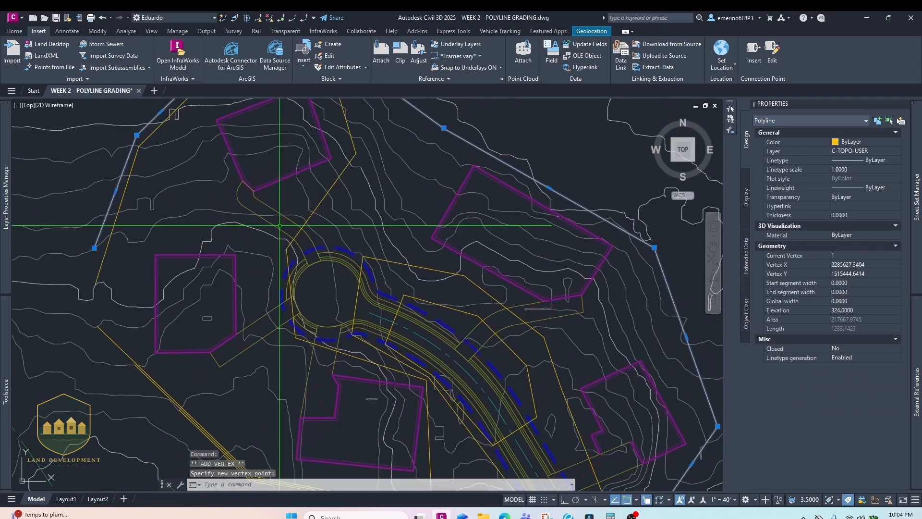
{"action": "key", "text": "Escape"}
- Examine the proposed contours around the eastern pads and check the elevation of the outer closed polyline around the road
{"action": "scroll", "coordinate": [380, 295], "scroll_direction": "down", "scroll_amount": 2}
{"action": "middle_click_drag", "start_coordinate": [381, 295], "coordinate": [242, 234]}
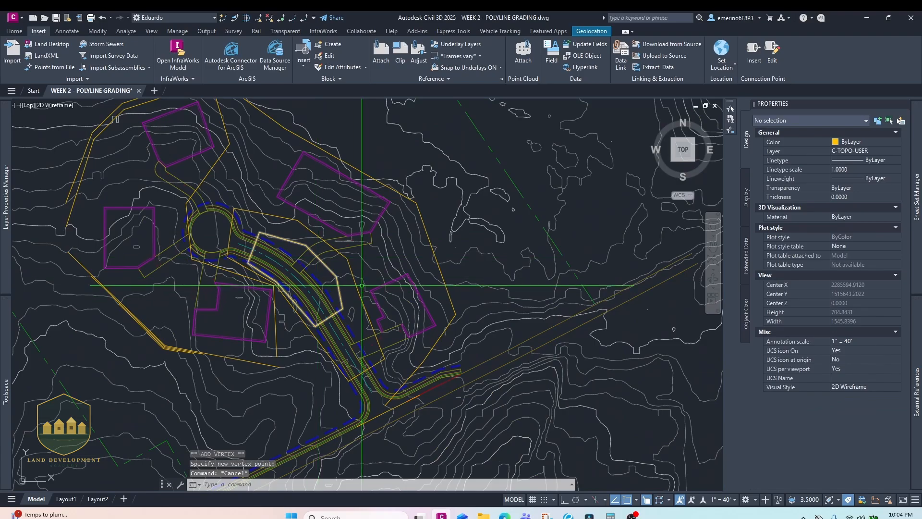
{"action": "mouse_move", "coordinate": [362, 285]}
{"action": "middle_mouse_down"}
{"action": "mouse_move", "coordinate": [396, 318]}
{"action": "mouse_move", "coordinate": [380, 303]}
{"action": "middle_mouse_up"}
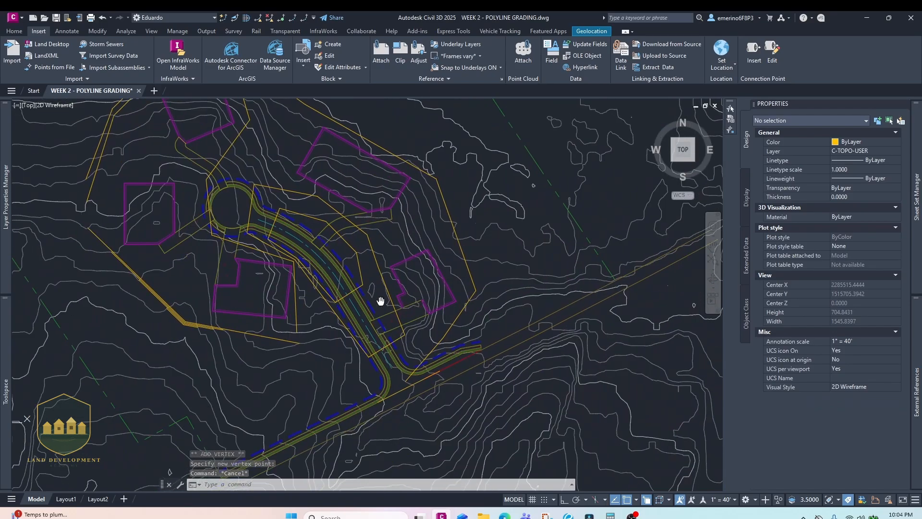
{"action": "scroll", "coordinate": [381, 302], "scroll_direction": "up", "scroll_amount": 2}
{"action": "middle_click_drag", "start_coordinate": [382, 360], "coordinate": [353, 475]}
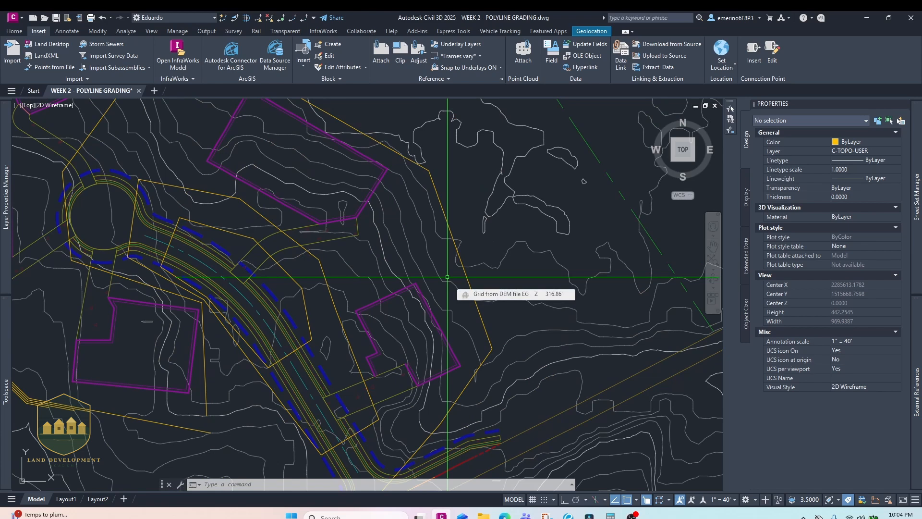
{"action": "scroll", "coordinate": [447, 277], "scroll_direction": "up", "scroll_amount": 4}
{"action": "scroll", "coordinate": [350, 174], "scroll_direction": "down", "scroll_amount": 6}
{"action": "middle_click_drag", "start_coordinate": [344, 188], "coordinate": [361, 308]}
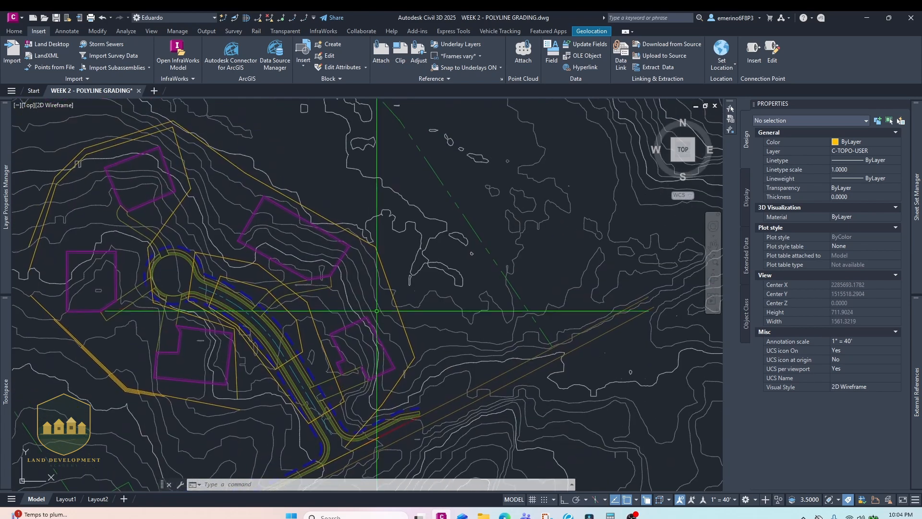
{"action": "scroll", "coordinate": [324, 358], "scroll_direction": "up", "scroll_amount": 2}
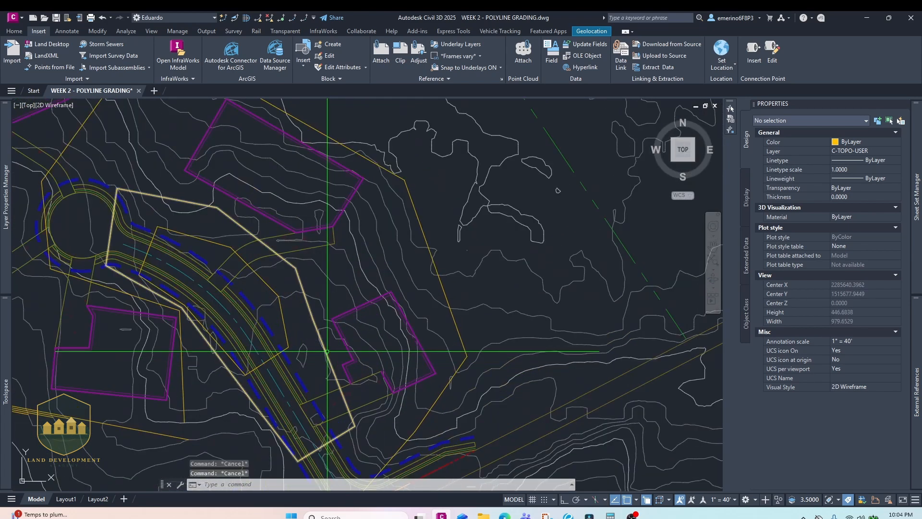
{"action": "left_click", "coordinate": [327, 352]}
{"action": "middle_click_drag", "start_coordinate": [238, 274], "coordinate": [403, 386]}
{"action": "middle_click_drag", "start_coordinate": [383, 356], "coordinate": [319, 396]}
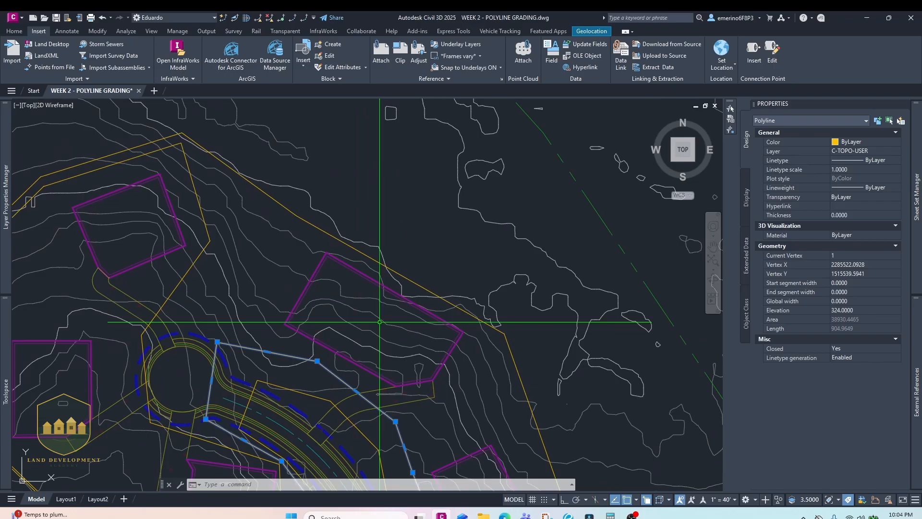
{"action": "scroll", "coordinate": [384, 324], "scroll_direction": "up", "scroll_amount": 5}
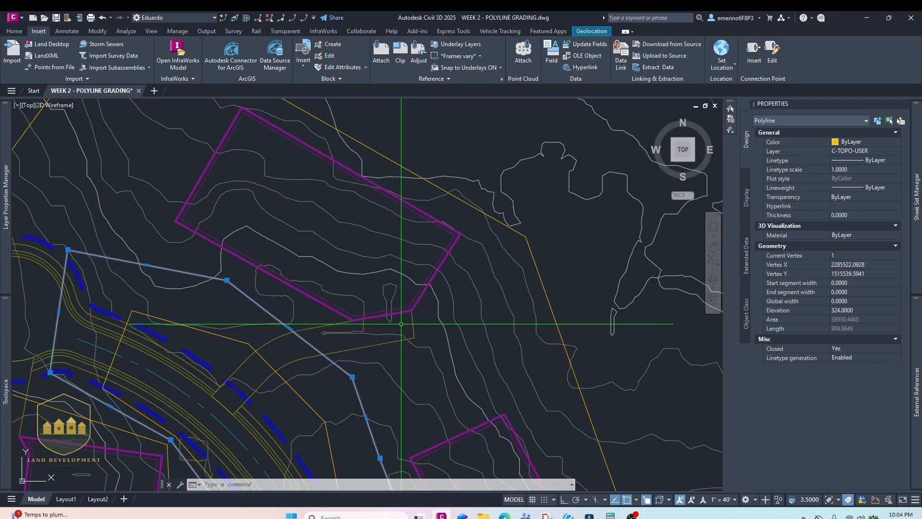
- Draw a polyline flow arrow on the northeastern pad's driveway, pointing southwest toward the road
{"action": "key", "text": "Escape"}
{"action": "type", "text": "pl"}
{"action": "key", "text": "Return"}
{"action": "left_click", "coordinate": [390, 327]}
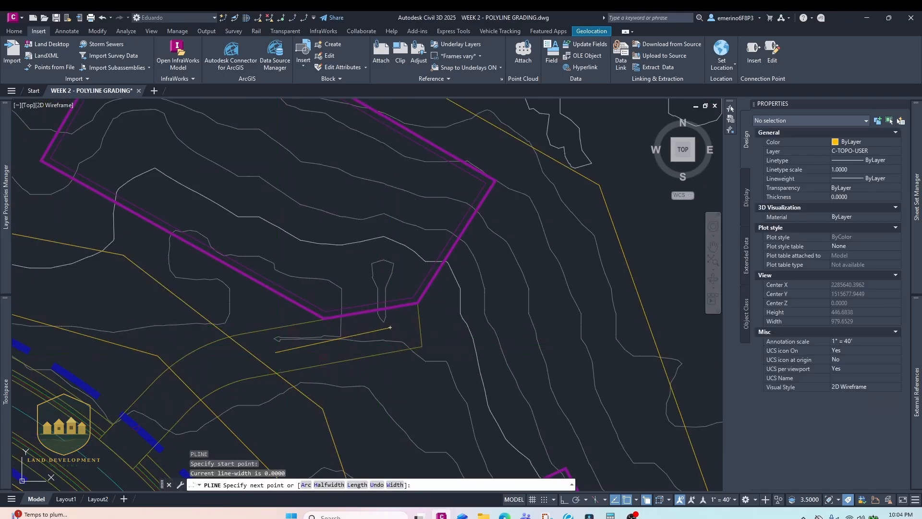
{"action": "left_click", "coordinate": [278, 336]}
{"action": "left_click", "coordinate": [276, 352]}
{"action": "left_click", "coordinate": [294, 356]}
{"action": "key", "text": "Escape"}
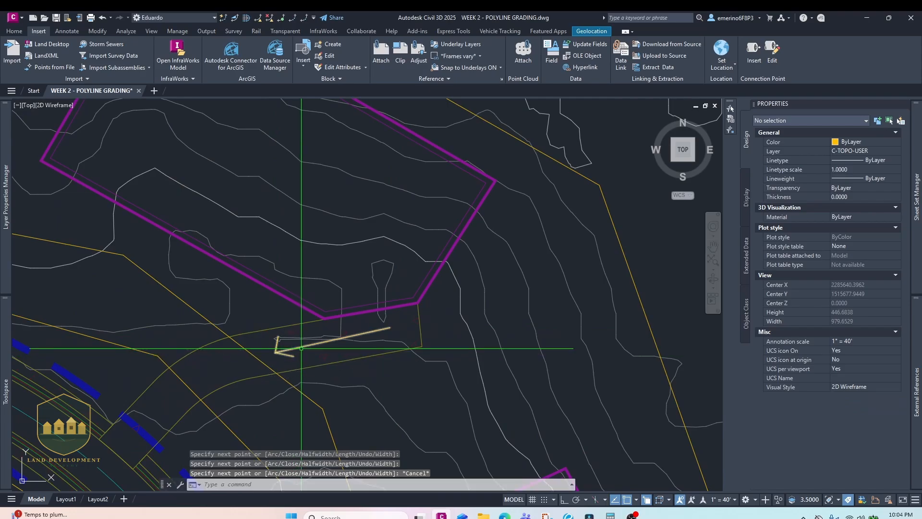
- Erase the polyline arrow from the northeastern pad's driveway
{"action": "left_click", "coordinate": [300, 347]}
{"action": "scroll", "coordinate": [341, 317], "scroll_direction": "down", "scroll_amount": 3}
{"action": "type", "text": "e"}
{"action": "key", "text": "Return"}
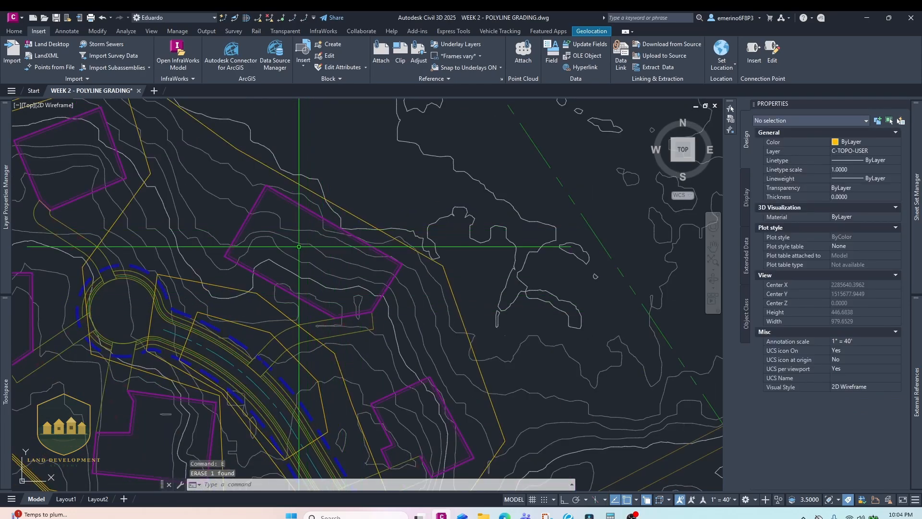
- Examine the elevation 325 polyline's route around the northern pad, the cul-de-sac and the southern pad
{"action": "mouse_move", "coordinate": [309, 262]}
{"action": "middle_mouse_down"}
{"action": "mouse_move", "coordinate": [309, 285]}
{"action": "mouse_move", "coordinate": [277, 191]}
{"action": "middle_mouse_up"}
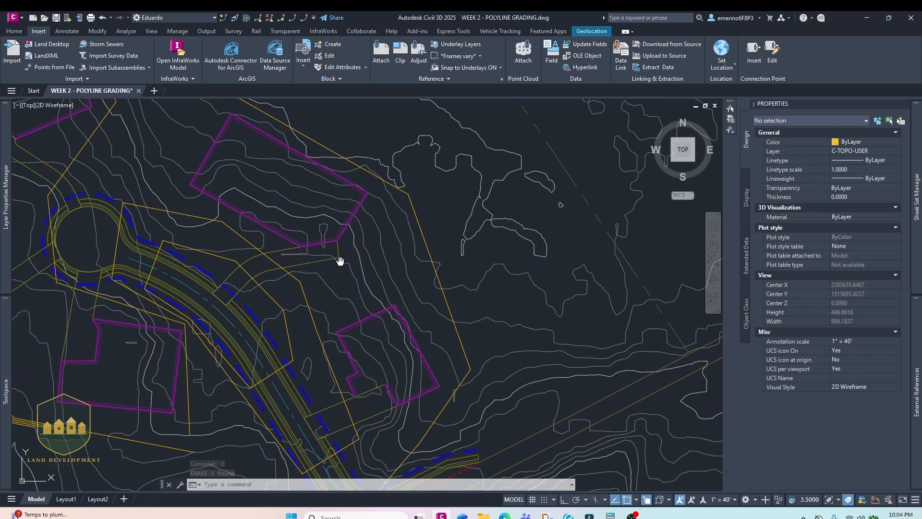
{"action": "middle_click_drag", "start_coordinate": [340, 261], "coordinate": [458, 277]}
{"action": "mouse_move", "coordinate": [236, 341]}
{"action": "middle_mouse_down"}
{"action": "mouse_move", "coordinate": [303, 313]}
{"action": "mouse_move", "coordinate": [318, 320]}
{"action": "middle_mouse_up"}
{"action": "key", "text": "Escape"}
{"action": "left_click", "coordinate": [317, 294]}
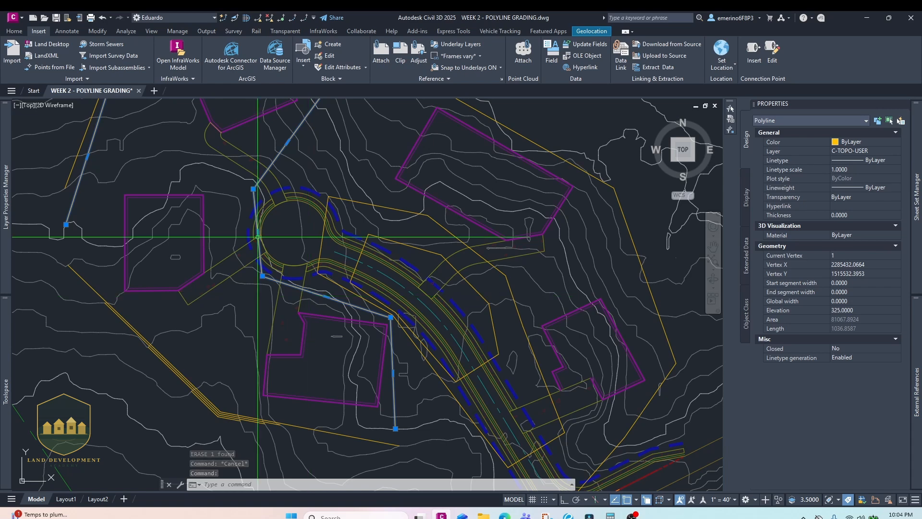
{"action": "middle_click_drag", "start_coordinate": [258, 250], "coordinate": [314, 274]}
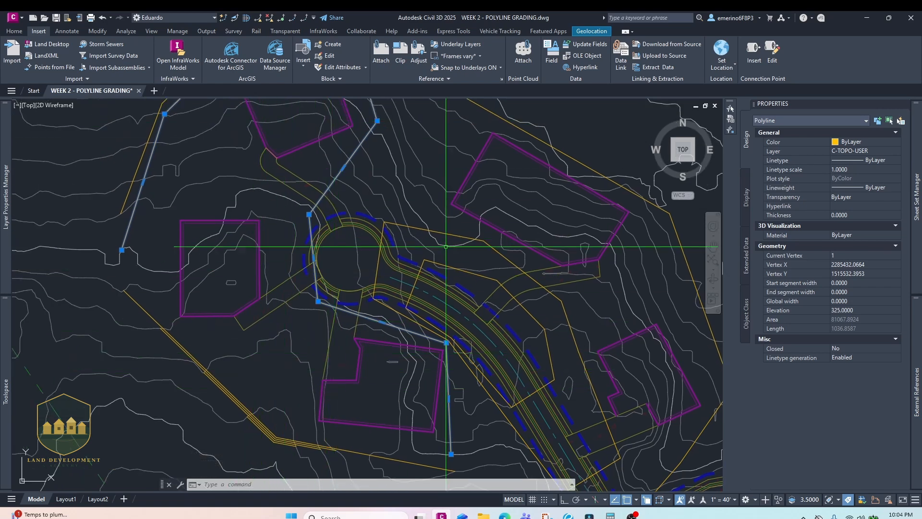
{"action": "middle_click_drag", "start_coordinate": [444, 241], "coordinate": [212, 304]}
{"action": "key", "text": "Escape"}
- Examine the existing surface contours and elevations across the northeastern and northern pads
{"action": "scroll", "coordinate": [291, 285], "scroll_direction": "up", "scroll_amount": 2}
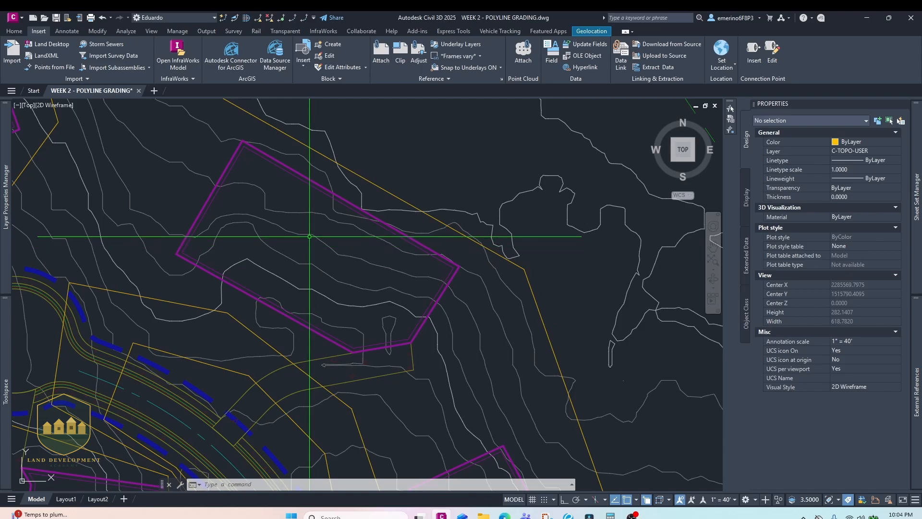
{"action": "scroll", "coordinate": [345, 216], "scroll_direction": "down", "scroll_amount": 2}
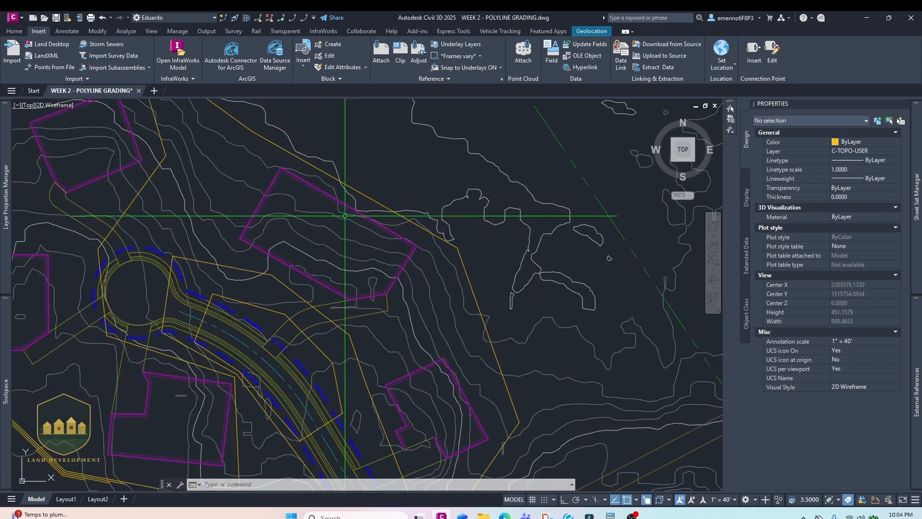
{"action": "mouse_move", "coordinate": [370, 269]}
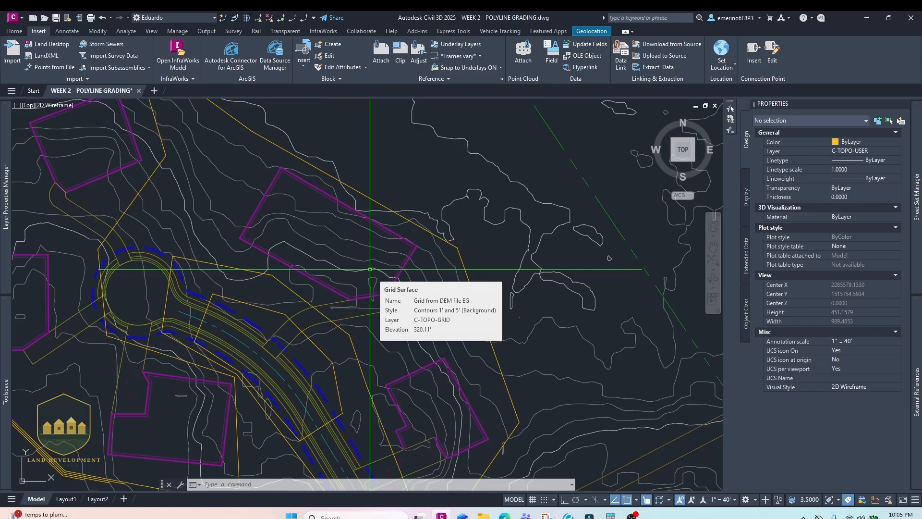
{"action": "scroll", "coordinate": [346, 331], "scroll_direction": "down", "scroll_amount": 2}
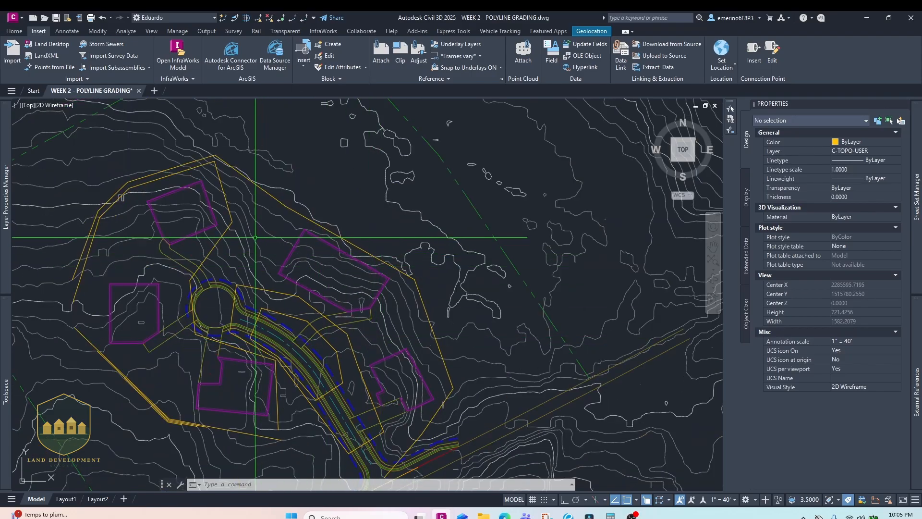
{"action": "scroll", "coordinate": [311, 270], "scroll_direction": "up", "scroll_amount": 3}
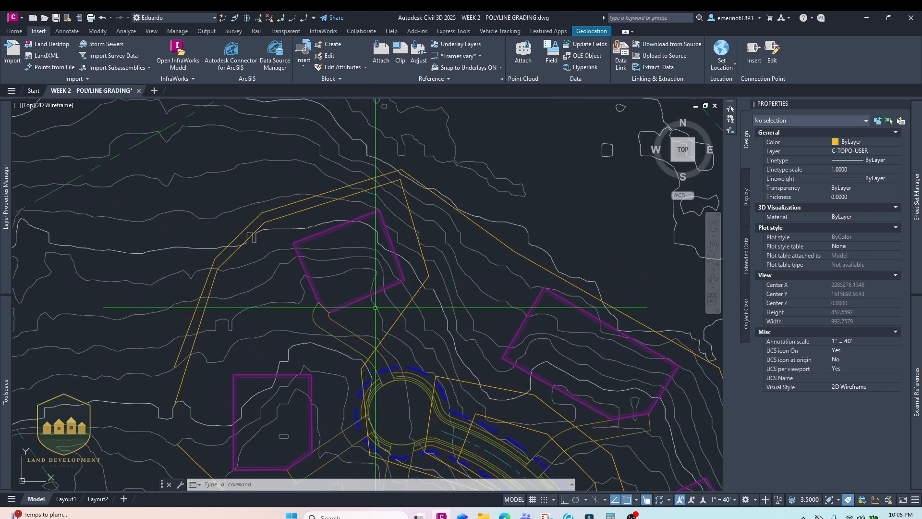
{"action": "mouse_move", "coordinate": [406, 258]}
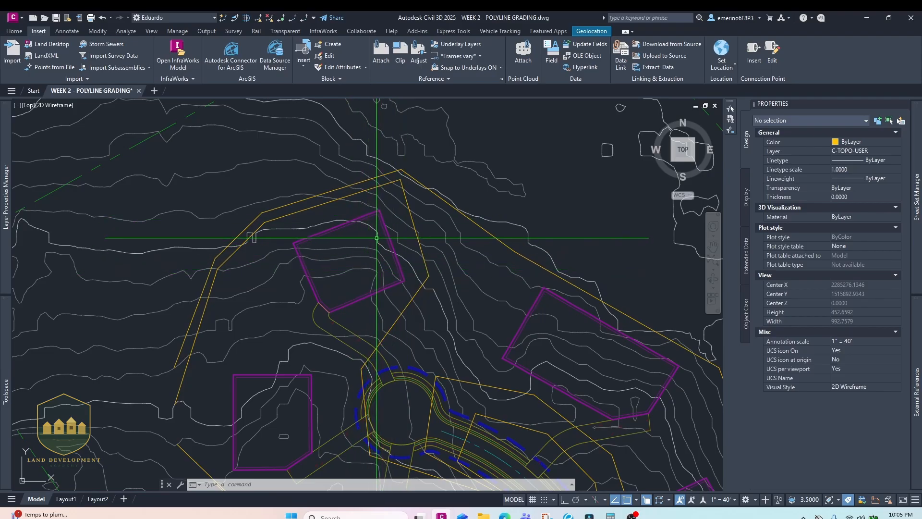
{"action": "mouse_move", "coordinate": [388, 210]}
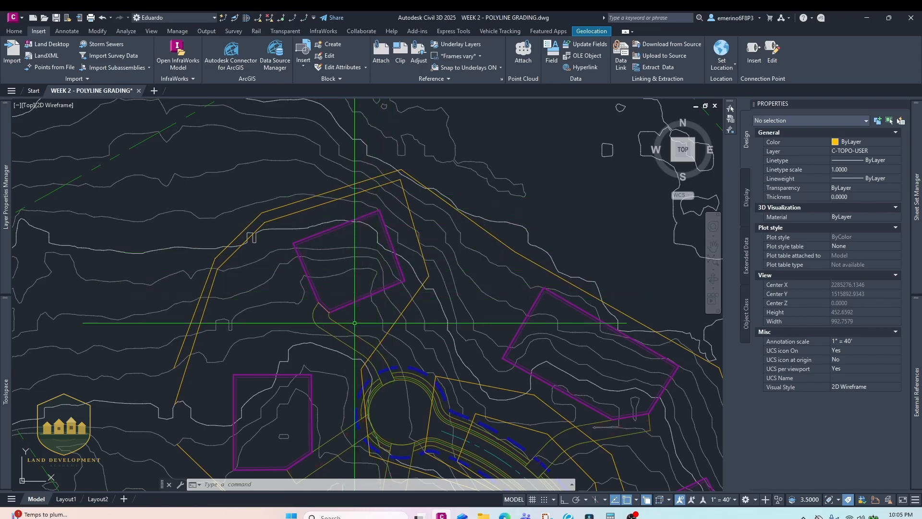
- Examine the existing contours and surface elevations around the western and southern pads and the nearby grading polyline ends
{"action": "mouse_move", "coordinate": [351, 379]}
{"action": "middle_mouse_down"}
{"action": "mouse_move", "coordinate": [354, 232]}
{"action": "mouse_move", "coordinate": [341, 285]}
{"action": "middle_mouse_up"}
{"action": "scroll", "coordinate": [341, 285], "scroll_direction": "up", "scroll_amount": 3}
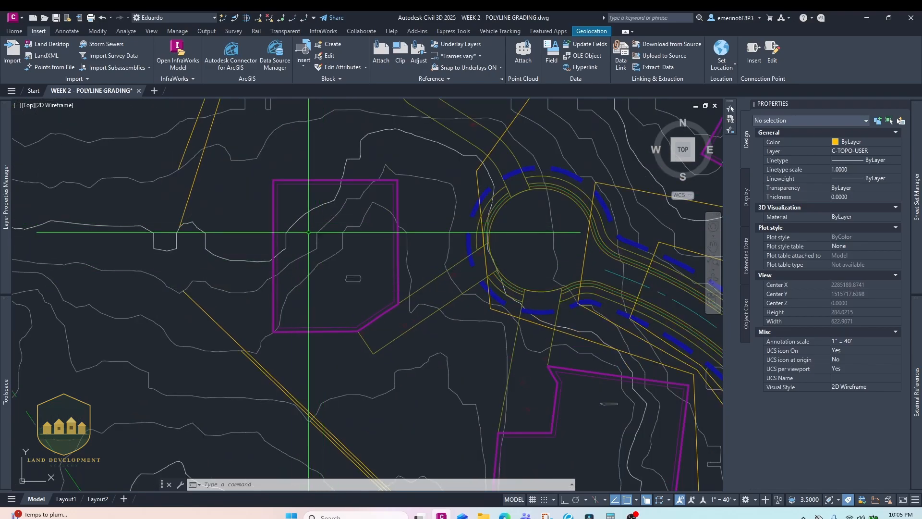
{"action": "scroll", "coordinate": [334, 249], "scroll_direction": "down", "scroll_amount": 2}
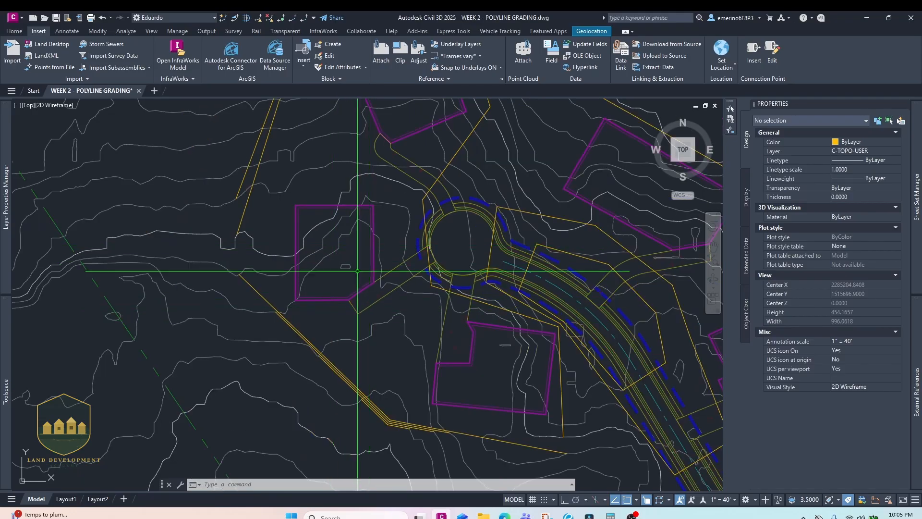
{"action": "middle_click_drag", "start_coordinate": [489, 346], "coordinate": [379, 217]}
{"action": "scroll", "coordinate": [380, 234], "scroll_direction": "up", "scroll_amount": 2}
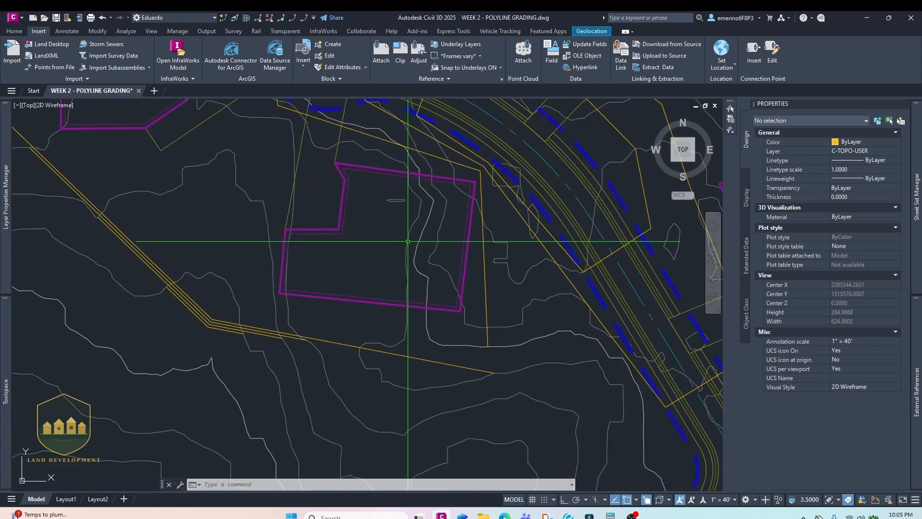
{"action": "scroll", "coordinate": [387, 254], "scroll_direction": "down", "scroll_amount": 2}
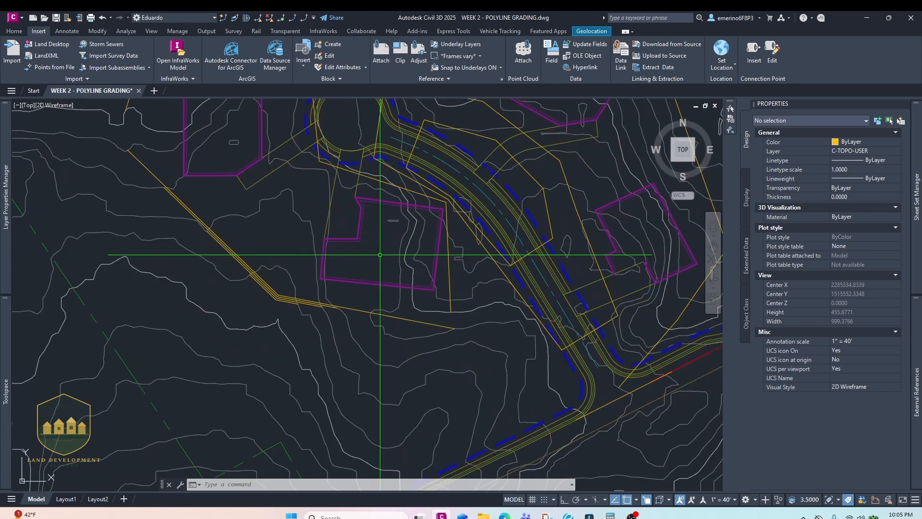
{"action": "middle_click_drag", "start_coordinate": [270, 144], "coordinate": [305, 222]}
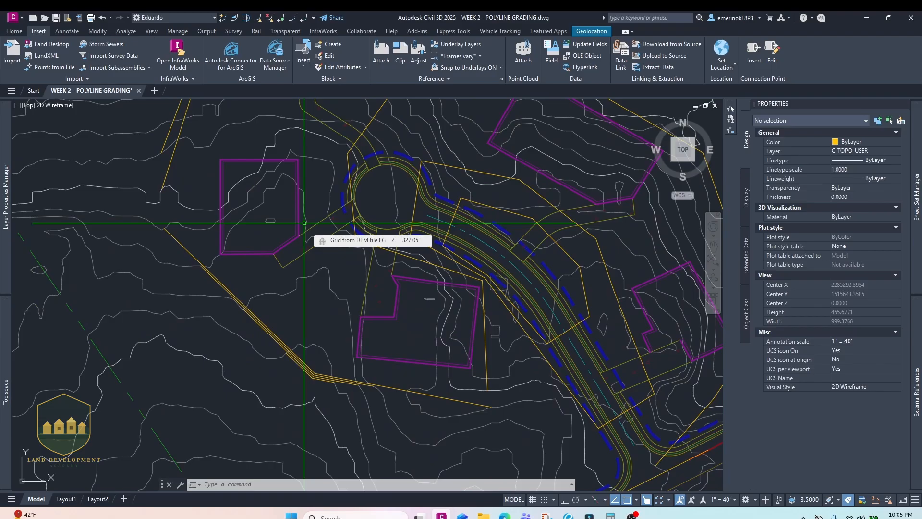
{"action": "middle_click_drag", "start_coordinate": [291, 136], "coordinate": [304, 181]}
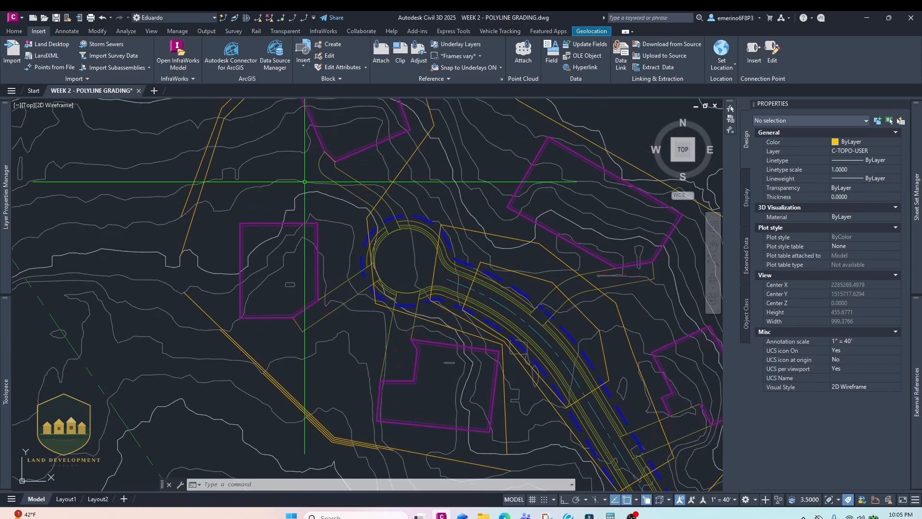
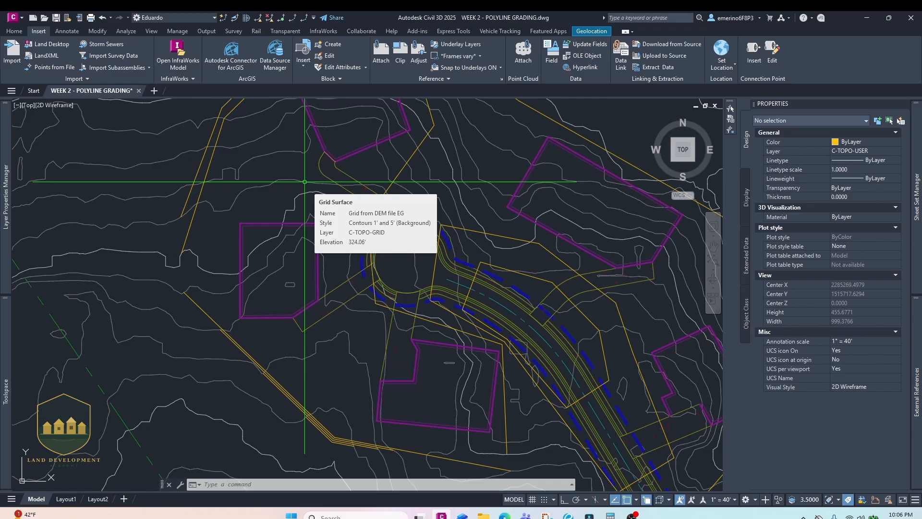
{"action": "scroll", "coordinate": [206, 229], "scroll_direction": "up", "scroll_amount": 2}
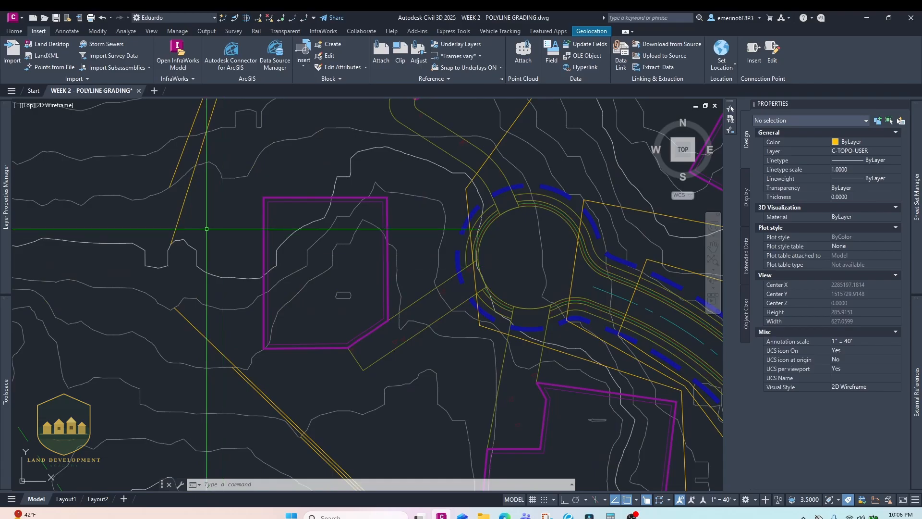
{"action": "middle_click_drag", "start_coordinate": [187, 267], "coordinate": [188, 267]}
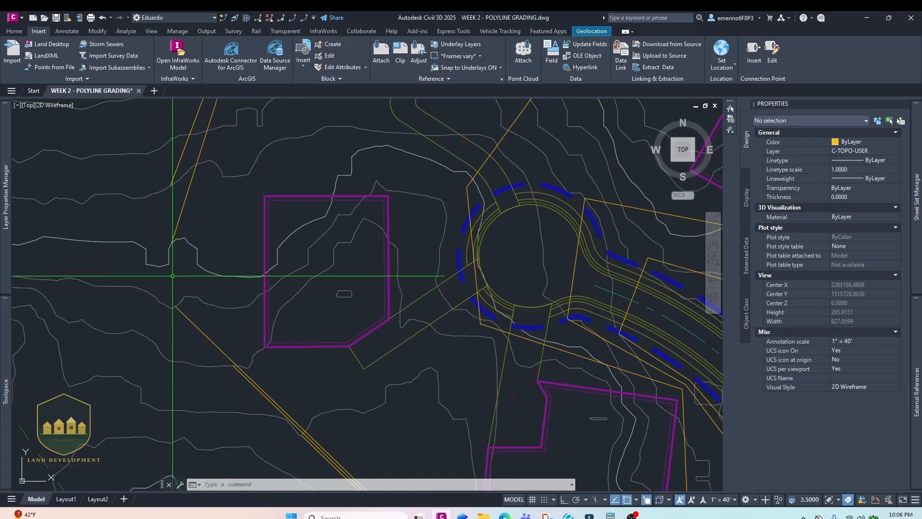
{"action": "scroll", "coordinate": [336, 269], "scroll_direction": "down", "scroll_amount": 2}
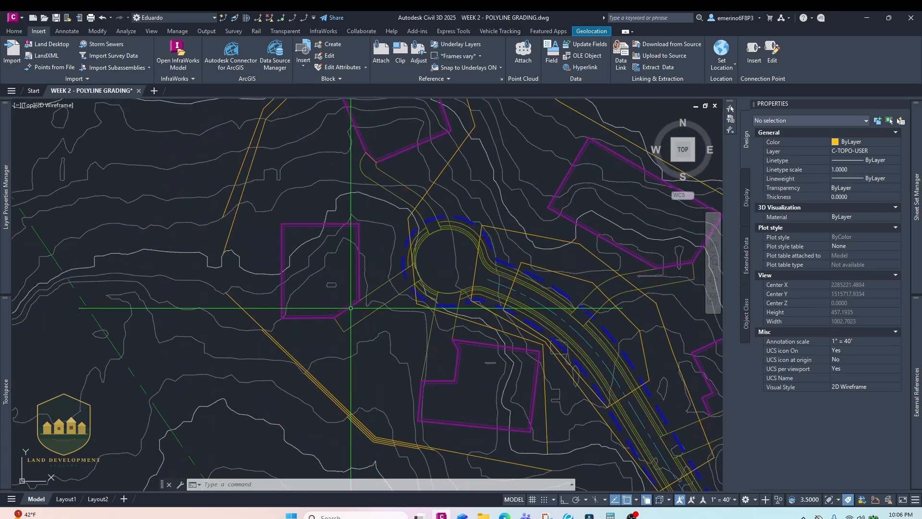
- Start a polyline at elevation 325 from the grading polyline's end west of the western pad, following the existing contour with object snap off
{"action": "middle_click_drag", "start_coordinate": [401, 314], "coordinate": [351, 308]}
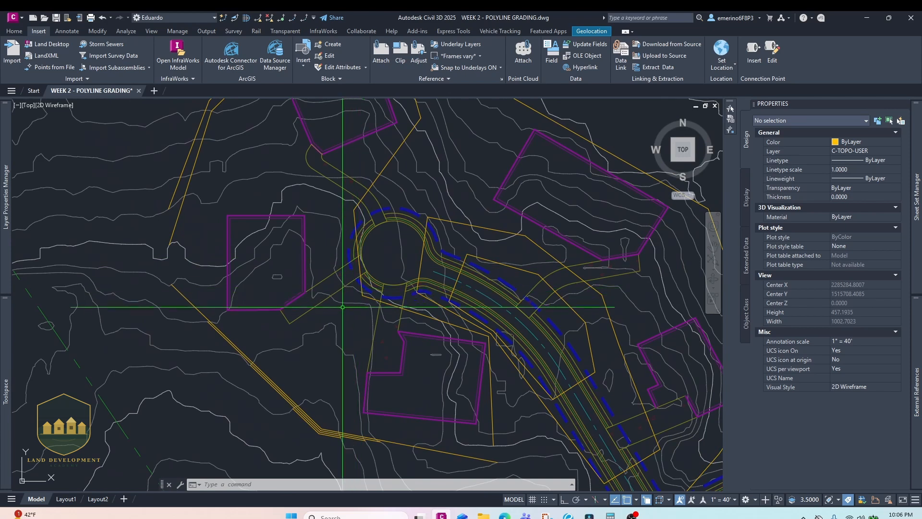
{"action": "middle_click_drag", "start_coordinate": [346, 207], "coordinate": [327, 254]}
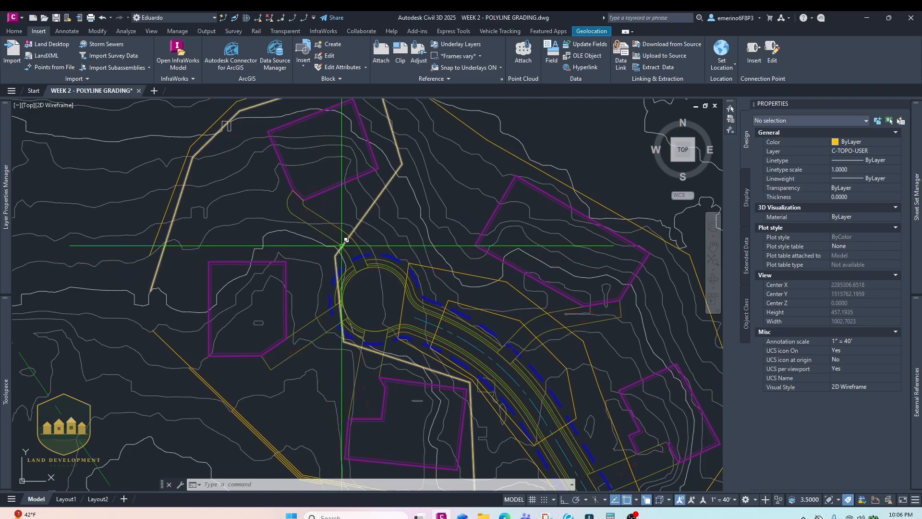
{"action": "type", "text": "pl"}
{"action": "key", "text": "Return"}
{"action": "scroll", "coordinate": [154, 296], "scroll_direction": "up", "scroll_amount": 4}
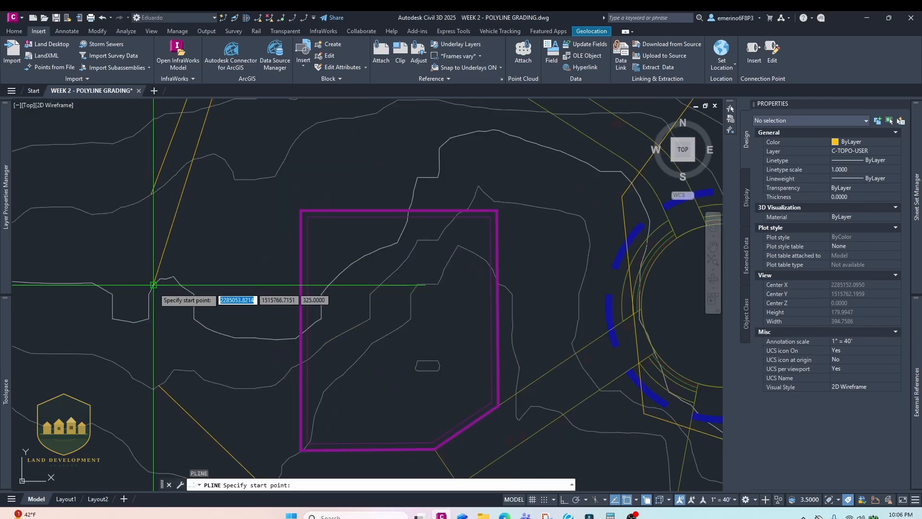
{"action": "left_click", "coordinate": [153, 284]}
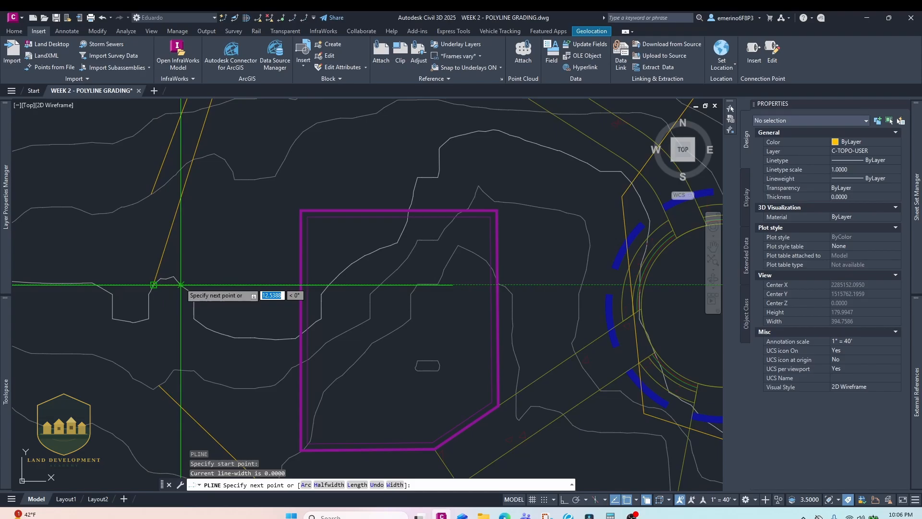
{"action": "key", "text": "F3"}
{"action": "left_click", "coordinate": [174, 276]}
{"action": "left_click", "coordinate": [198, 312]}
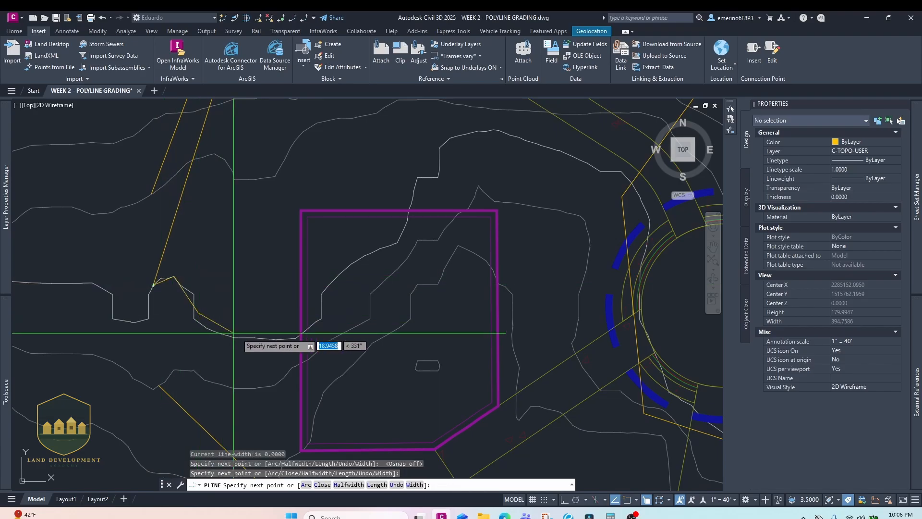
- Continue the polyline along the existing contour across the western pad and toward the cul-de-sac's northwest side
{"action": "left_click", "coordinate": [248, 331]}
{"action": "left_click", "coordinate": [323, 291]}
{"action": "left_click", "coordinate": [397, 243]}
{"action": "left_click", "coordinate": [418, 176]}
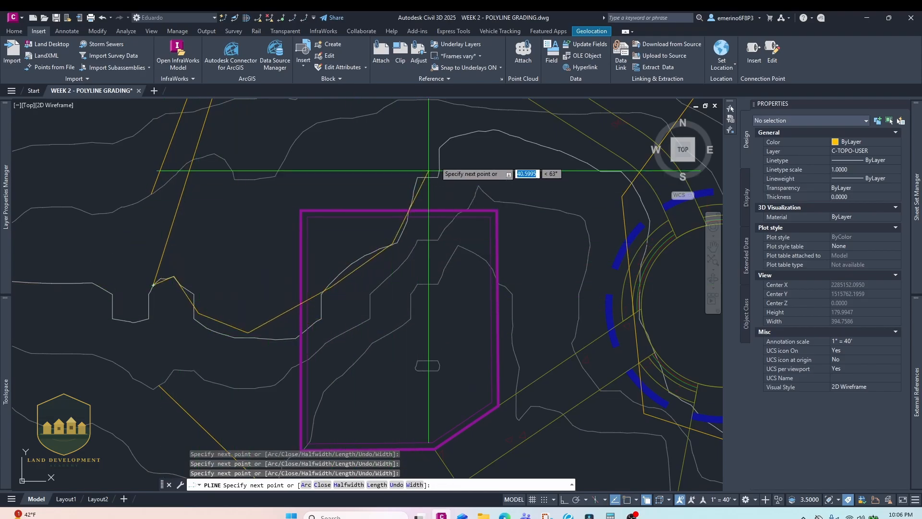
{"action": "left_click", "coordinate": [448, 143]}
{"action": "middle_click_drag", "start_coordinate": [522, 182], "coordinate": [283, 211]}
{"action": "left_click", "coordinate": [320, 180]}
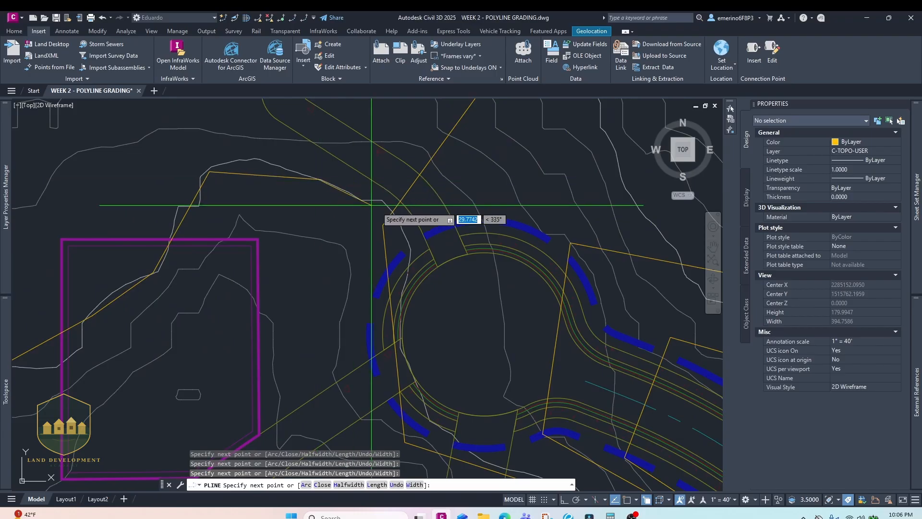
- Trace the contour with the polyline down the western side of the cul-de-sac toward the southern pad
{"action": "left_click", "coordinate": [413, 252]}
{"action": "middle_click_drag", "start_coordinate": [413, 252], "coordinate": [371, 197]}
{"action": "middle_click_drag", "start_coordinate": [346, 250], "coordinate": [341, 199]}
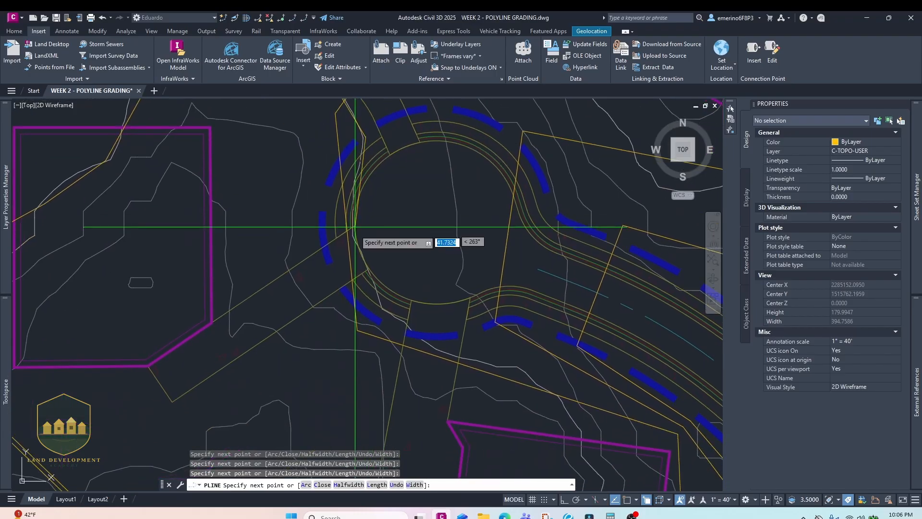
{"action": "left_click", "coordinate": [355, 236]}
{"action": "left_click", "coordinate": [378, 305]}
{"action": "middle_click_drag", "start_coordinate": [431, 335], "coordinate": [317, 247]}
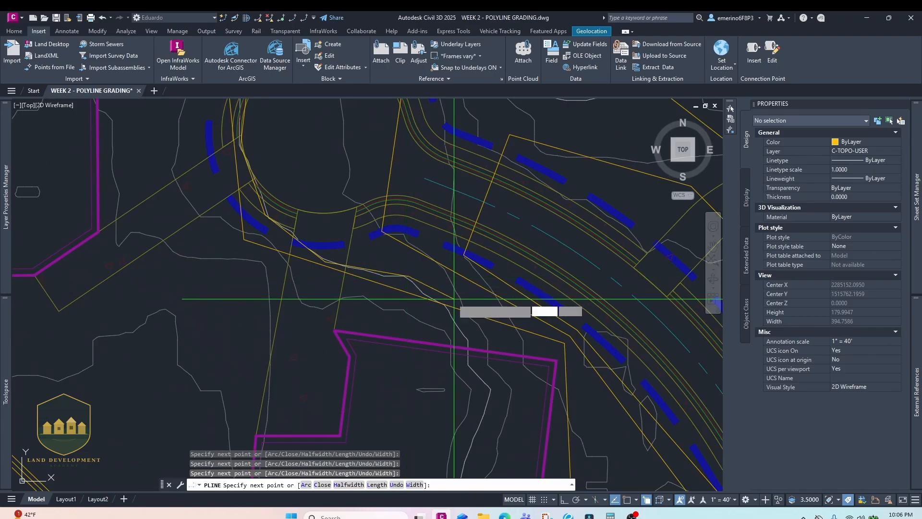
- Continue the polyline along the contour through the southern pad and east toward the road
{"action": "middle_click_drag", "start_coordinate": [454, 299], "coordinate": [272, 190]}
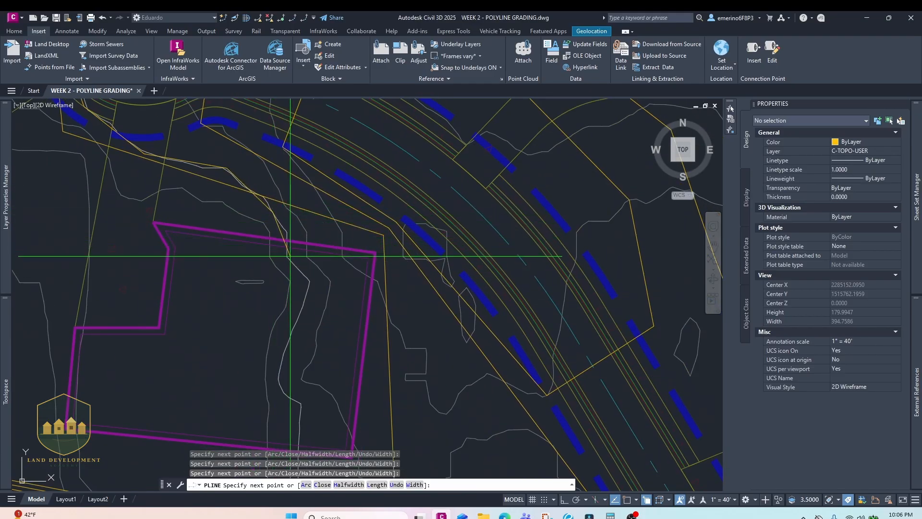
{"action": "middle_click_drag", "start_coordinate": [310, 296], "coordinate": [300, 186]}
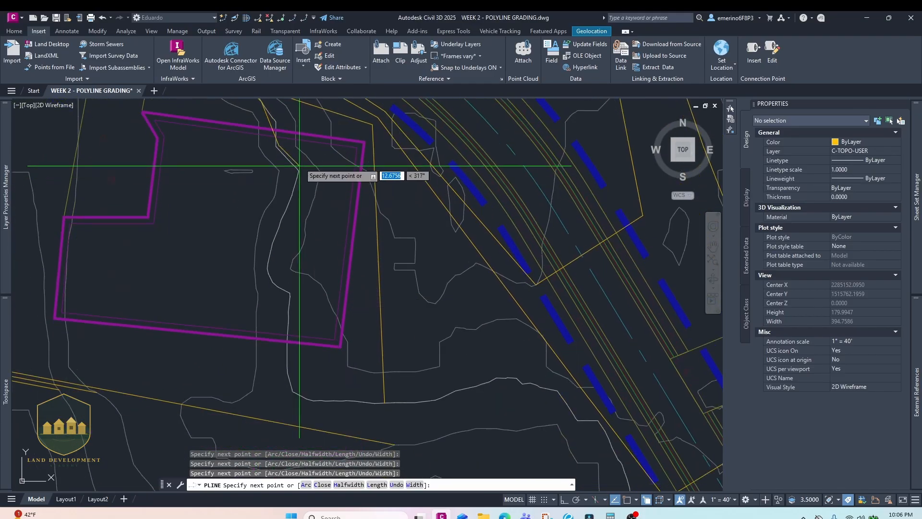
{"action": "left_click", "coordinate": [275, 286]}
{"action": "left_click", "coordinate": [290, 296]}
{"action": "left_click", "coordinate": [287, 372]}
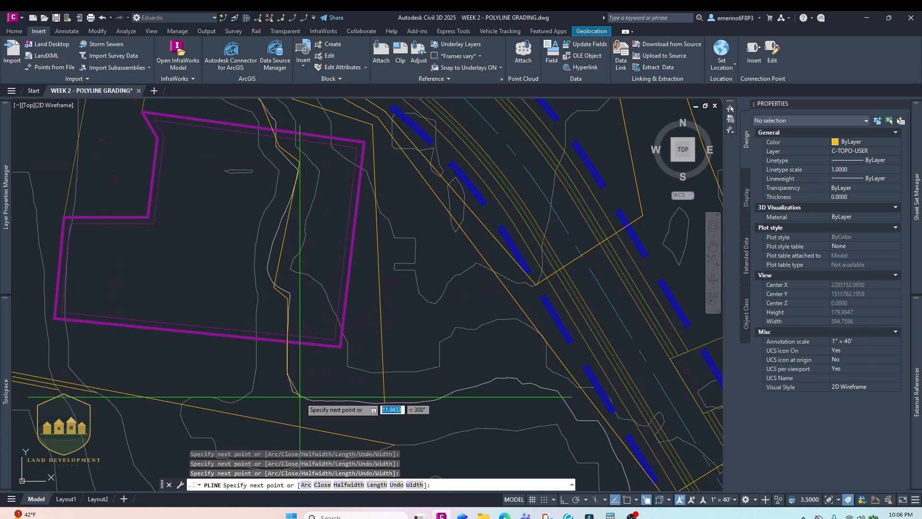
{"action": "left_click", "coordinate": [300, 396]}
{"action": "left_click", "coordinate": [349, 402]}
{"action": "left_click", "coordinate": [514, 378]}
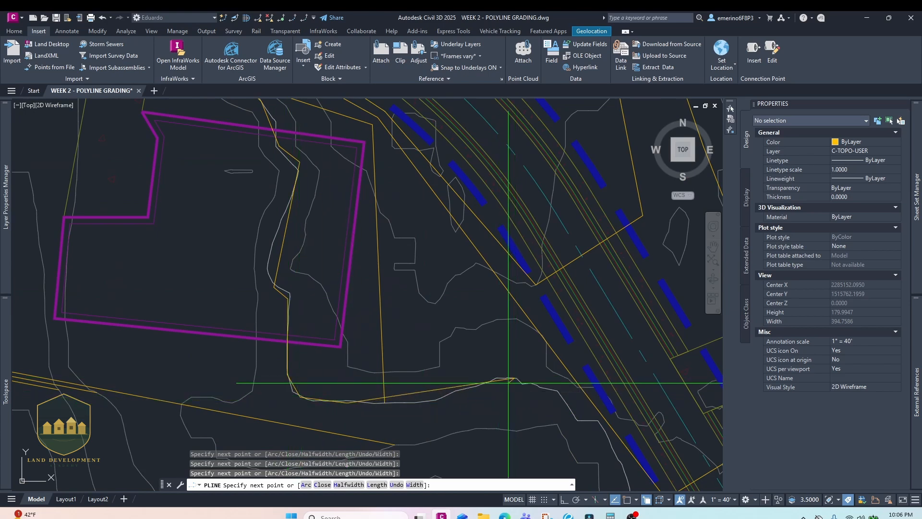
- Trace the contour down the road's western side to the curb return at the intersection and finish the polyline
{"action": "middle_click_drag", "start_coordinate": [508, 383], "coordinate": [197, 279]}
{"action": "left_click", "coordinate": [243, 289]}
{"action": "middle_click_drag", "start_coordinate": [312, 388], "coordinate": [283, 269]}
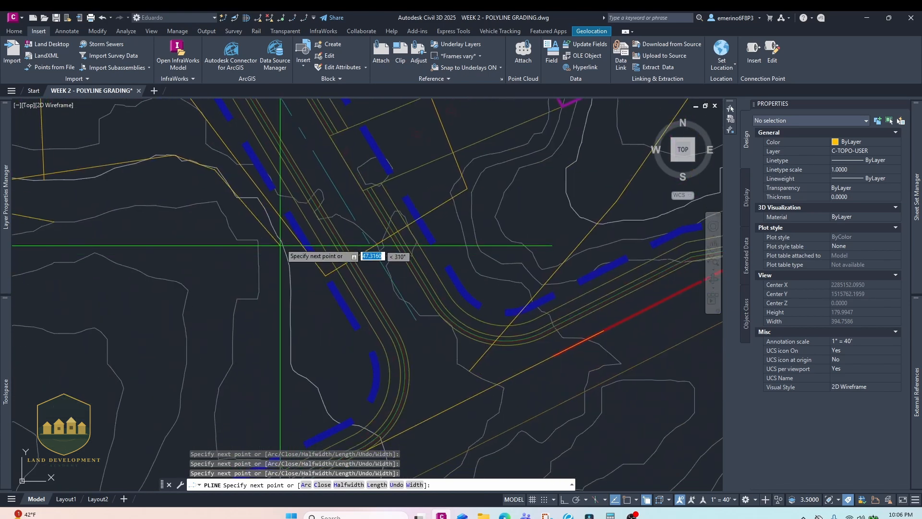
{"action": "left_click", "coordinate": [291, 319]}
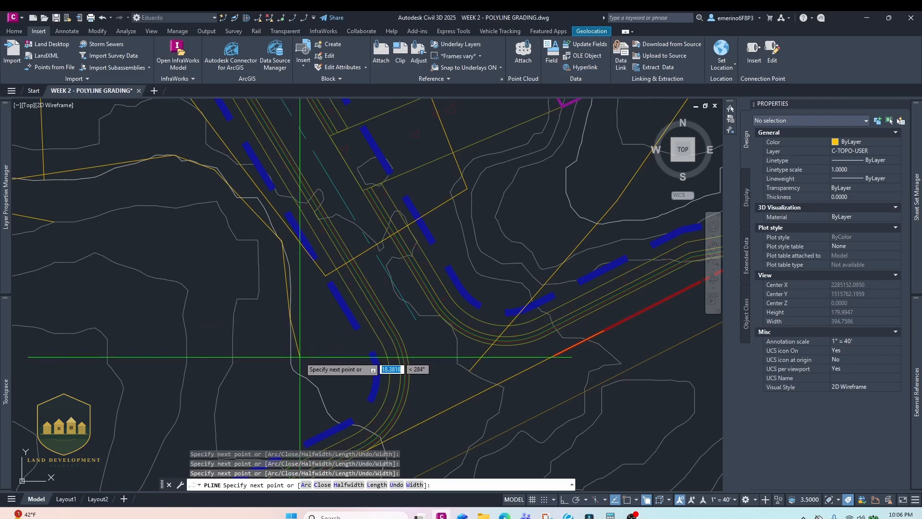
{"action": "middle_click_drag", "start_coordinate": [300, 357], "coordinate": [299, 303]}
{"action": "left_click", "coordinate": [317, 335]}
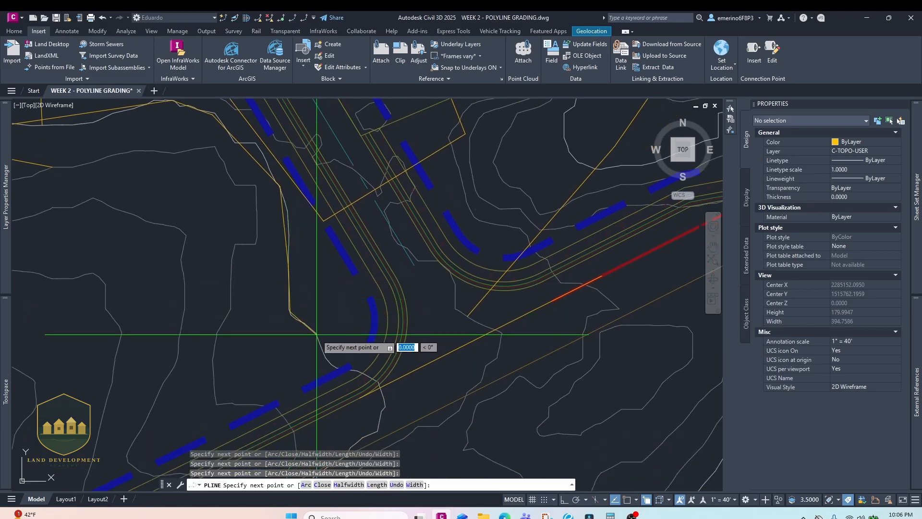
{"action": "left_click", "coordinate": [352, 370]}
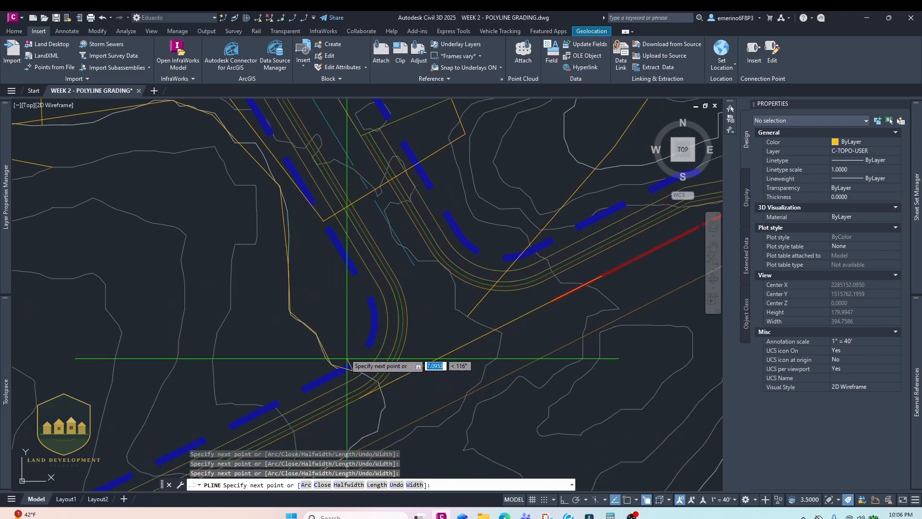
{"action": "key", "text": "Escape"}
- Examine how the traced contour polyline and the other grading polylines run around the pads, cul-de-sac and road
{"action": "scroll", "coordinate": [347, 359], "scroll_direction": "down", "scroll_amount": 4}
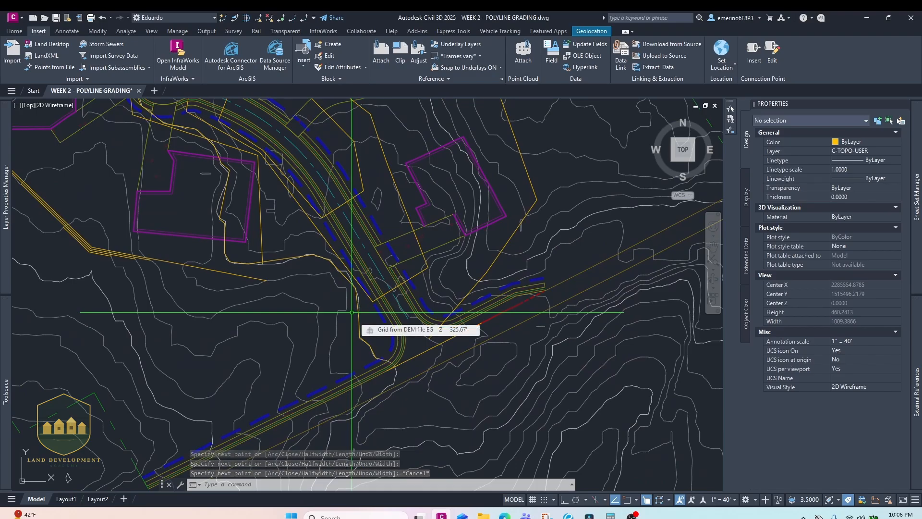
{"action": "scroll", "coordinate": [352, 312], "scroll_direction": "down", "scroll_amount": 2}
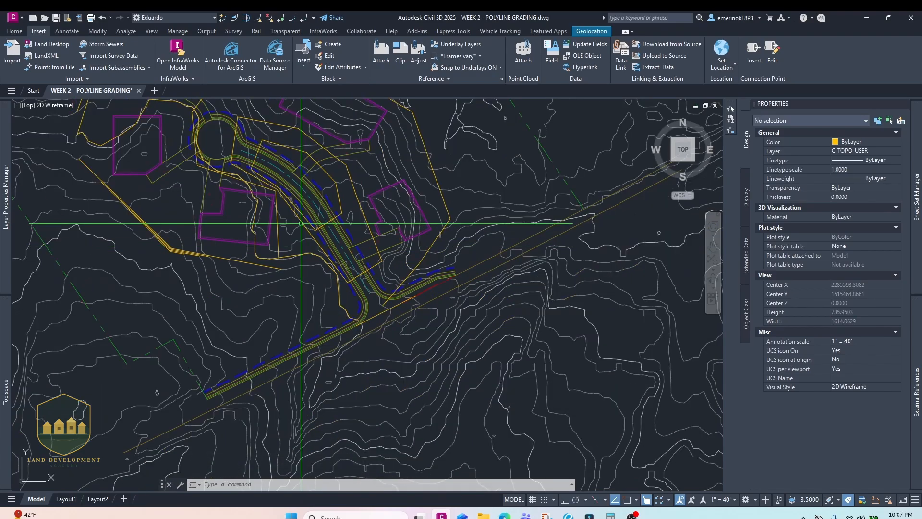
{"action": "middle_click_drag", "start_coordinate": [286, 193], "coordinate": [372, 269]}
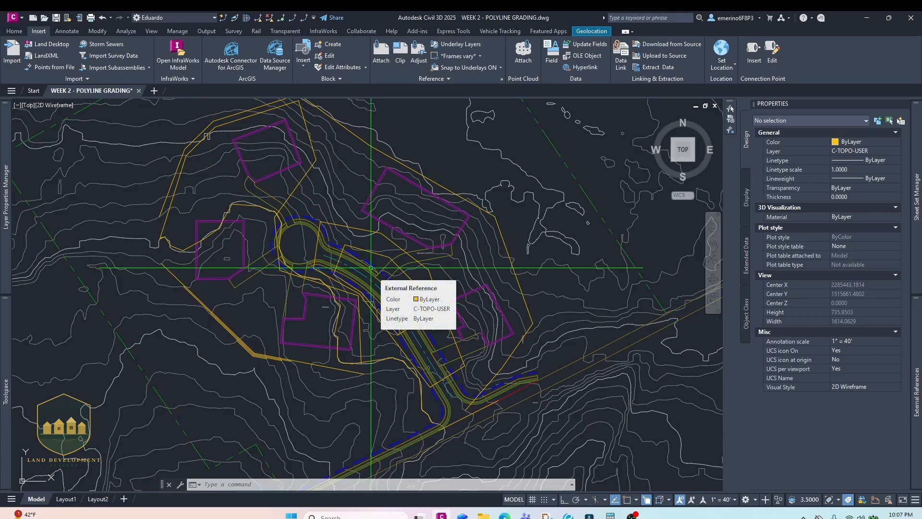
{"action": "middle_click_drag", "start_coordinate": [223, 247], "coordinate": [219, 221]}
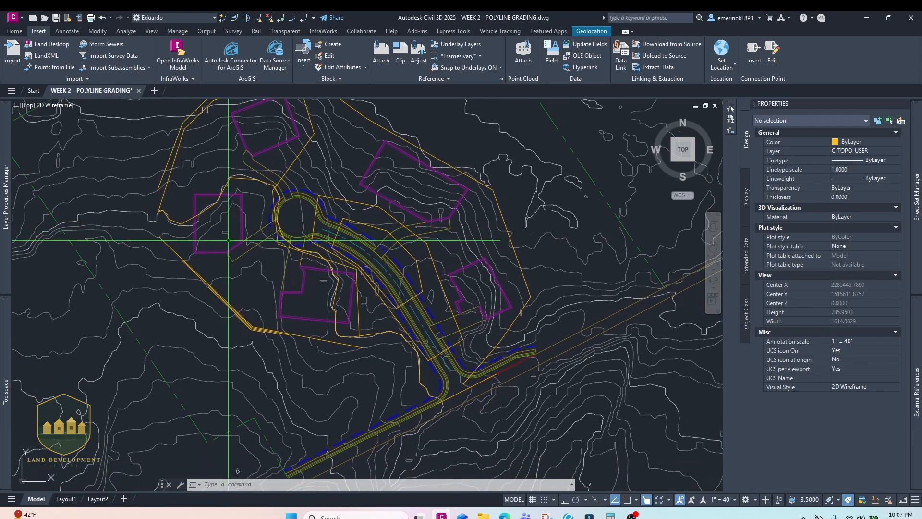
{"action": "scroll", "coordinate": [152, 212], "scroll_direction": "up", "scroll_amount": 3}
{"action": "scroll", "coordinate": [215, 242], "scroll_direction": "down", "scroll_amount": 3}
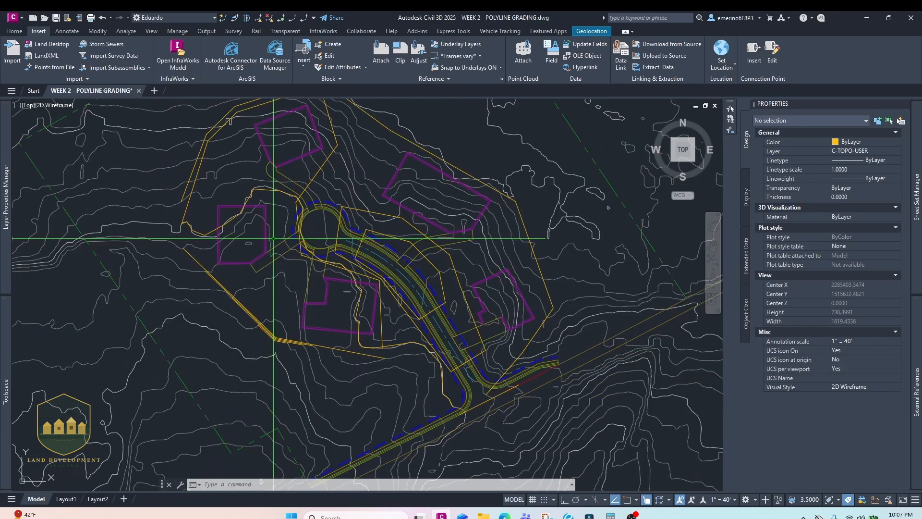
{"action": "middle_click_drag", "start_coordinate": [351, 247], "coordinate": [287, 261]}
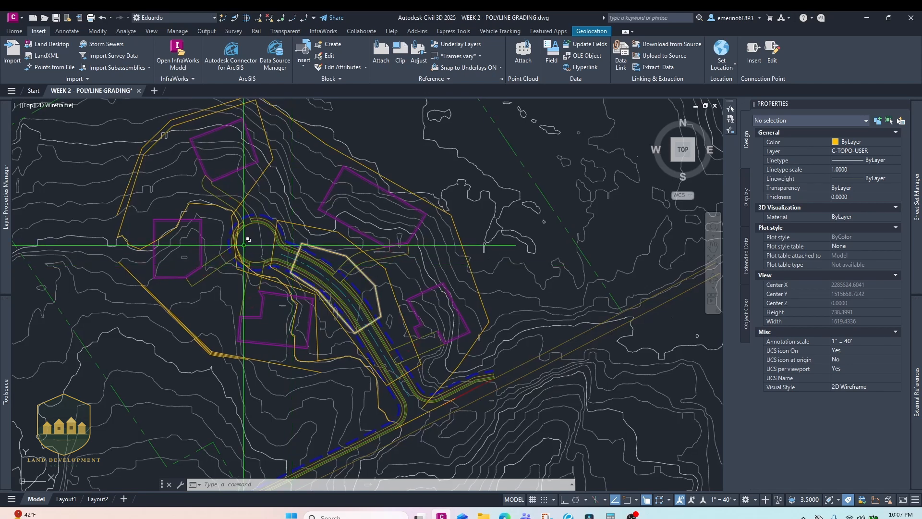
{"action": "middle_click_drag", "start_coordinate": [234, 246], "coordinate": [201, 200]}
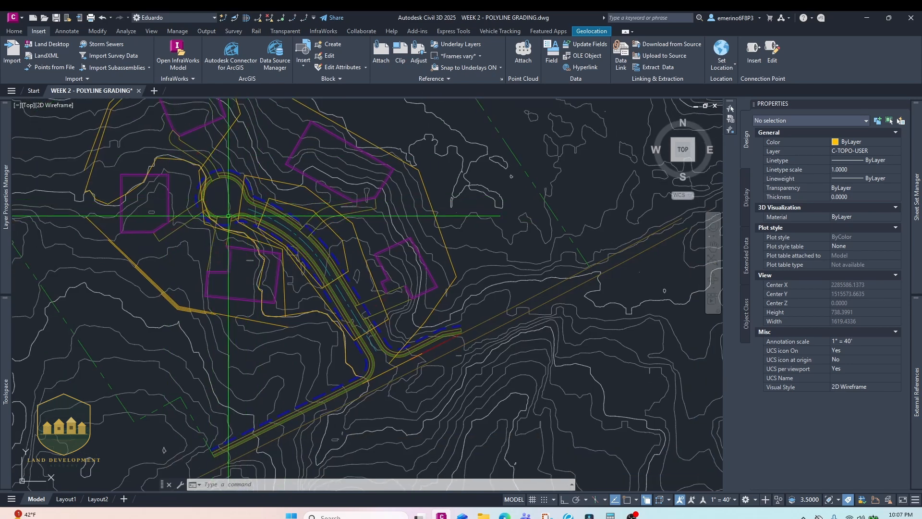
{"action": "middle_click_drag", "start_coordinate": [296, 271], "coordinate": [293, 214]}
{"action": "scroll", "coordinate": [313, 267], "scroll_direction": "up", "scroll_amount": 4}
{"action": "middle_click_drag", "start_coordinate": [340, 269], "coordinate": [244, 244]}
{"action": "scroll", "coordinate": [254, 252], "scroll_direction": "down", "scroll_amount": 2}
{"action": "middle_click_drag", "start_coordinate": [286, 267], "coordinate": [337, 324]}
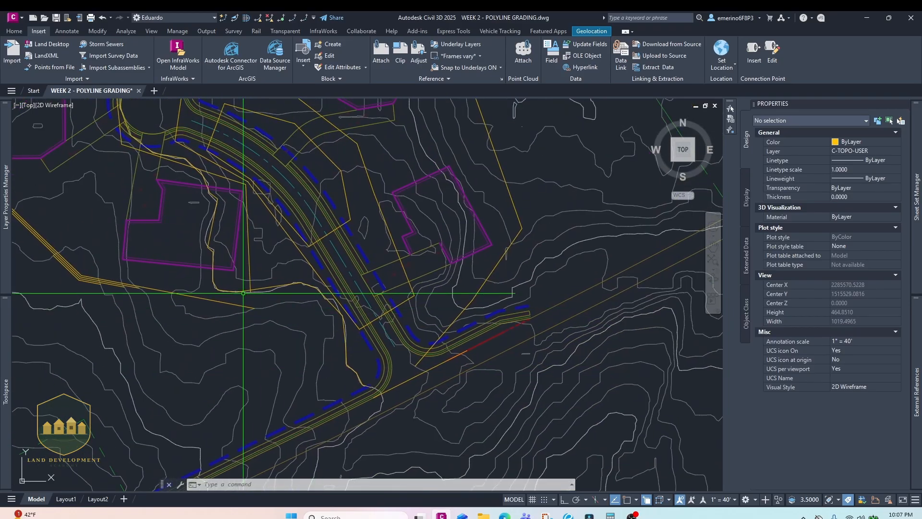
- Select the traced elevation 325 polyline and examine its full route across the site and its western tie-in
{"action": "key", "text": "Escape"}
{"action": "left_click", "coordinate": [243, 290]}
{"action": "scroll", "coordinate": [255, 263], "scroll_direction": "down", "scroll_amount": 4}
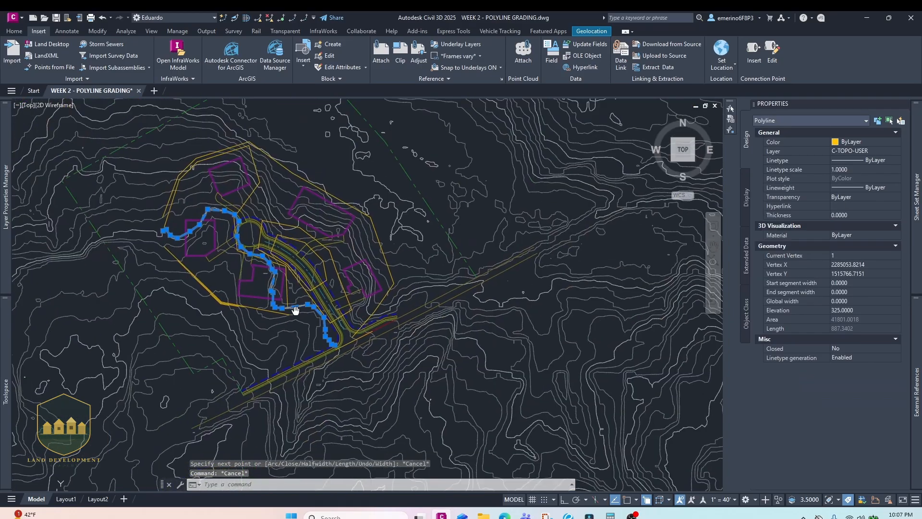
{"action": "middle_click_drag", "start_coordinate": [132, 152], "coordinate": [138, 183]}
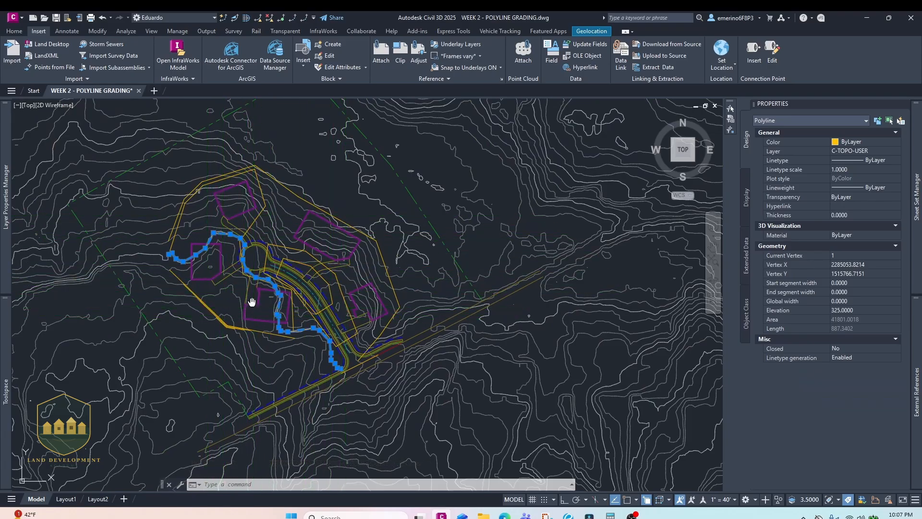
{"action": "middle_click_drag", "start_coordinate": [225, 274], "coordinate": [194, 240]}
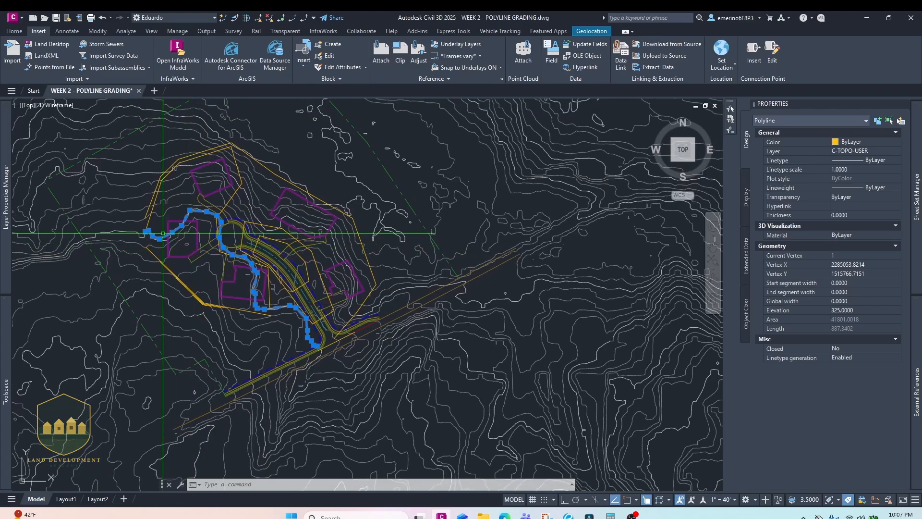
{"action": "scroll", "coordinate": [155, 240], "scroll_direction": "up", "scroll_amount": 5}
{"action": "scroll", "coordinate": [122, 231], "scroll_direction": "down", "scroll_amount": 2}
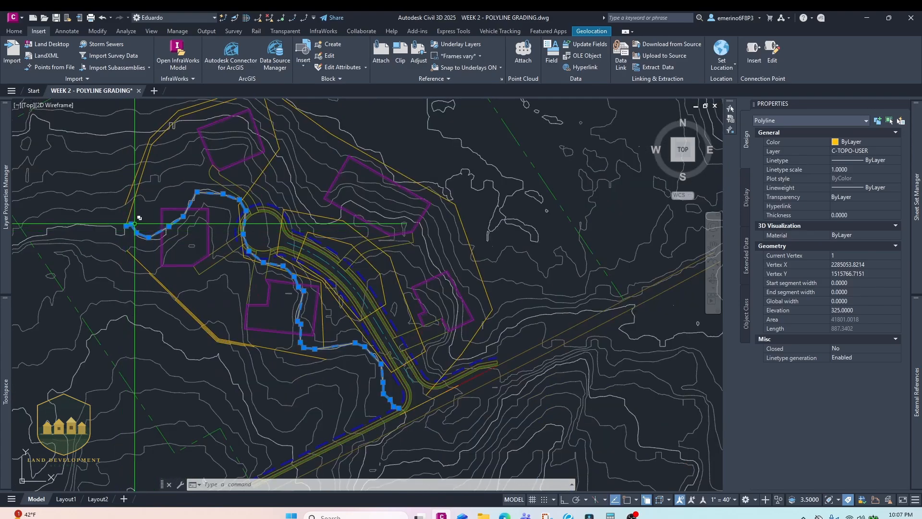
{"action": "middle_click_drag", "start_coordinate": [143, 224], "coordinate": [140, 278]}
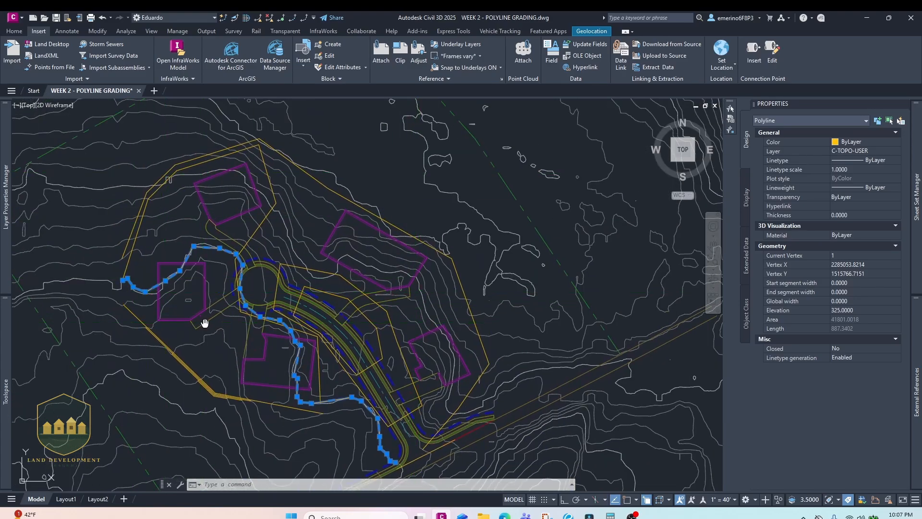
- Start a new polyline at the elevation 325 polylines' western tie-in and run it south to the ends of the southwestern grading polylines
{"action": "scroll", "coordinate": [195, 287], "scroll_direction": "up", "scroll_amount": 4}
{"action": "key", "text": "Escape"}
{"action": "scroll", "coordinate": [196, 287], "scroll_direction": "up", "scroll_amount": 2}
{"action": "type", "text": "pl"}
{"action": "key", "text": "Return"}
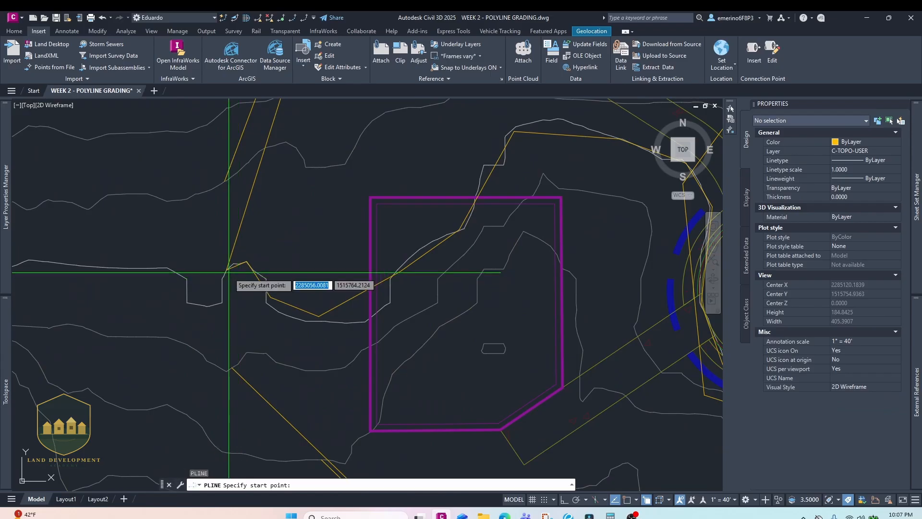
{"action": "left_click", "coordinate": [226, 274]}
{"action": "middle_click_drag", "start_coordinate": [212, 358], "coordinate": [209, 290]}
{"action": "left_click", "coordinate": [228, 304]}
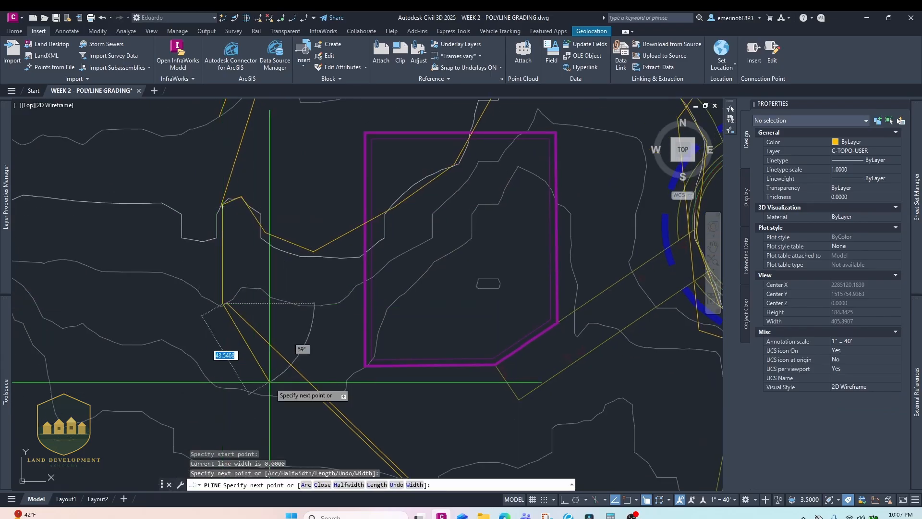
- Continue the boundary polyline along the southwestern grading polylines, across the road intersection and up to the eastern corner of the graded area
{"action": "middle_click_drag", "start_coordinate": [272, 381], "coordinate": [221, 318]}
{"action": "scroll", "coordinate": [222, 319], "scroll_direction": "down", "scroll_amount": 4}
{"action": "middle_click_drag", "start_coordinate": [315, 435], "coordinate": [265, 338]}
{"action": "scroll", "coordinate": [279, 347], "scroll_direction": "up", "scroll_amount": 2}
{"action": "left_click", "coordinate": [304, 328]}
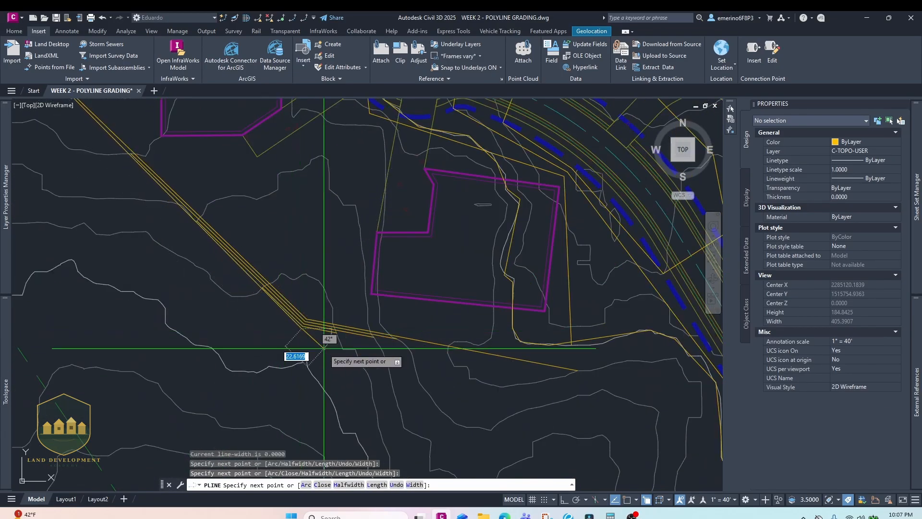
{"action": "middle_click_drag", "start_coordinate": [672, 446], "coordinate": [362, 330]}
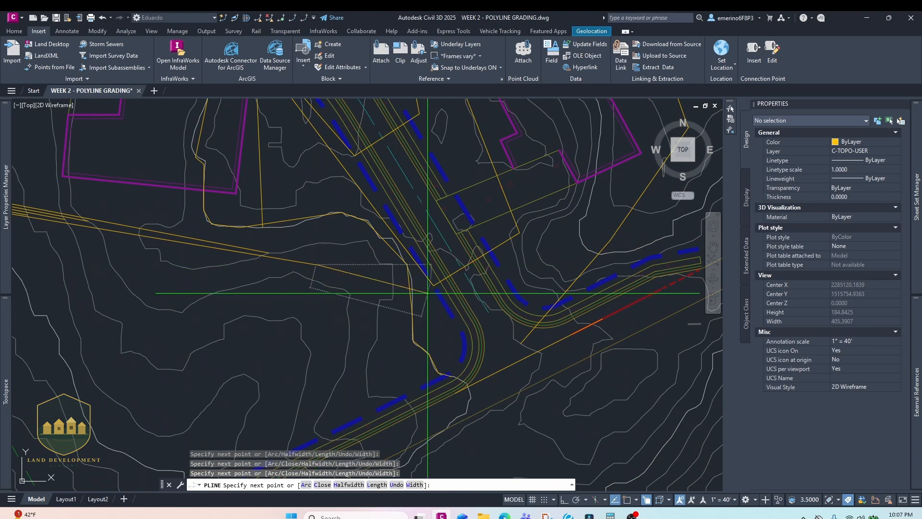
{"action": "middle_click_drag", "start_coordinate": [427, 292], "coordinate": [231, 307]}
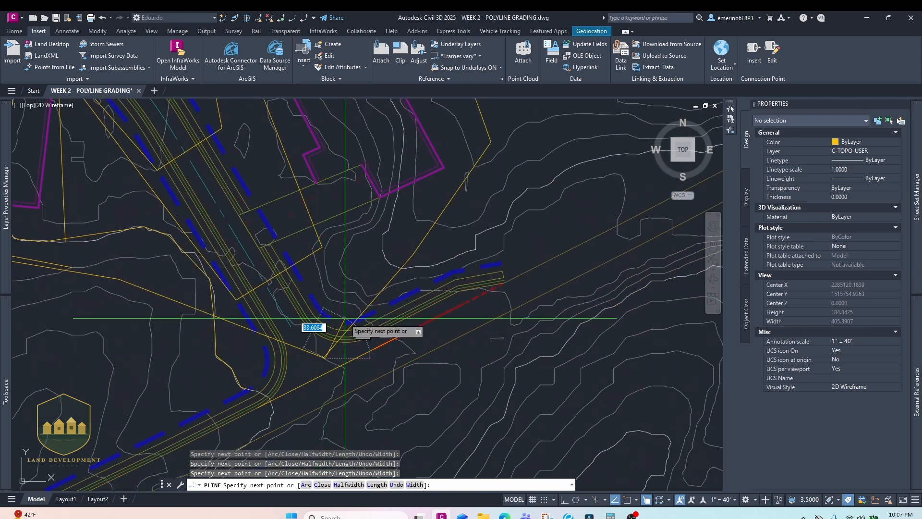
{"action": "middle_click_drag", "start_coordinate": [452, 185], "coordinate": [250, 296]}
{"action": "left_click", "coordinate": [294, 254]}
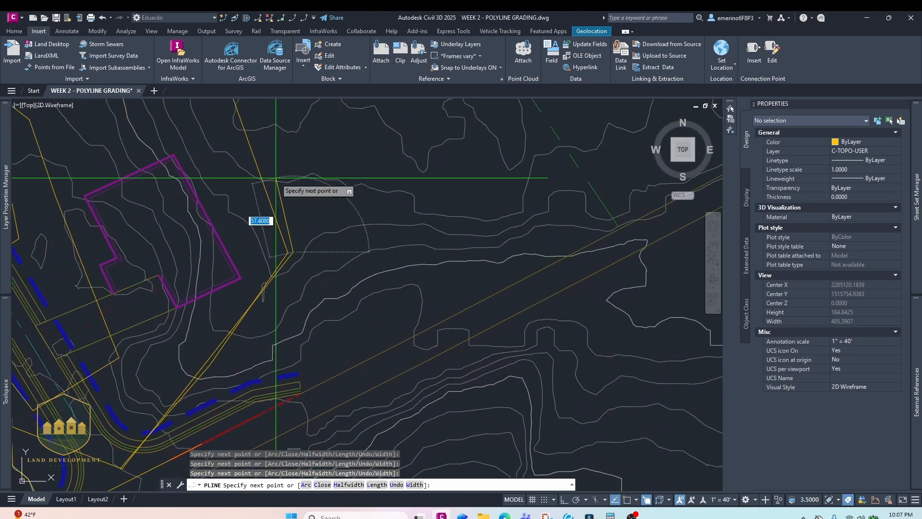
- Run the boundary polyline up the northeastern side of the graded area to its northern corner
{"action": "middle_click_drag", "start_coordinate": [259, 113], "coordinate": [255, 283]}
{"action": "scroll", "coordinate": [236, 228], "scroll_direction": "down", "scroll_amount": 2}
{"action": "scroll", "coordinate": [224, 201], "scroll_direction": "up", "scroll_amount": 1}
{"action": "left_click", "coordinate": [219, 197]}
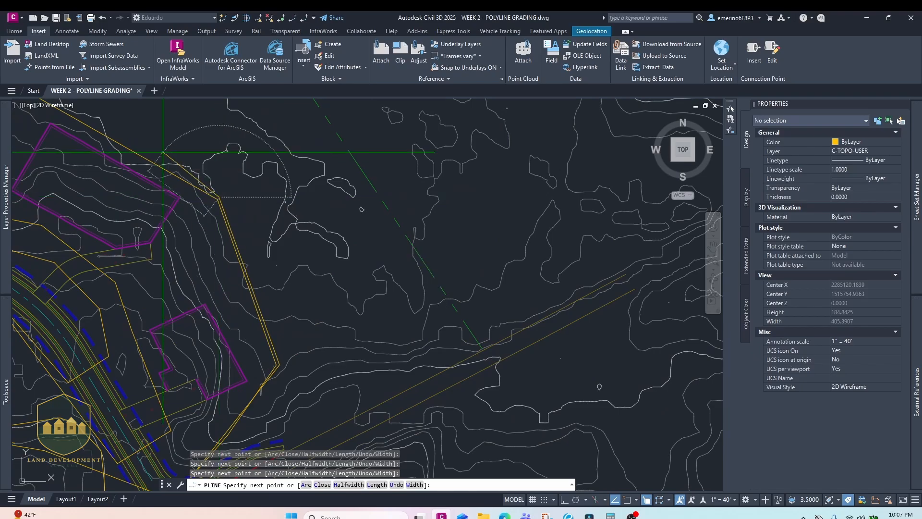
{"action": "middle_click_drag", "start_coordinate": [48, 116], "coordinate": [211, 295]}
{"action": "middle_click_drag", "start_coordinate": [58, 227], "coordinate": [181, 263]}
{"action": "scroll", "coordinate": [202, 219], "scroll_direction": "up", "scroll_amount": 2}
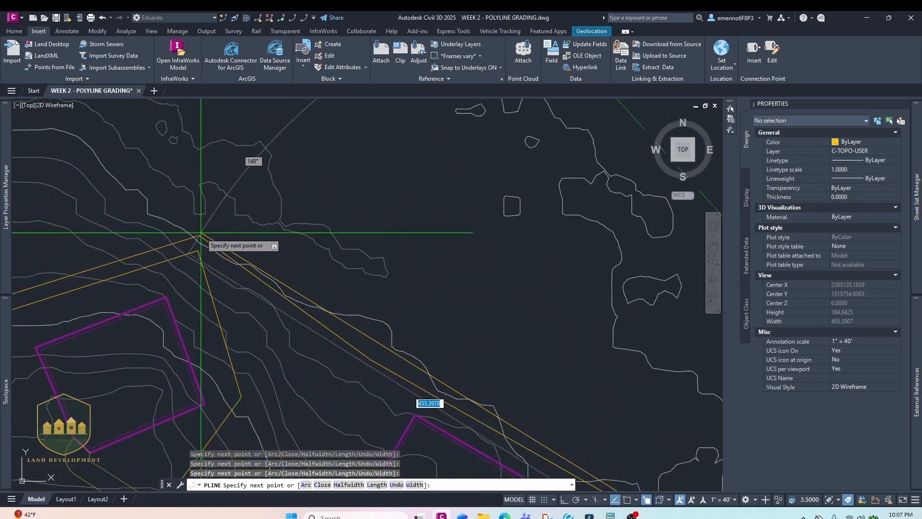
{"action": "left_click", "coordinate": [202, 233]}
- Run the boundary polyline down the northwestern side toward the western tie-in, undoing a misplaced point, and finish it
{"action": "middle_click_drag", "start_coordinate": [85, 257], "coordinate": [306, 165]}
{"action": "left_click", "coordinate": [210, 204]}
{"action": "middle_click_drag", "start_coordinate": [130, 276], "coordinate": [243, 111]}
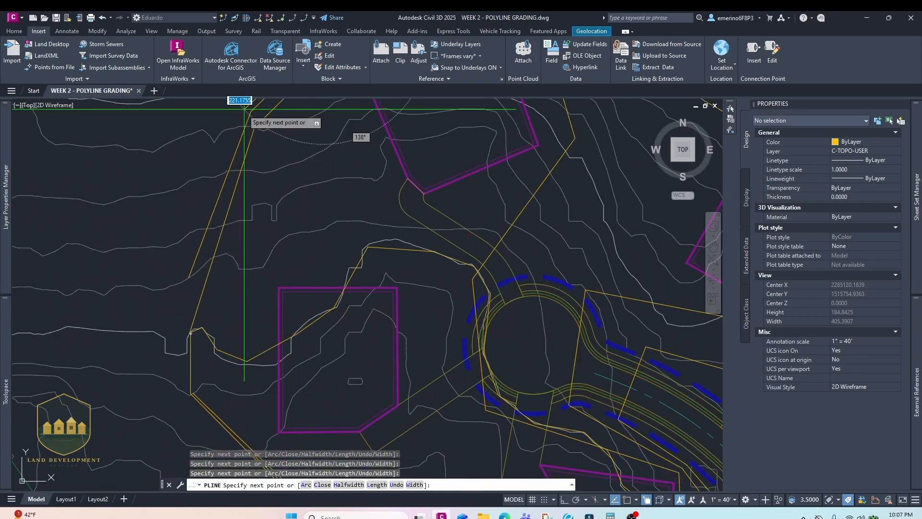
{"action": "left_click", "coordinate": [242, 111]}
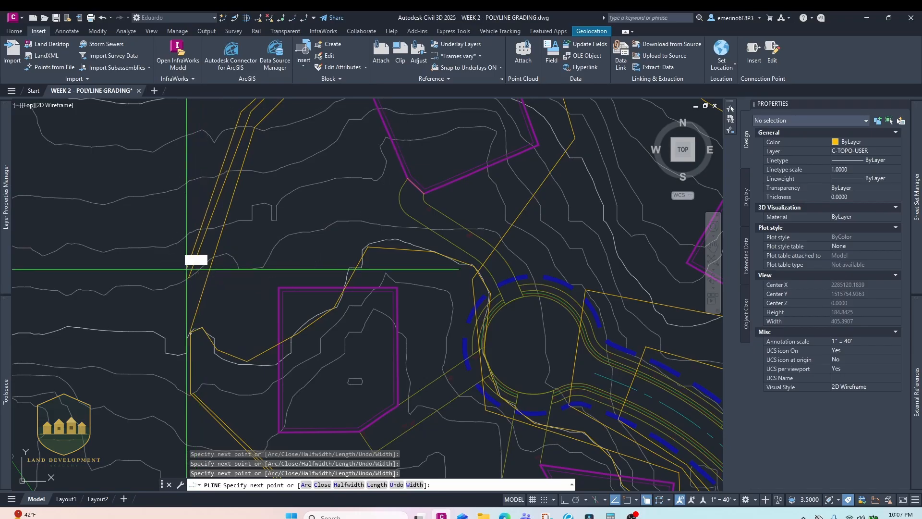
{"action": "right_click", "coordinate": [172, 286]}
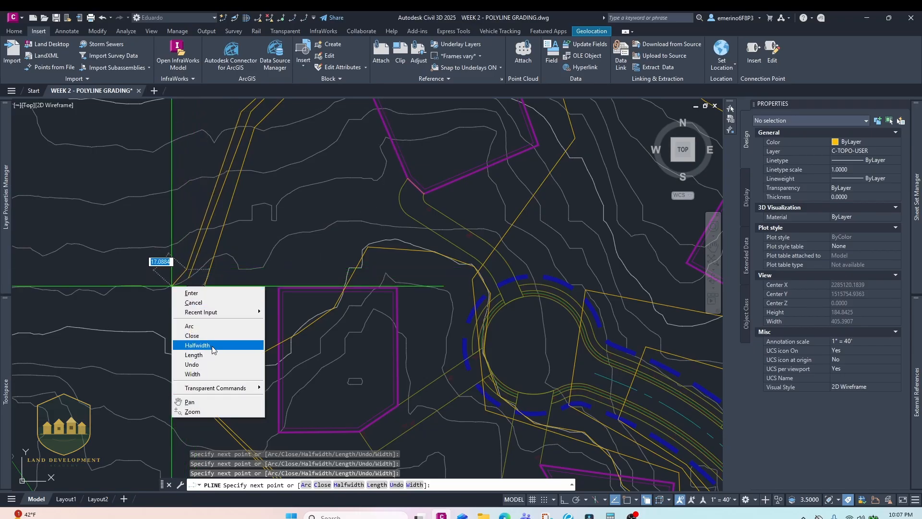
{"action": "left_click", "coordinate": [192, 364]}
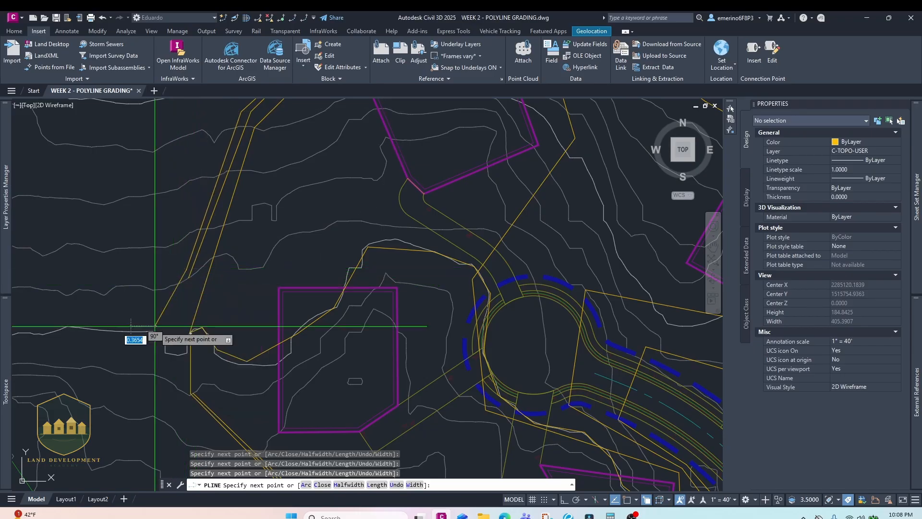
{"action": "key", "text": "Return"}
- Select the new boundary polyline and set its Closed property to Yes
{"action": "left_click", "coordinate": [174, 296]}
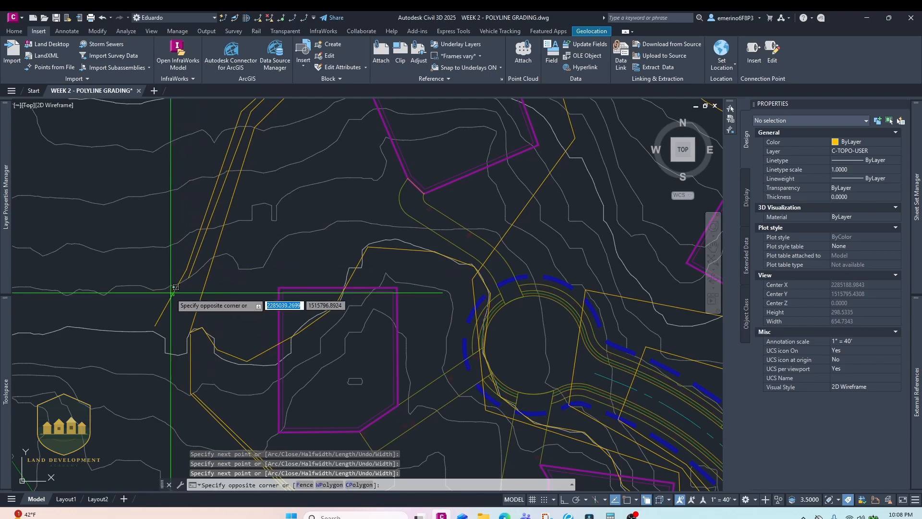
{"action": "key", "text": "Escape"}
{"action": "left_click", "coordinate": [174, 294]}
{"action": "left_click", "coordinate": [173, 296]}
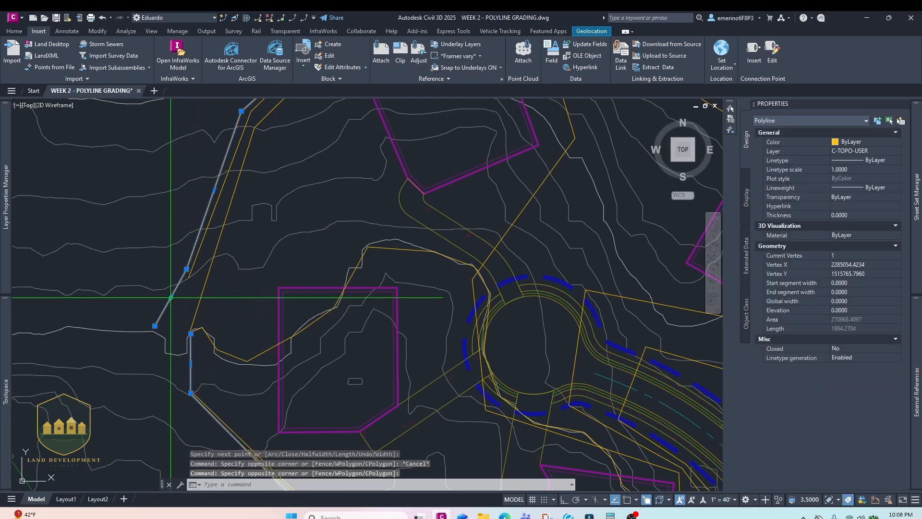
{"action": "left_click", "coordinate": [834, 348]}
{"action": "left_click", "coordinate": [838, 356]}
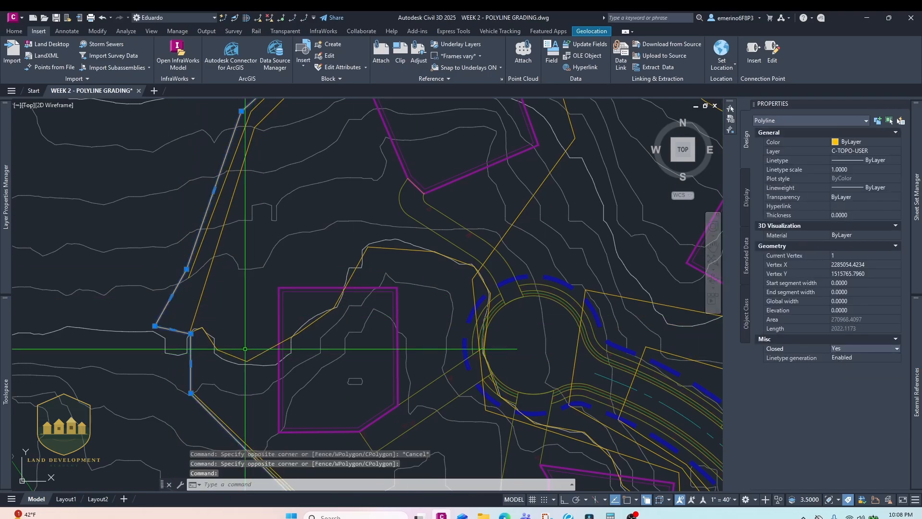
- Remove the boundary polyline's vertex that juts out west of the western tie-in
{"action": "mouse_move", "coordinate": [156, 325]}
{"action": "left_click", "coordinate": [168, 354]}
{"action": "scroll", "coordinate": [197, 259], "scroll_direction": "down", "scroll_amount": 2}
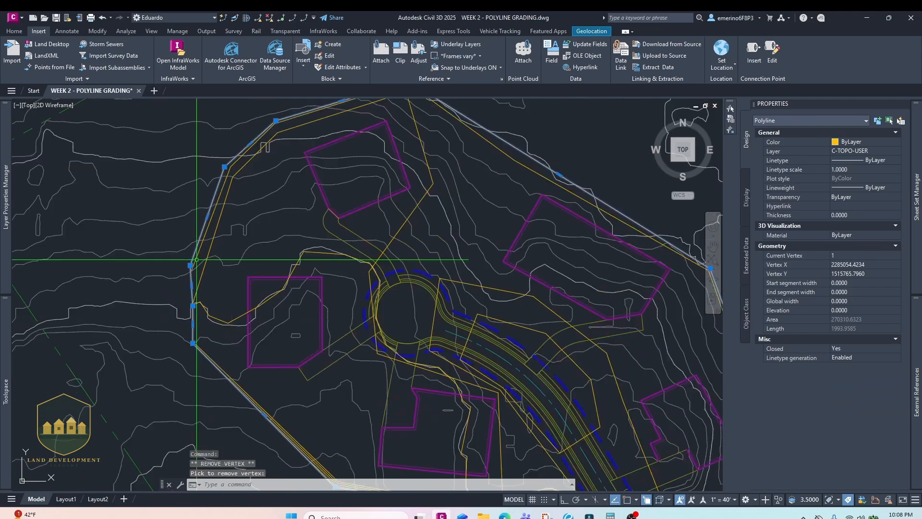
{"action": "scroll", "coordinate": [196, 267], "scroll_direction": "down", "scroll_amount": 2}
{"action": "scroll", "coordinate": [191, 314], "scroll_direction": "up", "scroll_amount": 2}
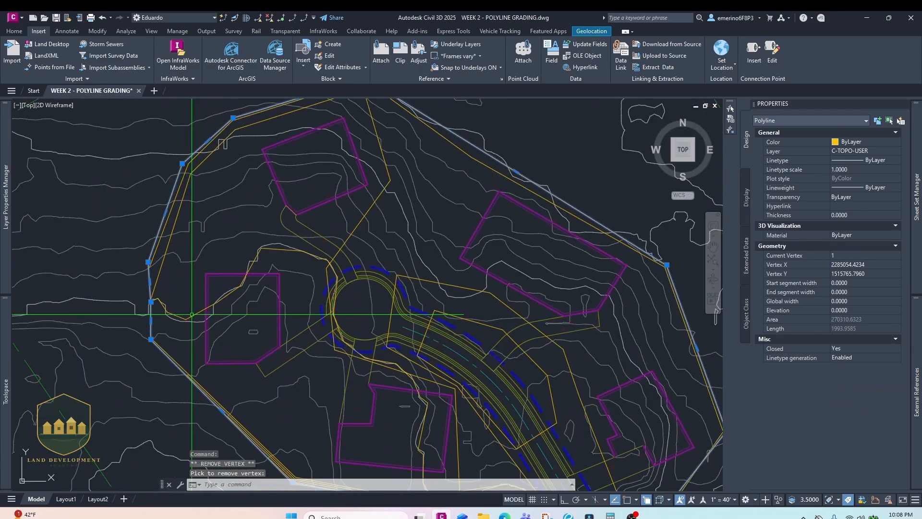
- Add the traced contour polyline to the selection and set both polylines' global width to 1 and color to Red
{"action": "left_click", "coordinate": [192, 314]}
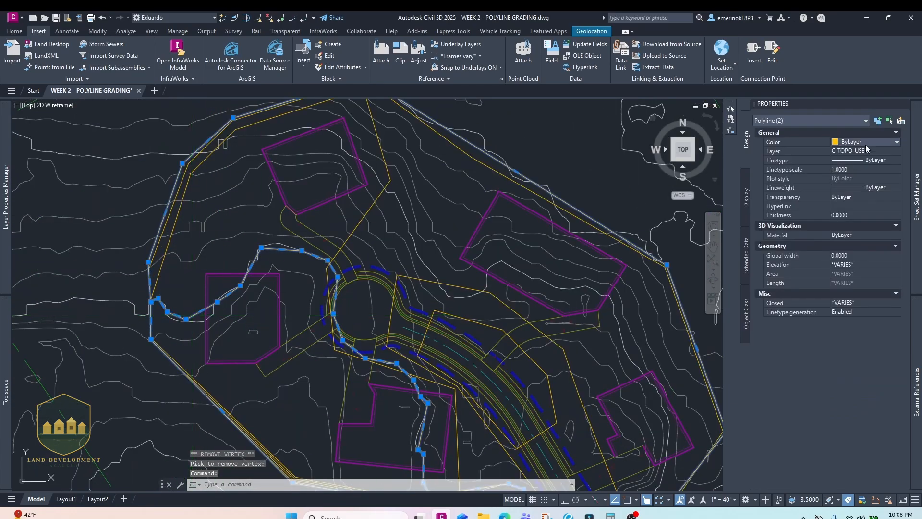
{"action": "left_click", "coordinate": [859, 255]}
{"action": "type", "text": "1"}
{"action": "key", "text": "Tab"}
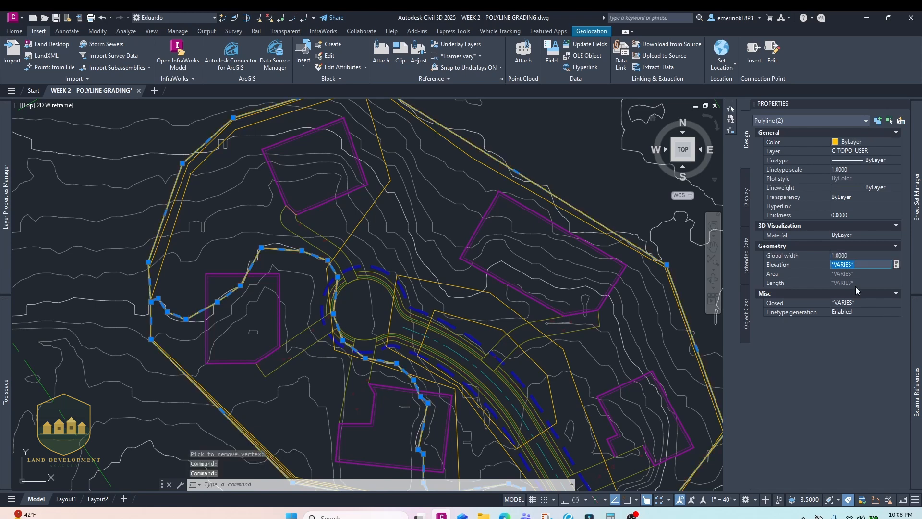
{"action": "left_click", "coordinate": [862, 143]}
{"action": "left_click", "coordinate": [862, 142]}
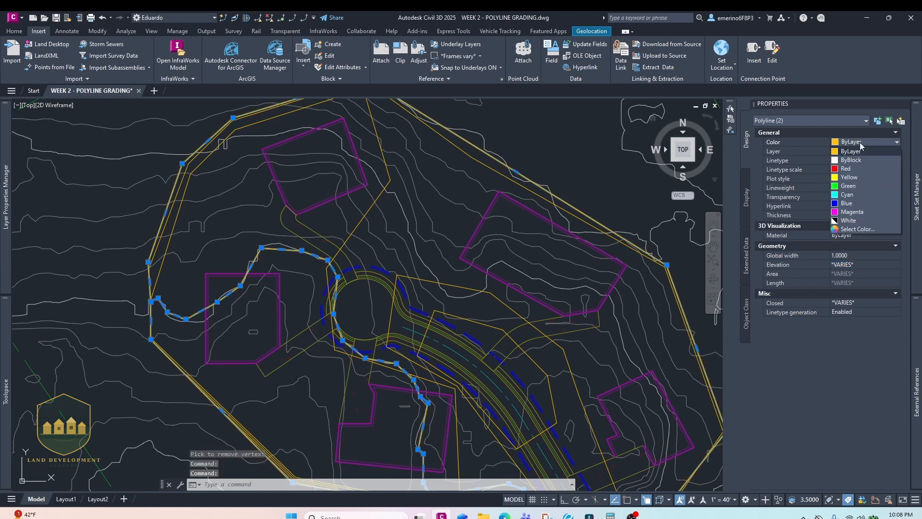
{"action": "left_click", "coordinate": [848, 169]}
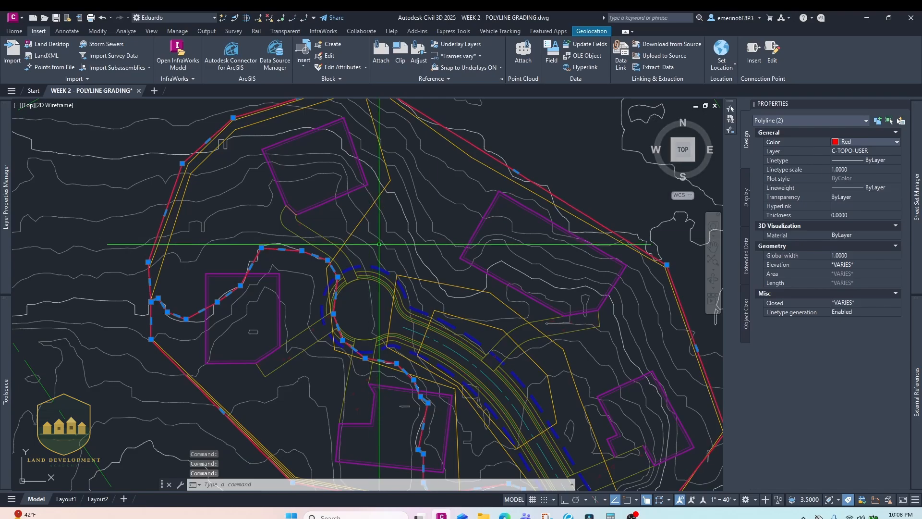
{"action": "scroll", "coordinate": [365, 230], "scroll_direction": "down", "scroll_amount": 4}
{"action": "key", "text": "Escape"}
- Place a multiline text box in the open area southwest of the cul-de-sac, between the western and southern pads
{"action": "middle_click_drag", "start_coordinate": [395, 267], "coordinate": [343, 273]}
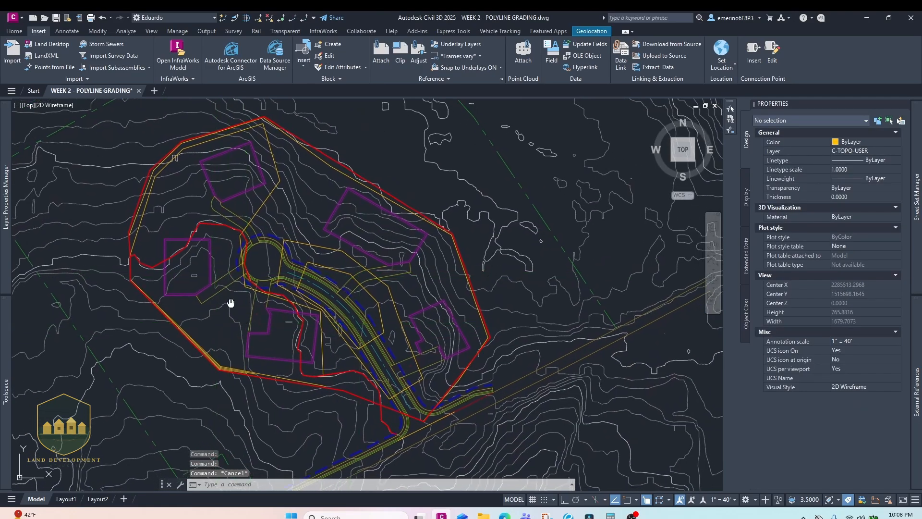
{"action": "middle_click_drag", "start_coordinate": [243, 325], "coordinate": [219, 289]}
{"action": "scroll", "coordinate": [213, 270], "scroll_direction": "up", "scroll_amount": 4}
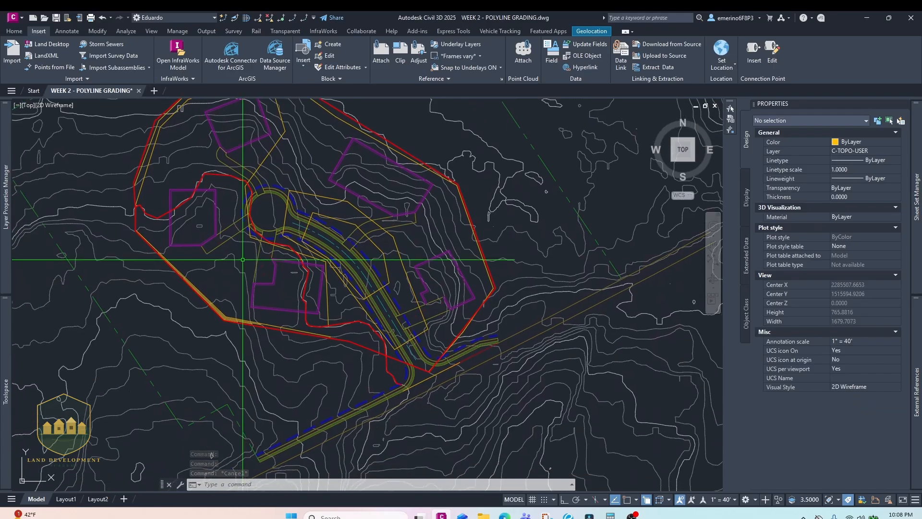
{"action": "middle_click_drag", "start_coordinate": [247, 271], "coordinate": [274, 332]}
{"action": "key", "text": "Escape"}
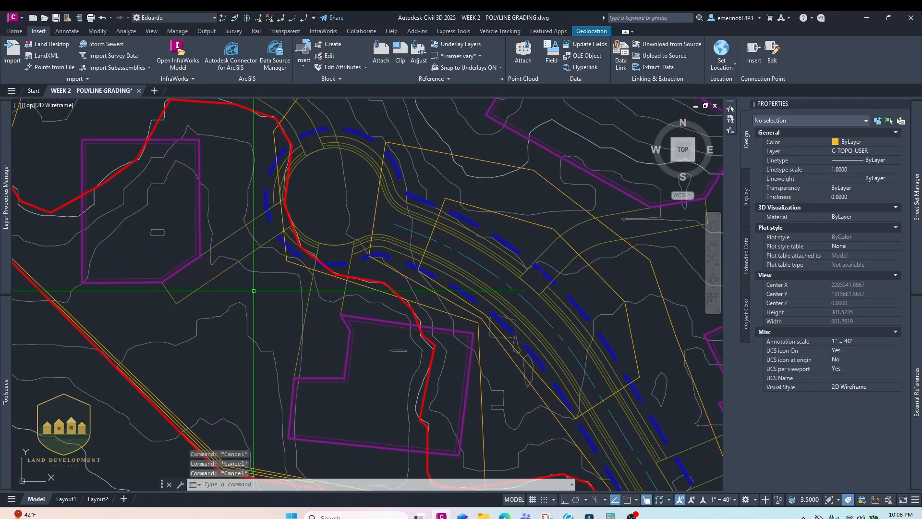
{"action": "type", "text": "mtext"}
{"action": "key", "text": "Return"}
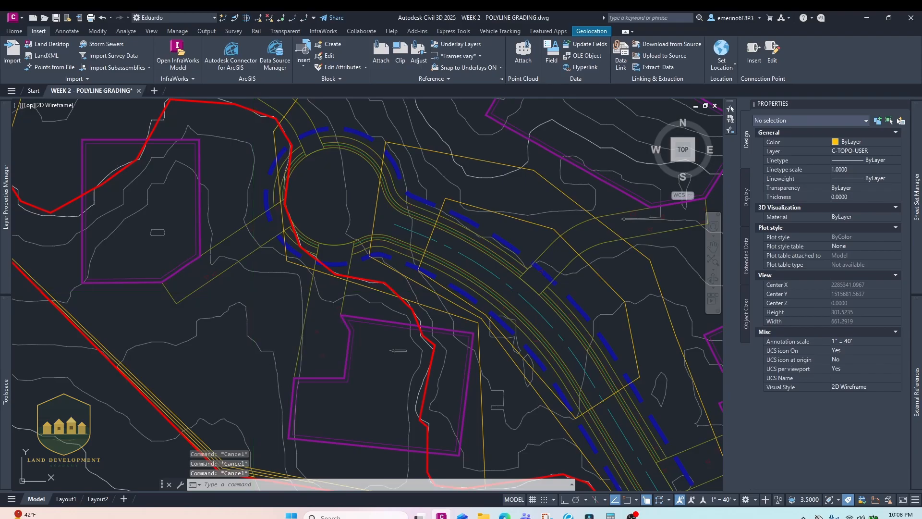
{"action": "left_click", "coordinate": [220, 283]}
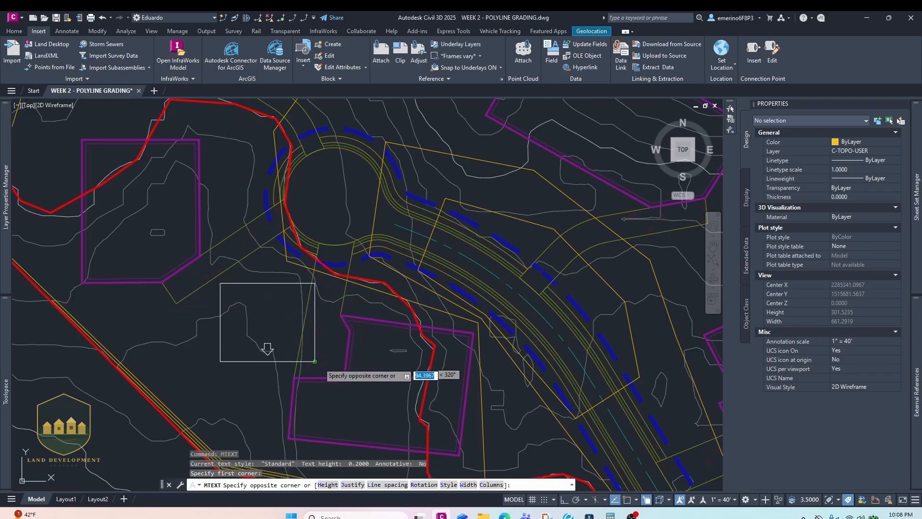
{"action": "left_click", "coordinate": [345, 361]}
{"action": "scroll", "coordinate": [266, 302], "scroll_direction": "down", "scroll_amount": 8}
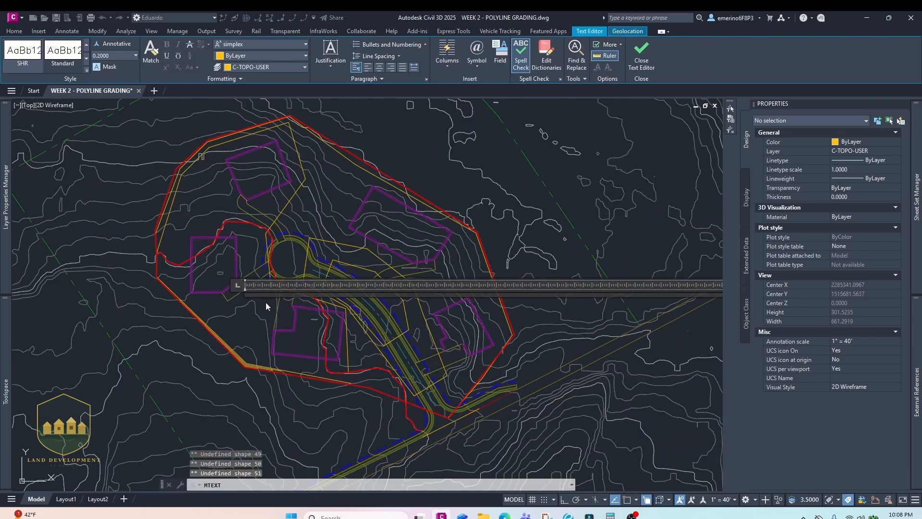
{"action": "scroll", "coordinate": [645, 298], "scroll_direction": "down", "scroll_amount": 6}
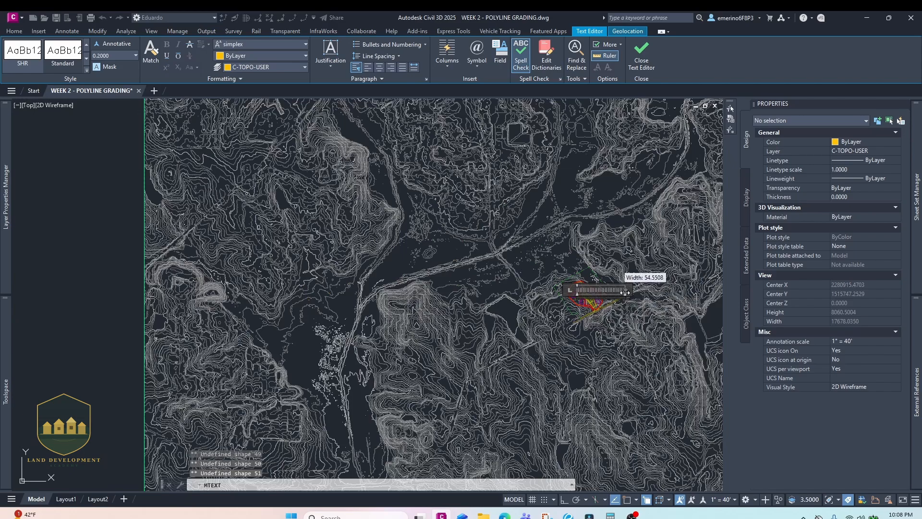
{"action": "scroll", "coordinate": [578, 298], "scroll_direction": "up", "scroll_amount": 16}
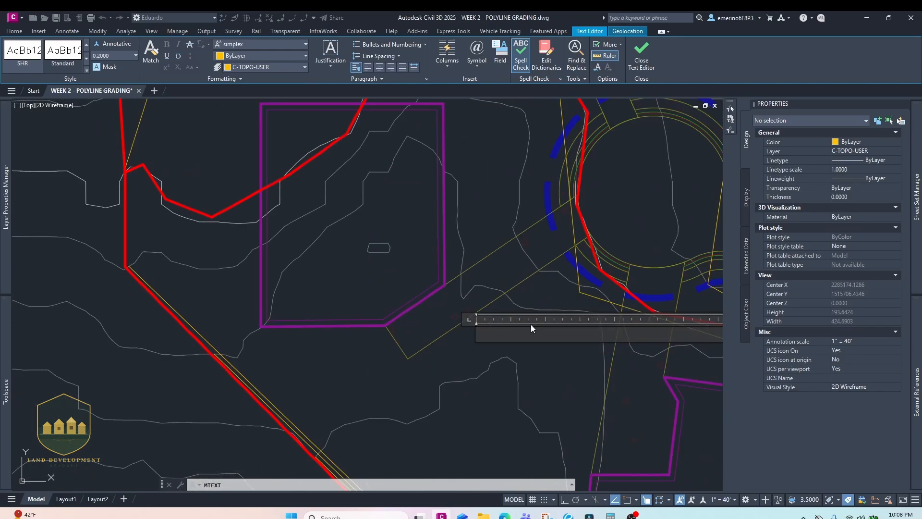
- Write the note "FG: 324.5-325.5", "EG: 325-329" and, after a blank line, "DELTA OF 2FT (CUT", and finish the text
{"action": "type", "text": "FG: 324.5-325.5"}
{"action": "key", "text": "Return"}
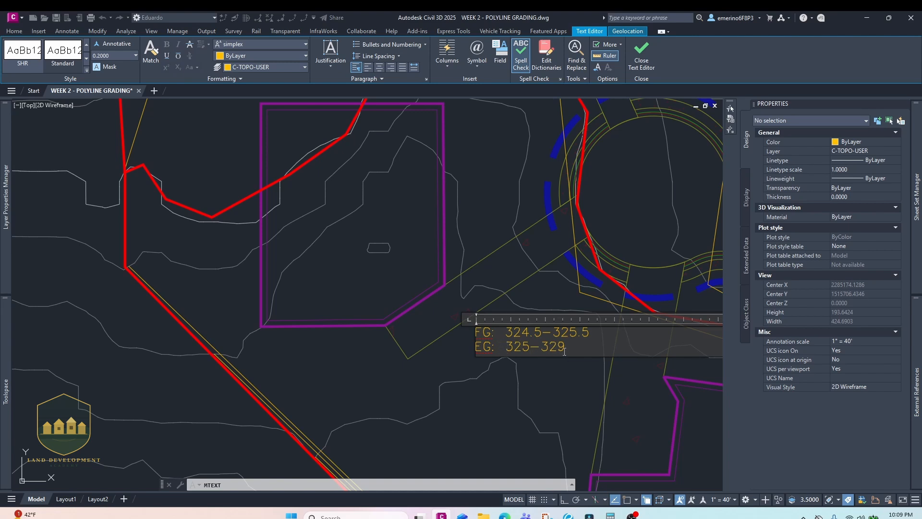
{"action": "key", "text": "Return"}
{"action": "key", "text": "Return"}
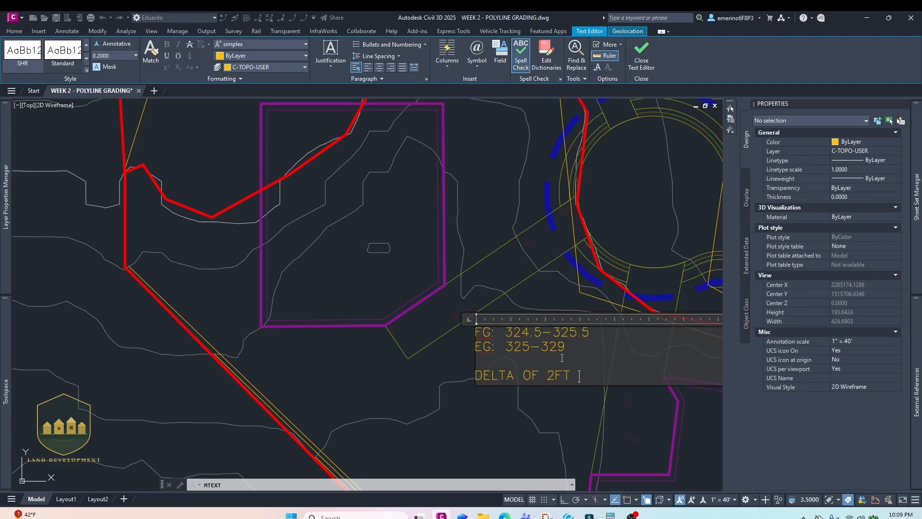
{"action": "type", "text": "(CUT"}
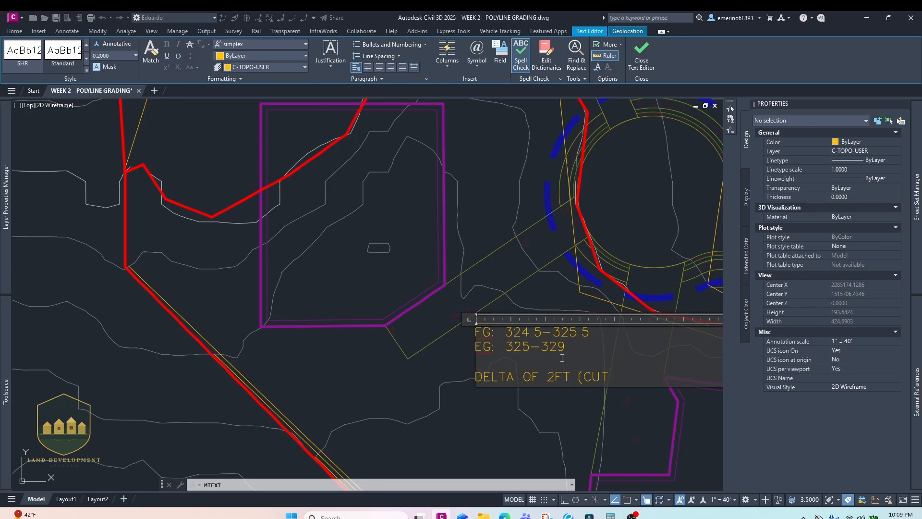
{"action": "left_click", "coordinate": [560, 284]}
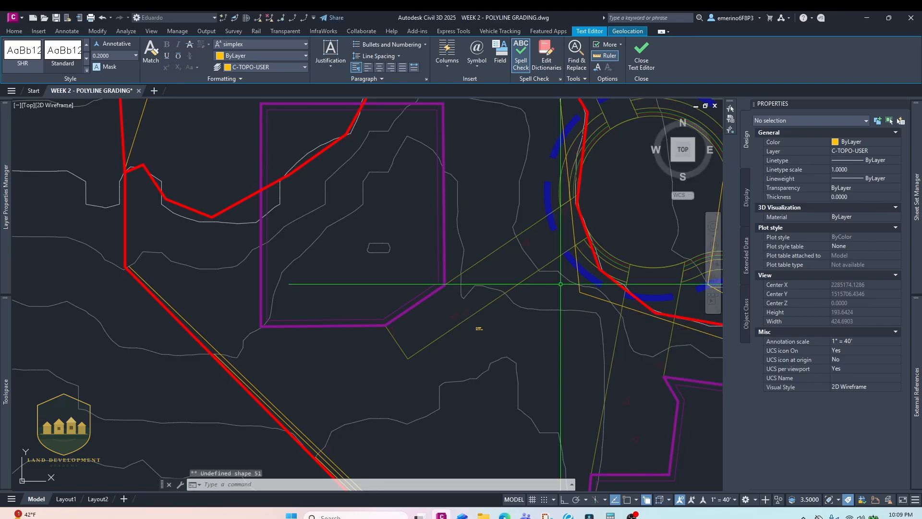
- Select the grading note and set its text height to 5
{"action": "middle_click_drag", "start_coordinate": [561, 292], "coordinate": [365, 305]}
{"action": "scroll", "coordinate": [306, 339], "scroll_direction": "up", "scroll_amount": 2}
{"action": "left_click", "coordinate": [263, 341]}
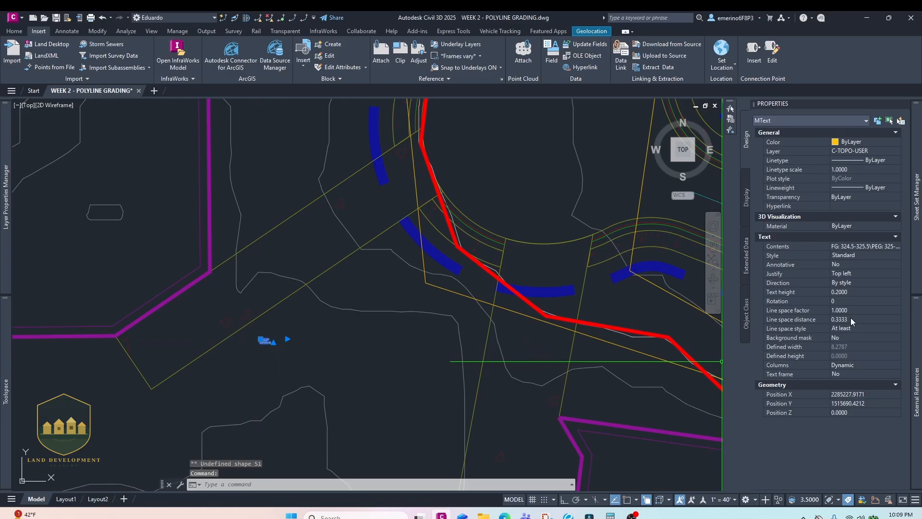
{"action": "left_click", "coordinate": [842, 292]}
{"action": "type", "text": "5"}
{"action": "key", "text": "Tab"}
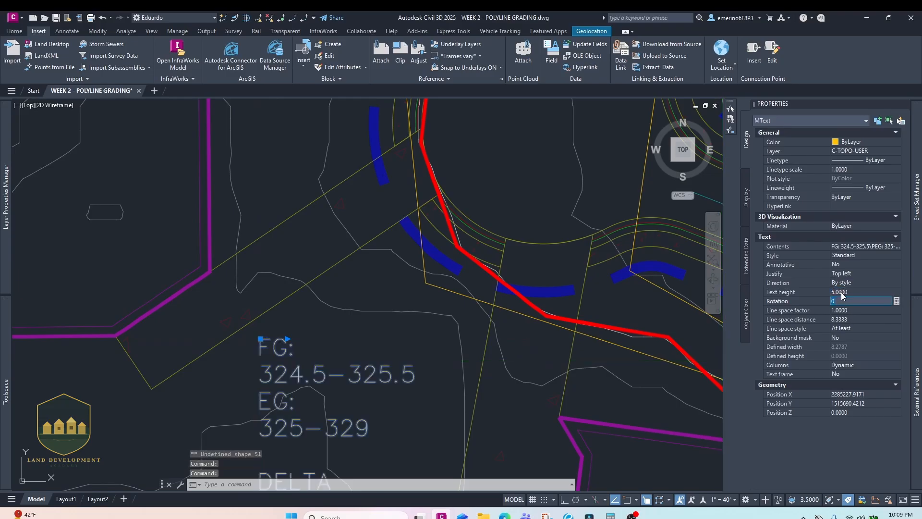
- Widen the grading note's text box to about 83 so its lines stop wrapping, and move the note southwest toward the red boundary
{"action": "scroll", "coordinate": [401, 270], "scroll_direction": "down", "scroll_amount": 4}
{"action": "scroll", "coordinate": [401, 271], "scroll_direction": "up", "scroll_amount": 3}
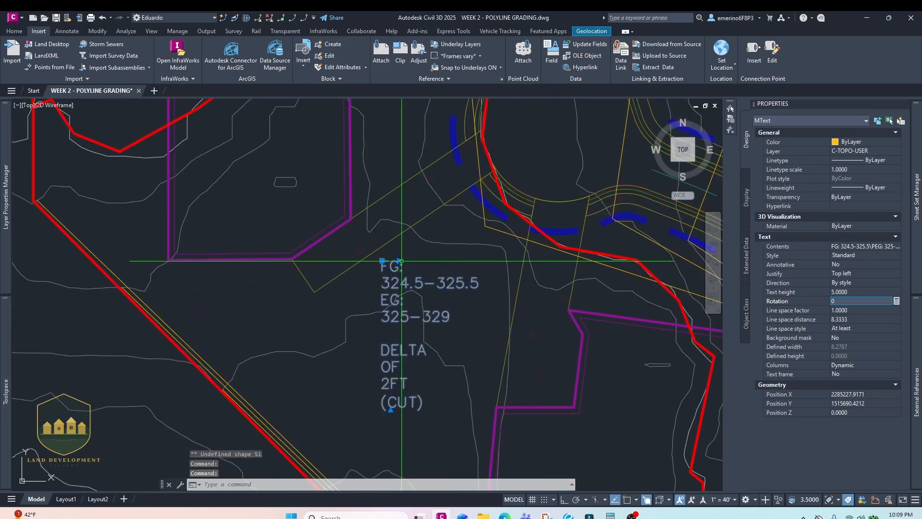
{"action": "left_click", "coordinate": [399, 262]}
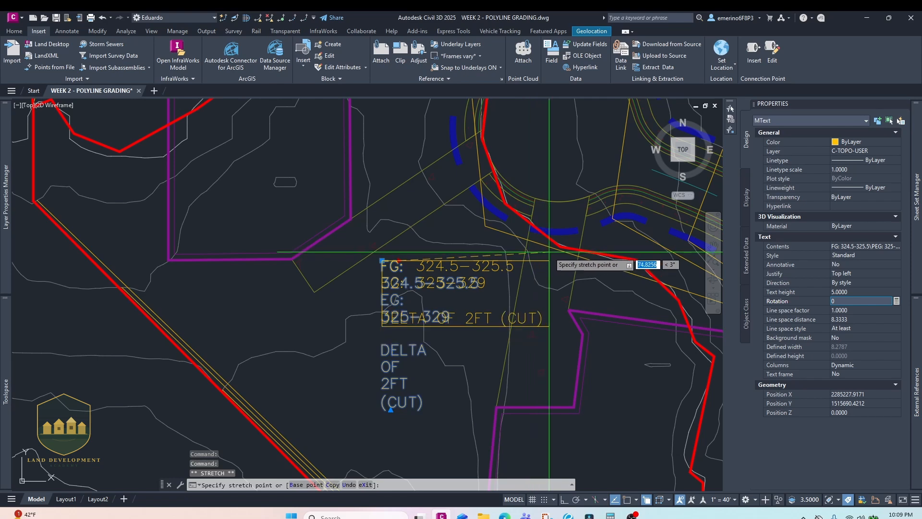
{"action": "left_click", "coordinate": [549, 252]}
{"action": "middle_click_drag", "start_coordinate": [489, 301], "coordinate": [463, 303]}
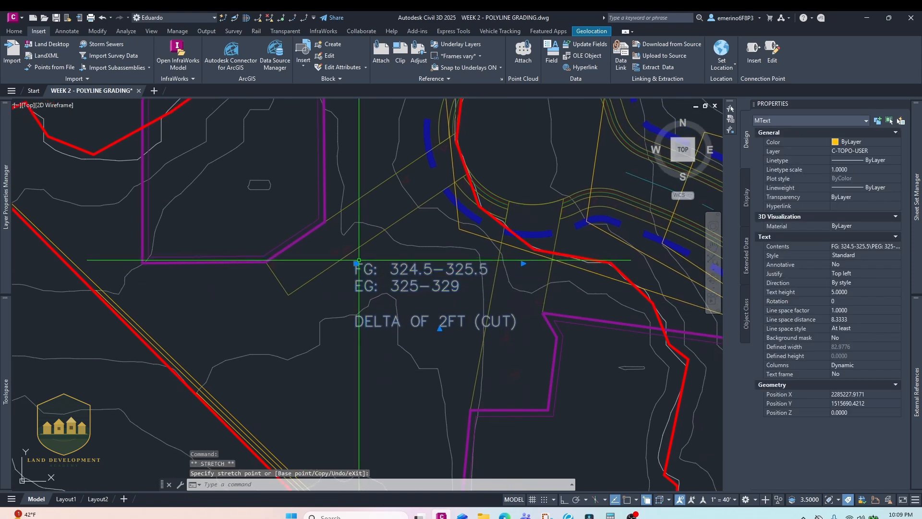
{"action": "left_click", "coordinate": [356, 263]}
{"action": "left_click", "coordinate": [288, 306]}
{"action": "key", "text": "Escape"}
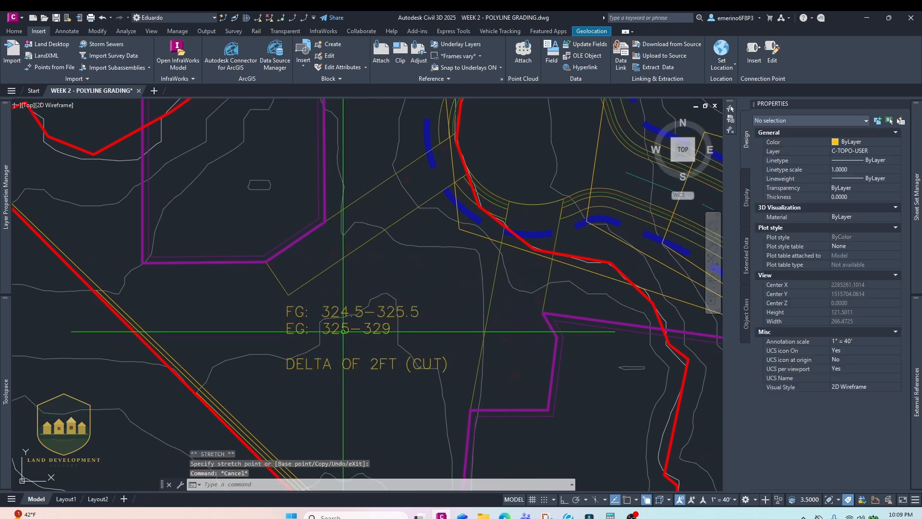
- Examine the traced contour polyline's full course across the site and where it meets the outer boundary
{"action": "scroll", "coordinate": [407, 282], "scroll_direction": "down", "scroll_amount": 4}
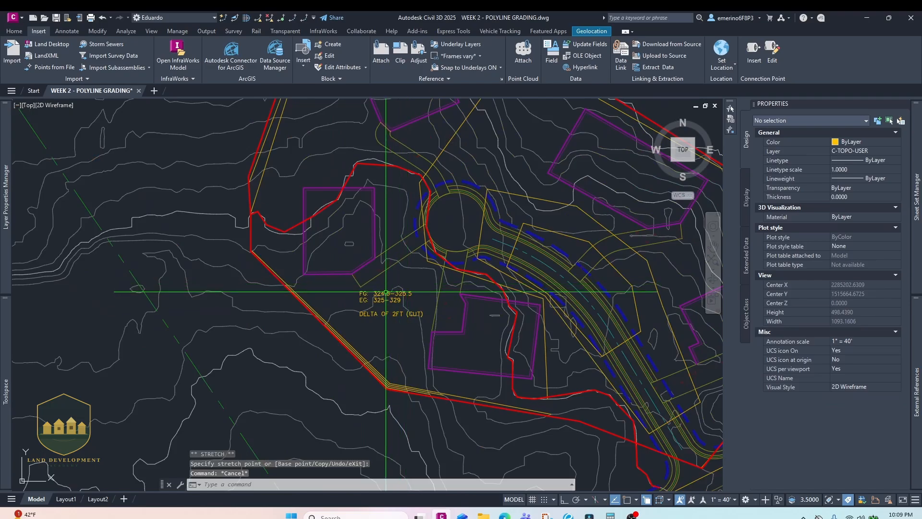
{"action": "scroll", "coordinate": [250, 216], "scroll_direction": "up", "scroll_amount": 5}
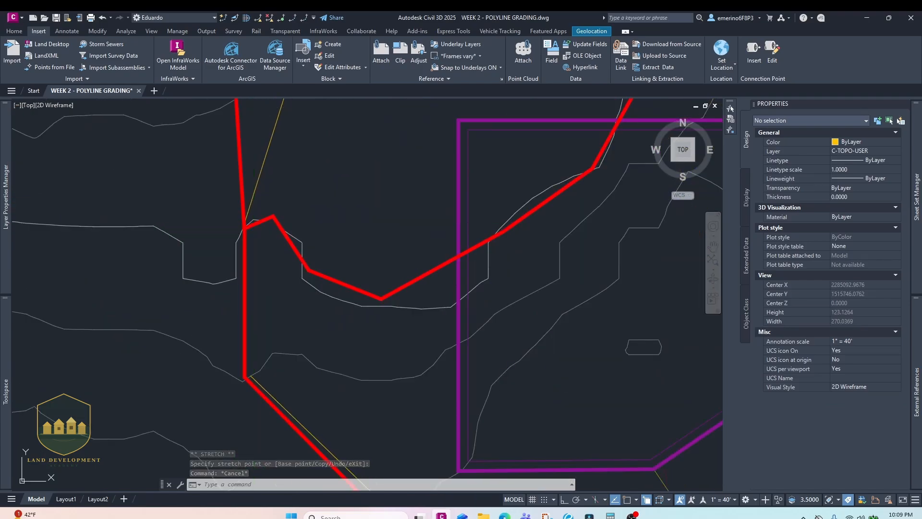
{"action": "left_click", "coordinate": [246, 228]}
{"action": "scroll", "coordinate": [245, 231], "scroll_direction": "up", "scroll_amount": 4}
{"action": "scroll", "coordinate": [283, 243], "scroll_direction": "down", "scroll_amount": 8}
{"action": "middle_click_drag", "start_coordinate": [434, 312], "coordinate": [263, 207]}
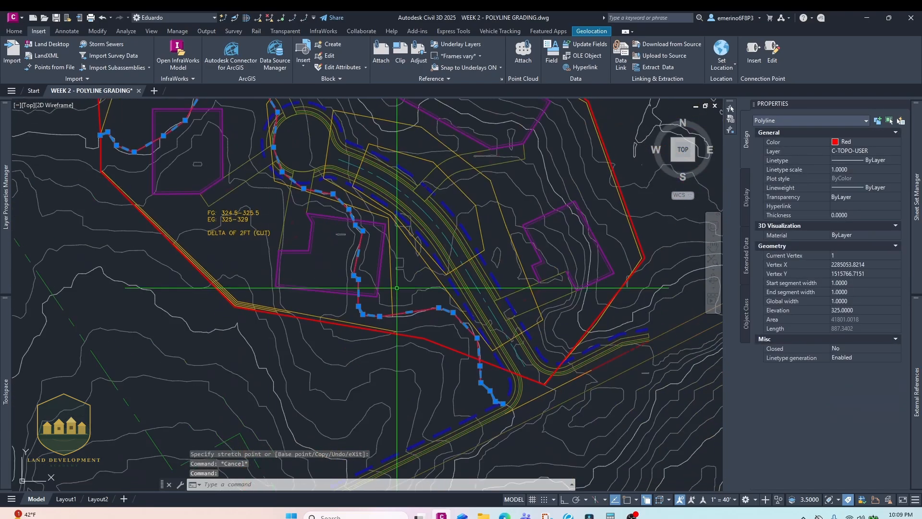
{"action": "mouse_move", "coordinate": [513, 345]}
{"action": "middle_mouse_down"}
{"action": "mouse_move", "coordinate": [441, 313]}
{"action": "mouse_move", "coordinate": [453, 389]}
{"action": "middle_mouse_up"}
{"action": "scroll", "coordinate": [438, 324], "scroll_direction": "down", "scroll_amount": 3}
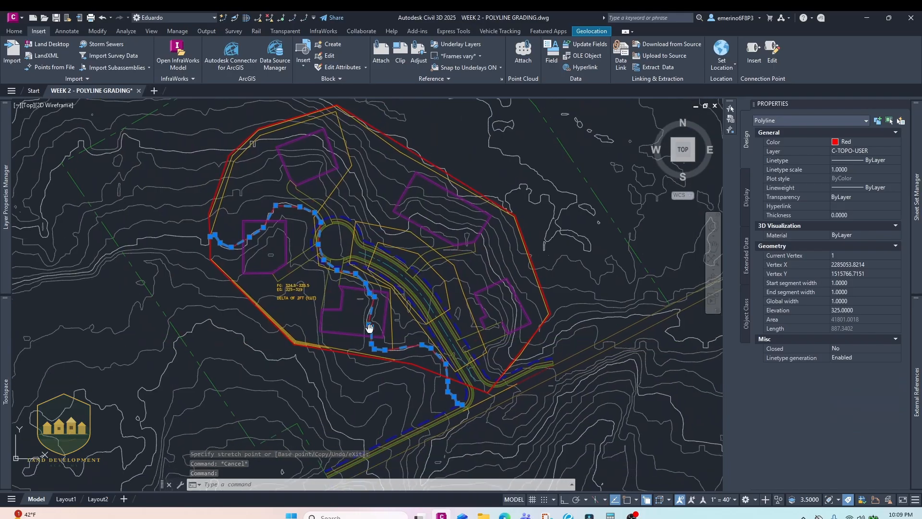
{"action": "key", "text": "Escape"}
{"action": "type", "text": "BPOL"}
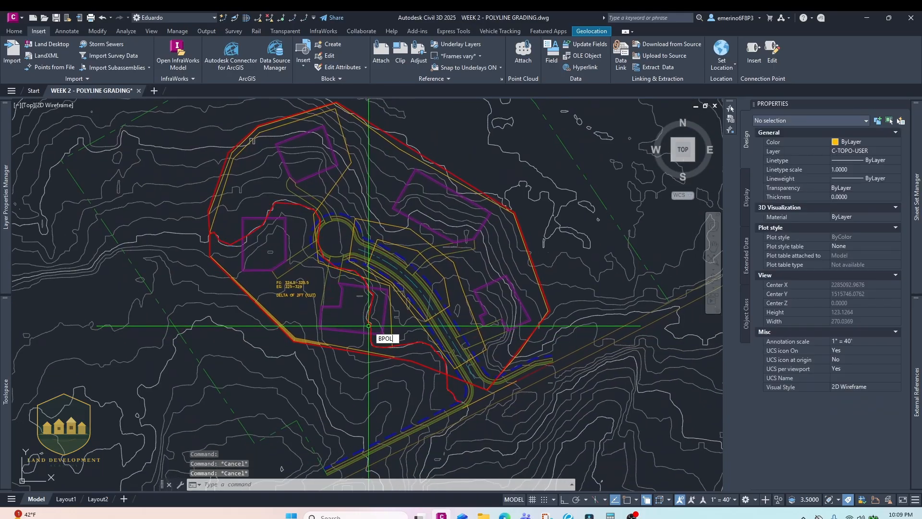
{"action": "type", "text": "Y"}
{"action": "key", "text": "Return"}
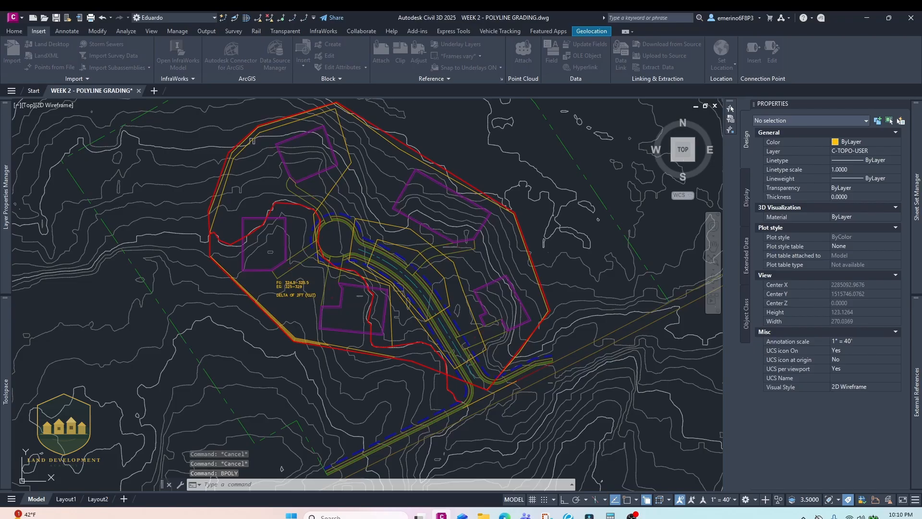
{"action": "left_click", "coordinate": [289, 306]}
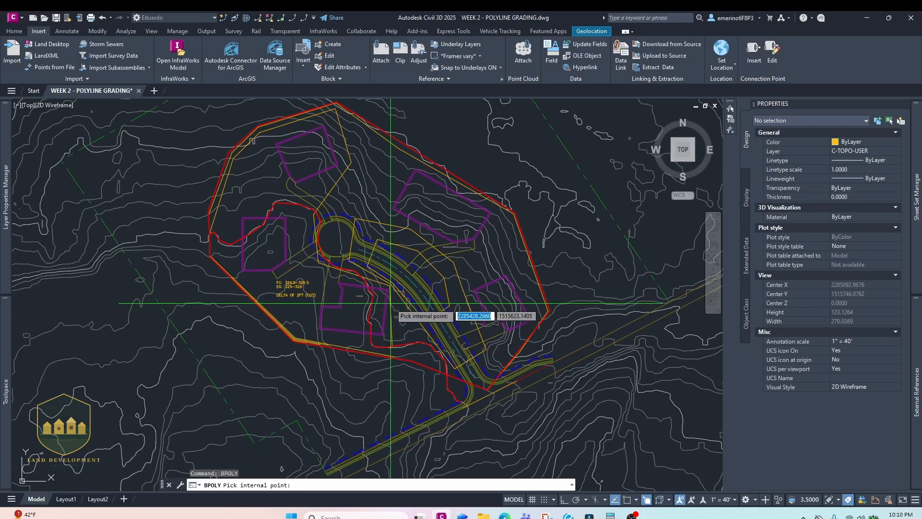
{"action": "key", "text": "Escape"}
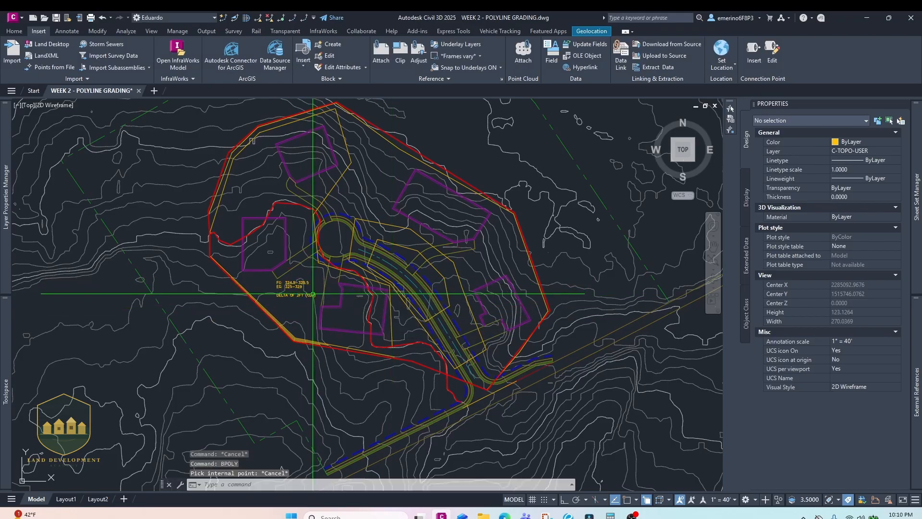
- Start BPOLY and define a new boundary set from the outer site polyline and the traced contour polyline
{"action": "key", "text": "Return"}
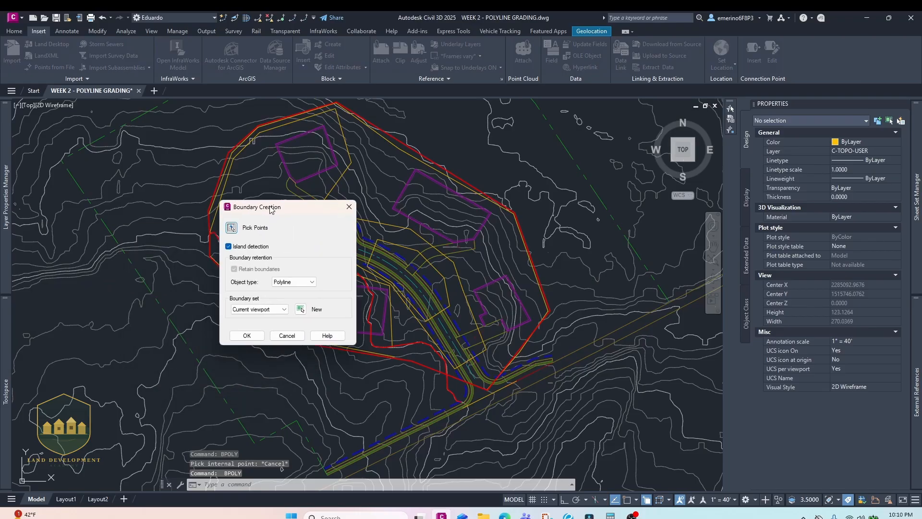
{"action": "left_click", "coordinate": [303, 308]}
{"action": "scroll", "coordinate": [262, 315], "scroll_direction": "up", "scroll_amount": 2}
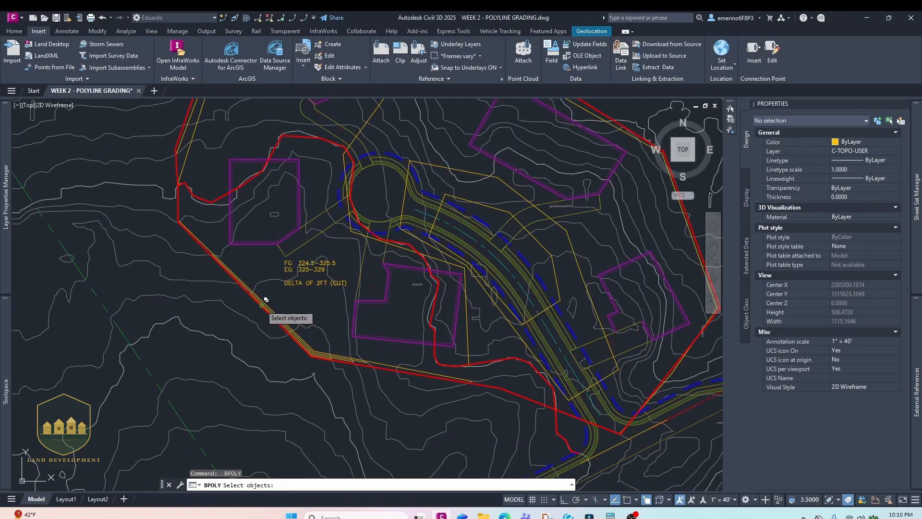
{"action": "left_click", "coordinate": [261, 304]}
{"action": "left_click", "coordinate": [298, 338]}
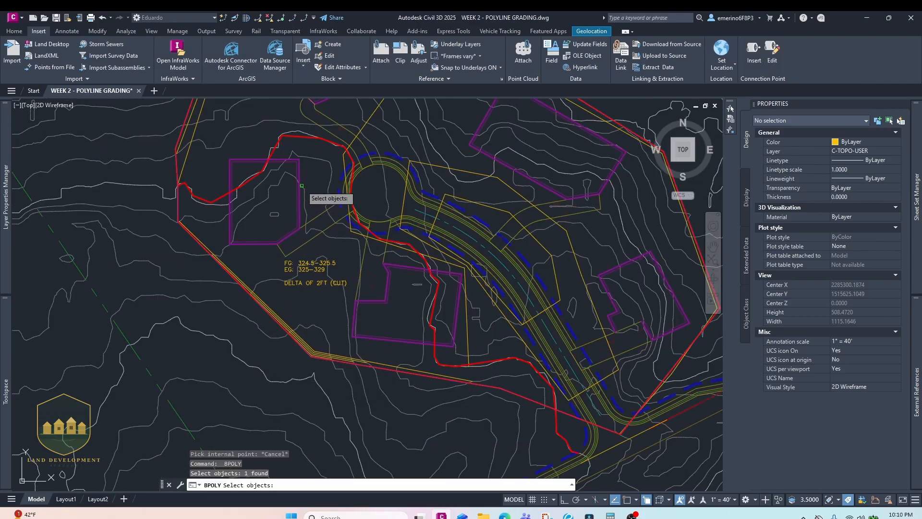
{"action": "left_click", "coordinate": [284, 133]}
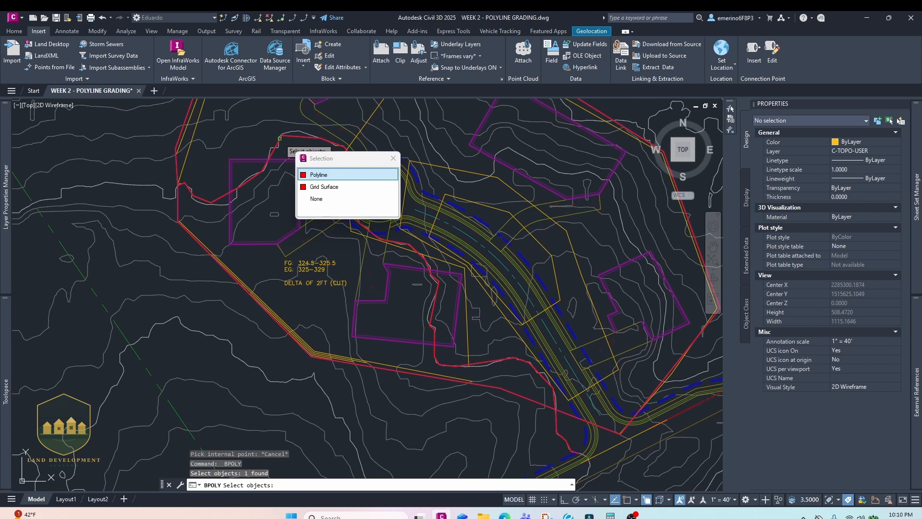
{"action": "left_click", "coordinate": [318, 172]}
{"action": "scroll", "coordinate": [264, 214], "scroll_direction": "down", "scroll_amount": 1}
{"action": "scroll", "coordinate": [226, 193], "scroll_direction": "up", "scroll_amount": 1}
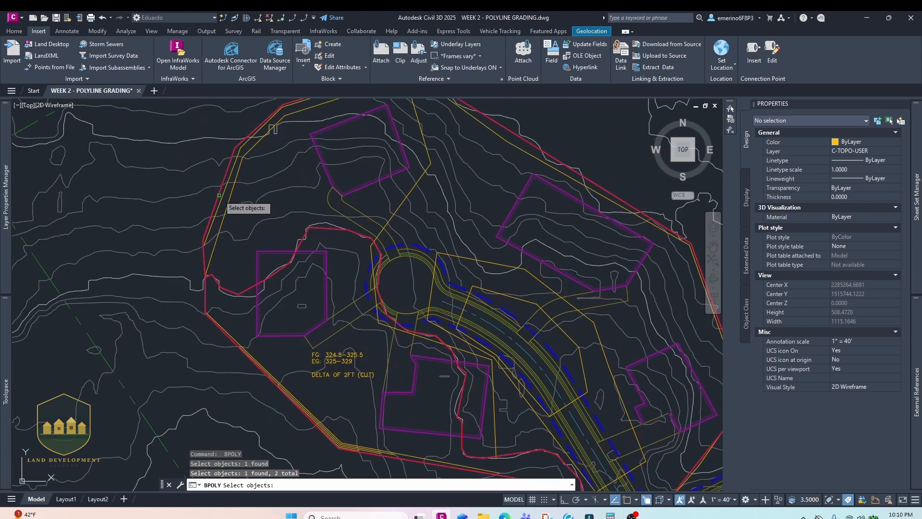
{"action": "key", "text": "Return"}
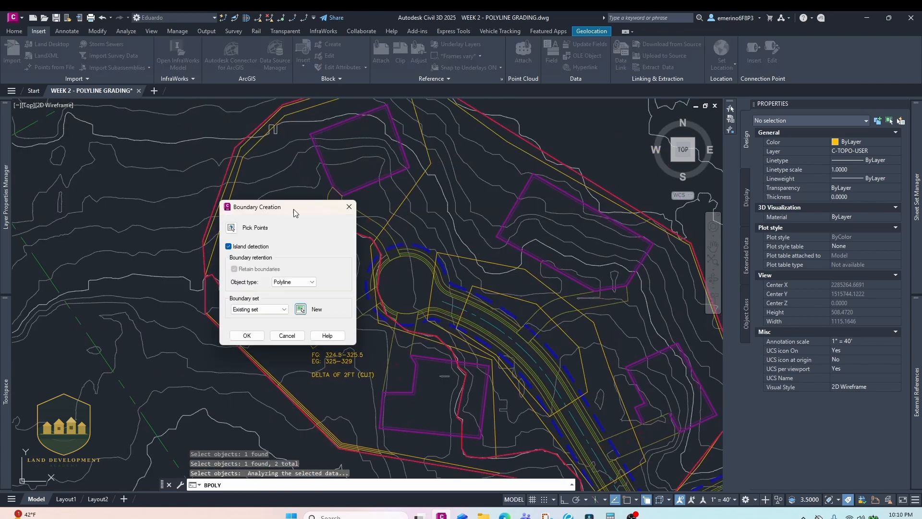
- Create closed boundary polylines for the two areas on either side of the traced contour
{"action": "left_click", "coordinate": [247, 336]}
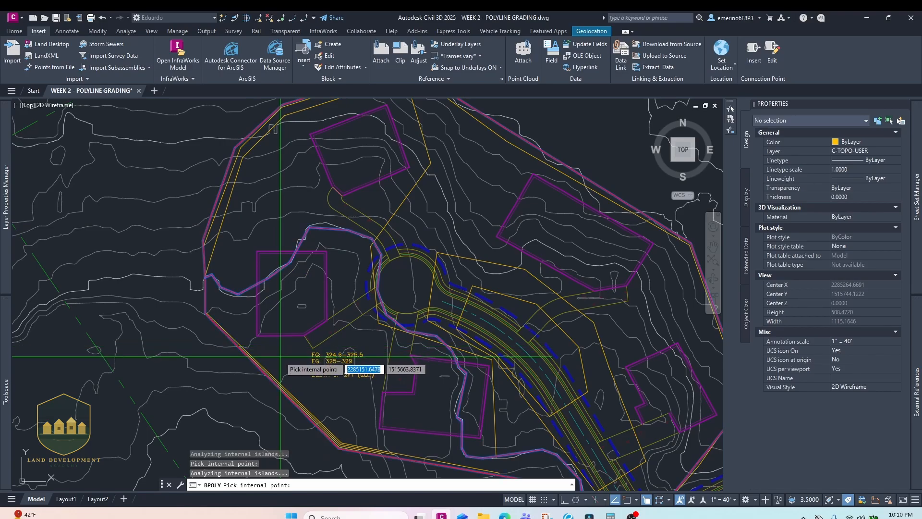
{"action": "middle_click_drag", "start_coordinate": [327, 310], "coordinate": [243, 254]}
{"action": "key", "text": "Return"}
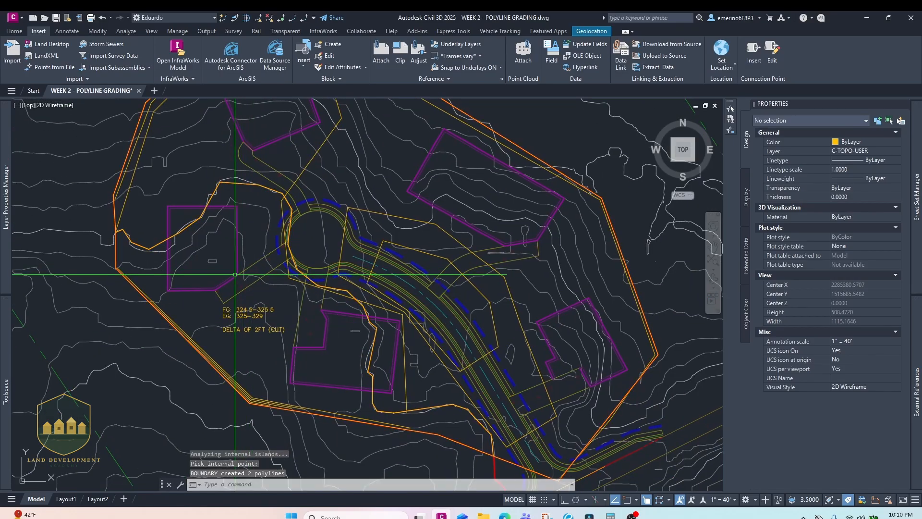
{"action": "key", "text": "Escape"}
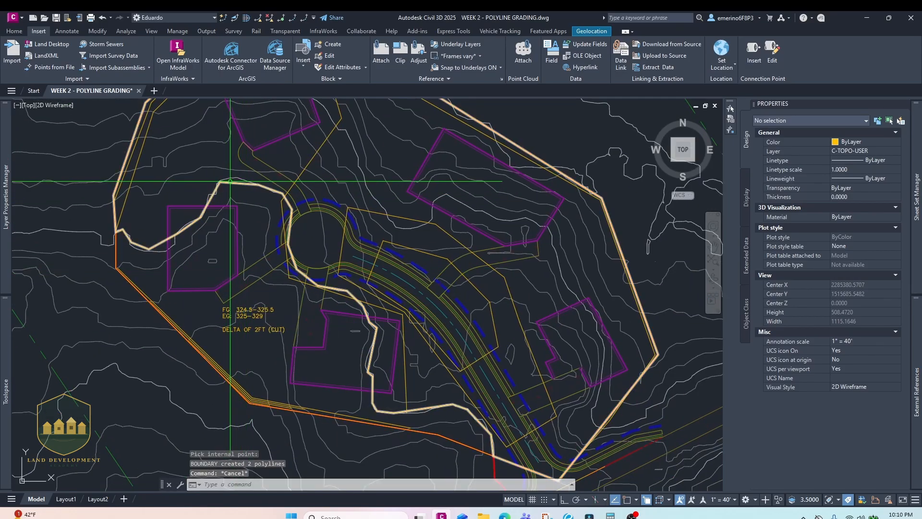
- Select the closed boundary around the southwestern area and check its area in the properties
{"action": "left_click", "coordinate": [231, 181]}
{"action": "left_click", "coordinate": [269, 228]}
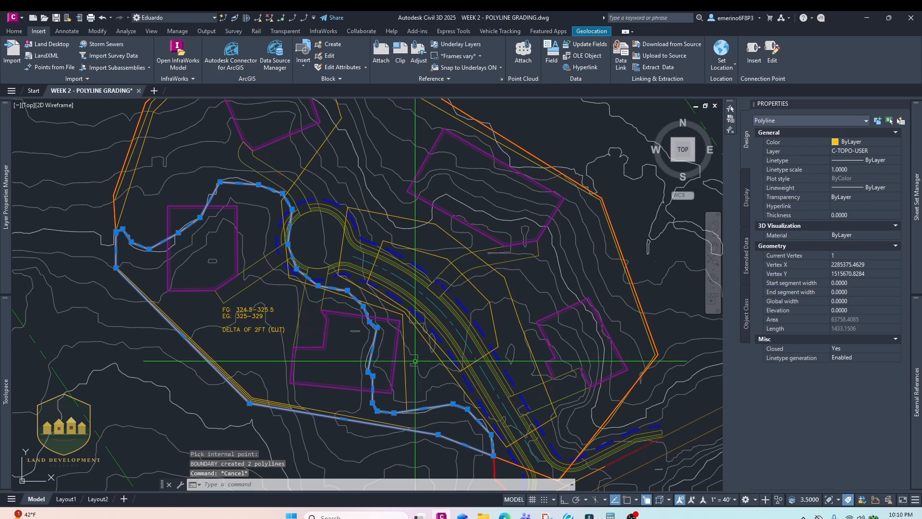
{"action": "middle_click_drag", "start_coordinate": [408, 358], "coordinate": [384, 313]}
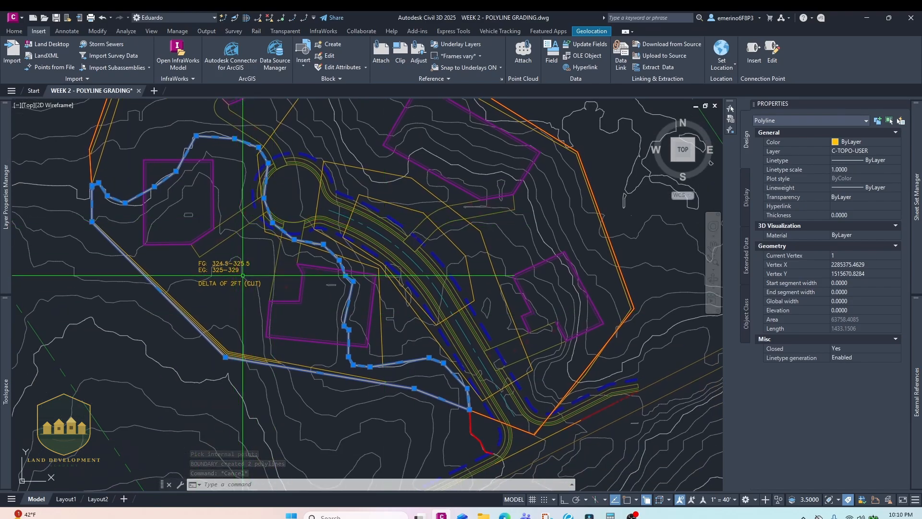
{"action": "middle_click_drag", "start_coordinate": [268, 269], "coordinate": [283, 210]}
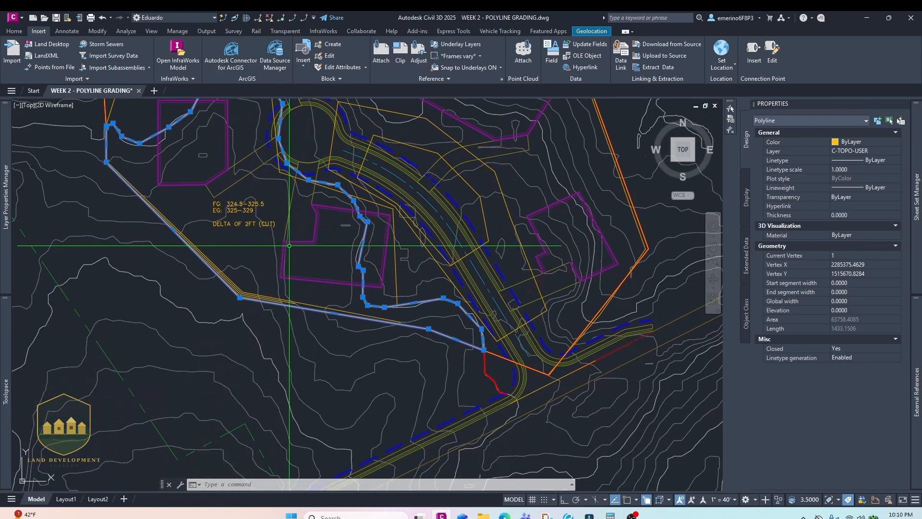
{"action": "scroll", "coordinate": [289, 246], "scroll_direction": "up", "scroll_amount": 3}
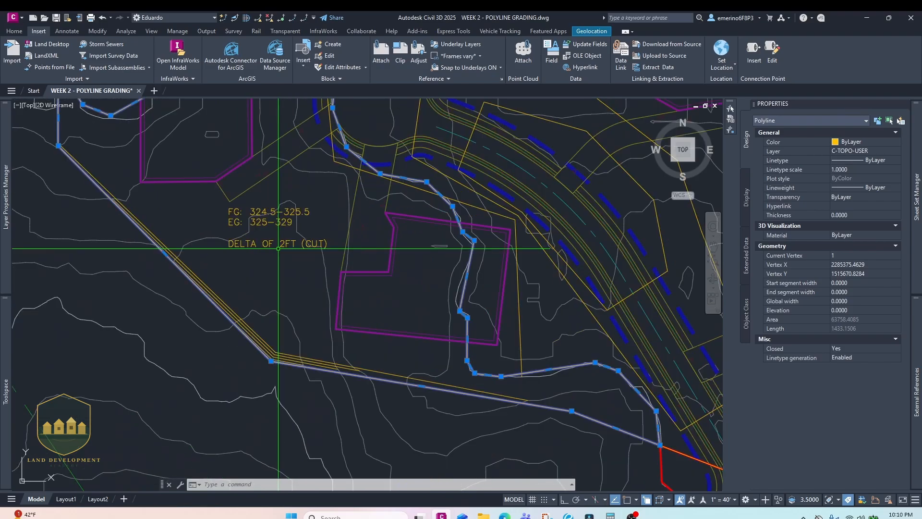
{"action": "left_click", "coordinate": [844, 320]}
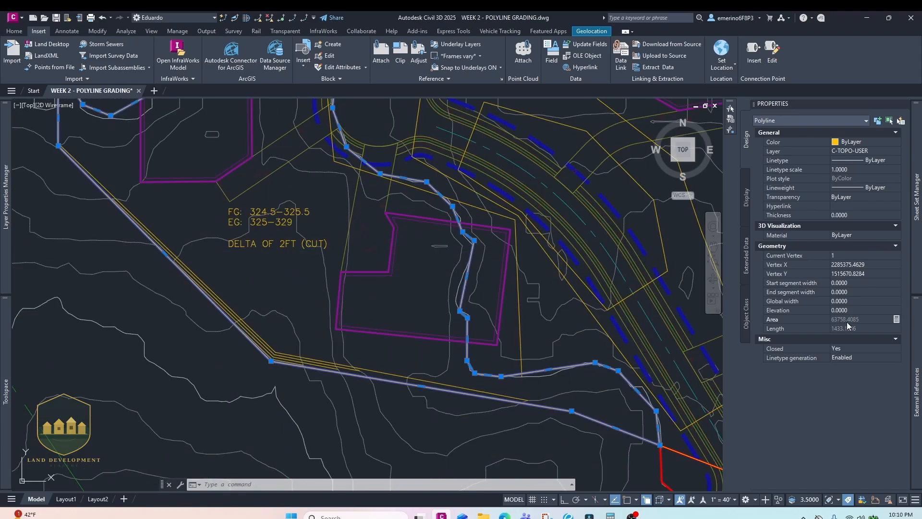
{"action": "key", "text": "Escape"}
{"action": "key", "text": "Escape"}
- Add the line "1.5 ac" below "DELTA OF 2FT (CUT)" in the grading note and finish the text
{"action": "scroll", "coordinate": [259, 260], "scroll_direction": "up", "scroll_amount": 5}
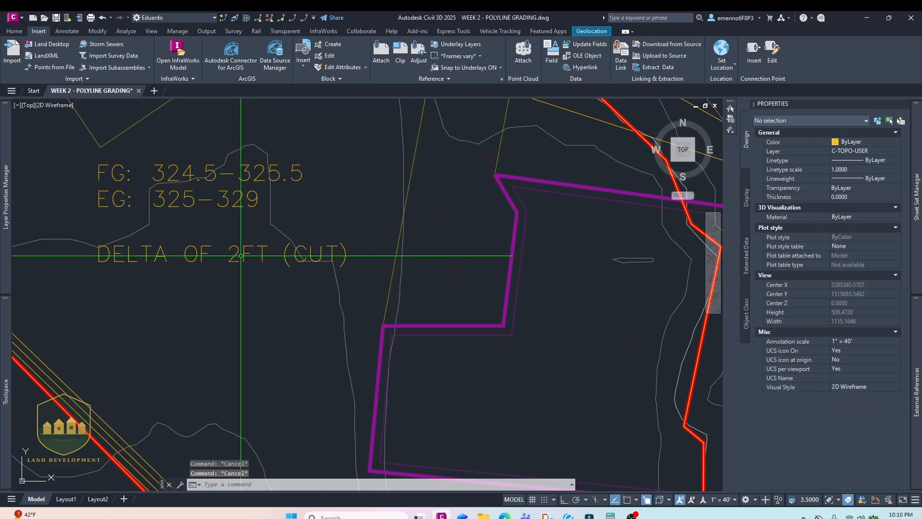
{"action": "left_click", "coordinate": [240, 255]}
{"action": "key", "text": "Escape"}
{"action": "left_click", "coordinate": [235, 256]}
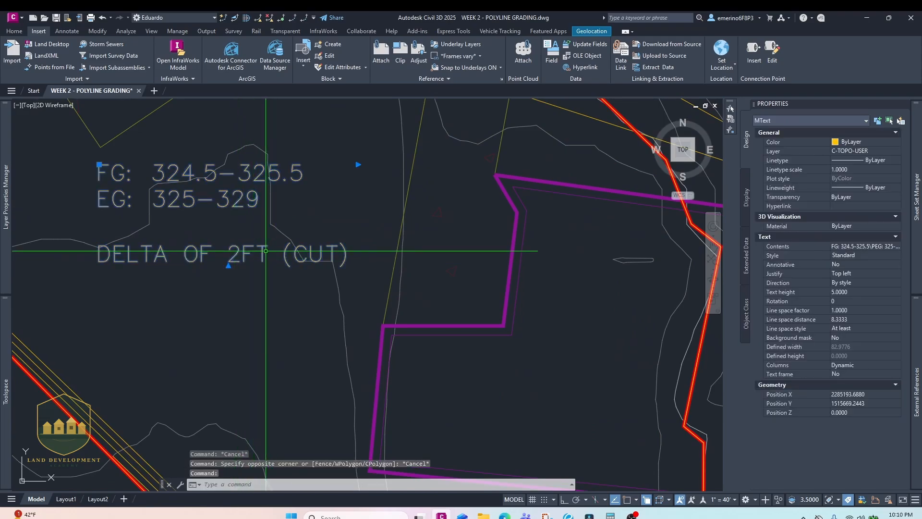
{"action": "left_click", "coordinate": [264, 249]}
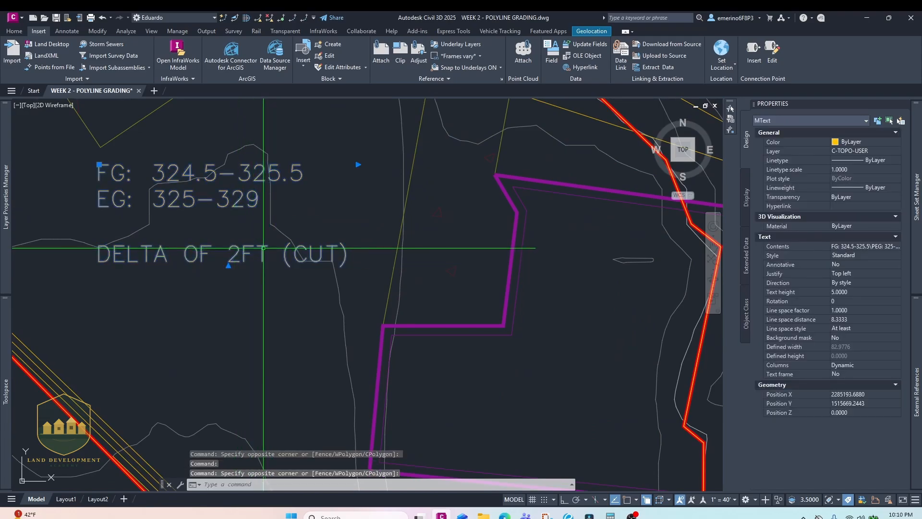
{"action": "double_click", "coordinate": [257, 255]}
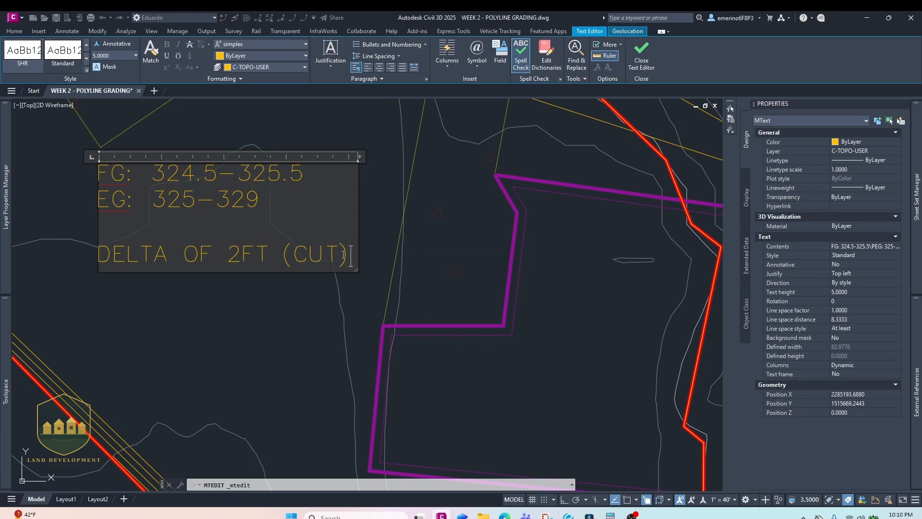
{"action": "key", "text": "Return"}
{"action": "type", "text": "14.5"}
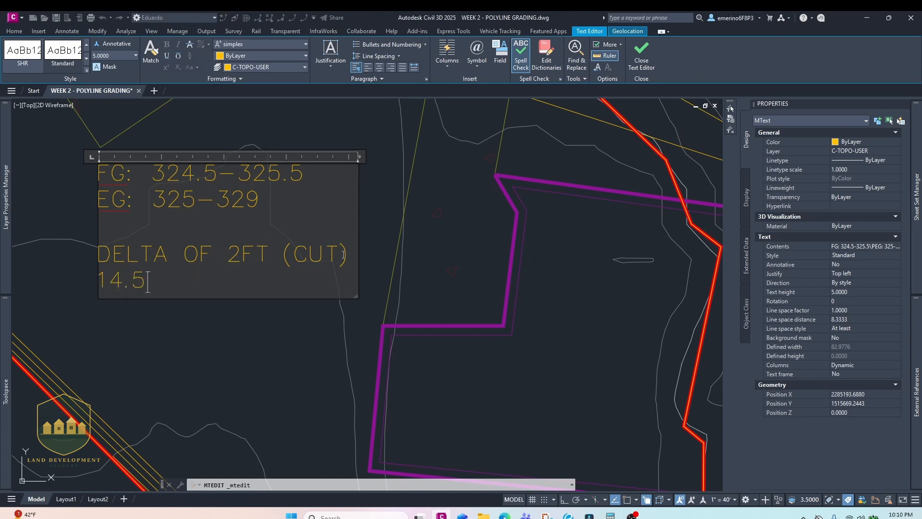
{"action": "key", "text": "BackSpace"}
{"action": "key", "text": "BackSpace"}
{"action": "key", "text": "BackSpace"}
{"action": "left_click", "coordinate": [447, 168]}
- Copy the grading note into the northeastern area, between the two northern pads above the cul-de-sac
{"action": "scroll", "coordinate": [273, 298], "scroll_direction": "down", "scroll_amount": 6}
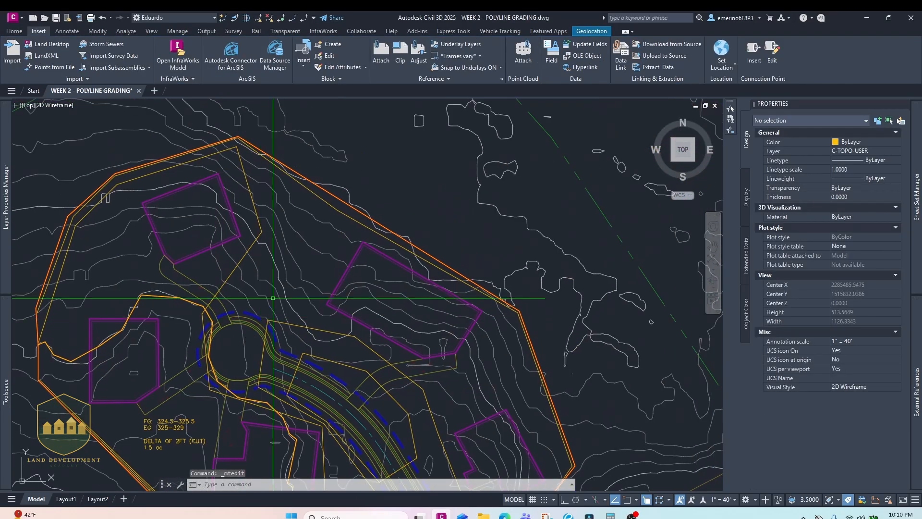
{"action": "left_click", "coordinate": [182, 441]}
{"action": "type", "text": "co"}
{"action": "key", "text": "Return"}
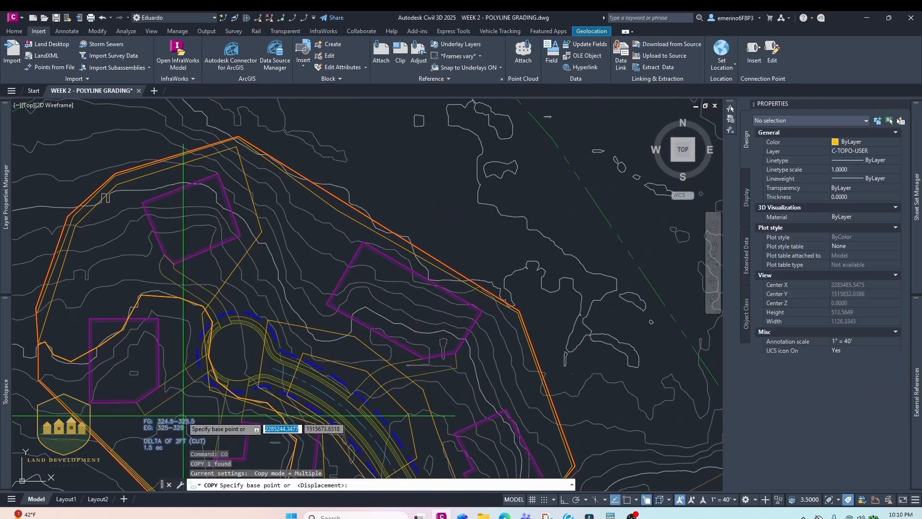
{"action": "left_click", "coordinate": [183, 415]}
{"action": "scroll", "coordinate": [312, 236], "scroll_direction": "up", "scroll_amount": 2}
{"action": "left_click", "coordinate": [310, 235]}
{"action": "key", "text": "Escape"}
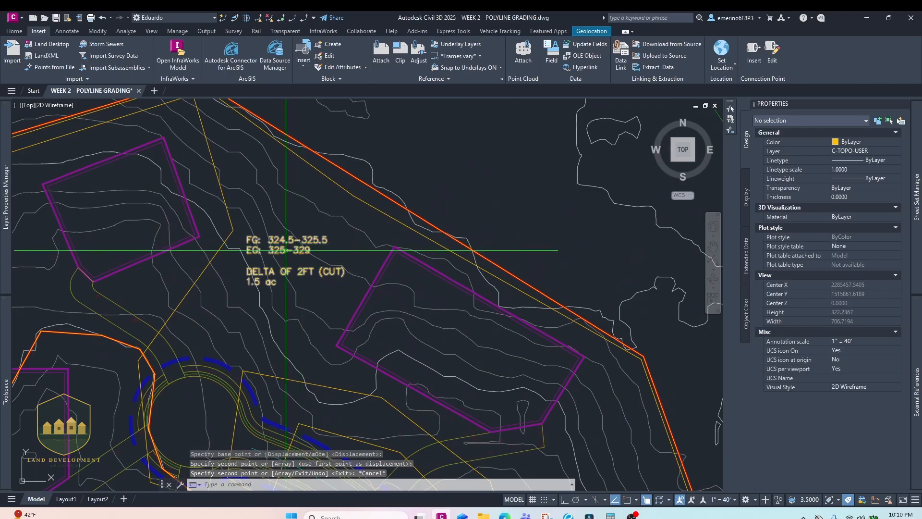
- Edit the northeastern grading note to read "EG: 325-316" and "DELTA OF 7FT (CUT)"
{"action": "double_click", "coordinate": [287, 250]}
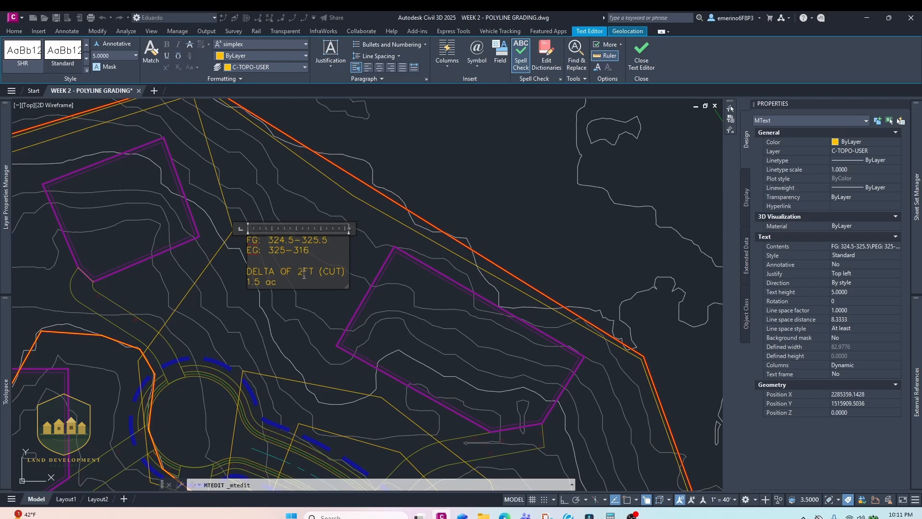
{"action": "type", "text": "7"}
{"action": "left_click", "coordinate": [251, 303]}
{"action": "key", "text": "Escape"}
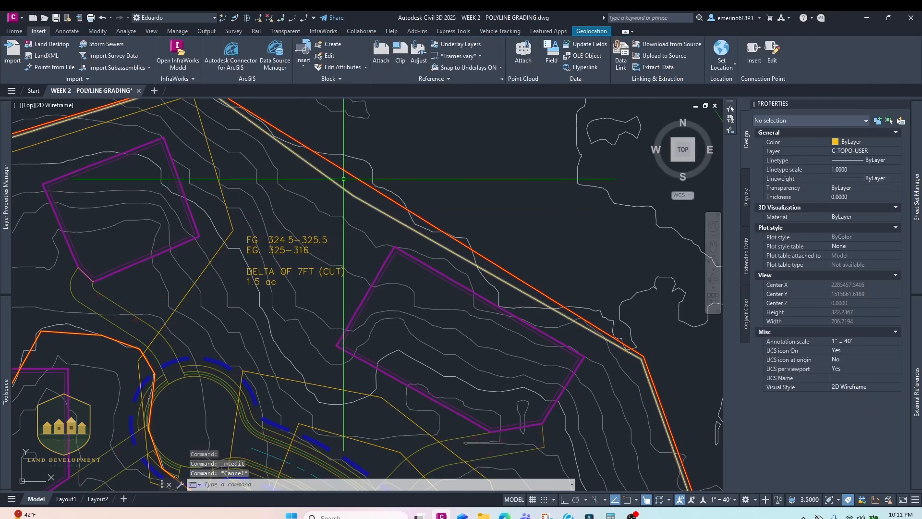
- Select the closed boundary around the northeastern area and convert its area to acres by dividing it by 43560
{"action": "left_click", "coordinate": [374, 189]}
{"action": "left_click", "coordinate": [395, 217]}
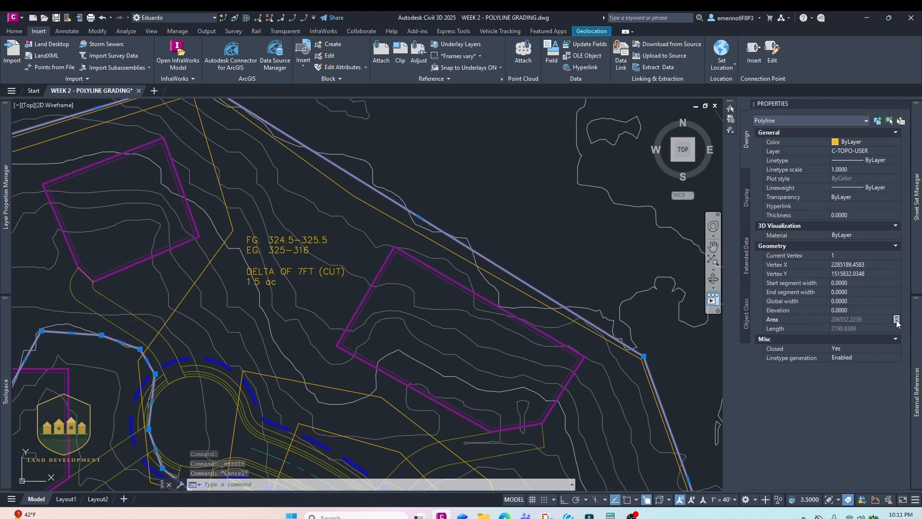
{"action": "left_click", "coordinate": [890, 121]}
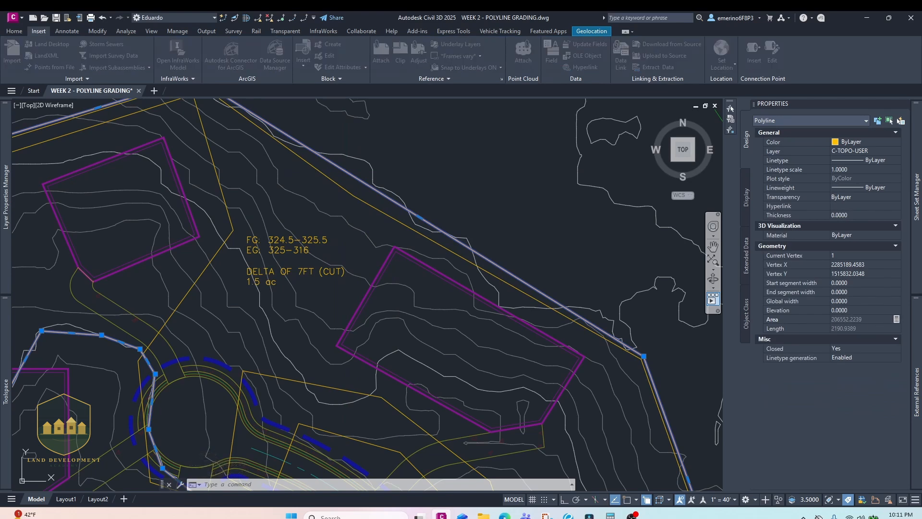
{"action": "left_click", "coordinate": [897, 319]}
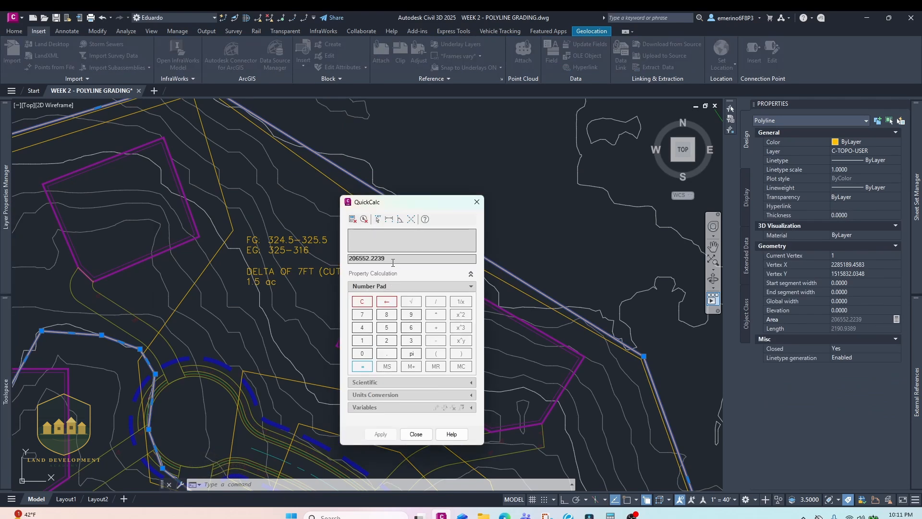
{"action": "type", "text": "/43560"}
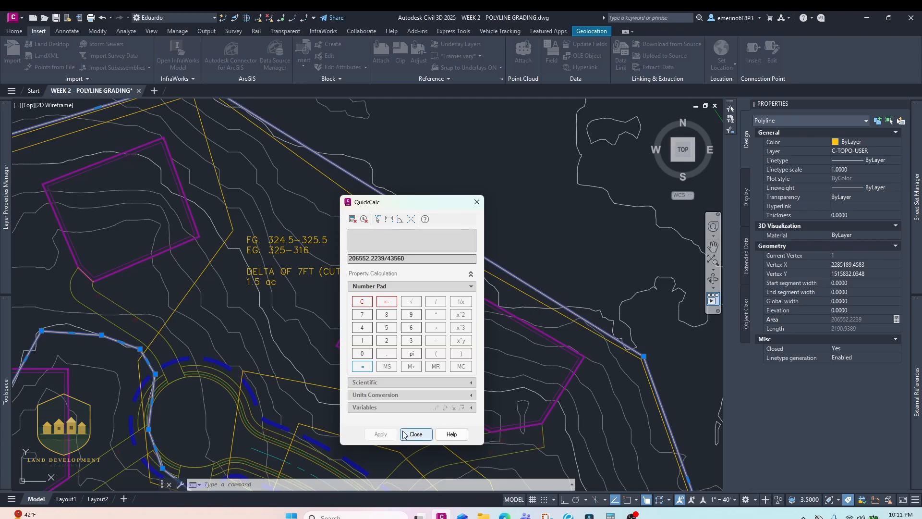
{"action": "key", "text": "Return"}
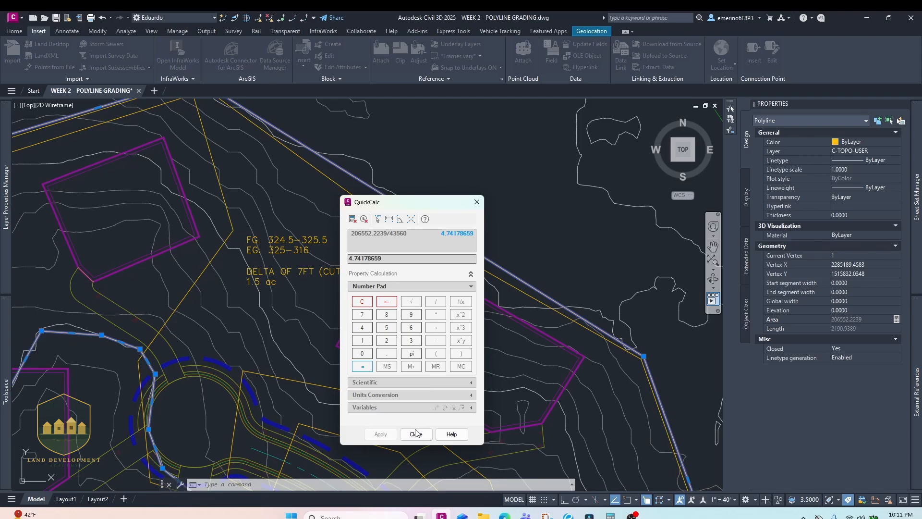
{"action": "left_click", "coordinate": [415, 433]}
{"action": "key", "text": "Escape"}
{"action": "key", "text": "Escape"}
- Set the acreage line of the northeastern grading note to "4.75 ac"
{"action": "left_click", "coordinate": [305, 282]}
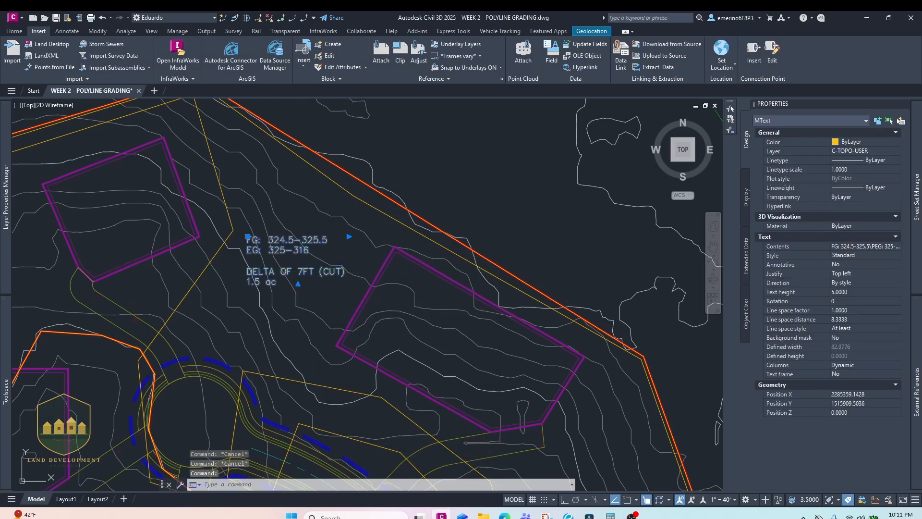
{"action": "double_click", "coordinate": [287, 282]}
{"action": "key", "text": "BackSpace"}
{"action": "key", "text": "BackSpace"}
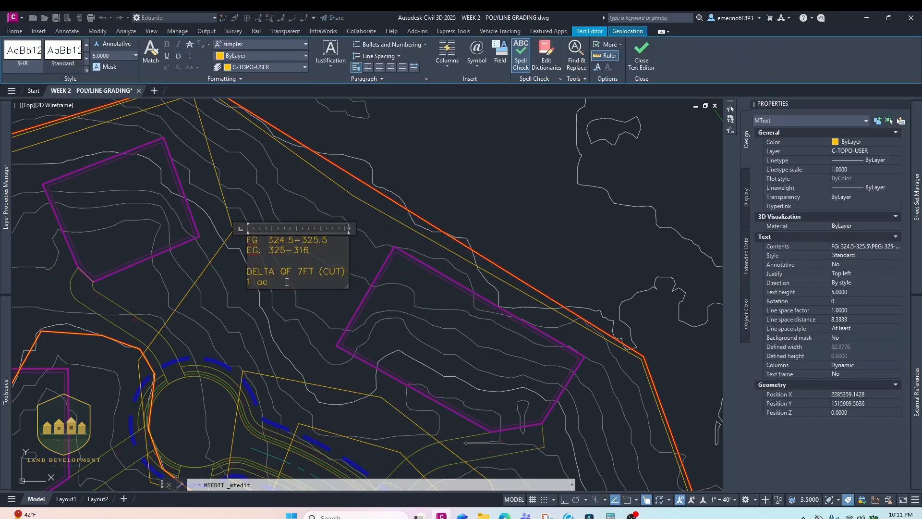
{"action": "key", "text": "BackSpace"}
{"action": "type", "text": "4.75"}
{"action": "left_click", "coordinate": [291, 299]}
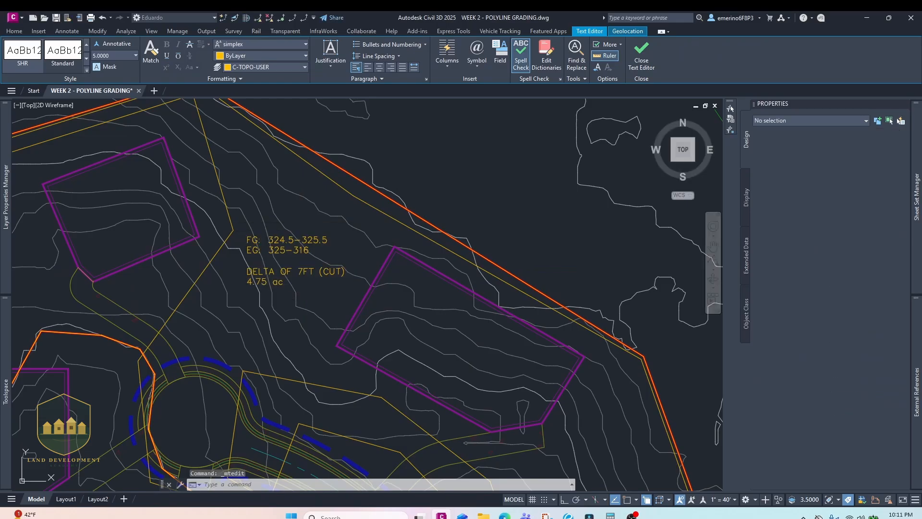
- Replace "CUT" with "FILL" in the delta line of the northeastern grading note
{"action": "mouse_move", "coordinate": [299, 284]}
{"action": "middle_mouse_down"}
{"action": "mouse_move", "coordinate": [337, 269]}
{"action": "mouse_move", "coordinate": [330, 249]}
{"action": "middle_mouse_up"}
{"action": "scroll", "coordinate": [338, 270], "scroll_direction": "down", "scroll_amount": 4}
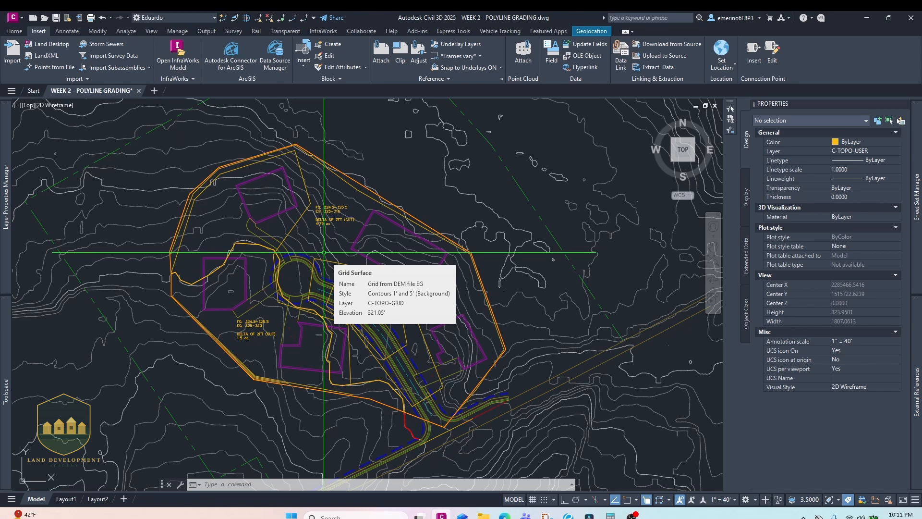
{"action": "scroll", "coordinate": [315, 221], "scroll_direction": "up", "scroll_amount": 4}
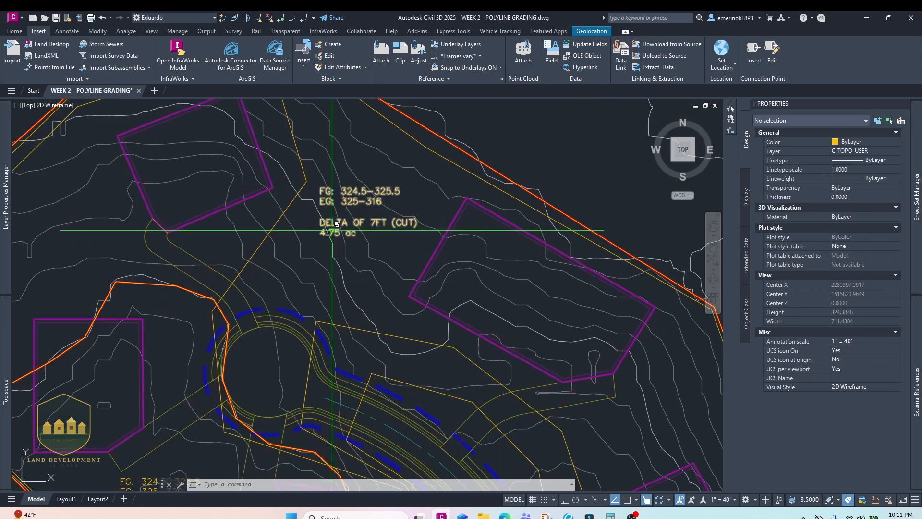
{"action": "left_click", "coordinate": [398, 227]}
{"action": "key", "text": "Escape"}
{"action": "double_click", "coordinate": [399, 222]}
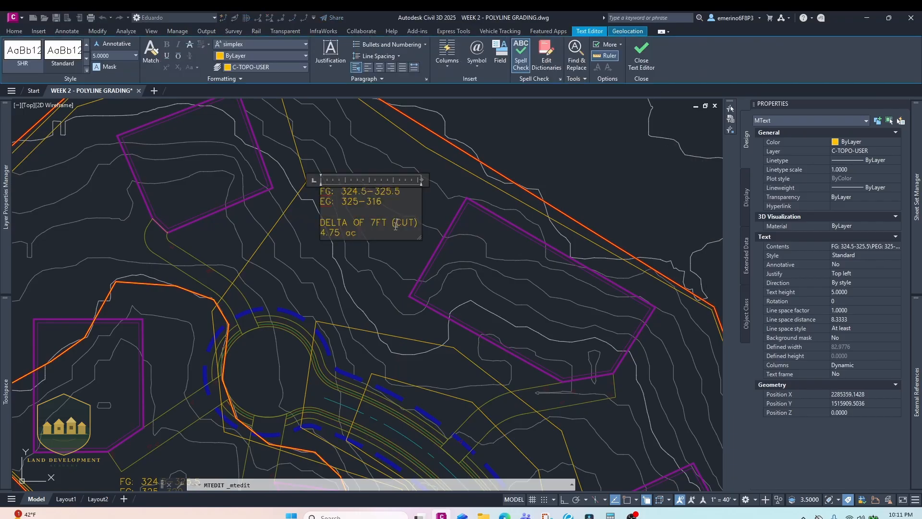
{"action": "left_click_drag", "start_coordinate": [401, 224], "coordinate": [415, 225]}
{"action": "type", "text": "FILL"}
{"action": "left_click", "coordinate": [300, 193]}
- Switch to the Windows Calculator and place its narrowed window over the drawing, keeping both grading notes readable
{"action": "middle_click_drag", "start_coordinate": [385, 252], "coordinate": [404, 200]}
{"action": "scroll", "coordinate": [404, 200], "scroll_direction": "down", "scroll_amount": 2}
{"action": "scroll", "coordinate": [308, 291], "scroll_direction": "up", "scroll_amount": 5}
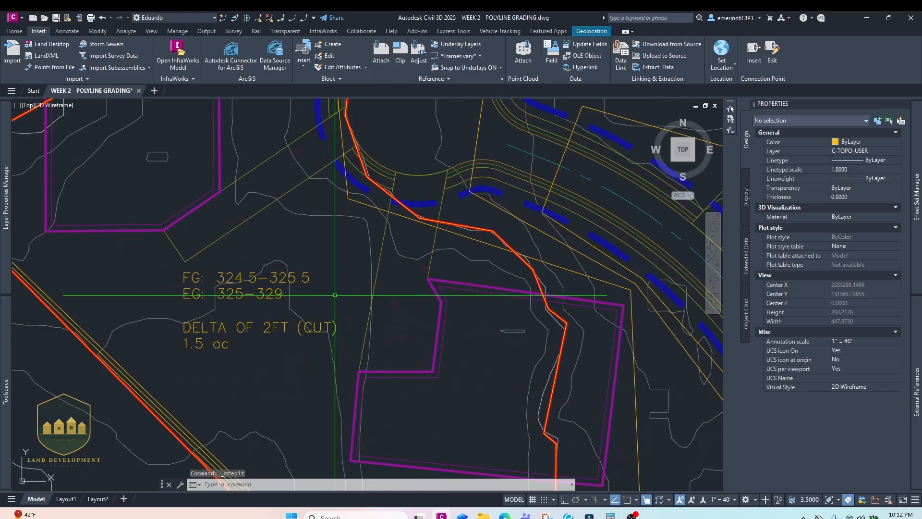
{"action": "middle_click_drag", "start_coordinate": [258, 307], "coordinate": [277, 275]}
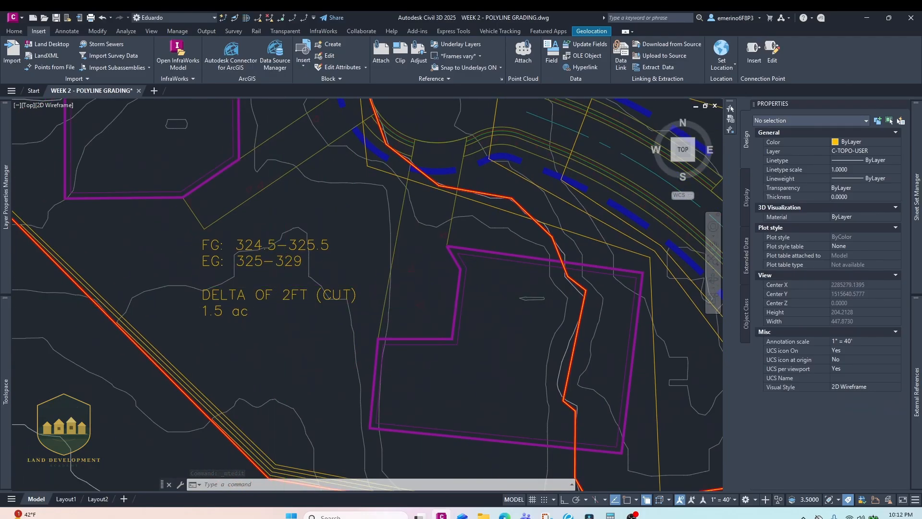
{"action": "scroll", "coordinate": [272, 294], "scroll_direction": "down", "scroll_amount": 4}
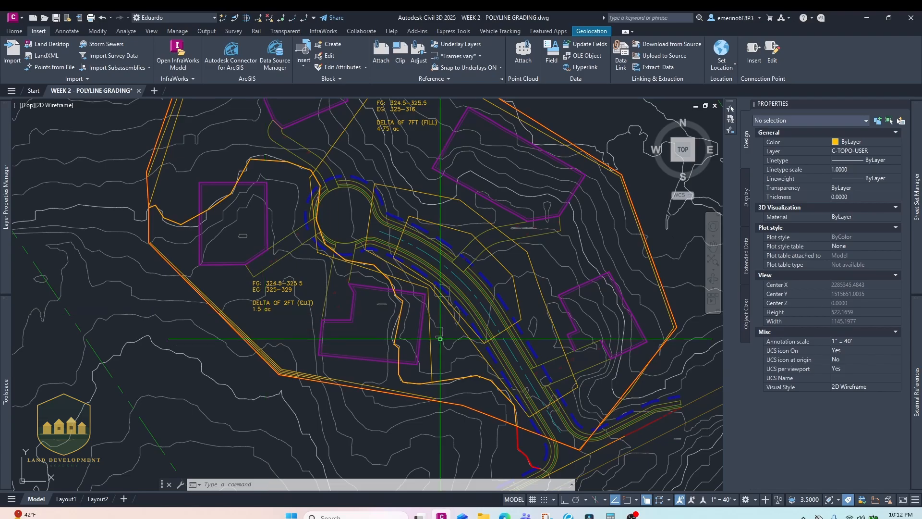
{"action": "middle_click_drag", "start_coordinate": [327, 277], "coordinate": [375, 286]}
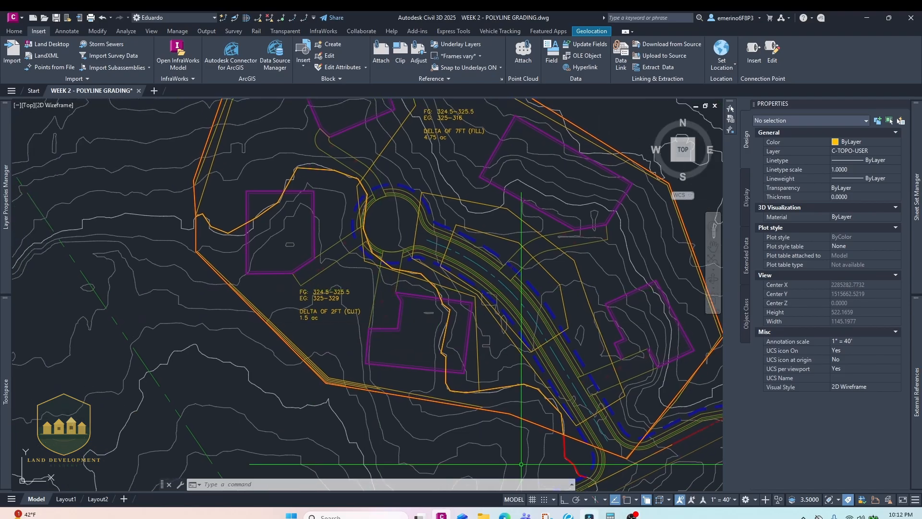
{"action": "left_click", "coordinate": [589, 514]}
{"action": "left_click", "coordinate": [590, 515]}
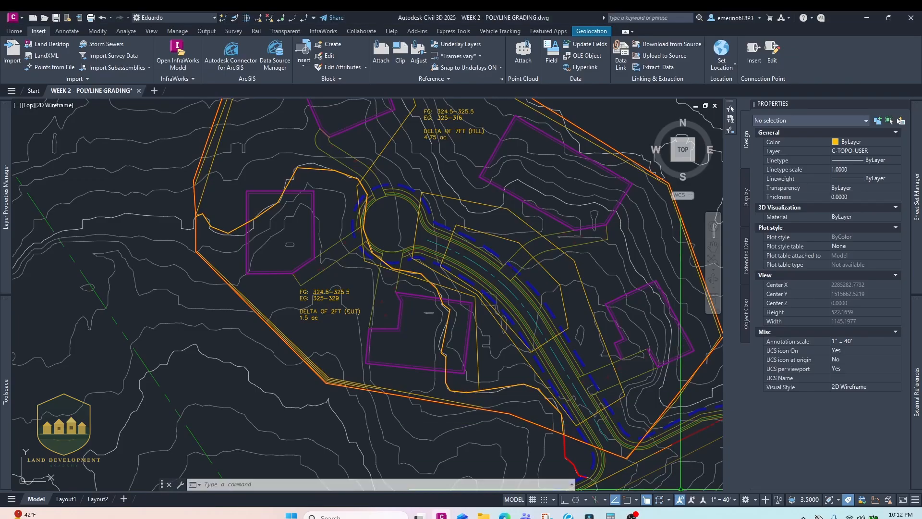
{"action": "left_click", "coordinate": [609, 509]}
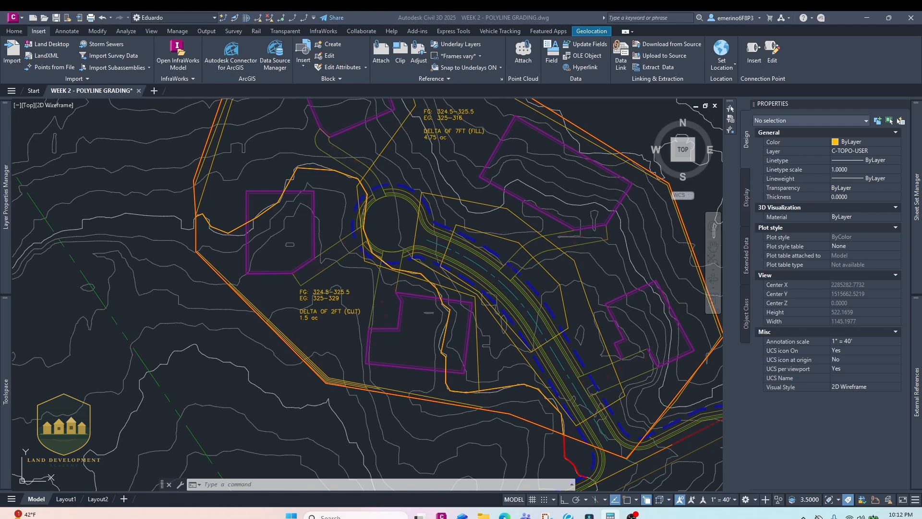
{"action": "left_click_drag", "start_coordinate": [346, 155], "coordinate": [538, 131]}
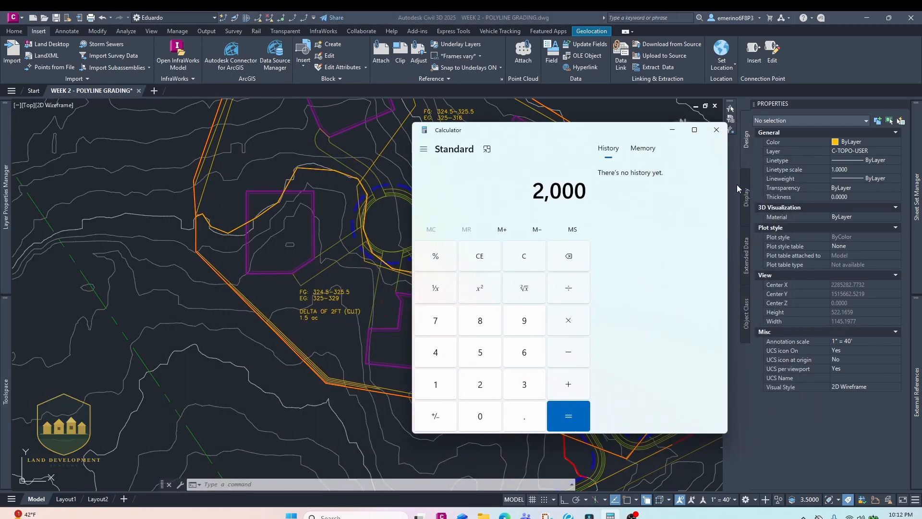
{"action": "left_click_drag", "start_coordinate": [727, 178], "coordinate": [613, 177]}
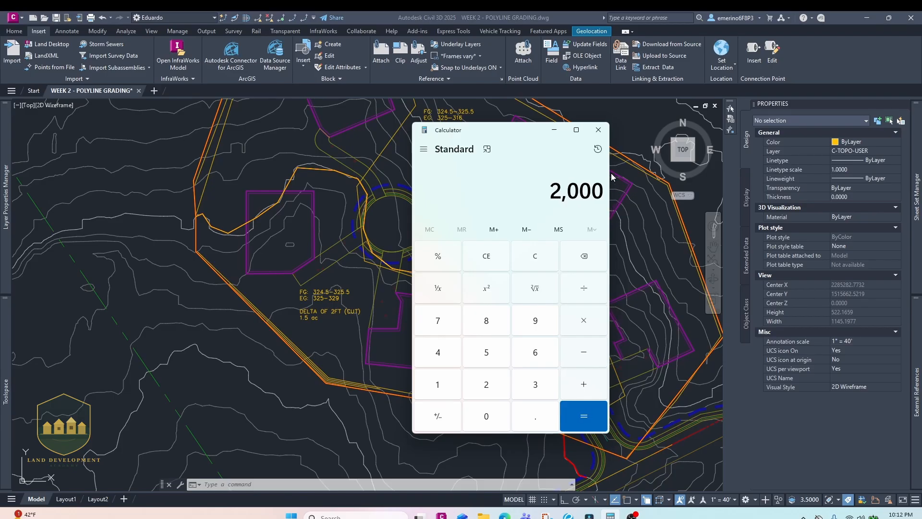
{"action": "left_click_drag", "start_coordinate": [473, 129], "coordinate": [533, 171]}
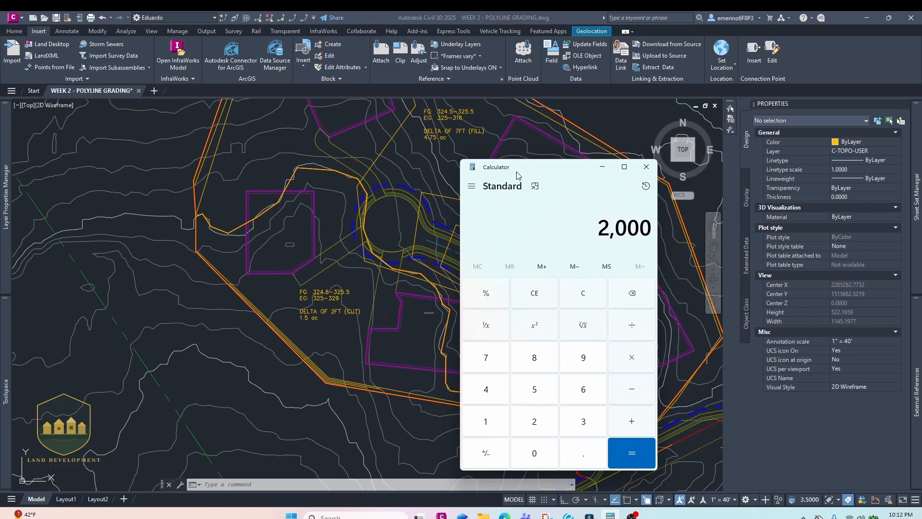
- Calculate the net fill by multiplying 4.75 acres by 7 feet and subtracting 3 for the cut area
{"action": "type", "text": "04.75"}
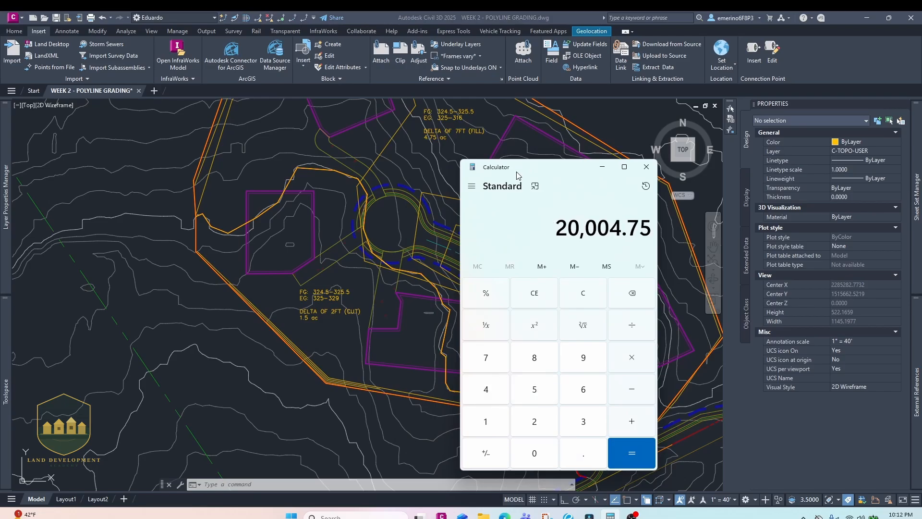
{"action": "key", "text": "Escape"}
{"action": "type", "text": "4.75"}
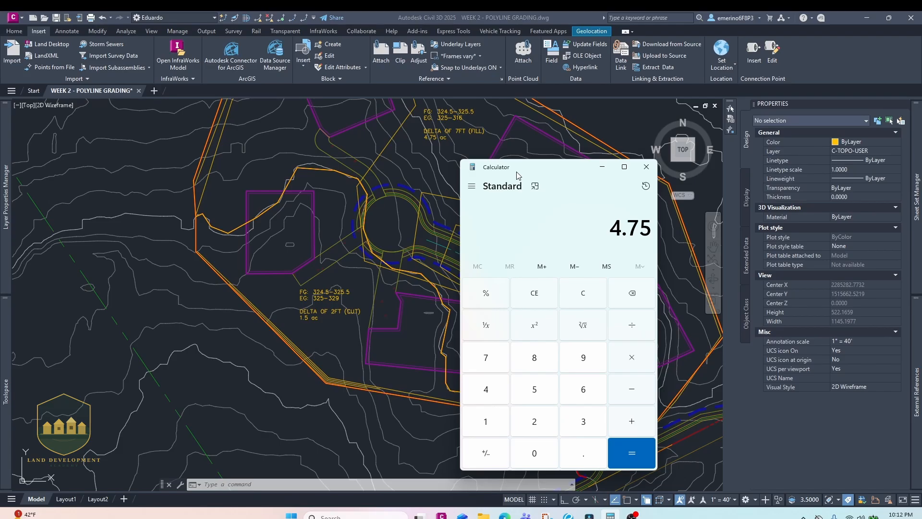
{"action": "key", "text": "asterisk"}
{"action": "key", "text": "7"}
{"action": "key", "text": "Return"}
{"action": "key", "text": "minus"}
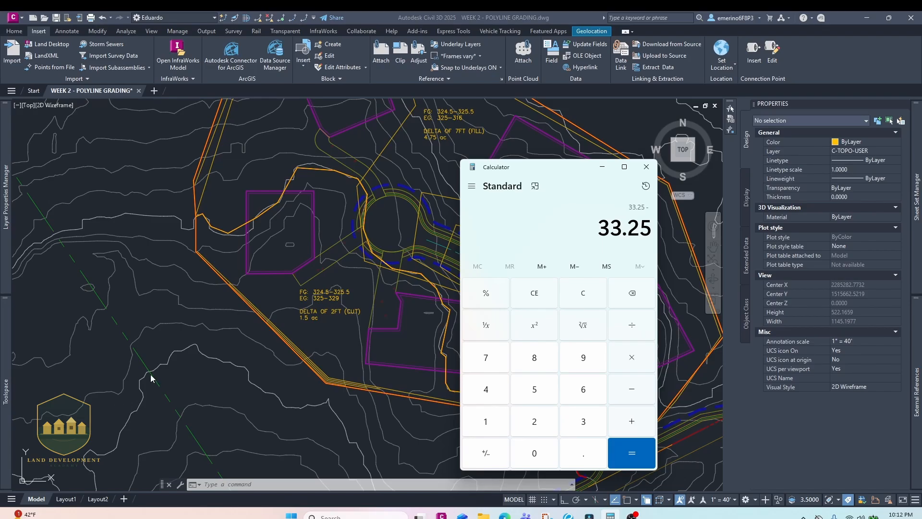
{"action": "type", "text": "2"}
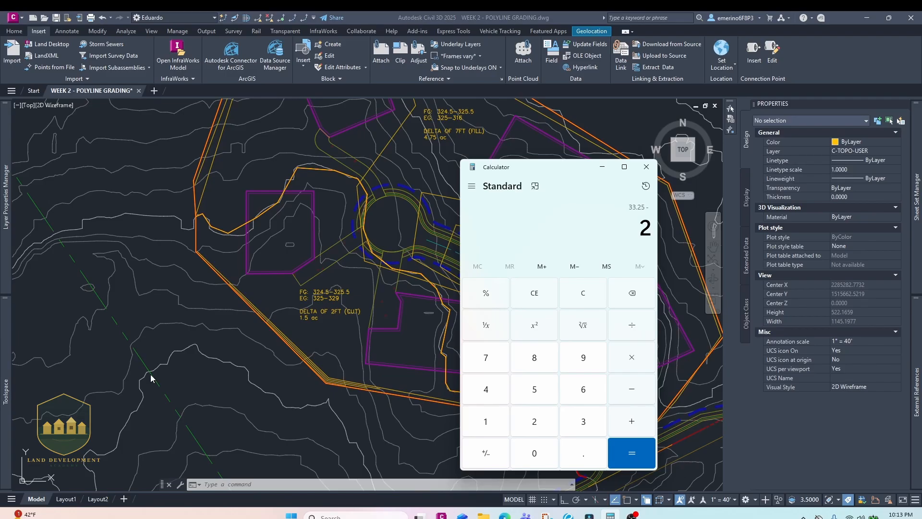
{"action": "key", "text": "BackSpace"}
{"action": "type", "text": "3"}
{"action": "key", "text": "Return"}
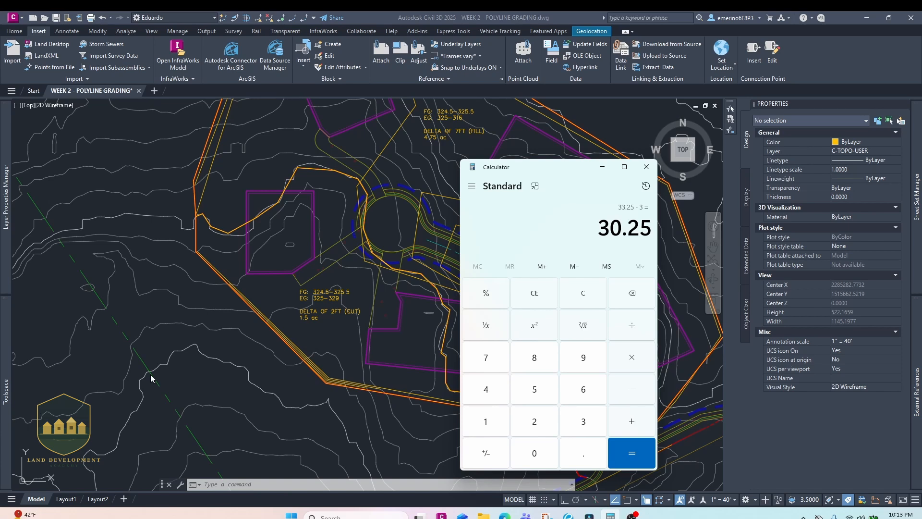
- Convert the net fill to cubic yards by multiplying by 43560 and dividing by 27, and divide that volume by 12
{"action": "type", "text": "*43560"}
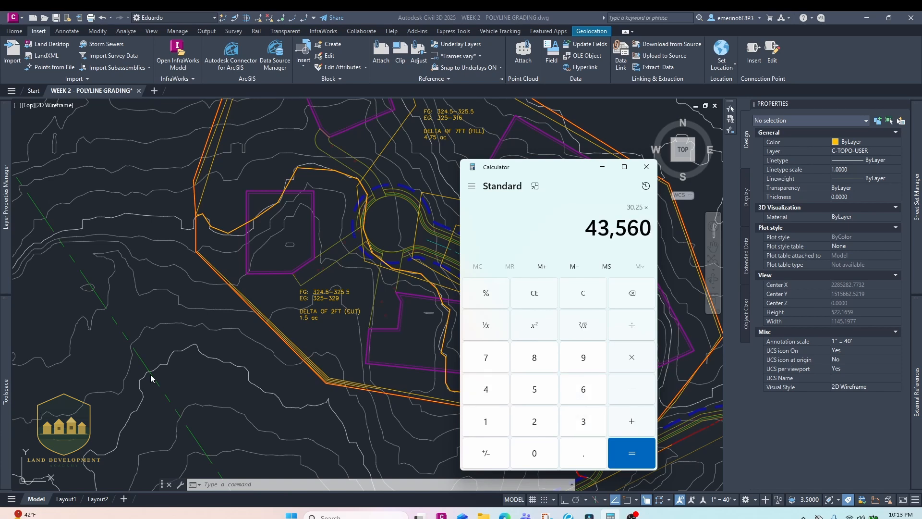
{"action": "key", "text": "Return"}
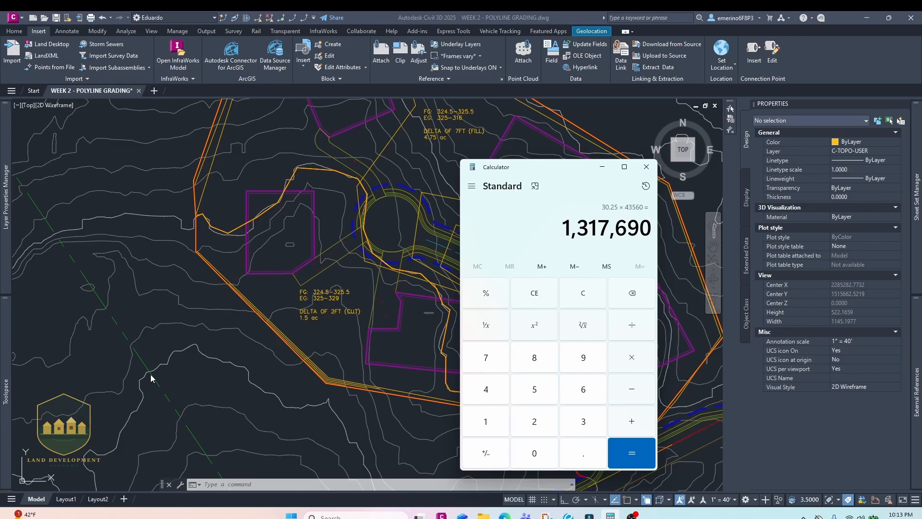
{"action": "type", "text": "/27"}
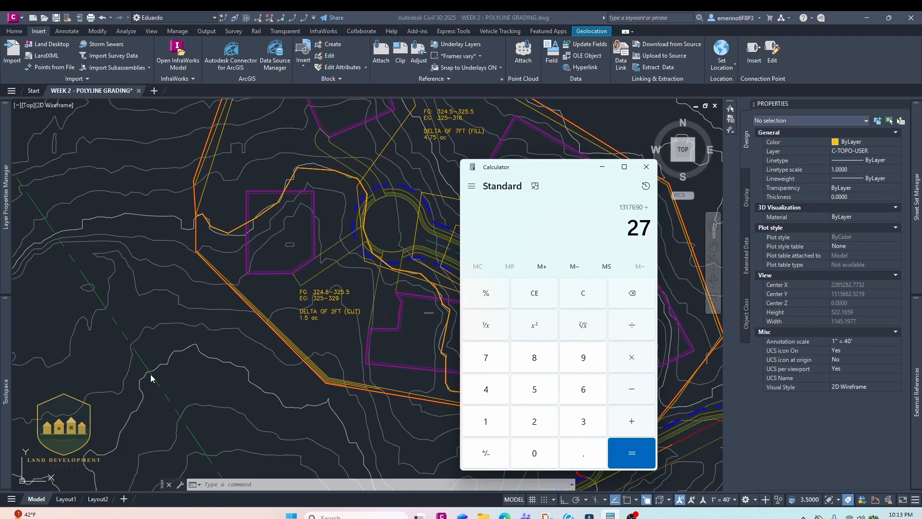
{"action": "key", "text": "Return"}
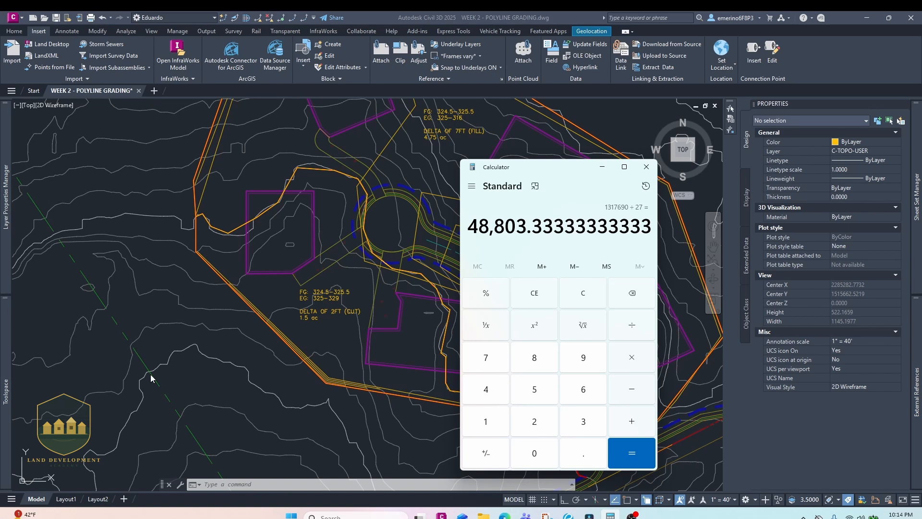
{"action": "key", "text": "slash"}
{"action": "type", "text": "12"}
{"action": "key", "text": "Return"}
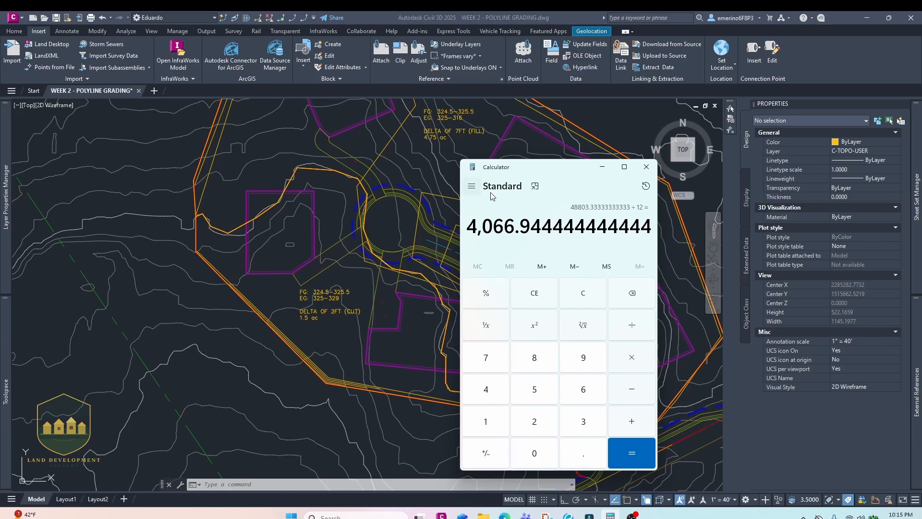
- Switch from Calculator back to the Civil 3D drawing with both grading areas in view
{"action": "mouse_move", "coordinate": [566, 173]}
{"action": "left_mouse_down"}
{"action": "mouse_move", "coordinate": [545, 166]}
{"action": "mouse_move", "coordinate": [469, 223]}
{"action": "mouse_move", "coordinate": [544, 159]}
{"action": "mouse_move", "coordinate": [571, 169]}
{"action": "left_mouse_up"}
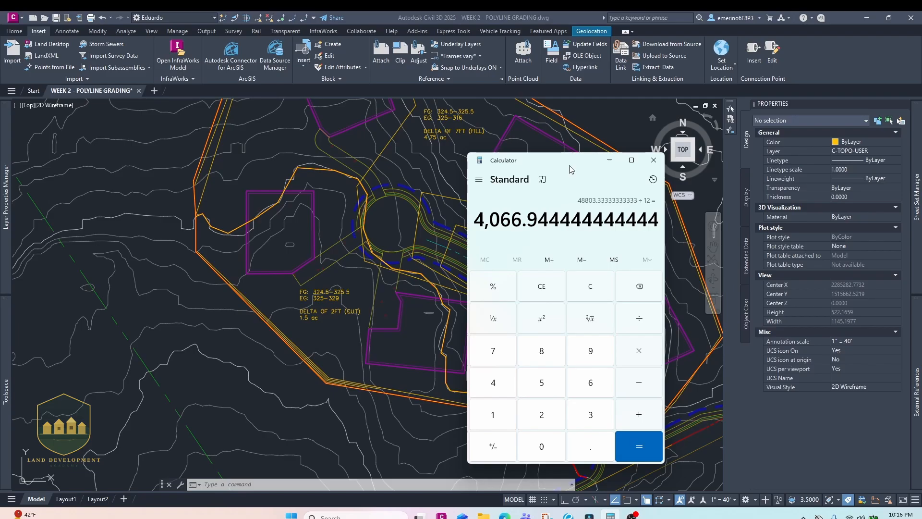
{"action": "double_click", "coordinate": [491, 156]}
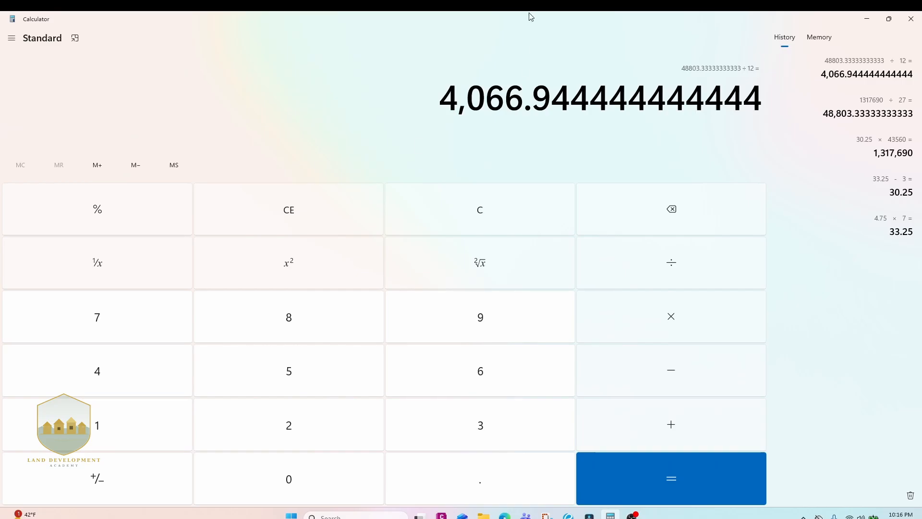
{"action": "left_click_drag", "start_coordinate": [529, 15], "coordinate": [1, 408]}
{"action": "left_click", "coordinate": [339, 215]}
{"action": "scroll", "coordinate": [339, 215], "scroll_direction": "down", "scroll_amount": 3}
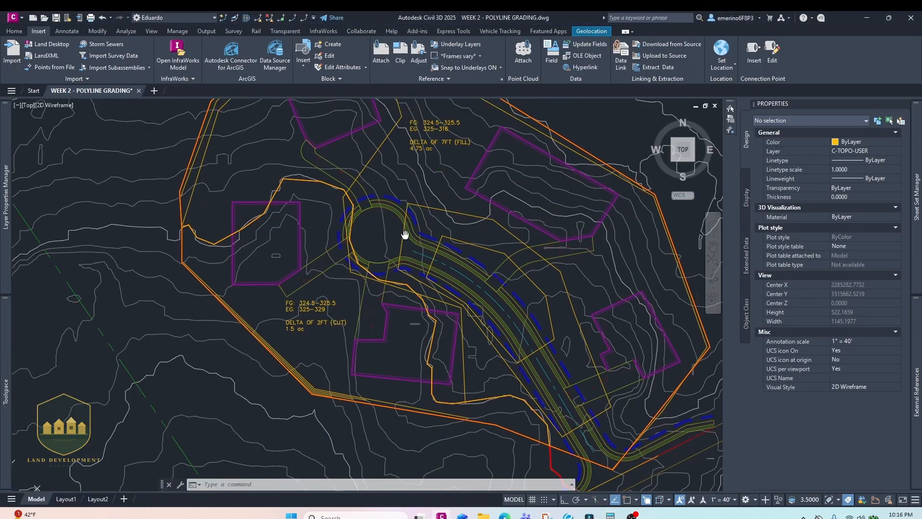
- Switch to the Windows Calculator, clear its previous result and place the window where both grading notes stay readable
{"action": "scroll", "coordinate": [394, 203], "scroll_direction": "up", "scroll_amount": 5}
{"action": "scroll", "coordinate": [371, 310], "scroll_direction": "down", "scroll_amount": 2}
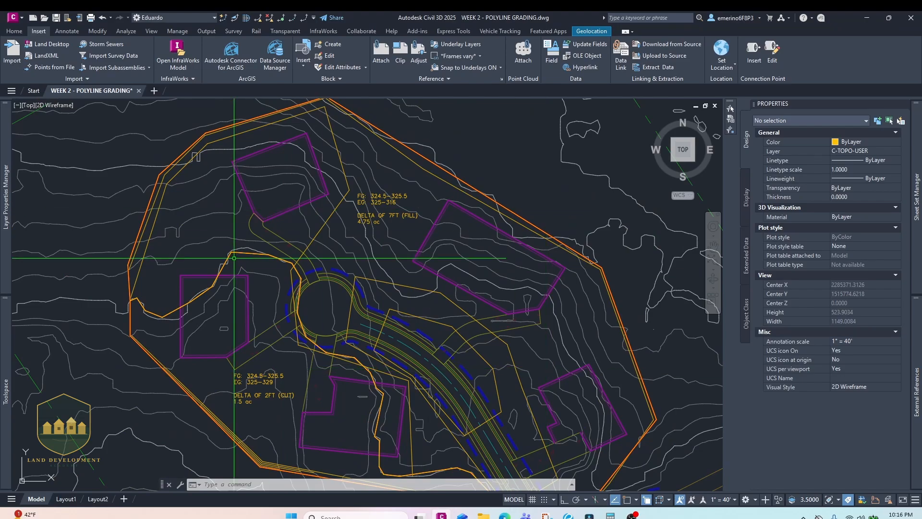
{"action": "middle_click_drag", "start_coordinate": [460, 324], "coordinate": [407, 264]}
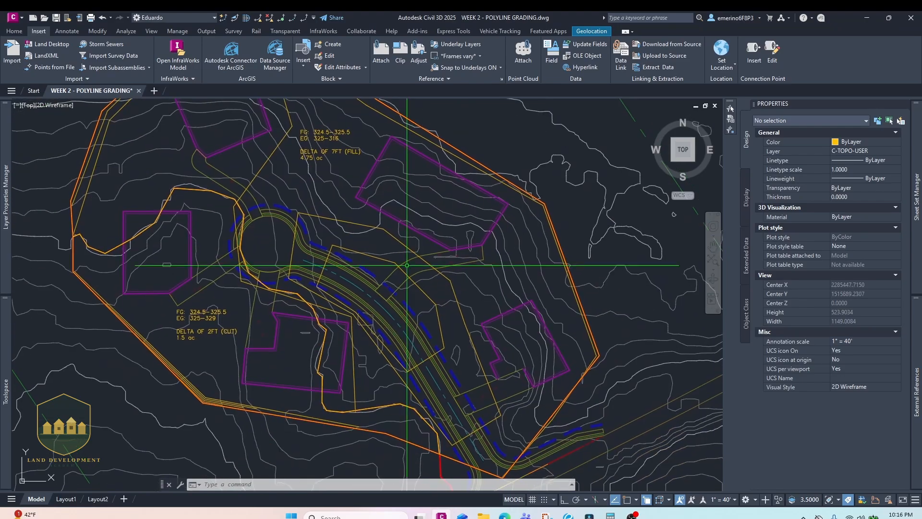
{"action": "left_click", "coordinate": [610, 516]}
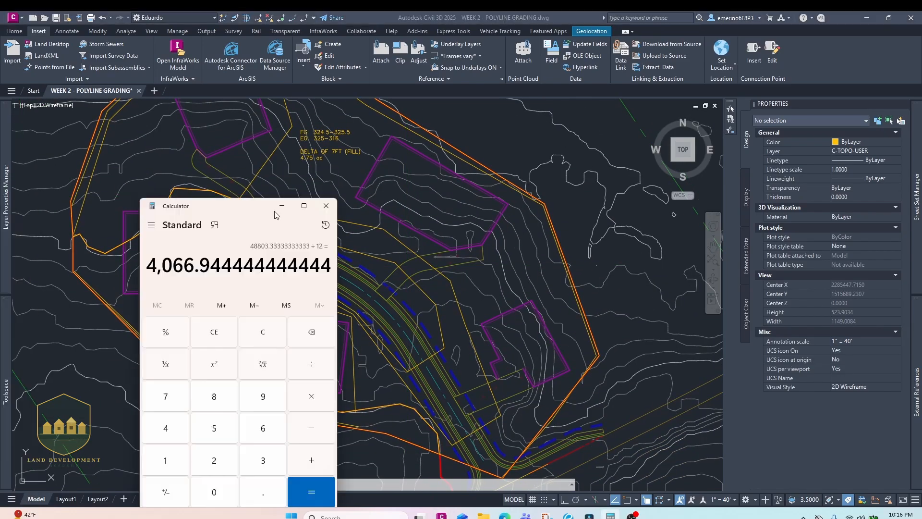
{"action": "left_click_drag", "start_coordinate": [232, 211], "coordinate": [620, 129]}
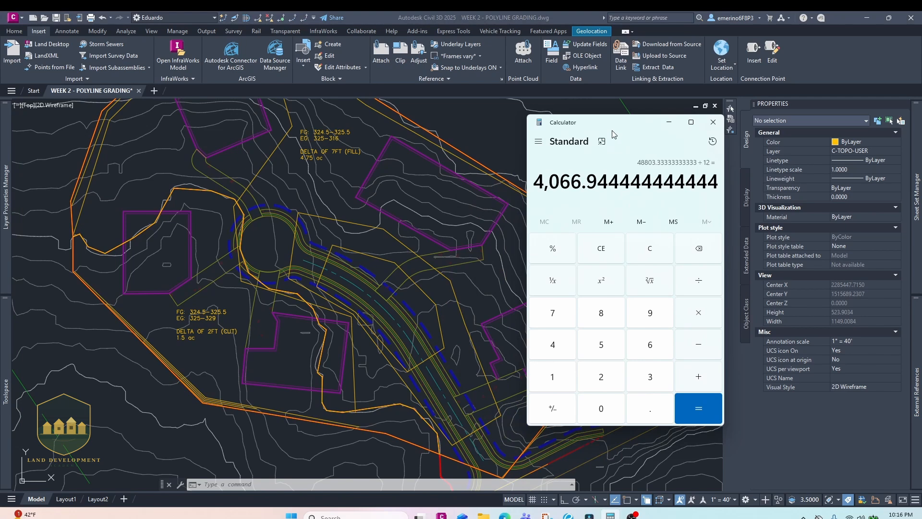
{"action": "key", "text": "Escape"}
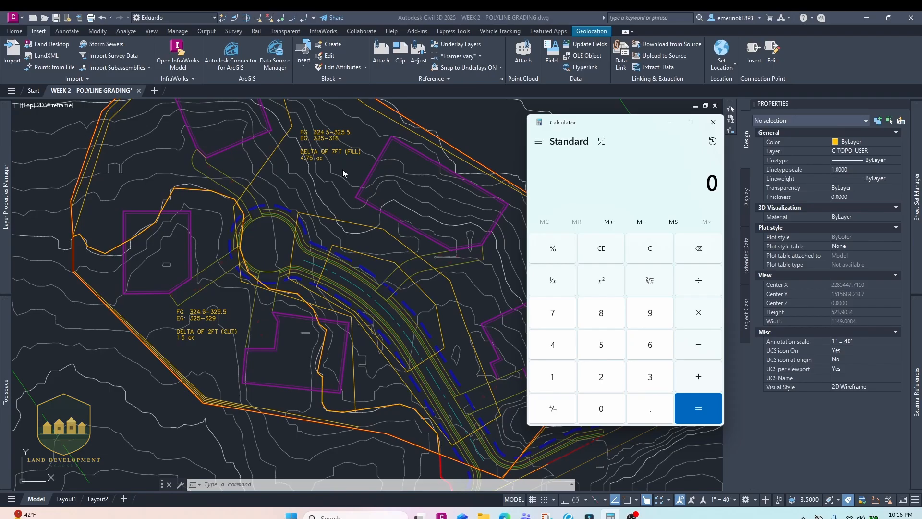
{"action": "left_click_drag", "start_coordinate": [602, 128], "coordinate": [572, 120]}
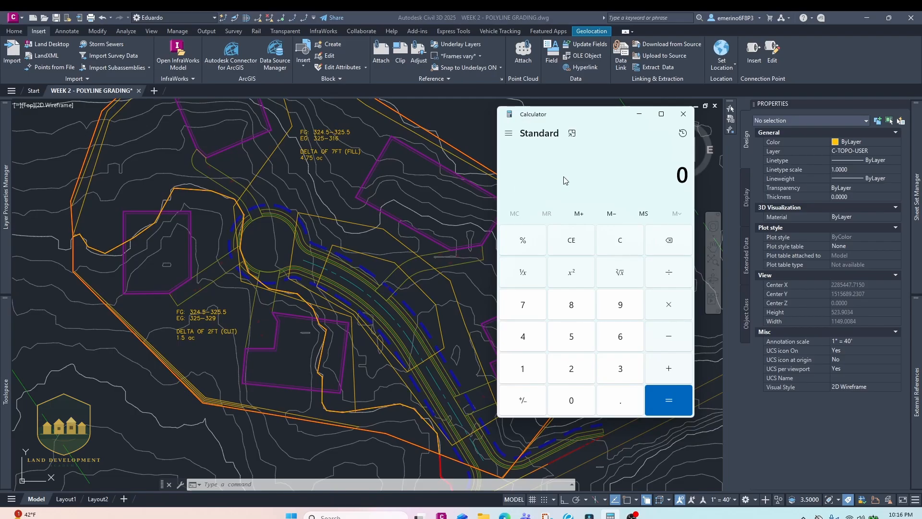
{"action": "left_click_drag", "start_coordinate": [582, 115], "coordinate": [573, 113]}
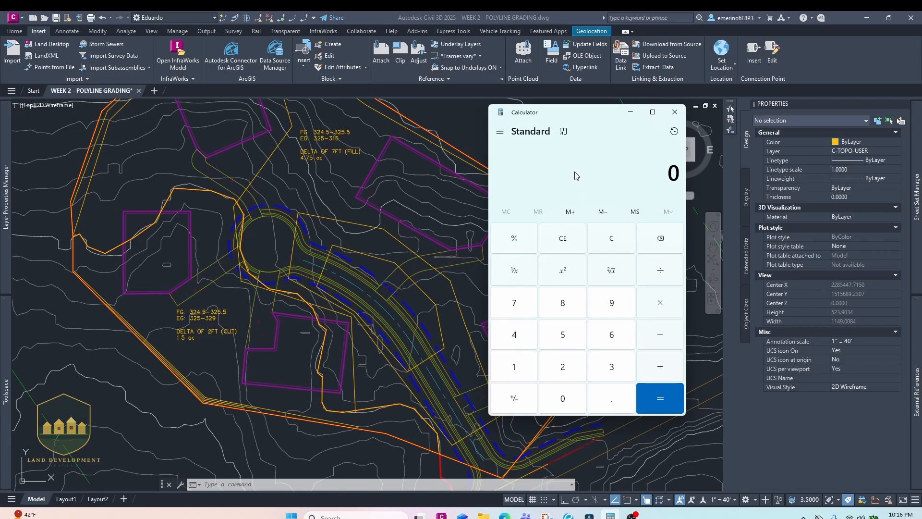
- Calculate a trial fill by multiplying 4.75 acres by 3 feet
{"action": "type", "text": "4.75"}
{"action": "type", "text": "*3"}
{"action": "key", "text": "Return"}
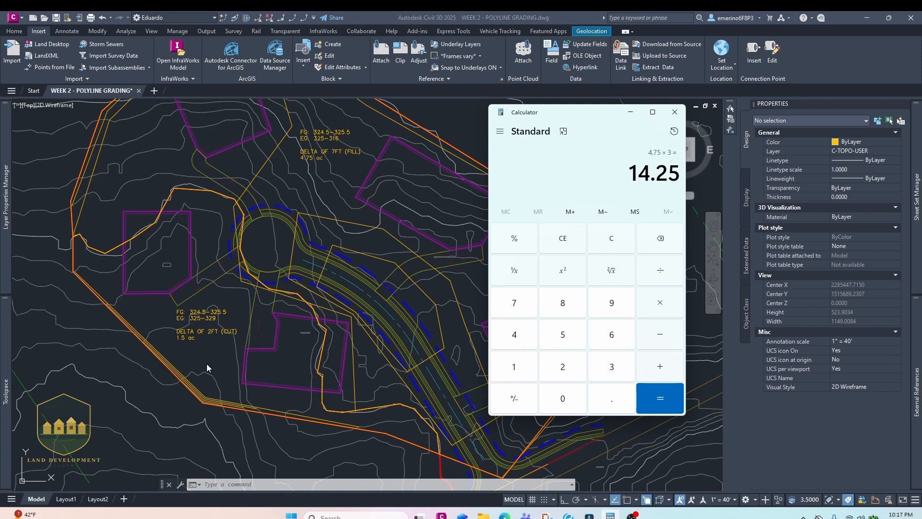
- Check the cut note and both grading areas in the Civil 3D drawing, and bring Calculator back beside the notes
{"action": "left_click", "coordinate": [631, 112]}
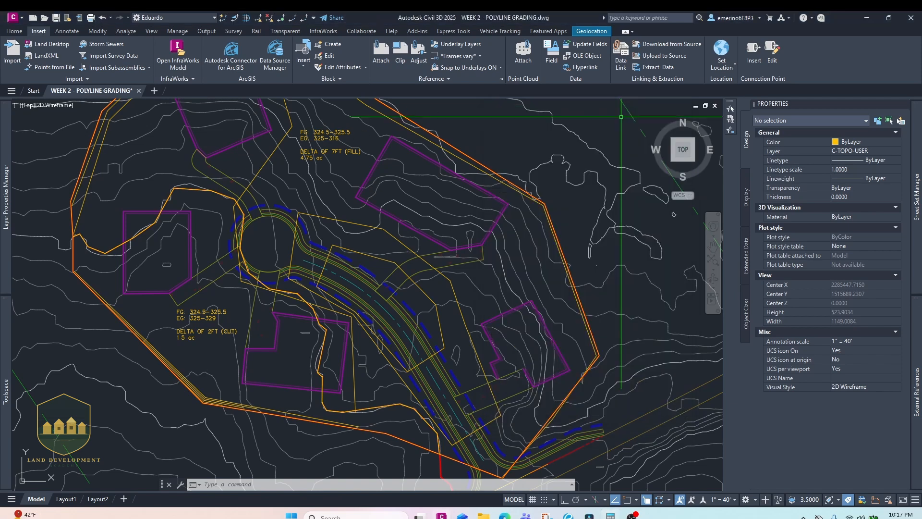
{"action": "scroll", "coordinate": [211, 328], "scroll_direction": "up", "scroll_amount": 4}
{"action": "scroll", "coordinate": [328, 282], "scroll_direction": "down", "scroll_amount": 5}
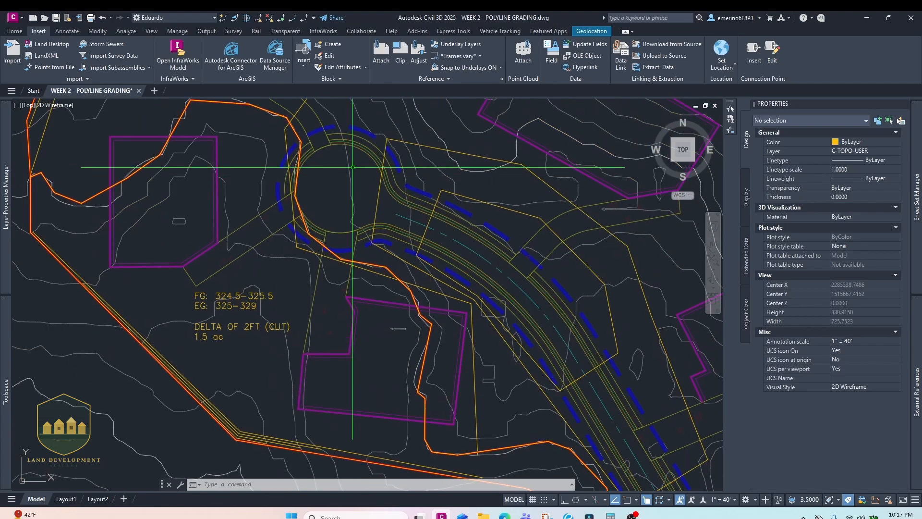
{"action": "scroll", "coordinate": [285, 341], "scroll_direction": "up", "scroll_amount": 2}
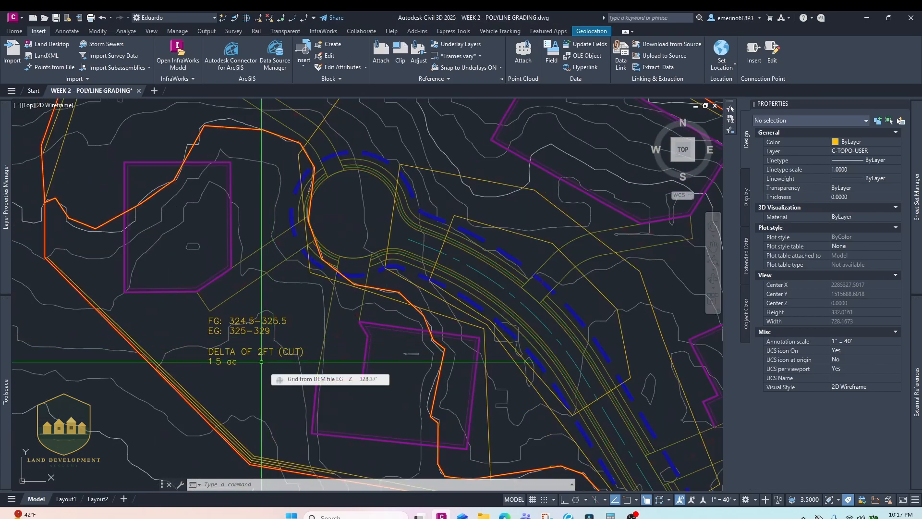
{"action": "mouse_move", "coordinate": [611, 516]}
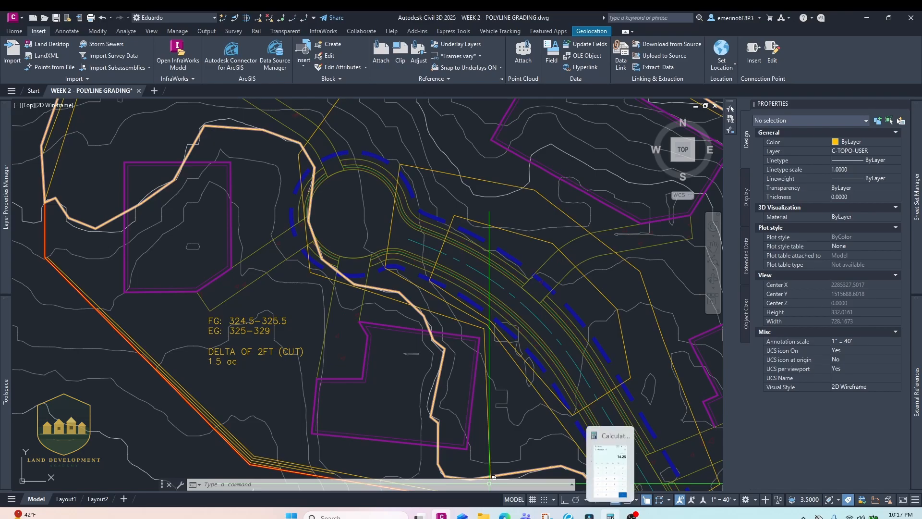
{"action": "left_click", "coordinate": [606, 457]}
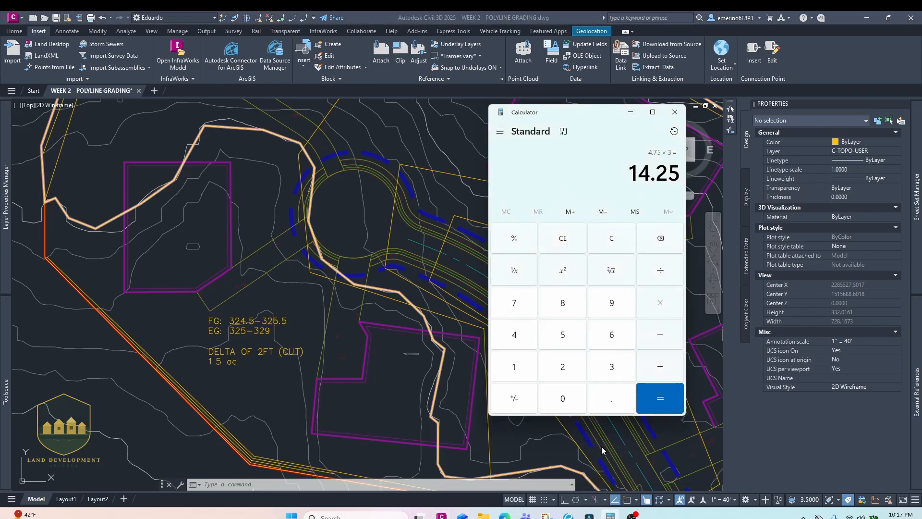
{"action": "left_click", "coordinate": [265, 245]}
{"action": "scroll", "coordinate": [278, 308], "scroll_direction": "down", "scroll_amount": 3}
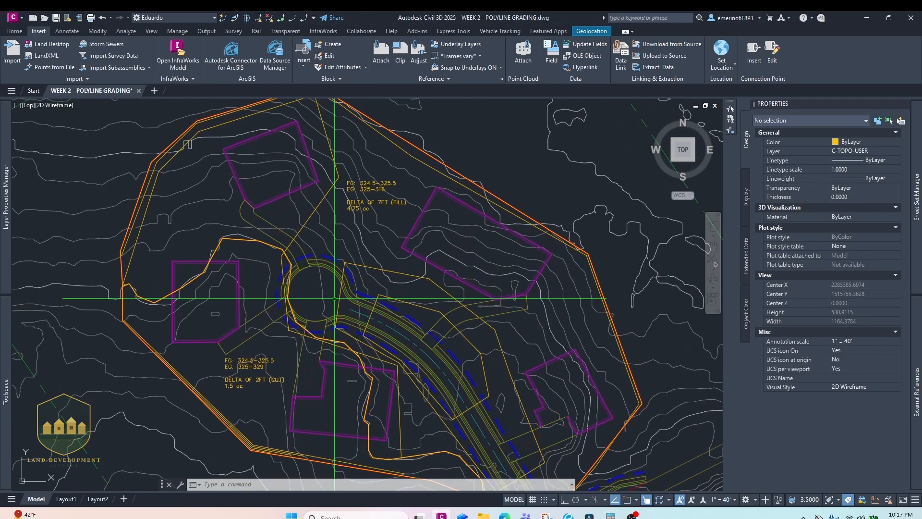
{"action": "mouse_move", "coordinate": [611, 516]}
{"action": "left_click", "coordinate": [609, 459]}
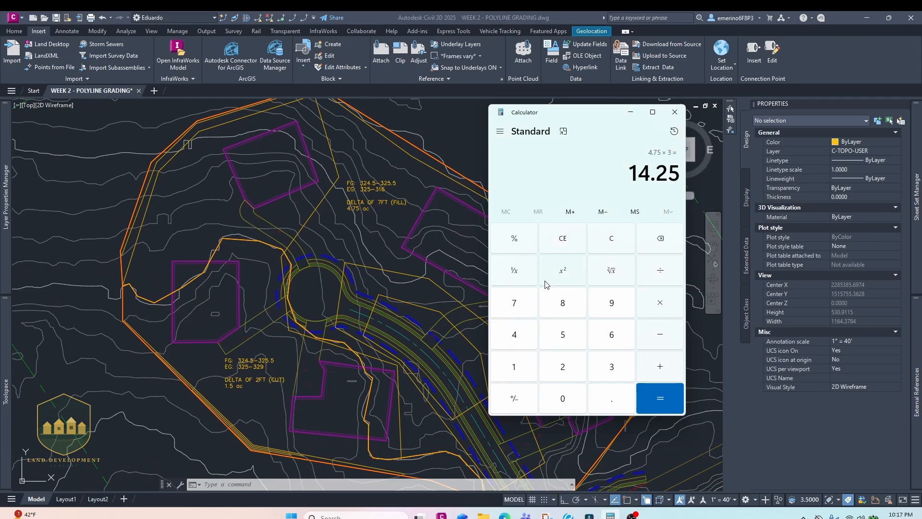
{"action": "left_click_drag", "start_coordinate": [563, 115], "coordinate": [578, 118]}
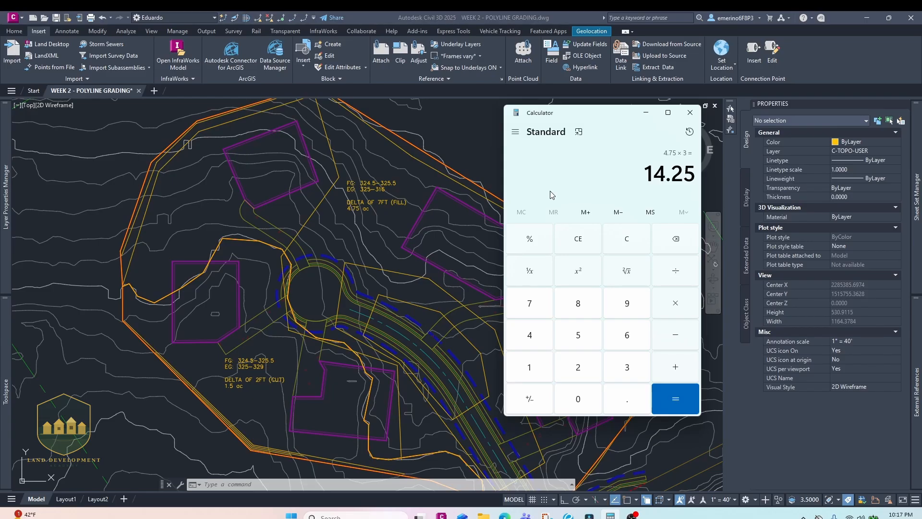
- Calculate the trial net earthwork by subtracting 9 for the cut area from the 14.25 fill
{"action": "type", "text": "9*3"}
{"action": "key", "text": "Return"}
{"action": "type", "text": ".25-9"}
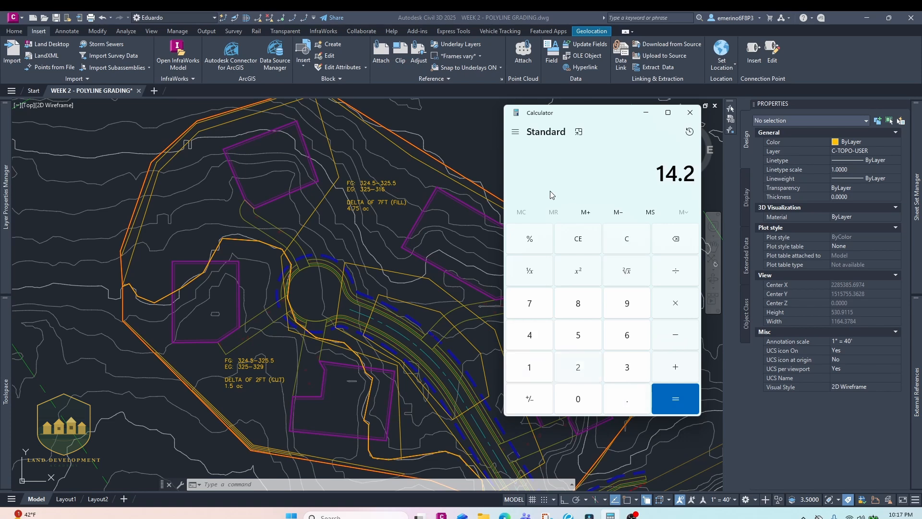
{"action": "key", "text": "Return"}
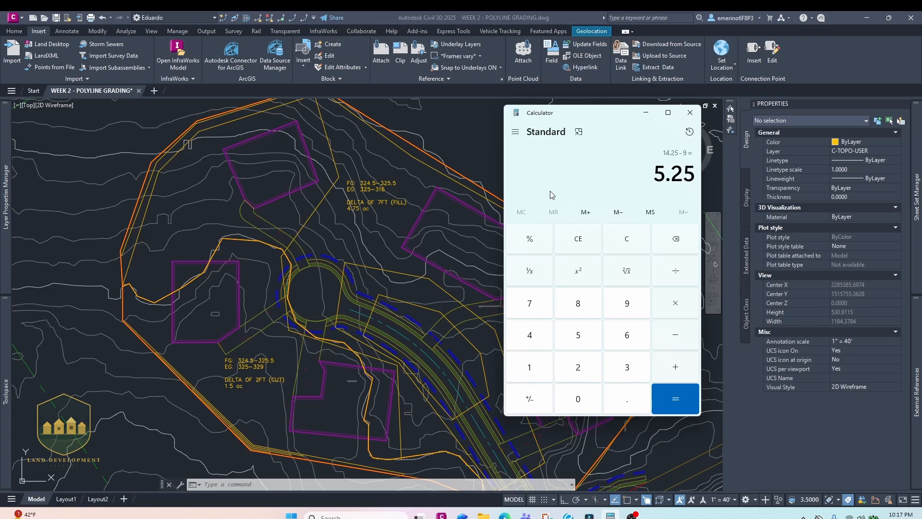
- Recalculate the fill as 4.75 acres times 2 feet, and subtract 10.8 for the cut area from 9.5
{"action": "key", "text": "Escape"}
{"action": "type", "text": "4.75"}
{"action": "key", "text": "asterisk"}
{"action": "type", "text": "2"}
{"action": "key", "text": "Return"}
{"action": "key", "text": "1"}
{"action": "key", "text": "BackSpace"}
{"action": "type", "text": "9.5 - "}
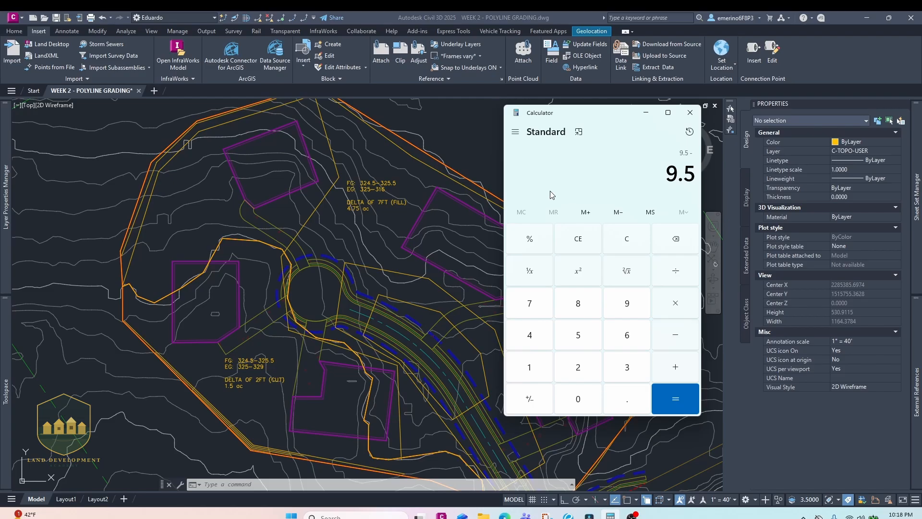
{"action": "type", "text": "10.8"}
{"action": "key", "text": "Return"}
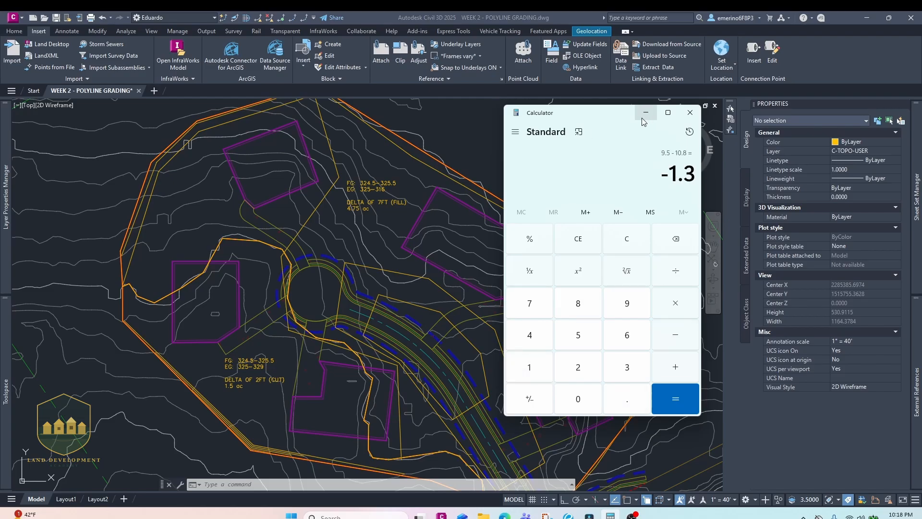
- Close Calculator and return to the Civil 3D drawing with the graded site in view
{"action": "left_click", "coordinate": [690, 113]}
{"action": "mouse_move", "coordinate": [388, 279]}
{"action": "middle_mouse_down"}
{"action": "mouse_move", "coordinate": [372, 271]}
{"action": "mouse_move", "coordinate": [391, 221]}
{"action": "mouse_move", "coordinate": [374, 243]}
{"action": "middle_mouse_up"}
{"action": "scroll", "coordinate": [374, 243], "scroll_direction": "down", "scroll_amount": 2}
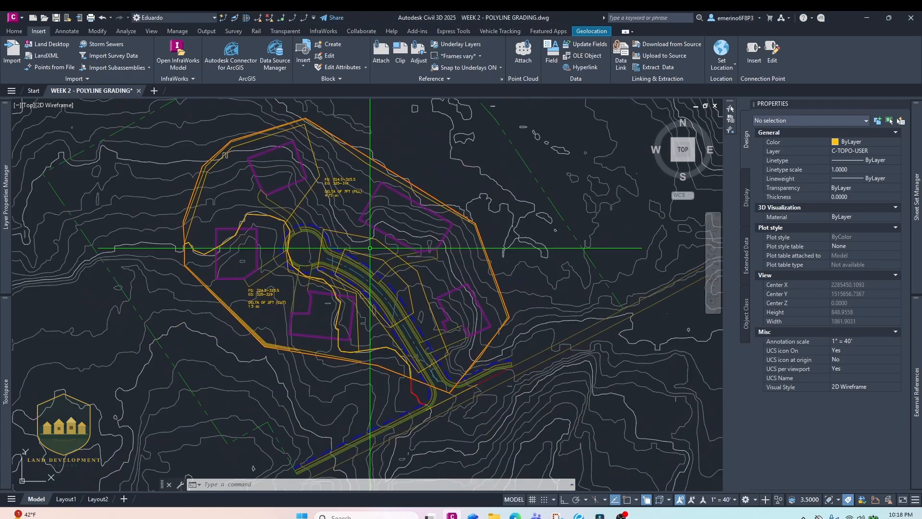
{"action": "scroll", "coordinate": [361, 253], "scroll_direction": "up", "scroll_amount": 2}
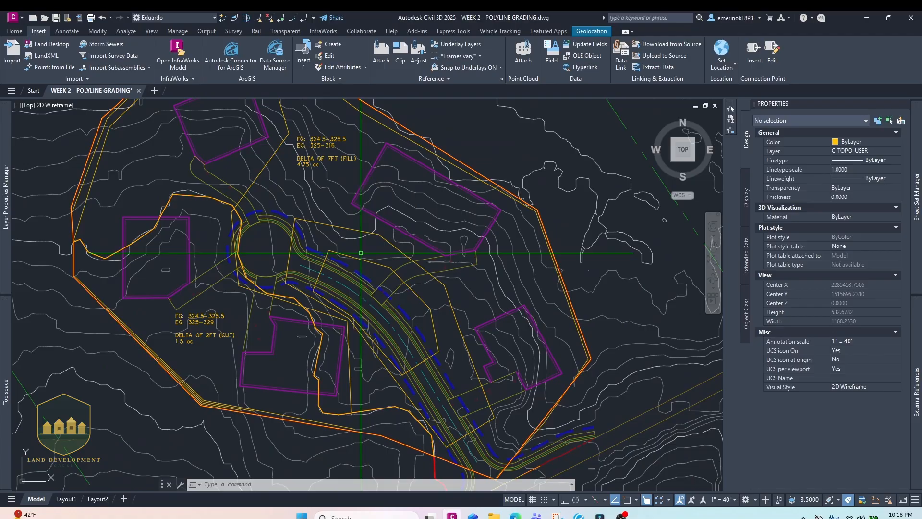
{"action": "mouse_move", "coordinate": [361, 252]}
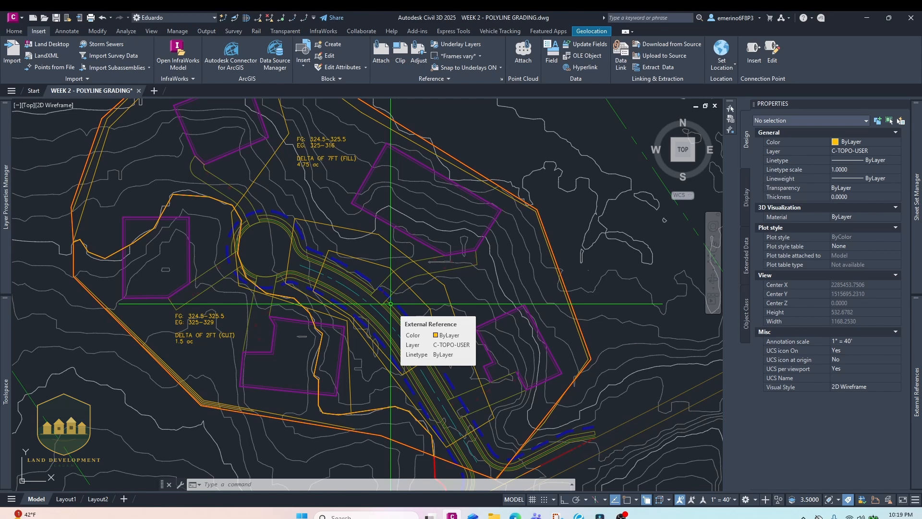
{"action": "scroll", "coordinate": [391, 304], "scroll_direction": "down", "scroll_amount": 5}
{"action": "scroll", "coordinate": [303, 232], "scroll_direction": "up", "scroll_amount": 5}
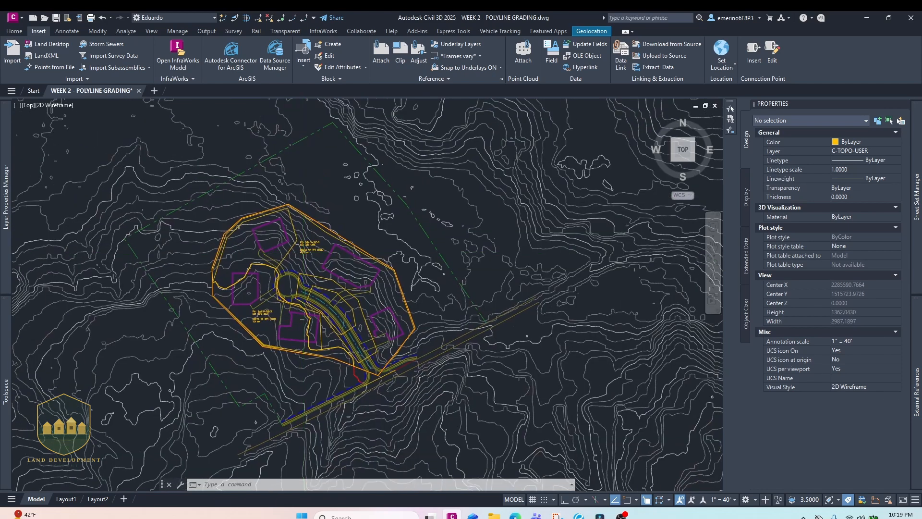
{"action": "scroll", "coordinate": [304, 144], "scroll_direction": "down", "scroll_amount": 3}
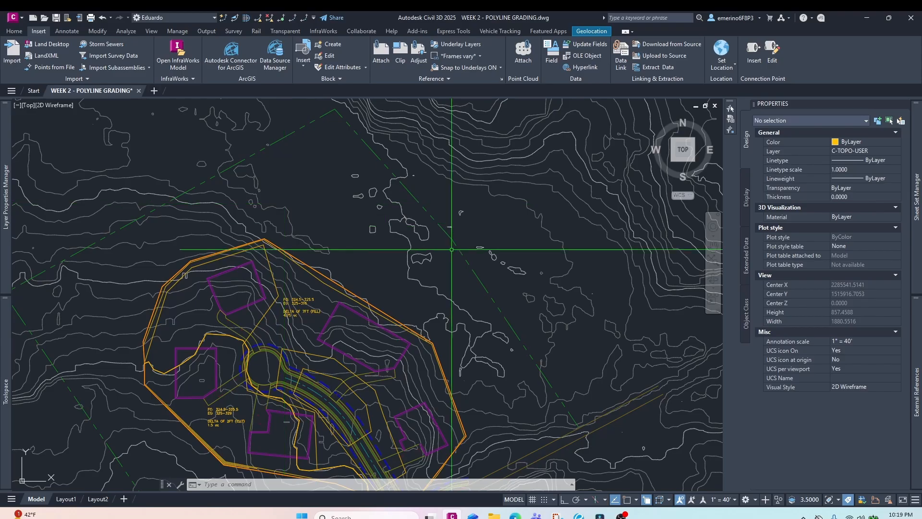
{"action": "middle_click_drag", "start_coordinate": [384, 371], "coordinate": [378, 290]}
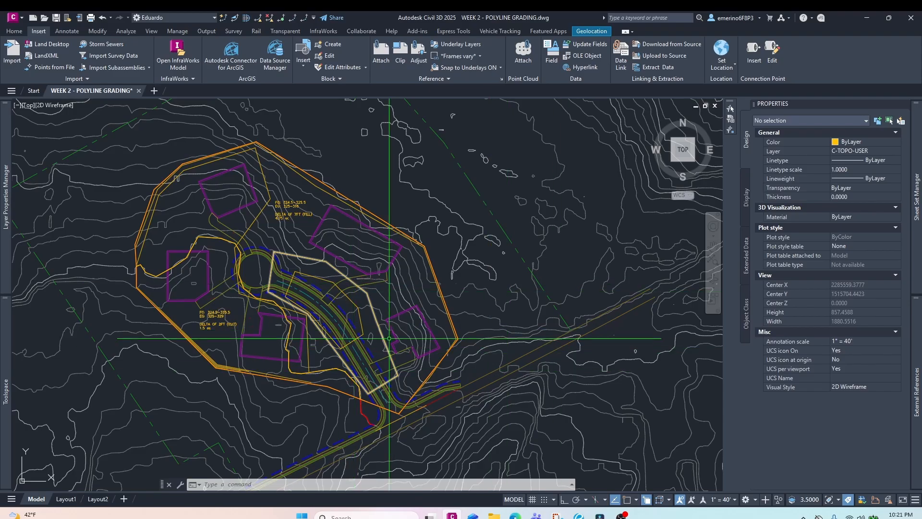
{"action": "mouse_move", "coordinate": [409, 332]}
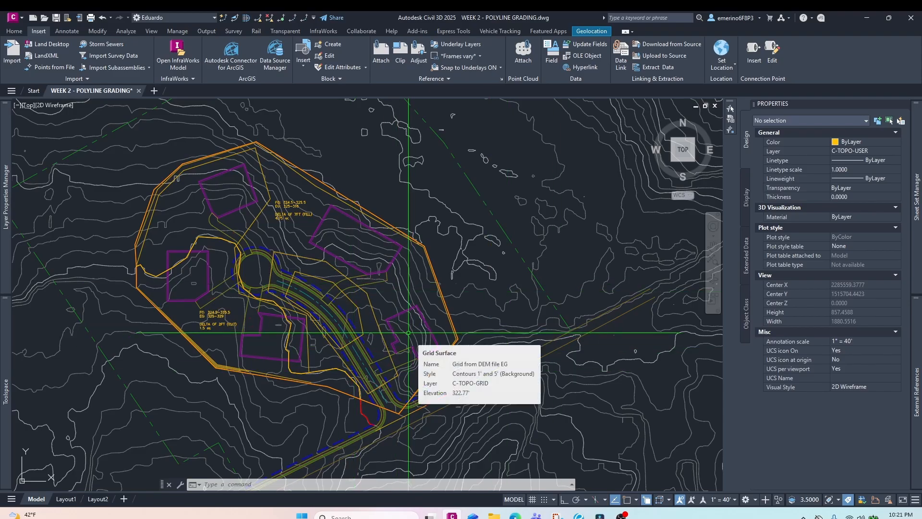